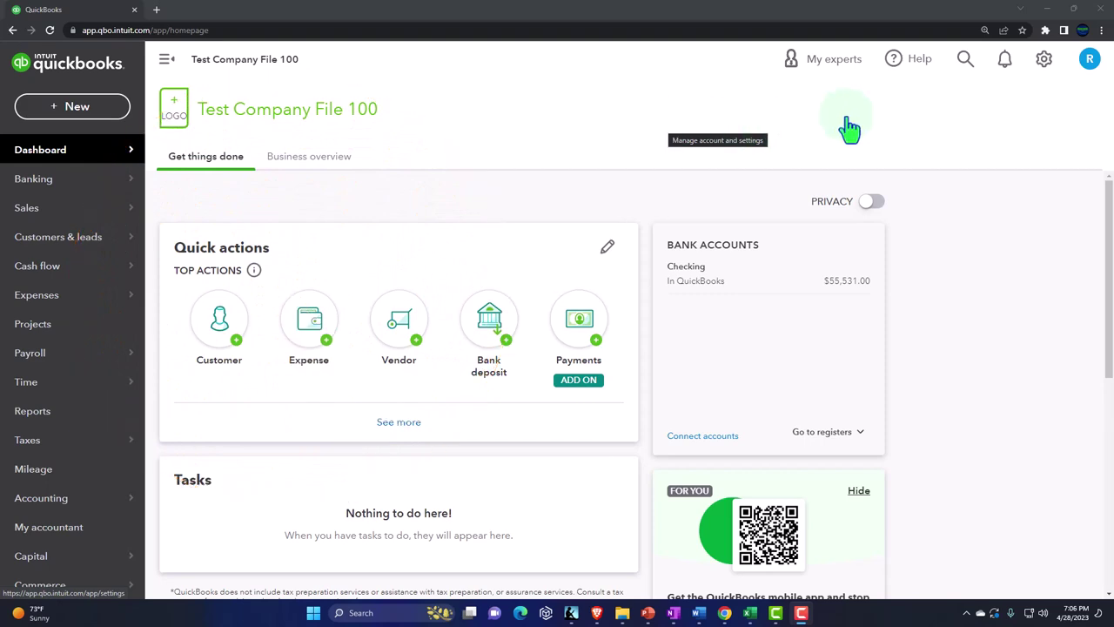
left_click(1043, 71)
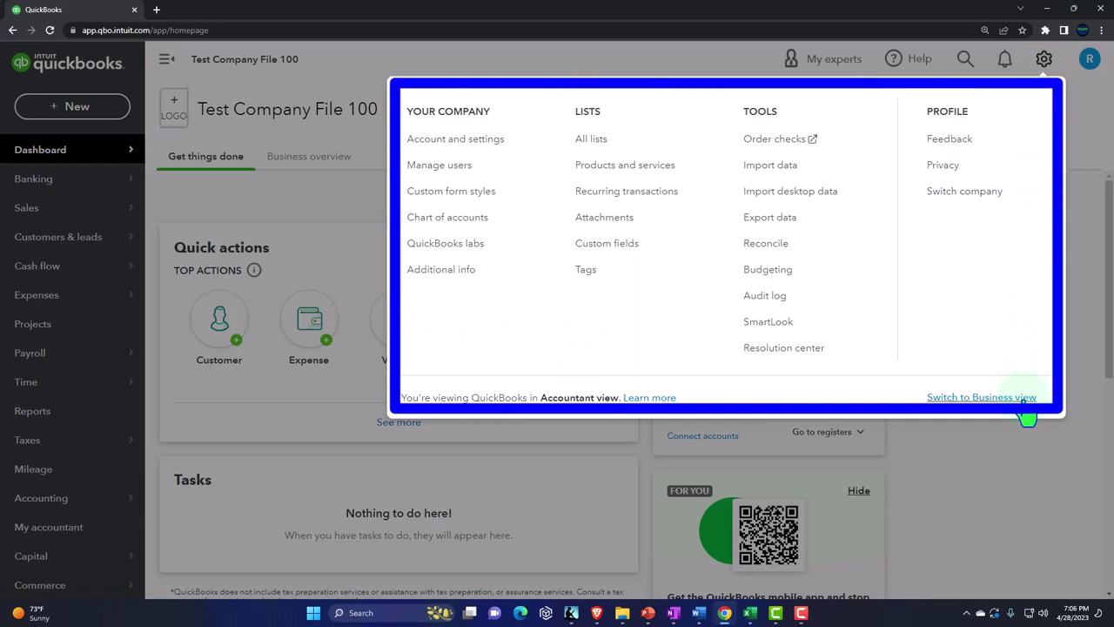
left_click(1015, 471)
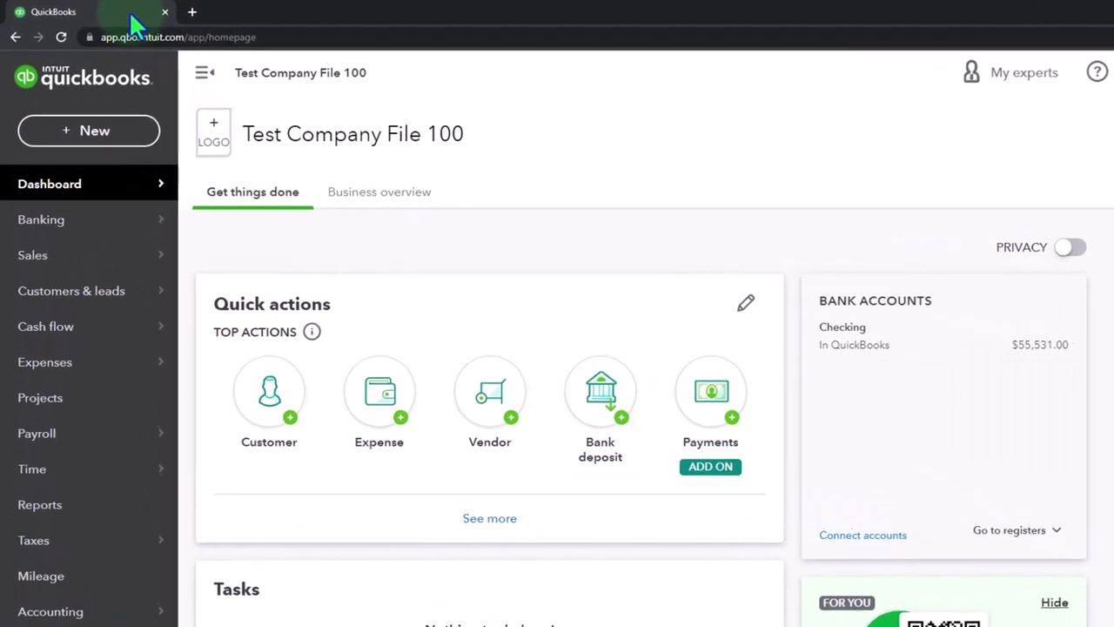
Duplicate the company homepage browser tab twice so that three tabs are open.
right_click(132, 12)
left_click(235, 135)
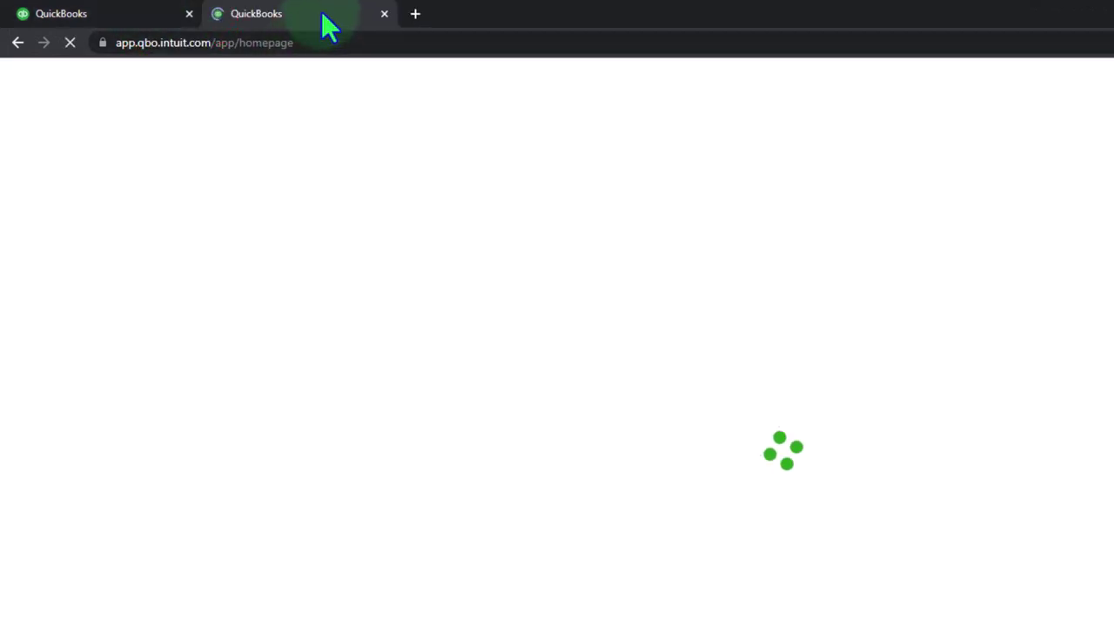
right_click(322, 12)
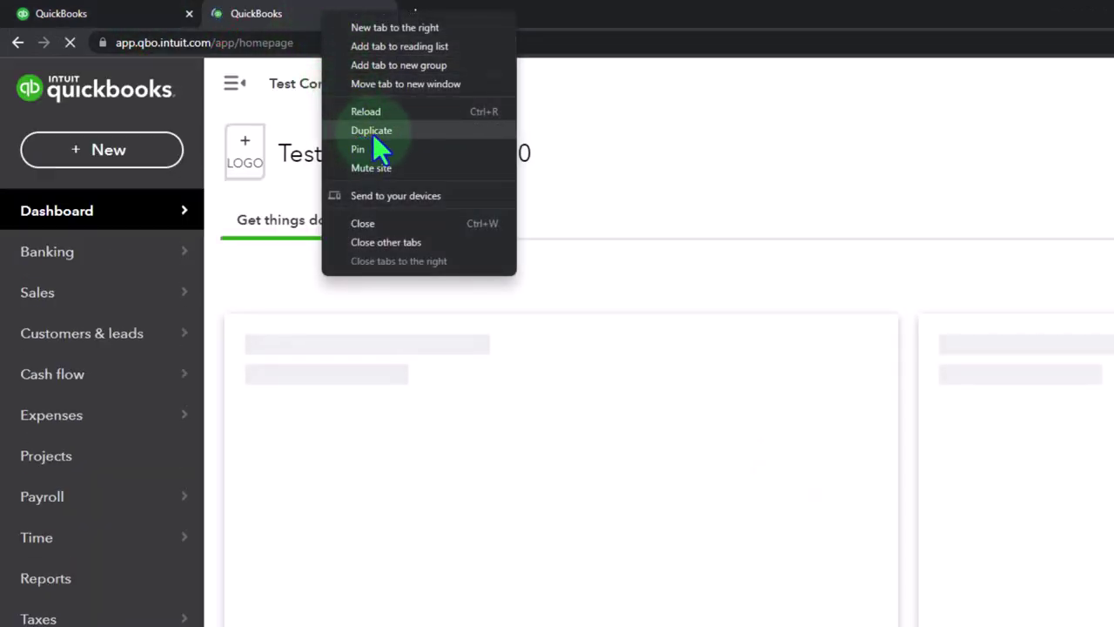
left_click(375, 130)
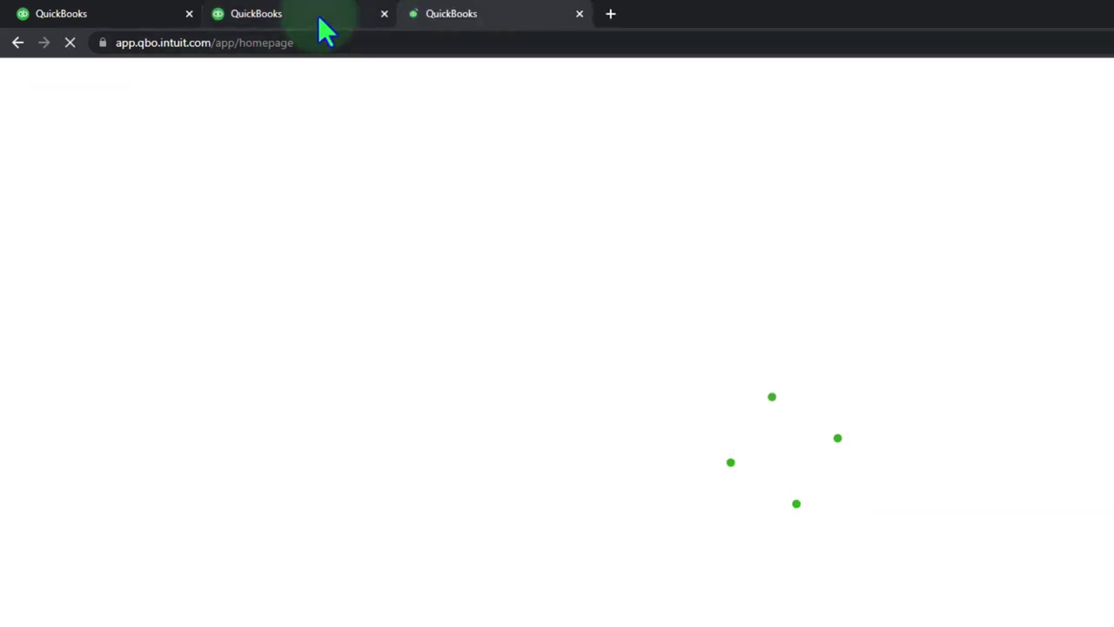
Open the favorite Balance Sheet report in the second browser tab.
left_click(318, 14)
left_click(68, 589)
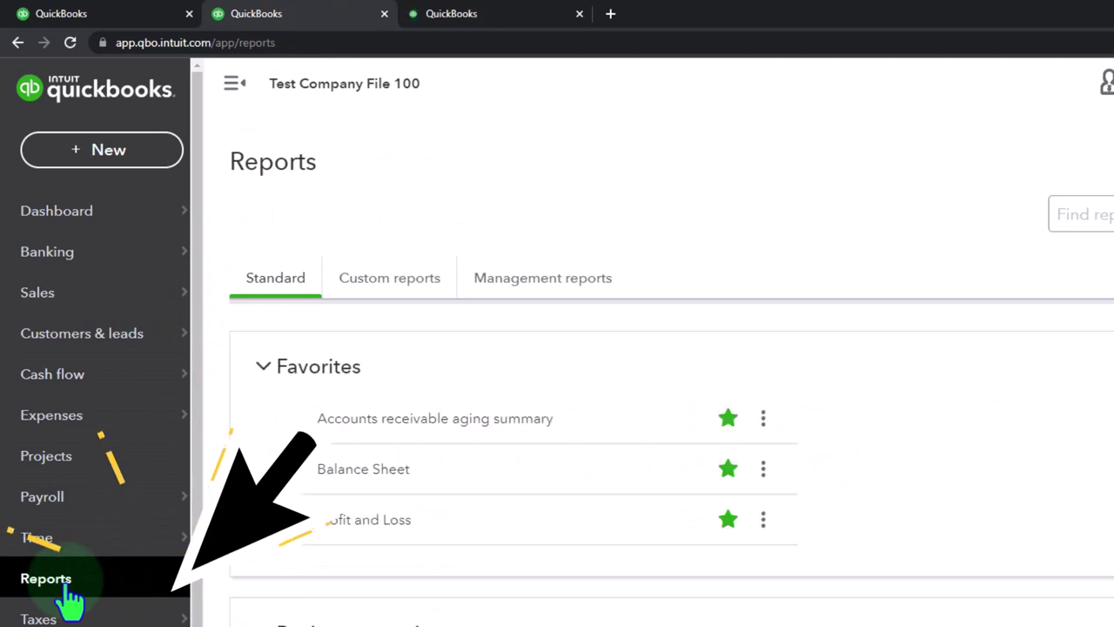
left_click(342, 480)
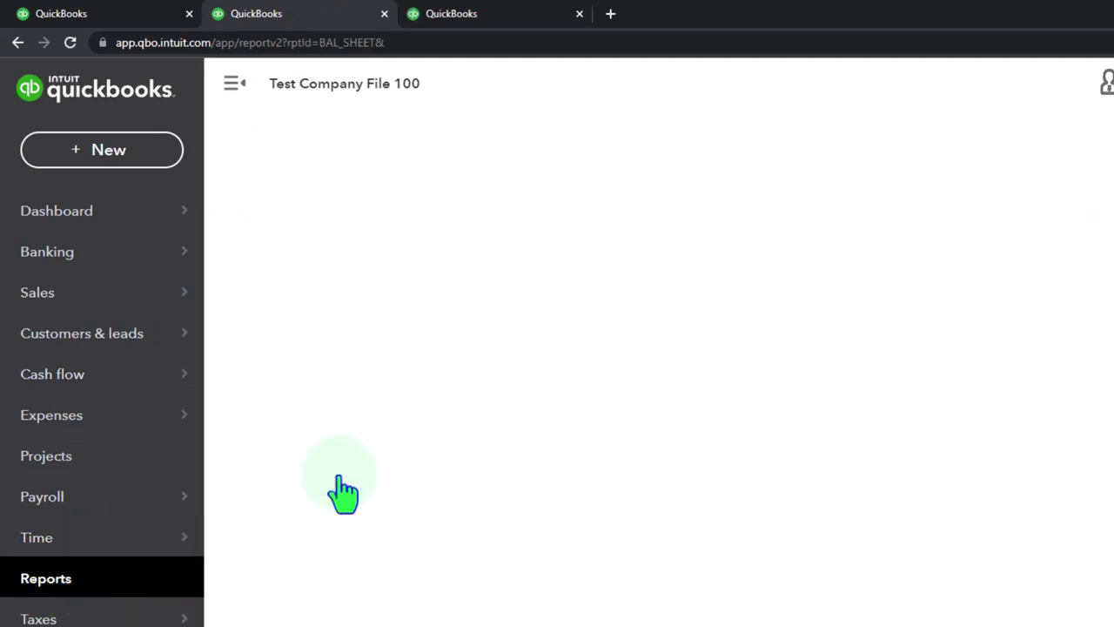
Open the favorite Profit and Loss report in the third browser tab and collapse the navigation menu.
left_click(489, 16)
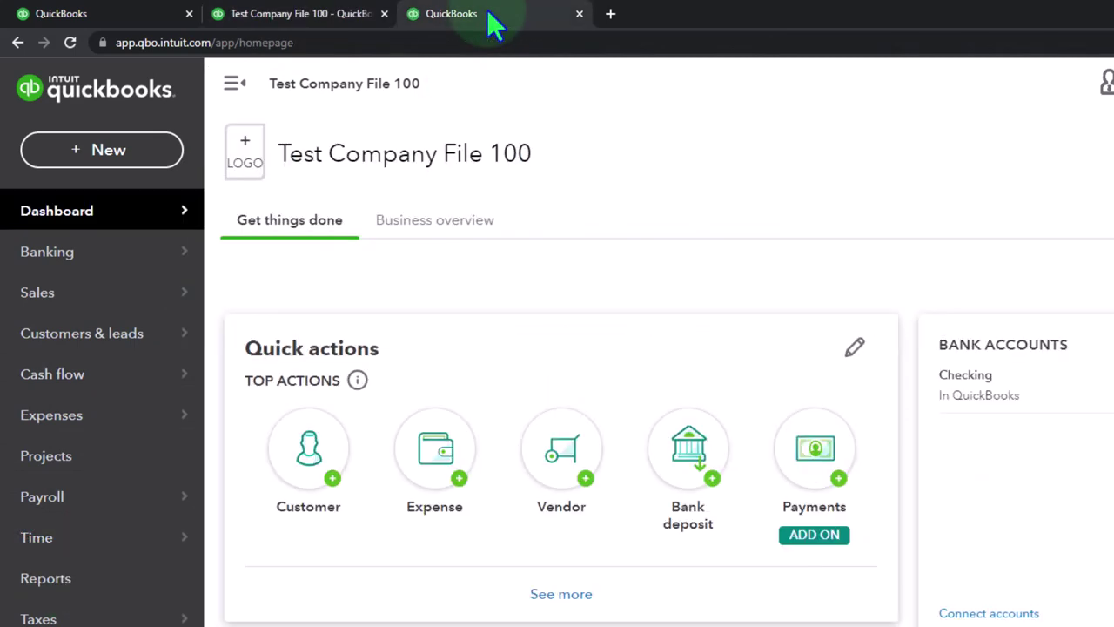
left_click(66, 581)
left_click(329, 521)
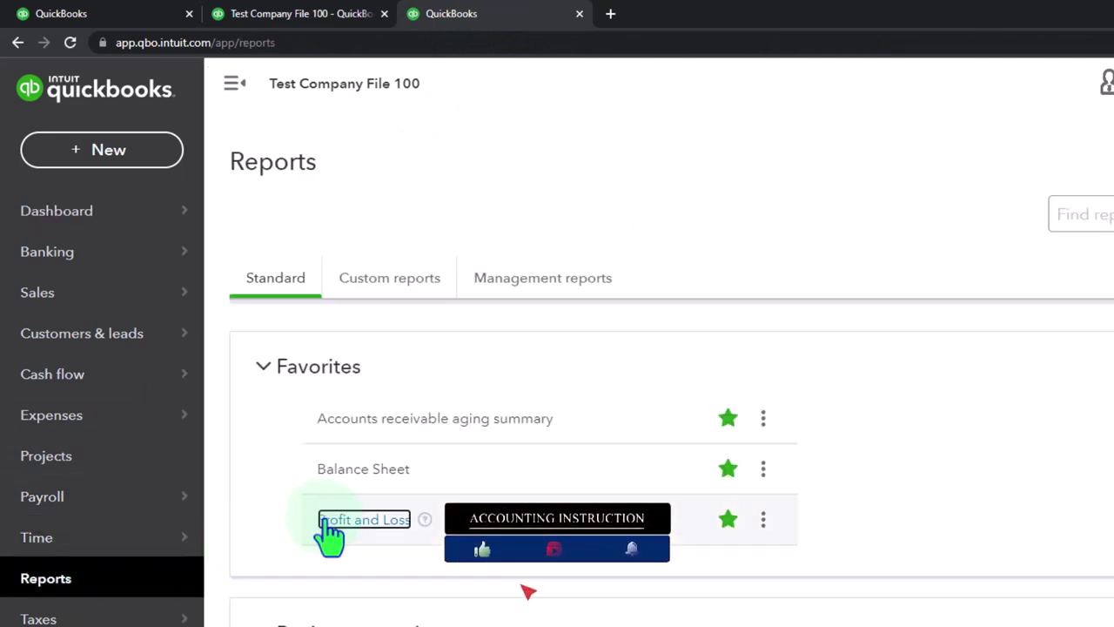
left_click(232, 87)
Set the Profit and Loss report period to 01/01/2025 through 06/30/2025.
left_click(330, 241)
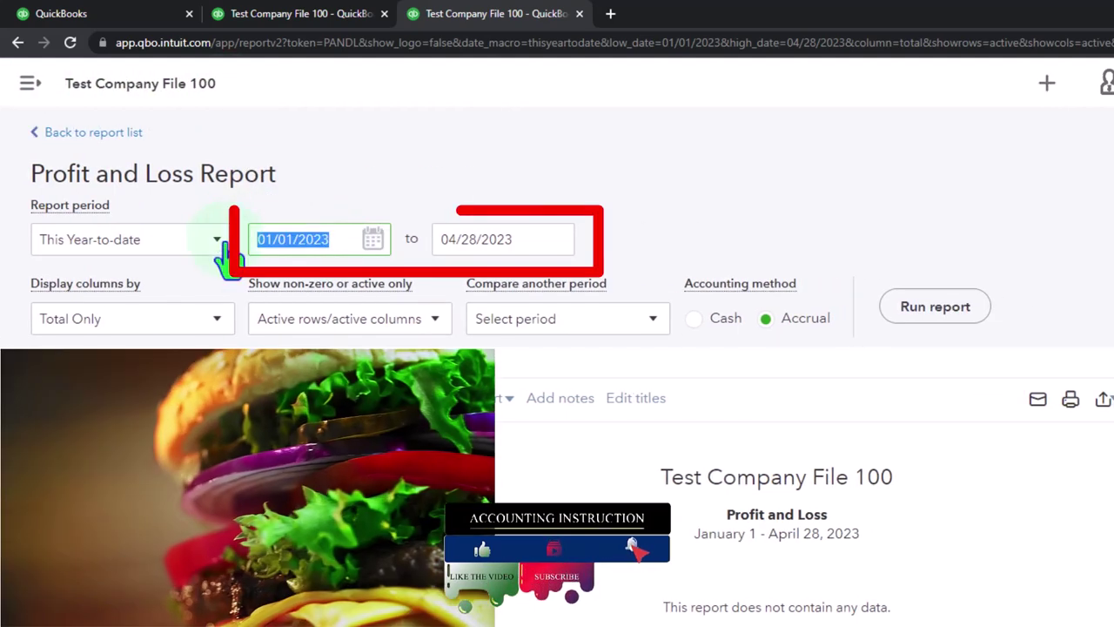
type("010125")
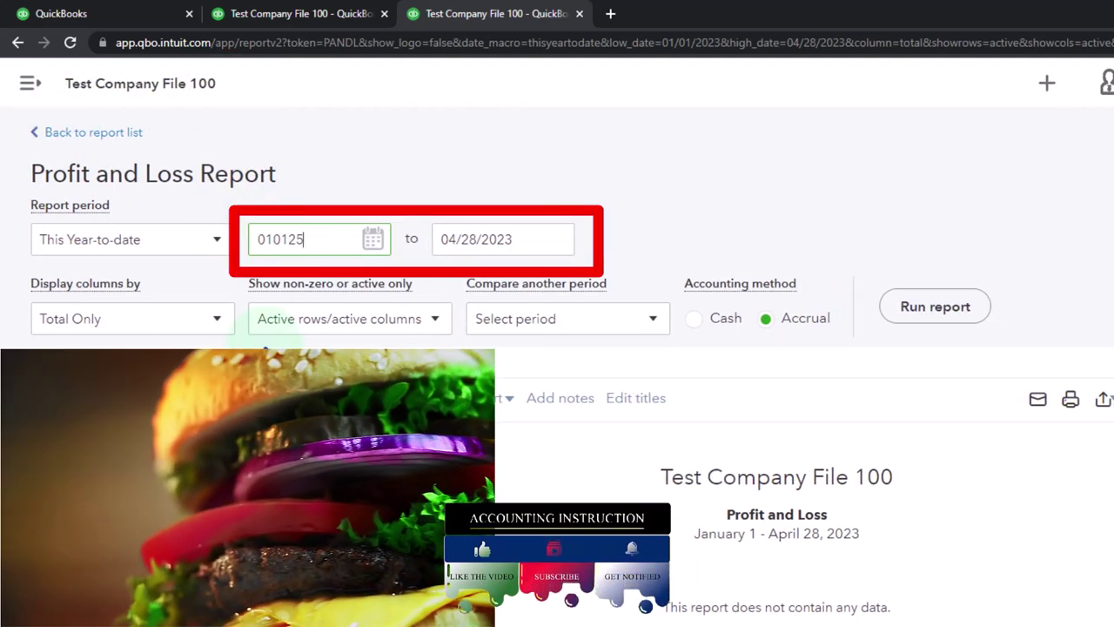
key("Tab")
type("06/30/202")
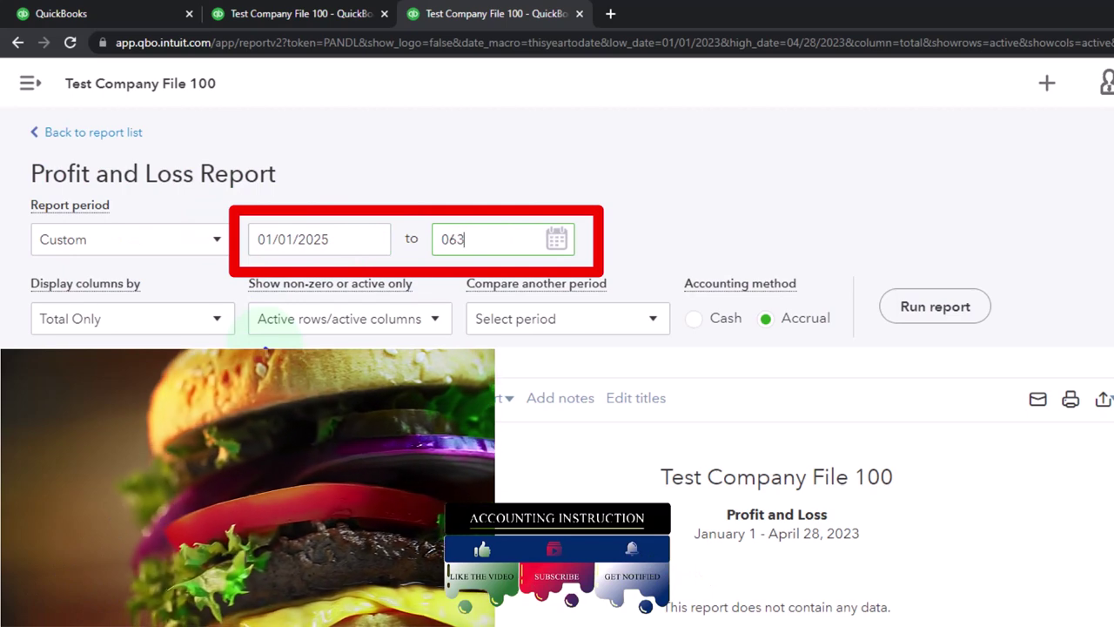
type("5")
key("Tab")
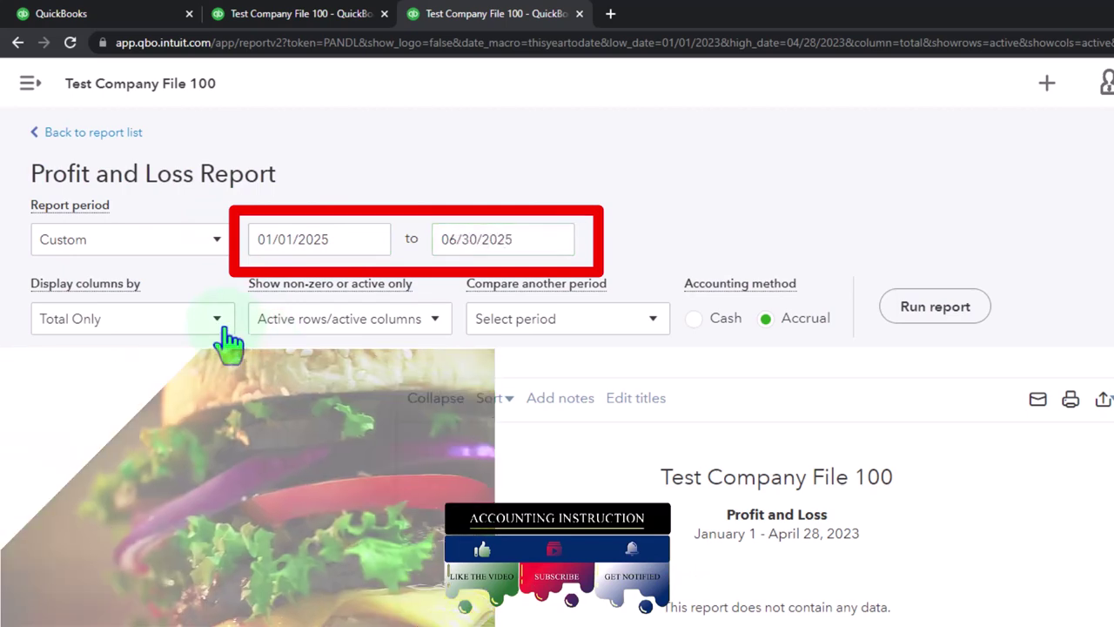
Display the Profit and Loss columns by Months and run the report.
left_click(217, 322)
left_click(122, 446)
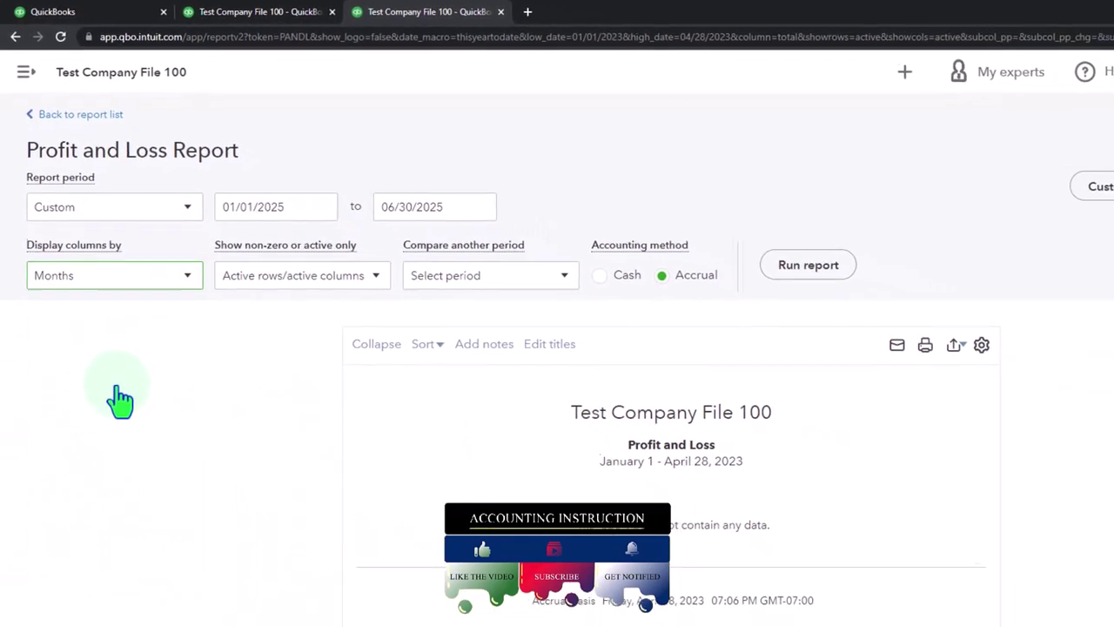
left_click(739, 242)
scroll(664, 228, "down", 2)
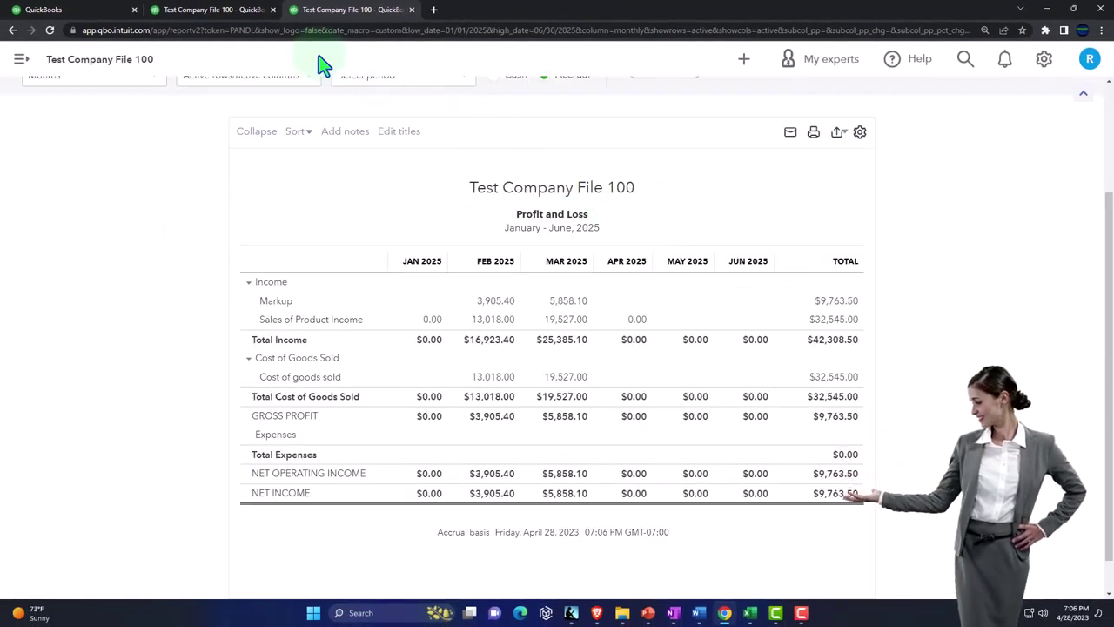
In the Balance Sheet tab, collapse the navigation menu and set the report period to 01/01/2025 through 06/30/2025.
left_click(213, 10)
left_click(166, 60)
left_click(222, 167)
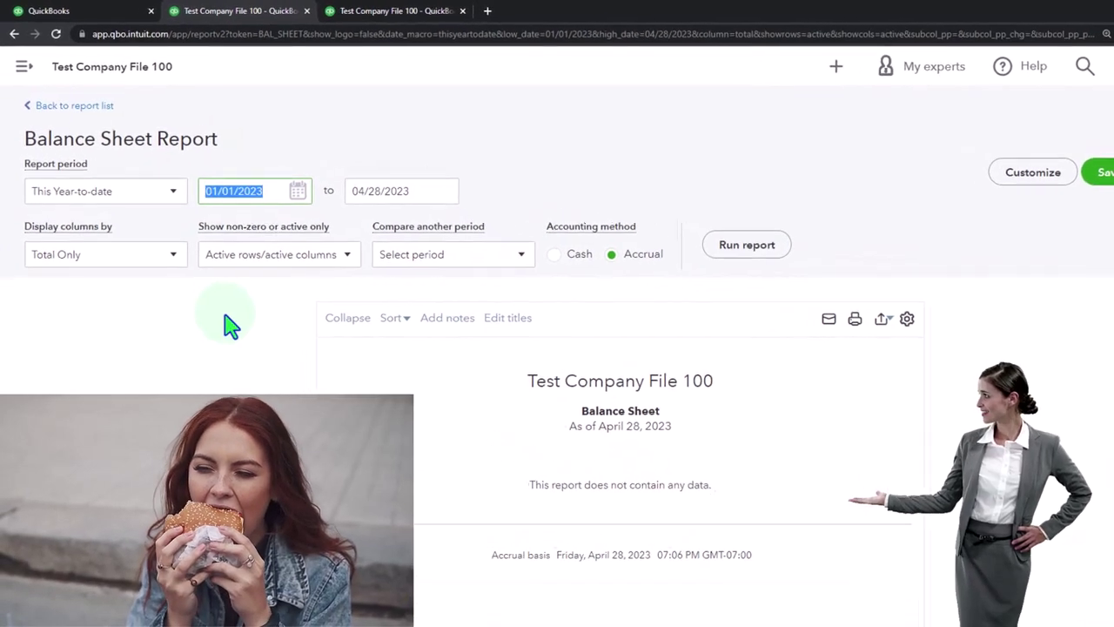
type("01/01/2025")
key("Tab")
type("06")
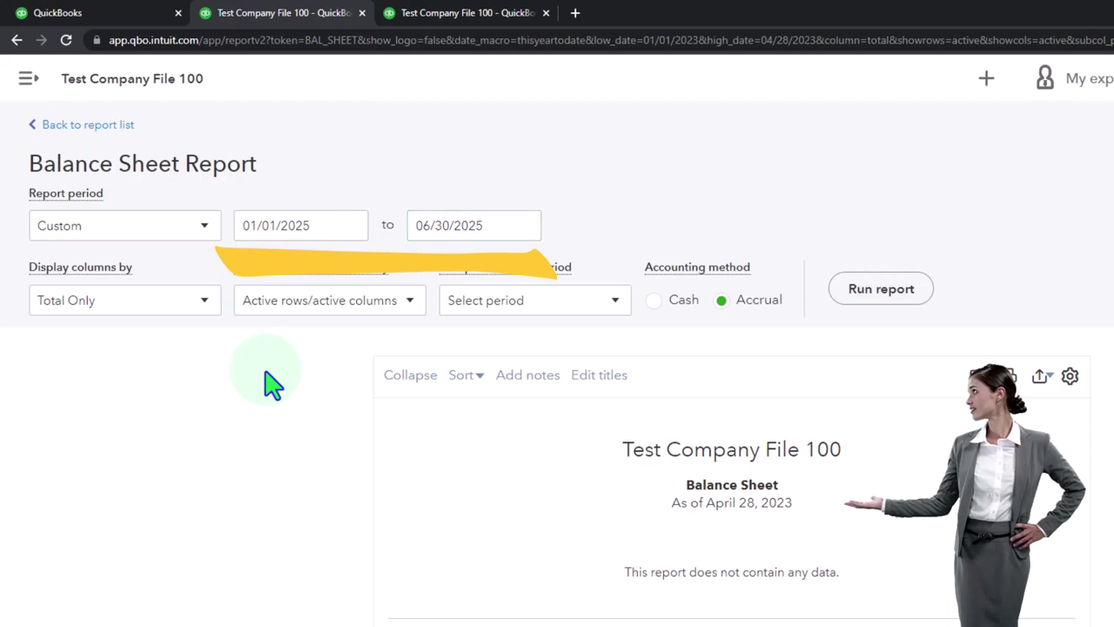
Display the Balance Sheet columns by Classes and run the report.
left_click(208, 313)
left_click(70, 557)
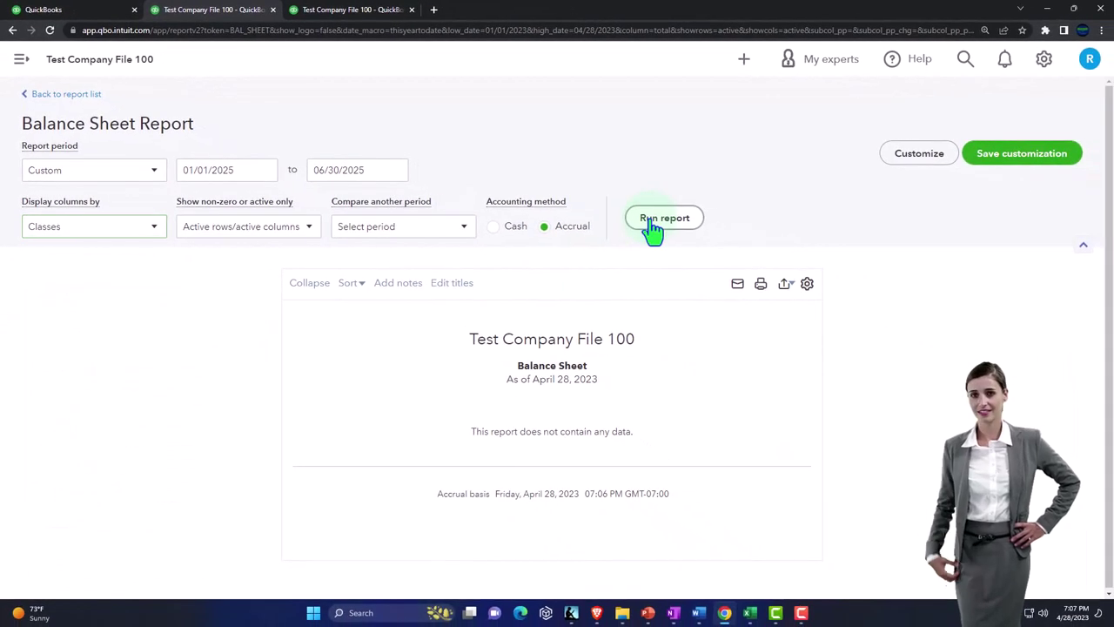
left_click(740, 251)
scroll(740, 262, "down", 3)
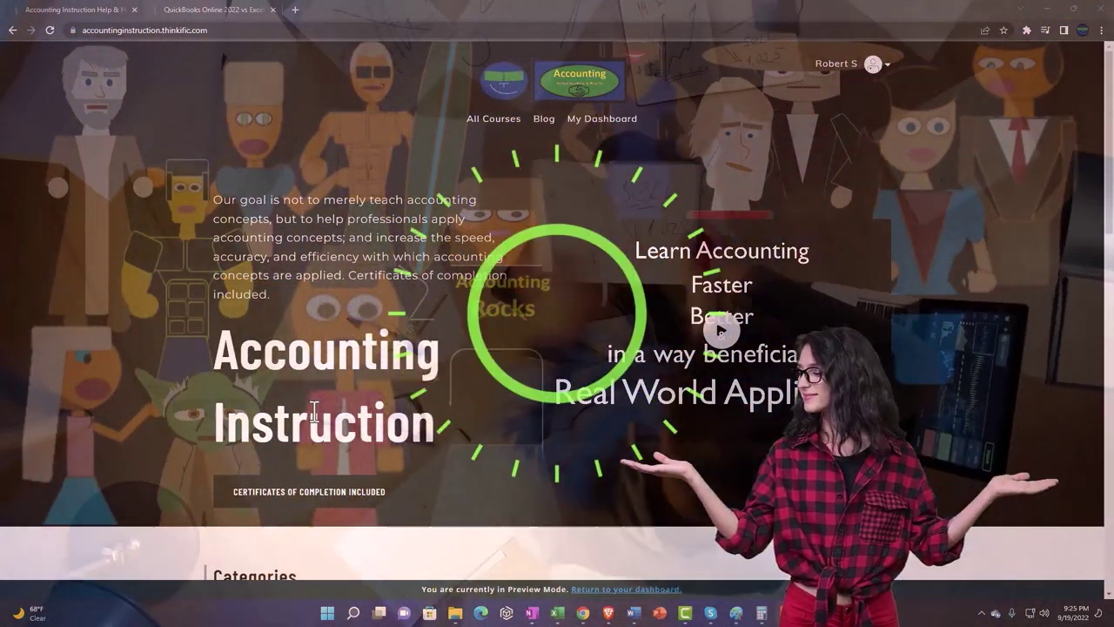
scroll(153, 476, "down", 7)
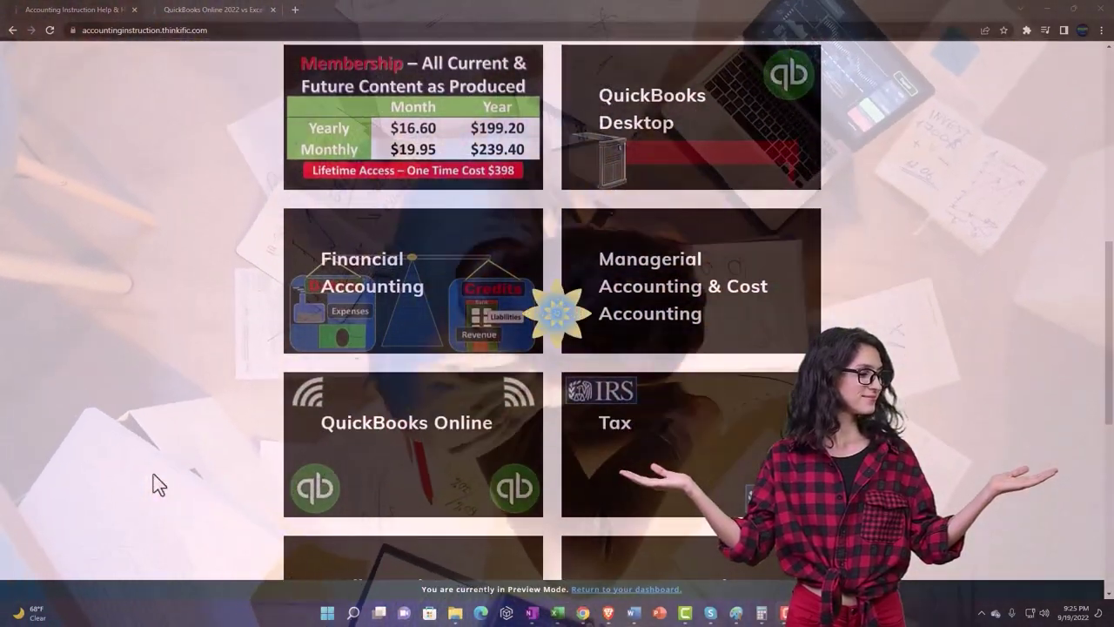
scroll(154, 474, "down", 5)
scroll(153, 475, "down", 1)
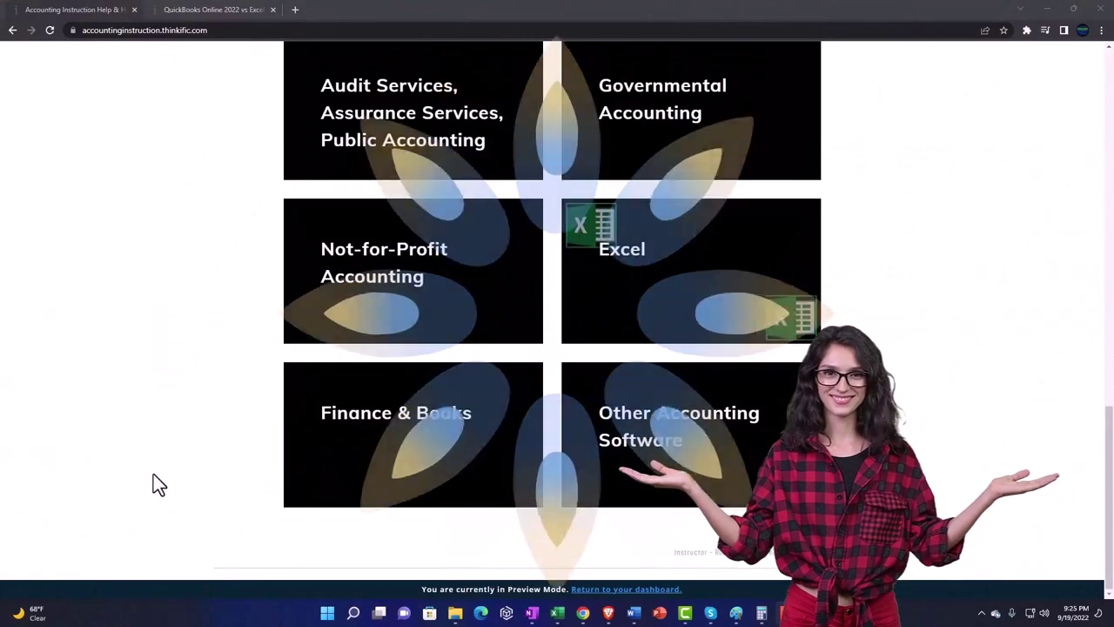
left_click(200, 10)
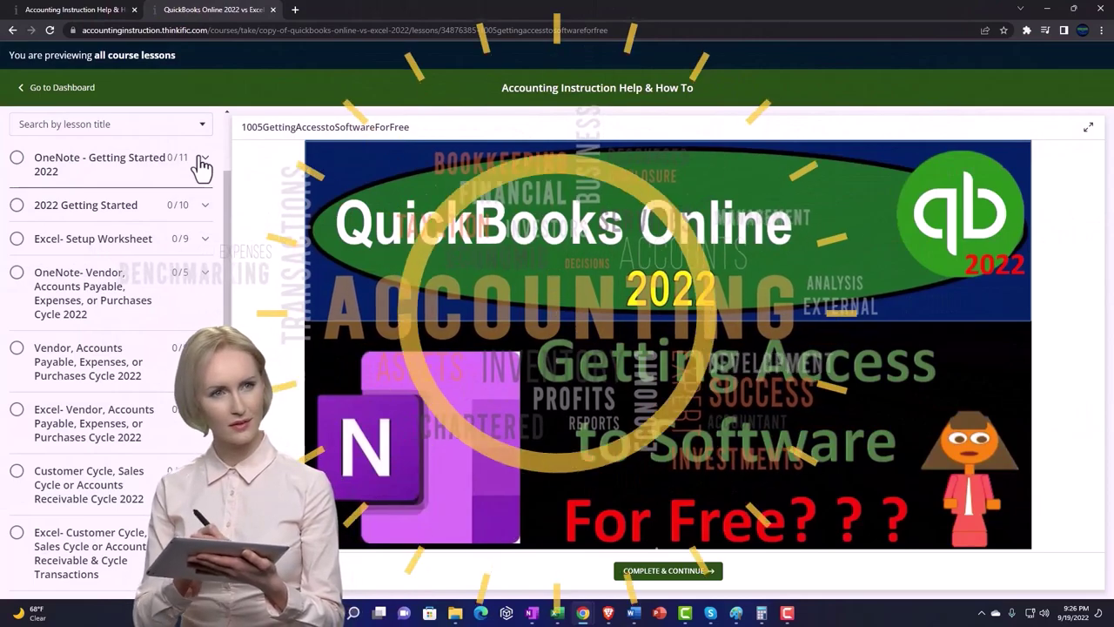
left_click(202, 166)
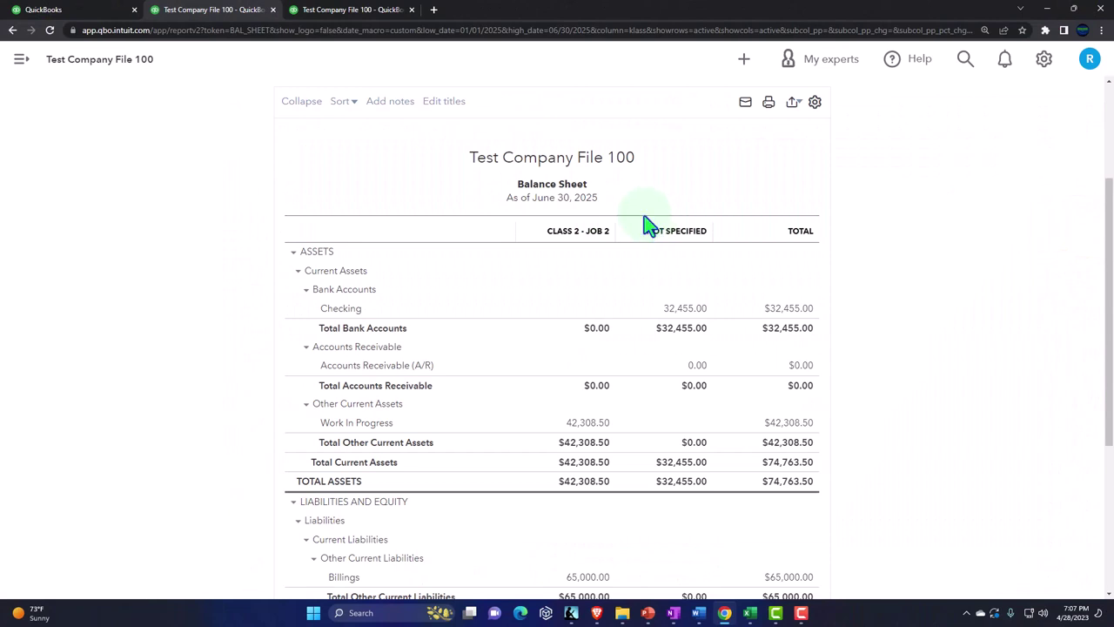
Open Project 2 from the Projects list in the first browser tab and collapse the navigation menu.
left_click(98, 14)
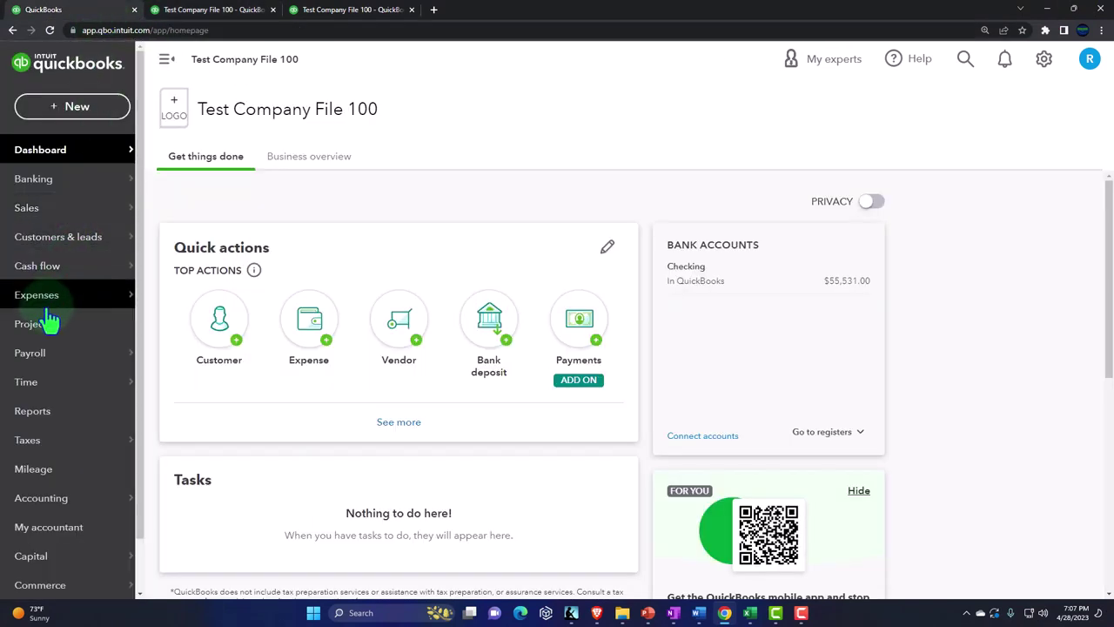
left_click(40, 328)
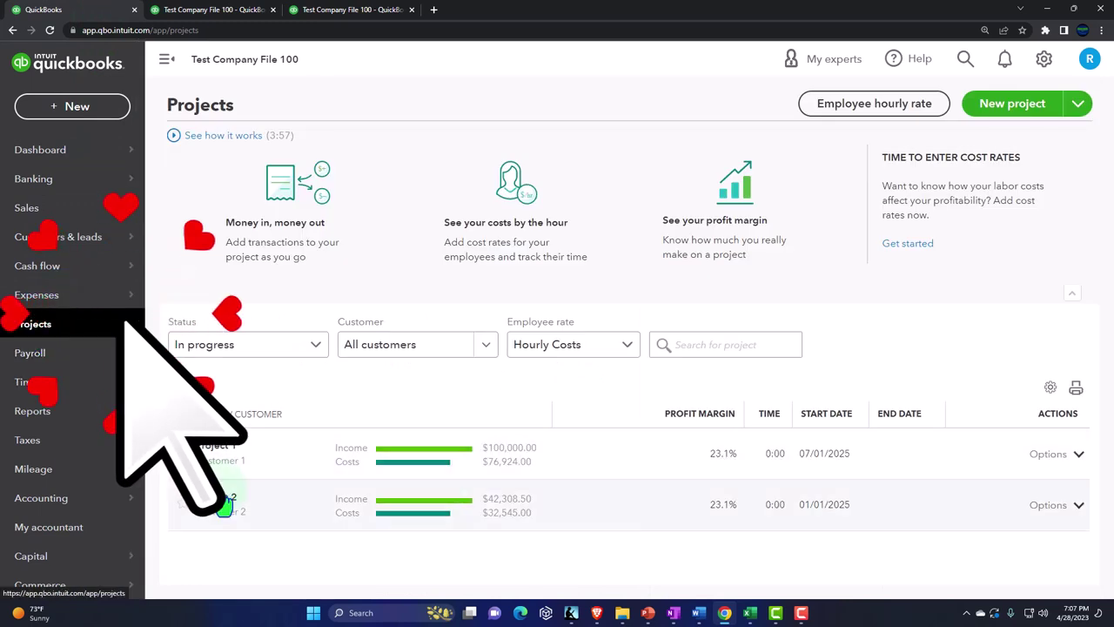
left_click(225, 516)
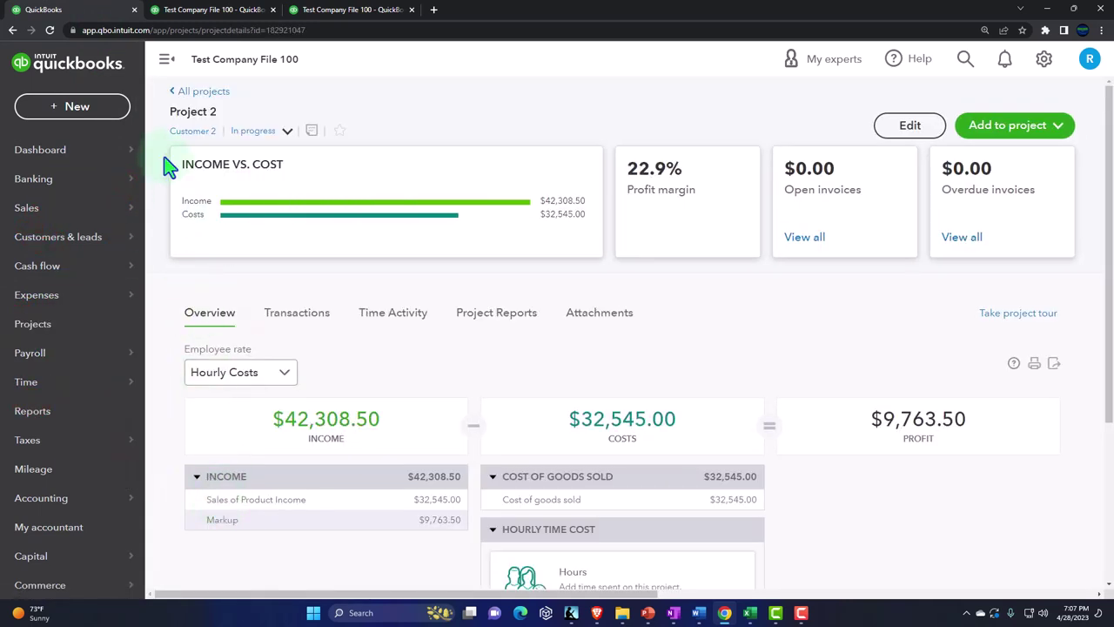
left_click(165, 61)
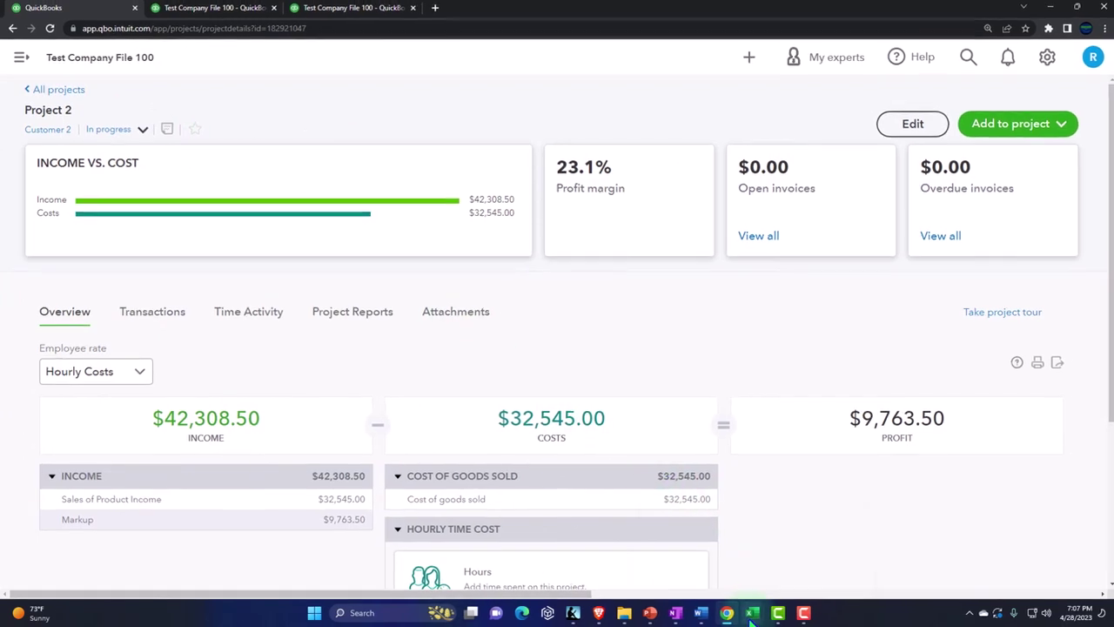
Switch to the Worksheet Project Sheet workbook in Excel and go to the Job 2 Estimate at the start of the Blank sheet.
mouse_move(747, 609)
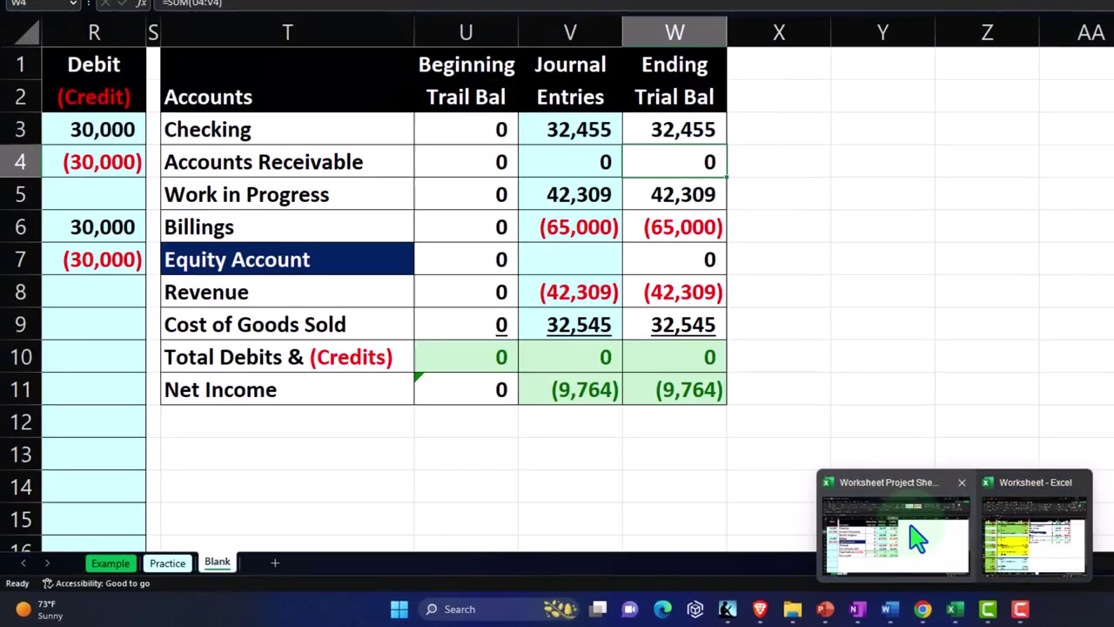
left_click(862, 545)
key("ctrl+Left")
key("ctrl+Left")
key("ctrl+Left")
key("ctrl+Left")
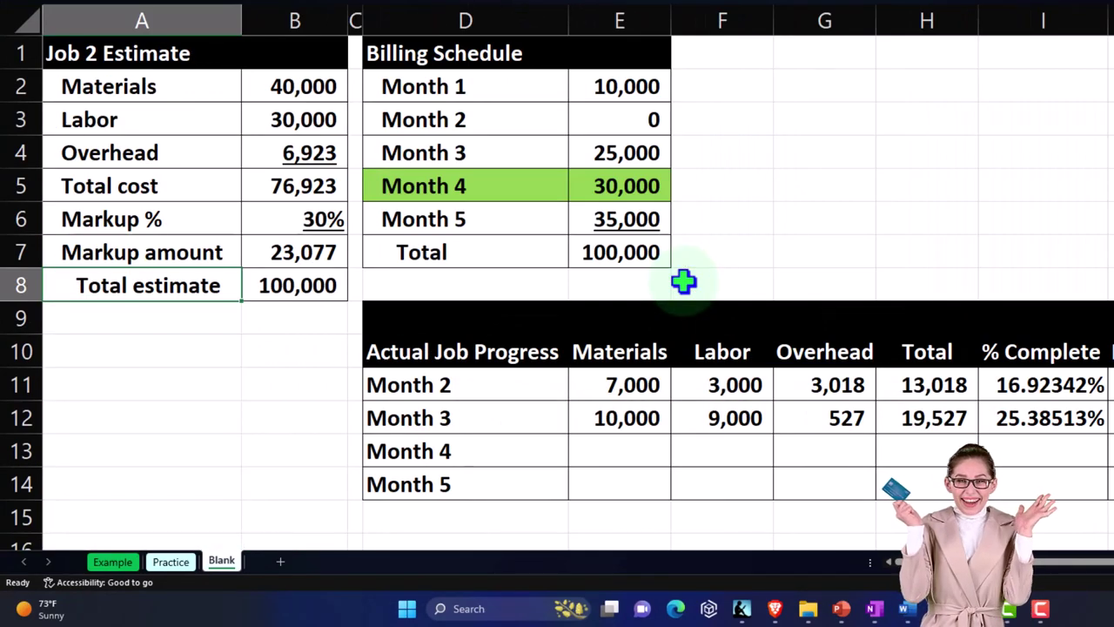
Examine the Job 2 Estimate, the monthly billing schedule, and the Month 2 total and revenue to recognize under Actual Job Progress.
left_click_drag(119, 48, 294, 276)
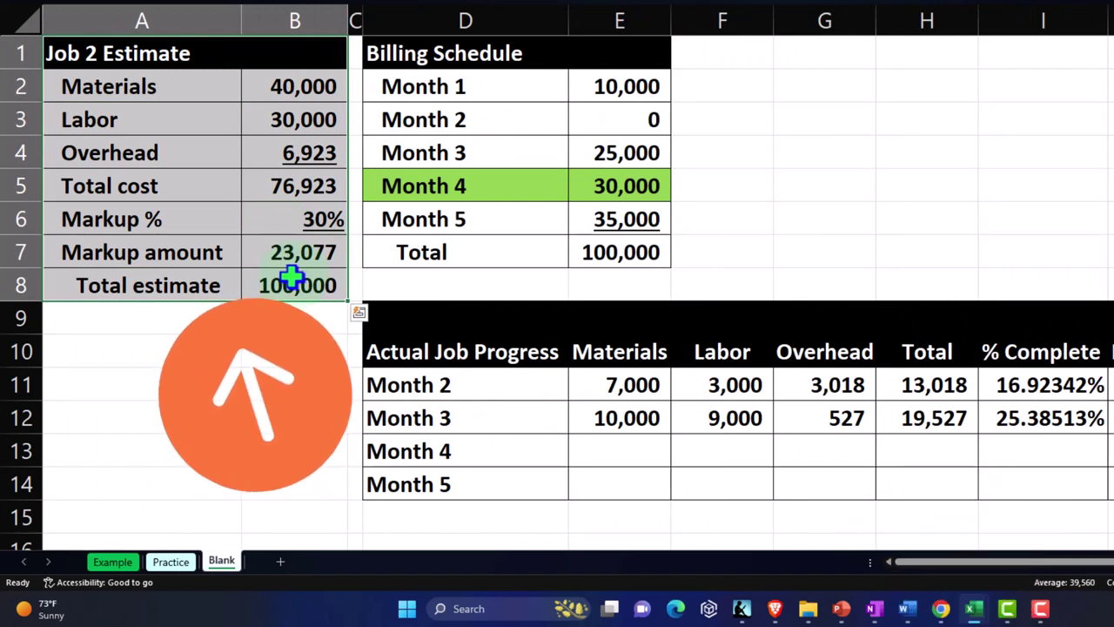
left_click(411, 295)
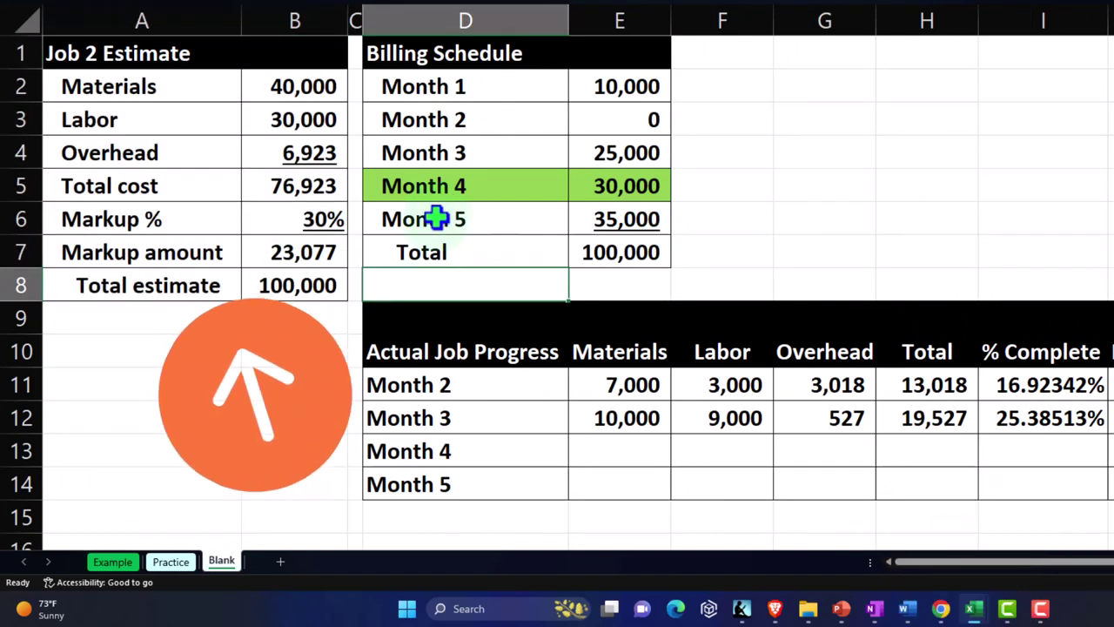
left_click_drag(437, 81, 589, 217)
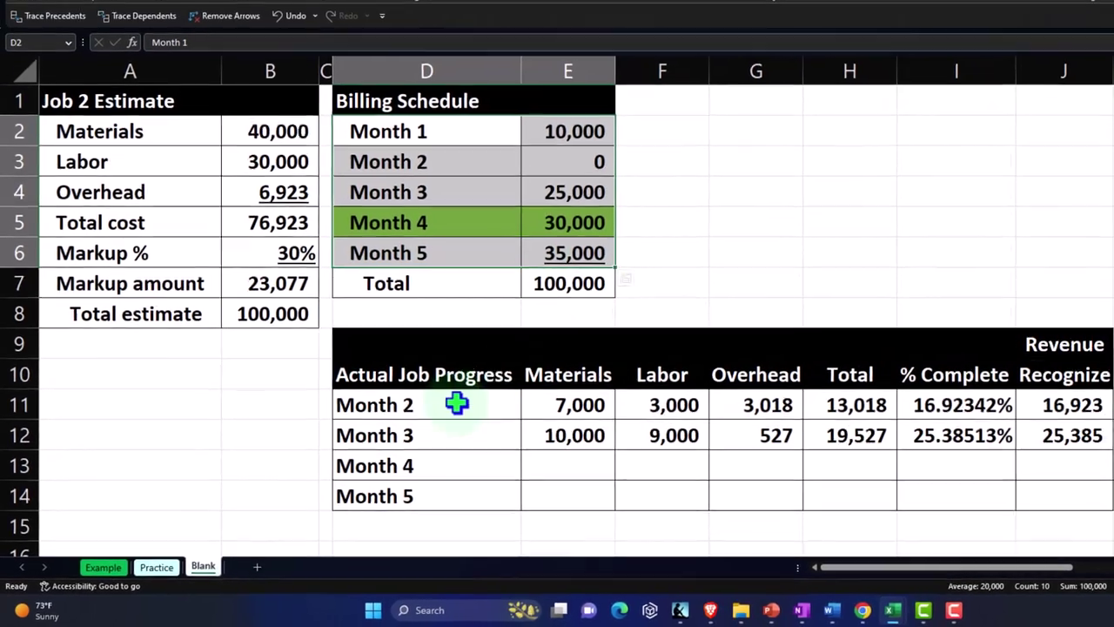
left_click(492, 385)
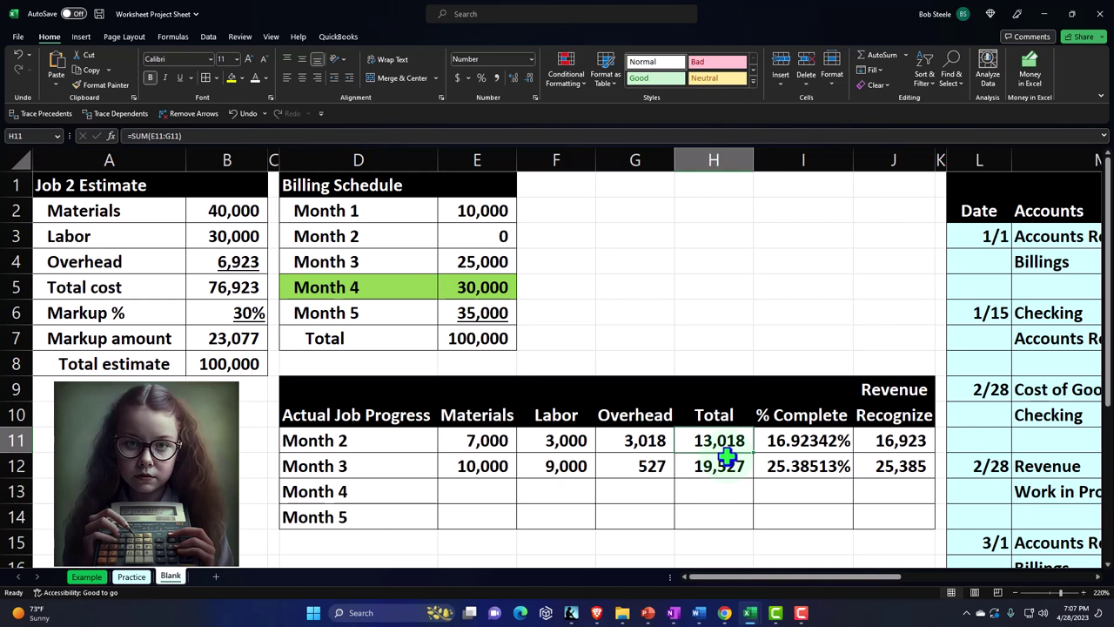
left_click(877, 445)
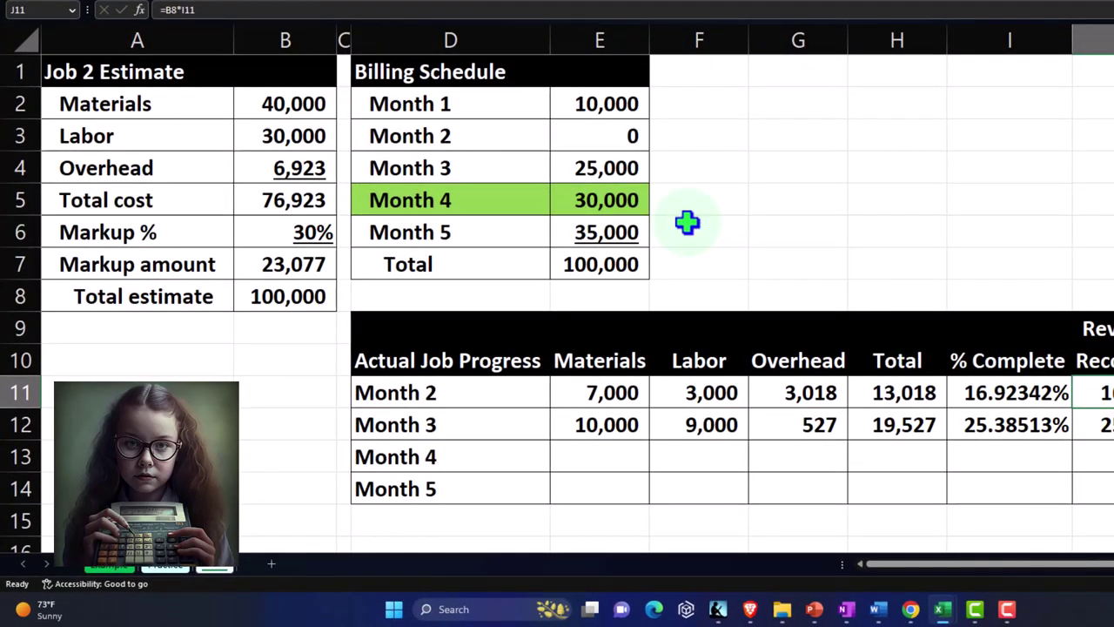
Remove the green fill from the Month 4 row of the Billing Schedule, D5:E5.
left_click_drag(517, 192, 599, 183)
right_click(600, 185)
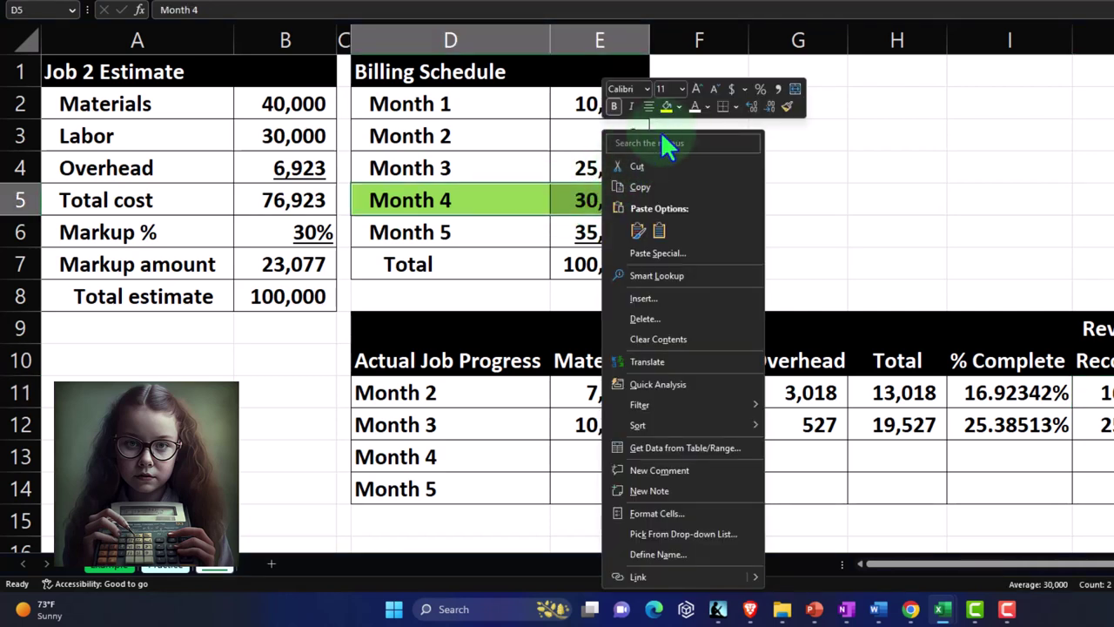
left_click(679, 106)
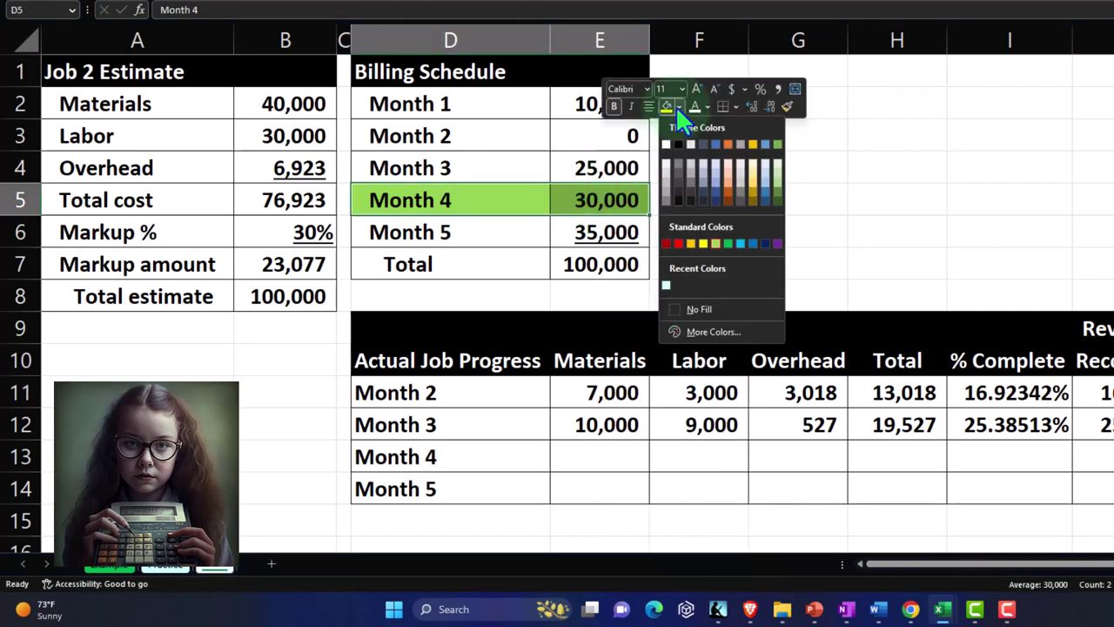
left_click(685, 313)
Enter Month 4's actual job progress costs in row 13: 11,000 materials, 3,000 labor and 201 overhead.
left_click(762, 366)
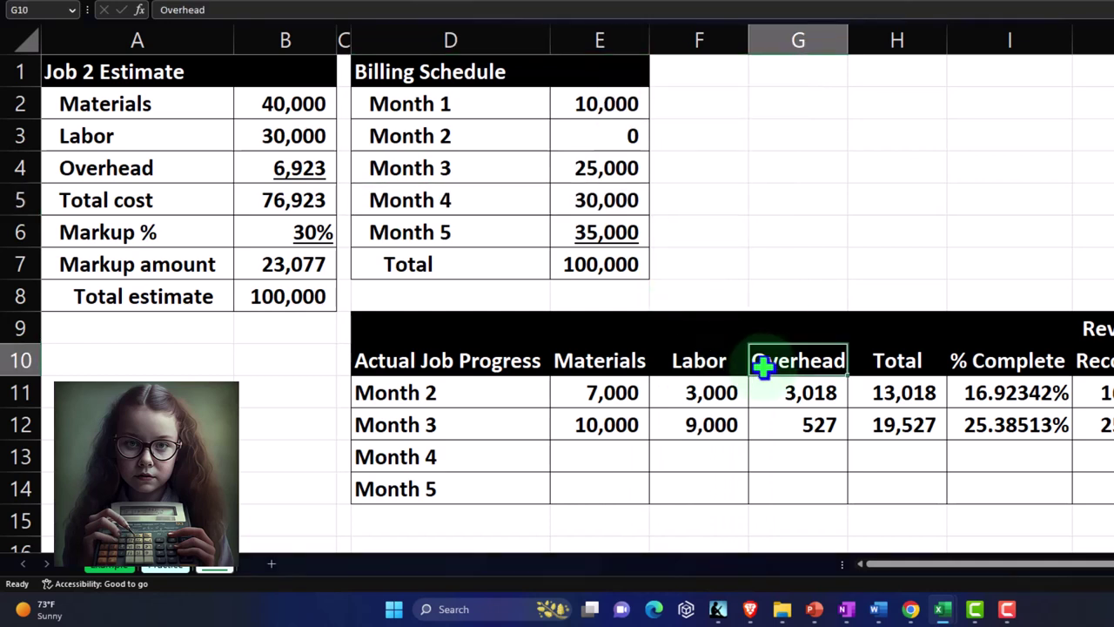
key("Right")
key("Right")
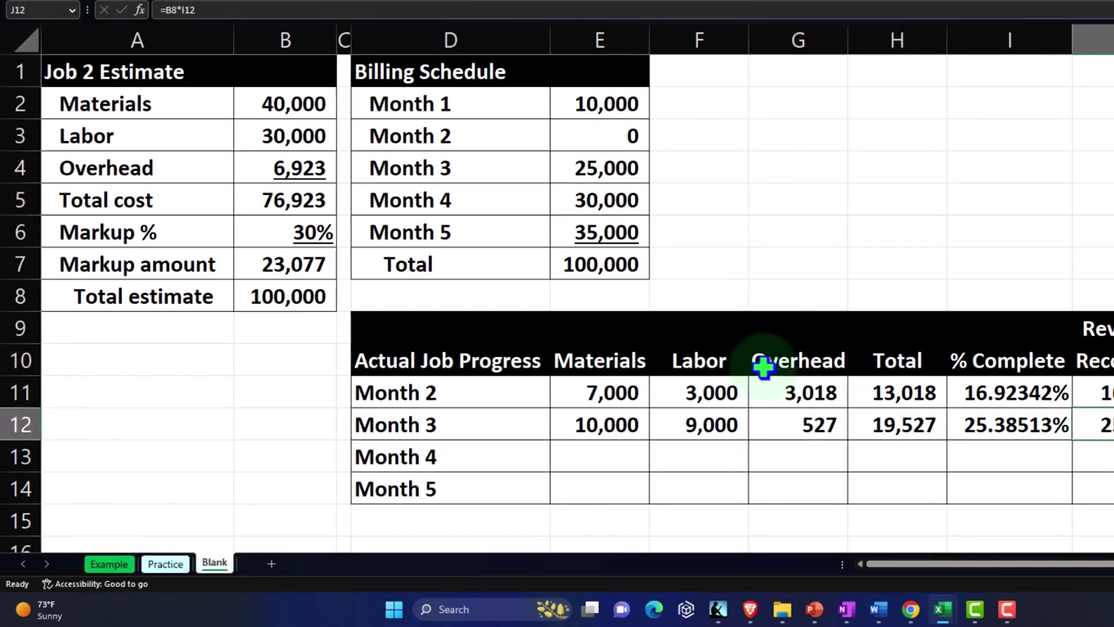
key("Left")
key("Left")
key("Left")
key("Left")
key("Left")
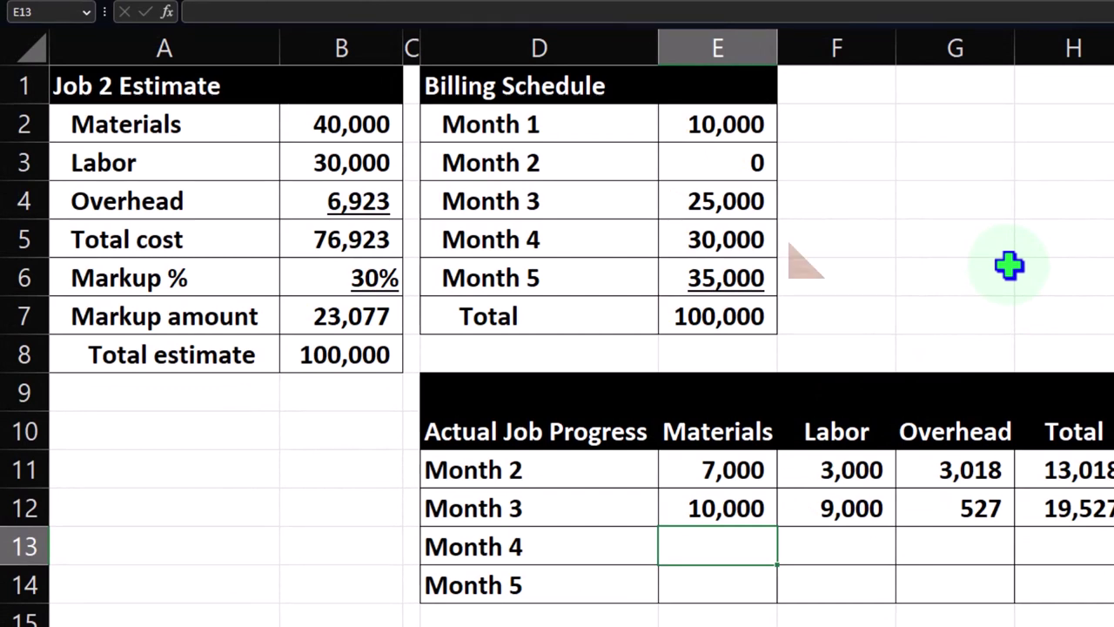
type("10")
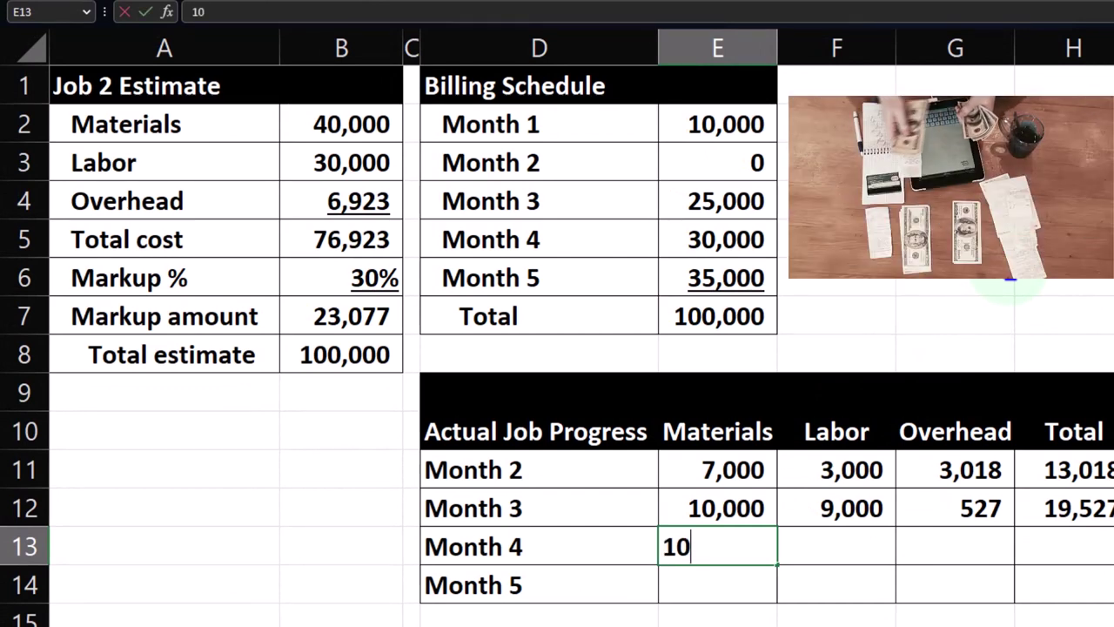
key("BackSpace")
type("1000")
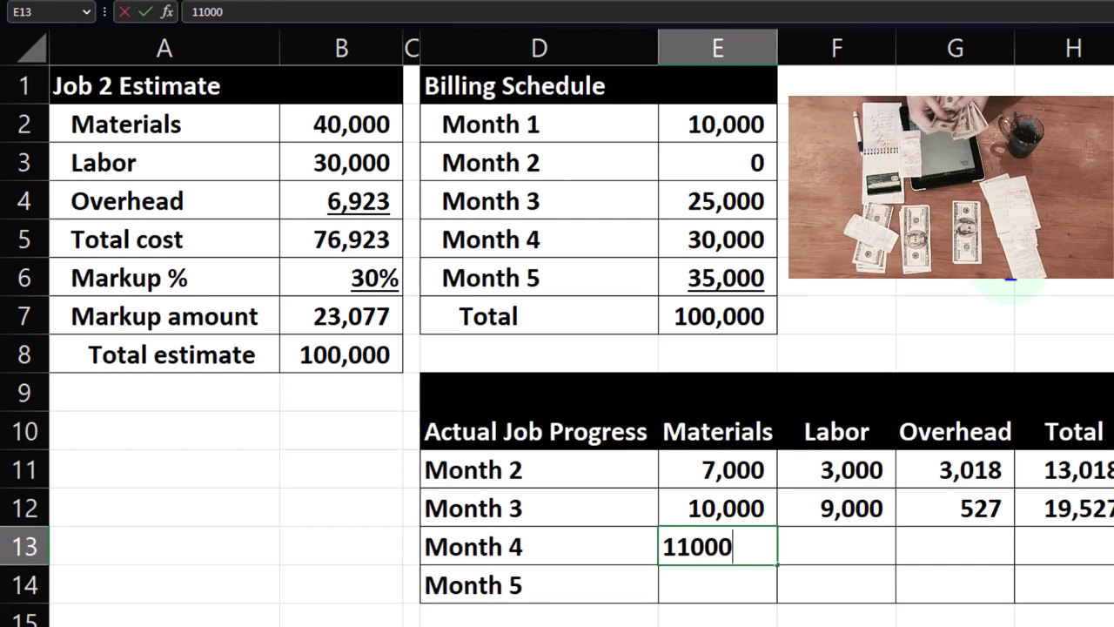
key("Tab")
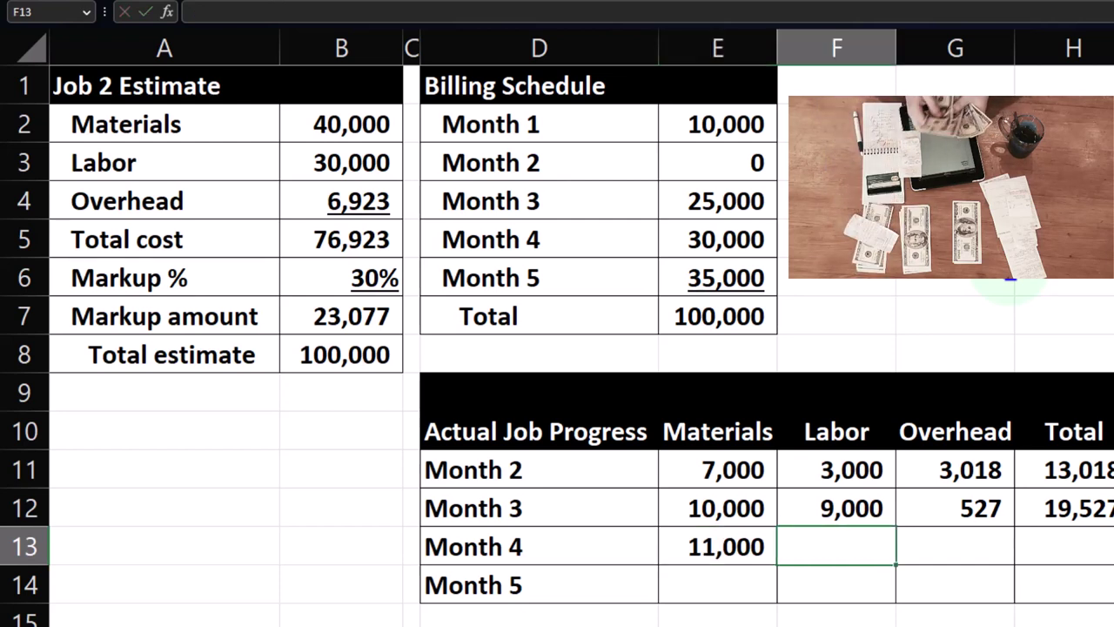
type("000")
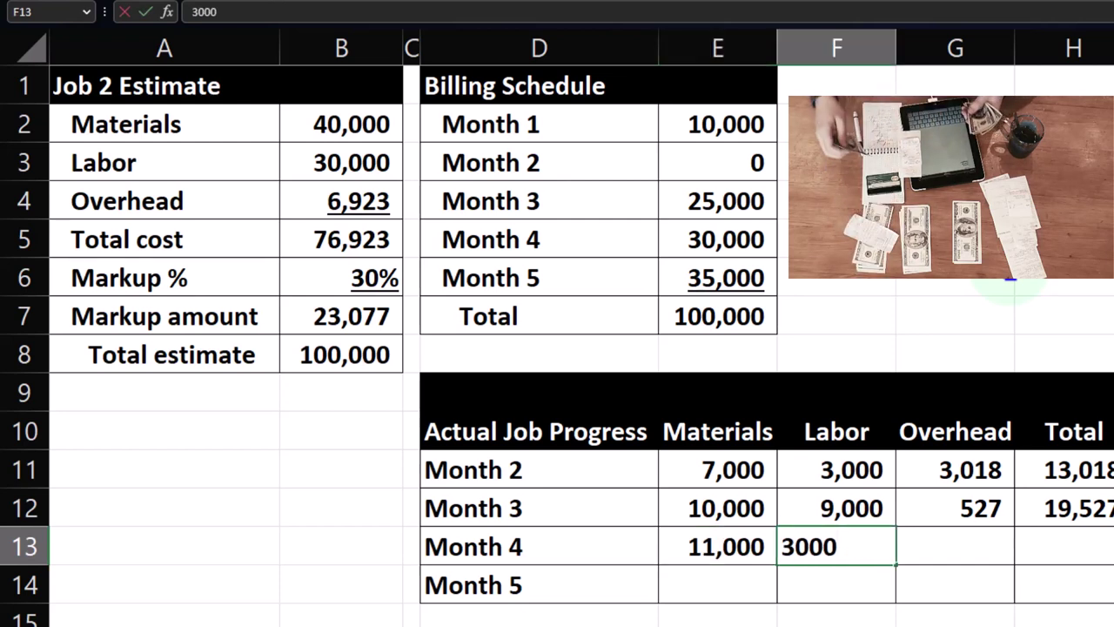
key("Tab")
type("201")
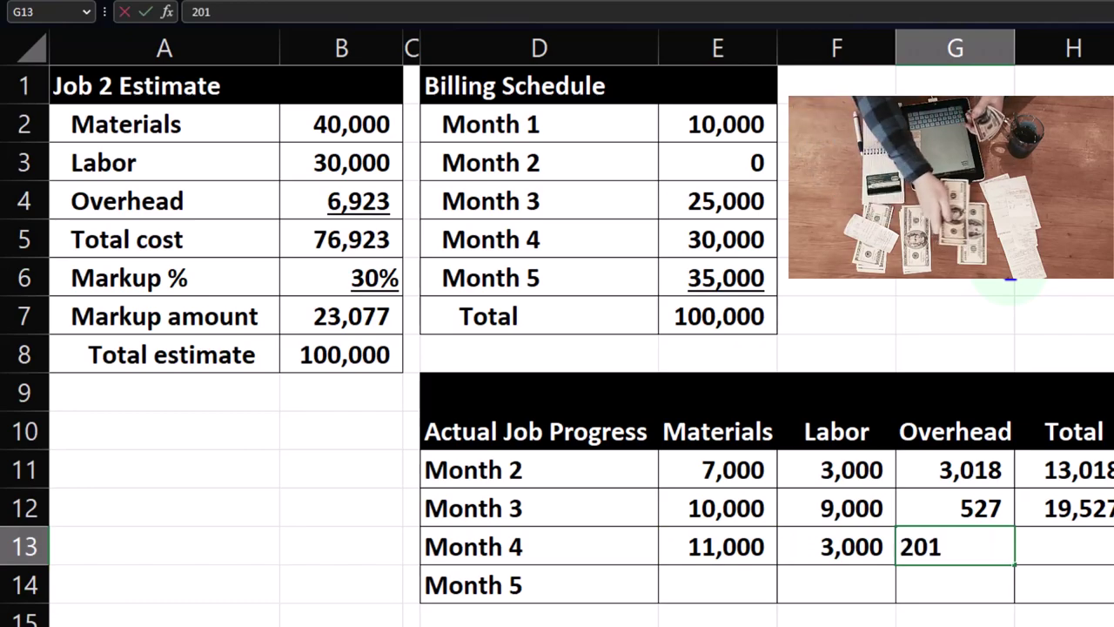
Total Month 4's actual costs in H13 with a SUM of E13:G13.
key("Tab")
type("=sum(")
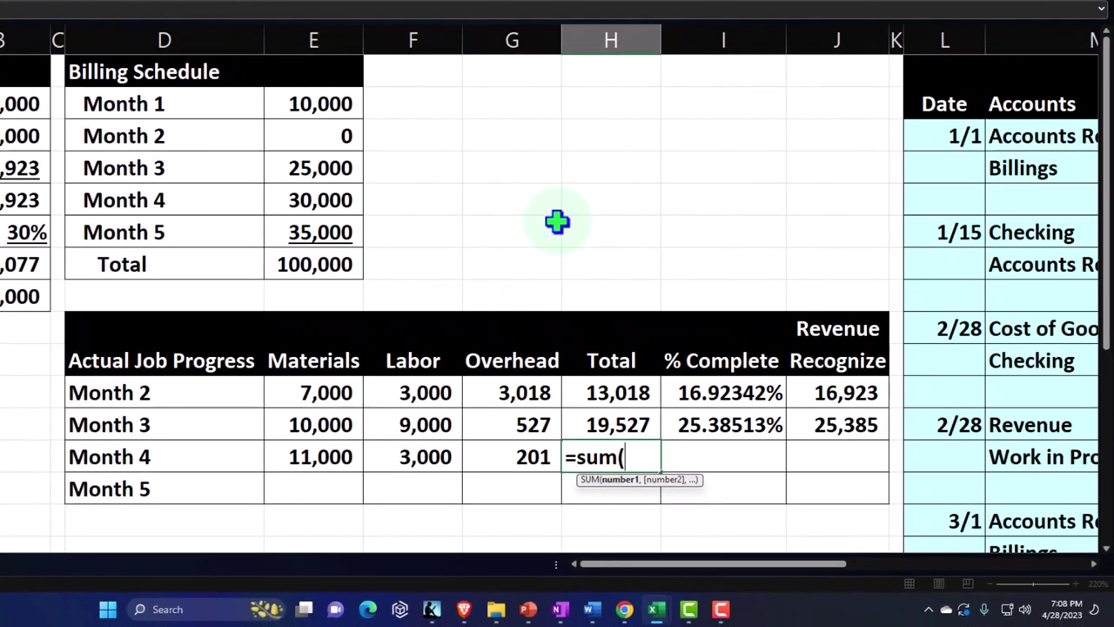
key("Left")
key("shift+Left")
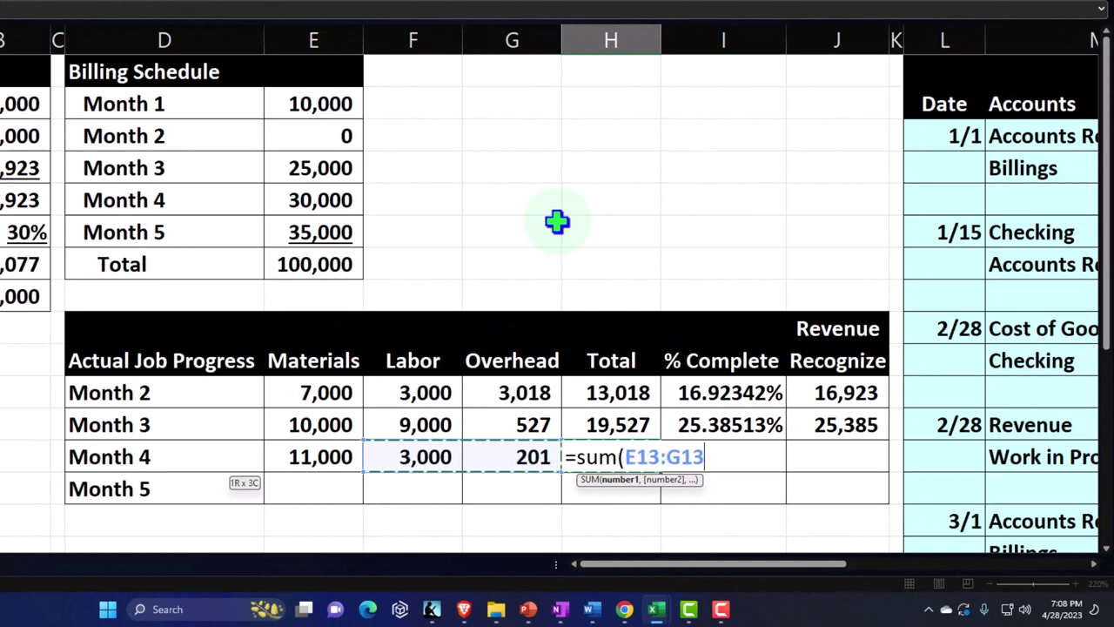
key("shift+Left")
key("Return")
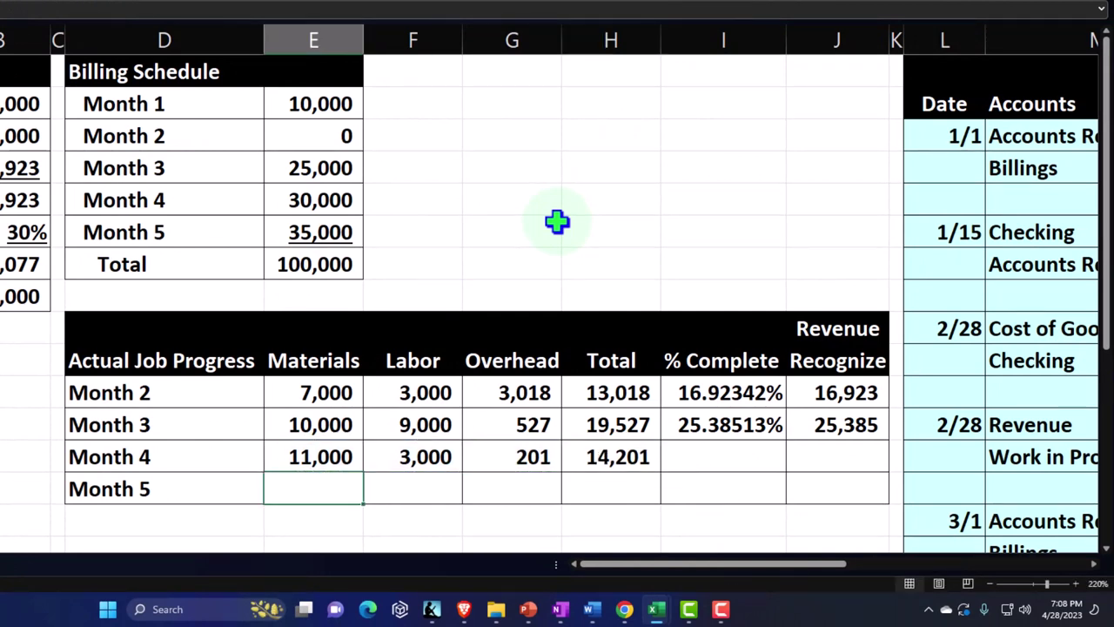
Highlight Month 4's cost figures and total, E13:H13, with a yellow fill.
key("Right")
key("Right")
key("Right")
key("Right")
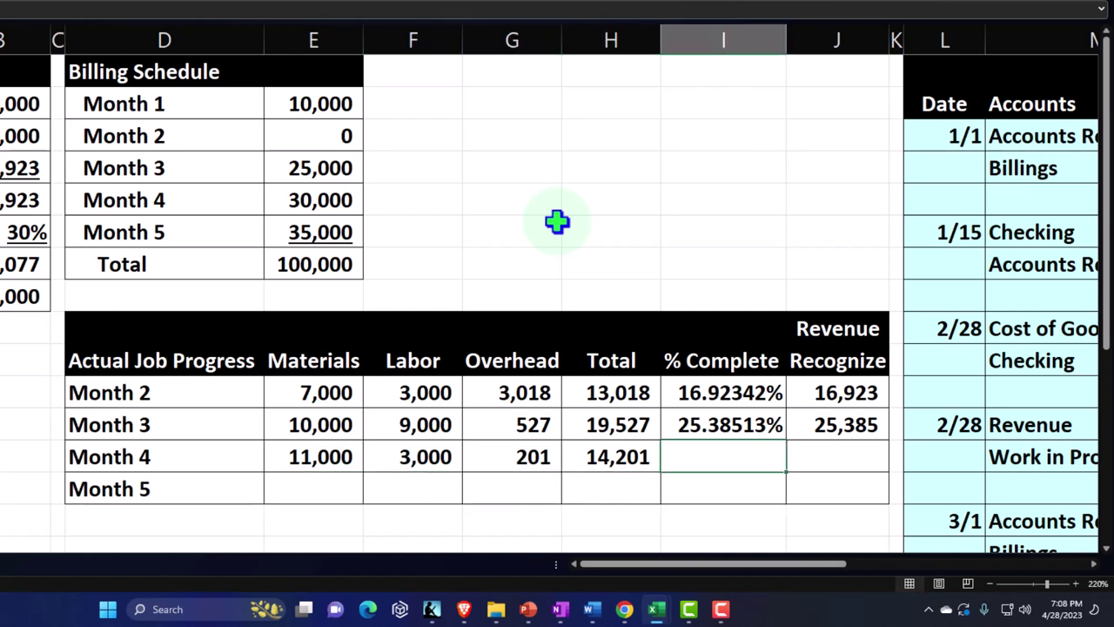
left_click_drag(311, 460, 569, 460)
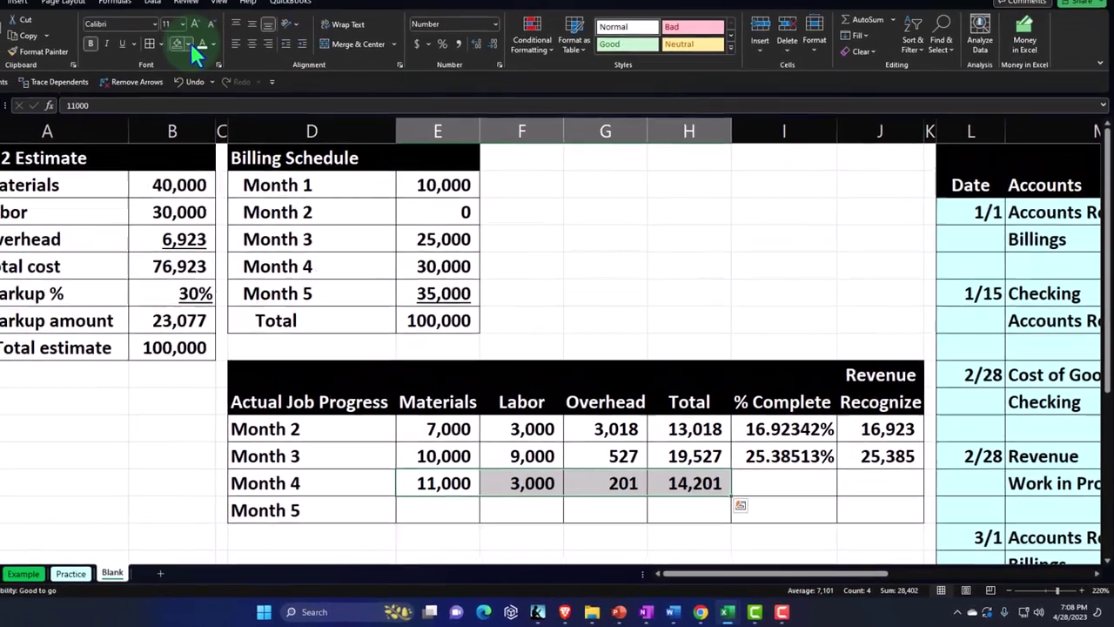
left_click(241, 78)
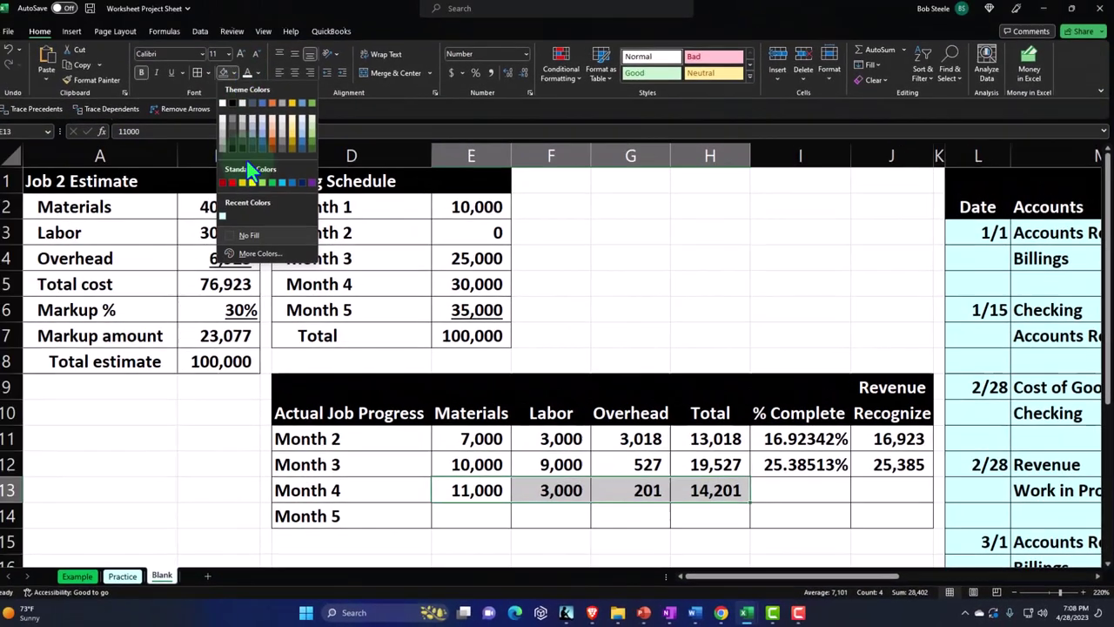
left_click(259, 188)
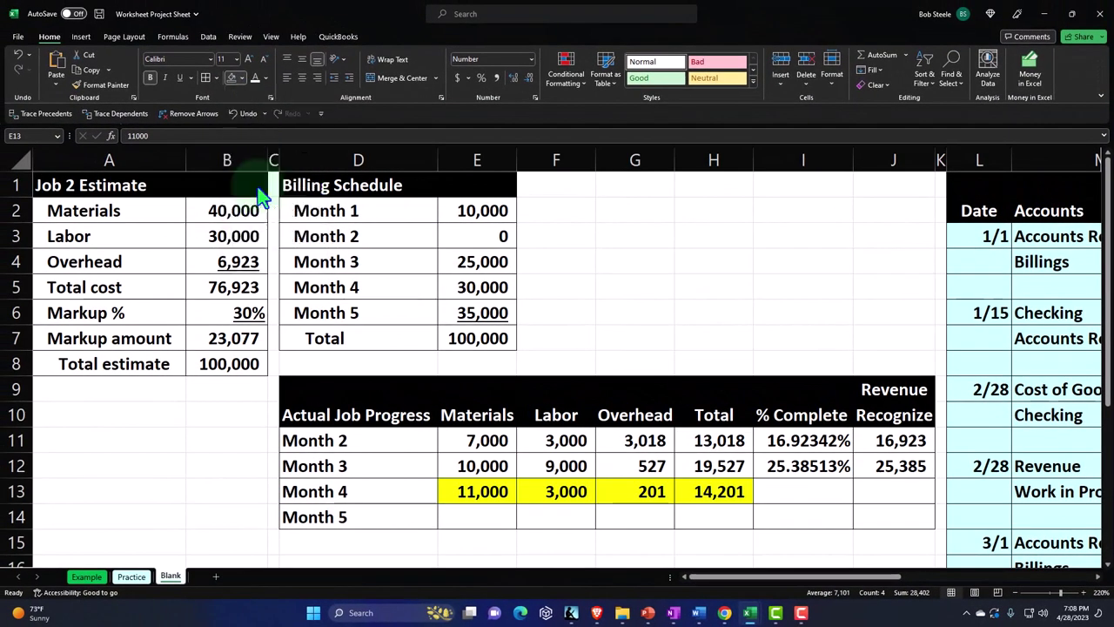
Start a journal entry dated 4/15 in P9 and link its account in Q9 to Cost of Goods Sold, T9.
left_click(686, 494)
key("Right")
key("Right")
key("Right")
key("Right")
key("Right")
key("Right")
key("Right")
key("Right")
key("Right")
key("Right")
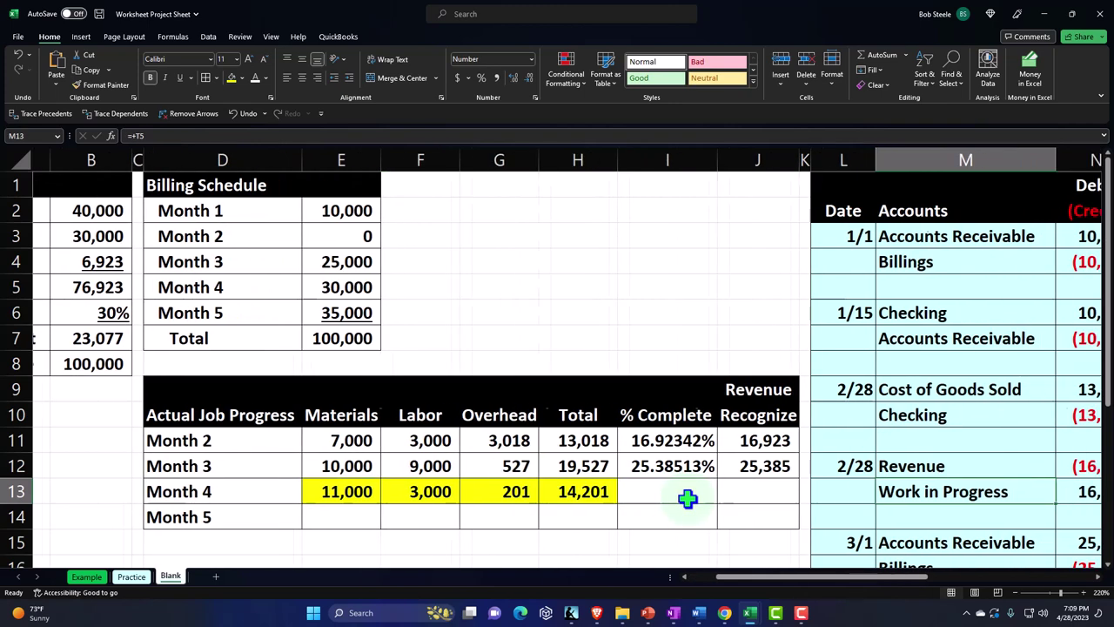
key("Right")
key("Up")
key("Left")
key("Left")
key("Left")
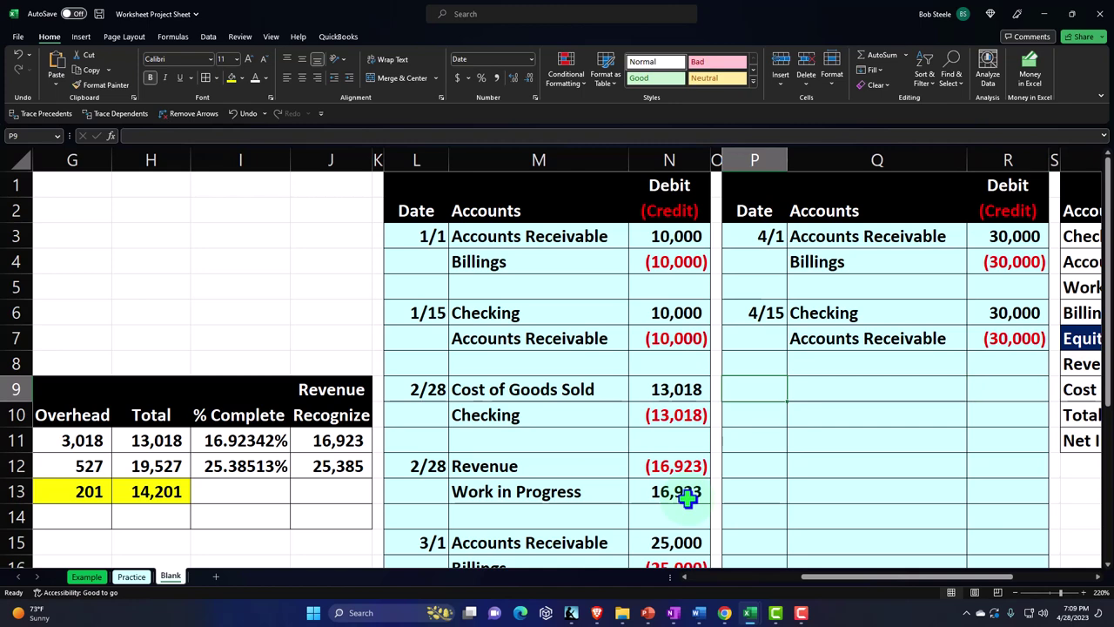
type("4/15")
key("Right")
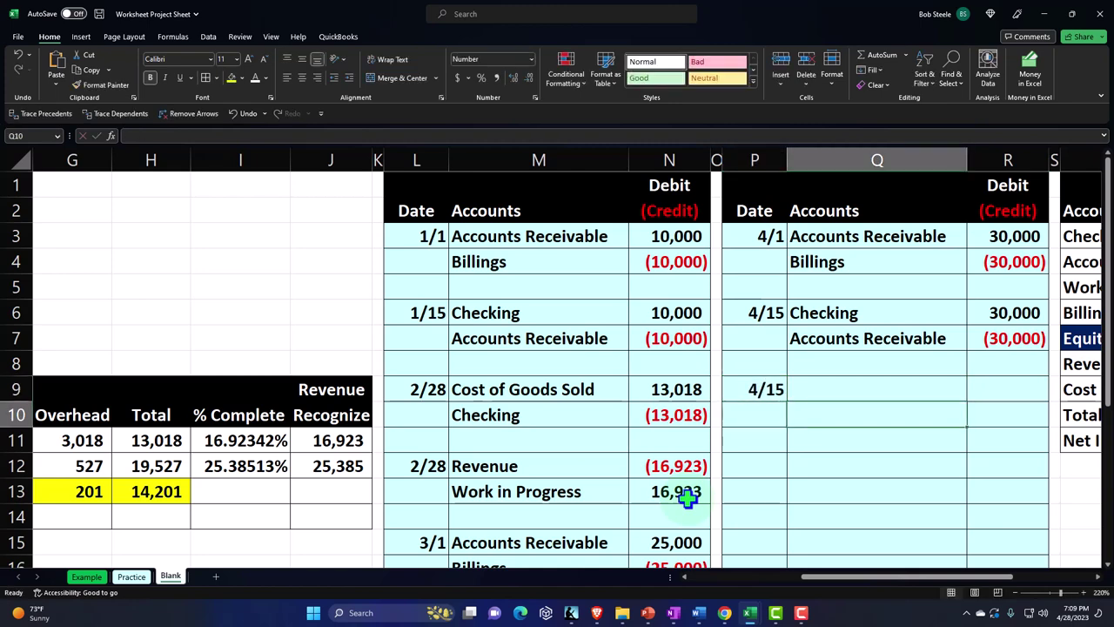
type("+T9")
key("Right")
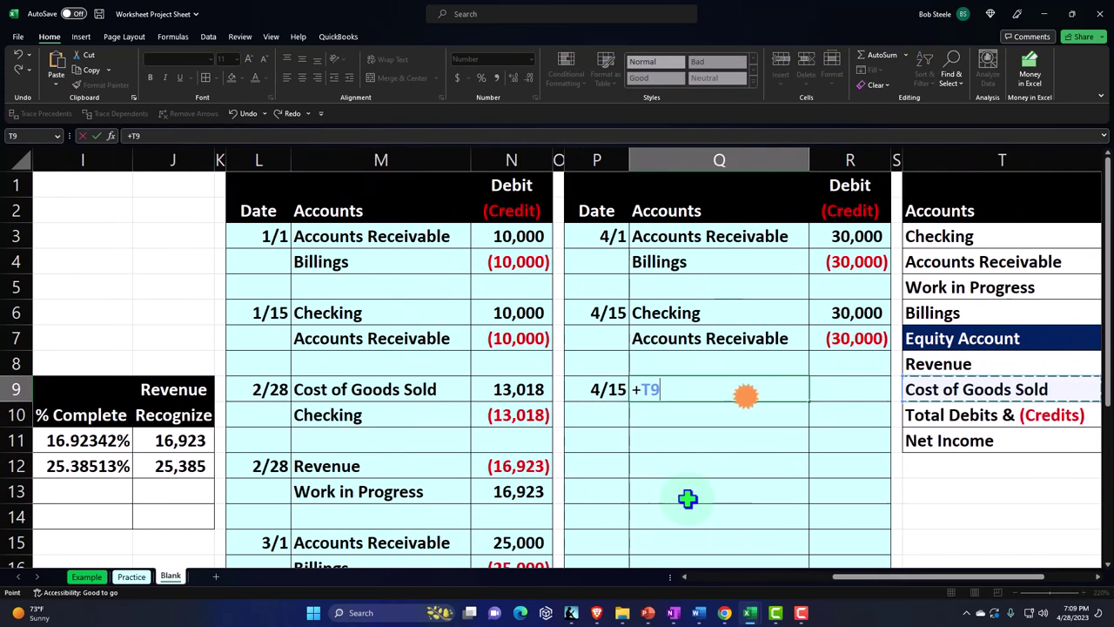
key("Tab")
Link the Cost of Goods Sold debit in R9 to Month 4's actual cost total in H13.
type("+")
key("Left")
key("Left")
key("Left")
key("Left")
key("Left")
key("Left")
key("Left")
key("Left")
key("Left")
key("Left")
key("Left")
key("Left")
key("Left")
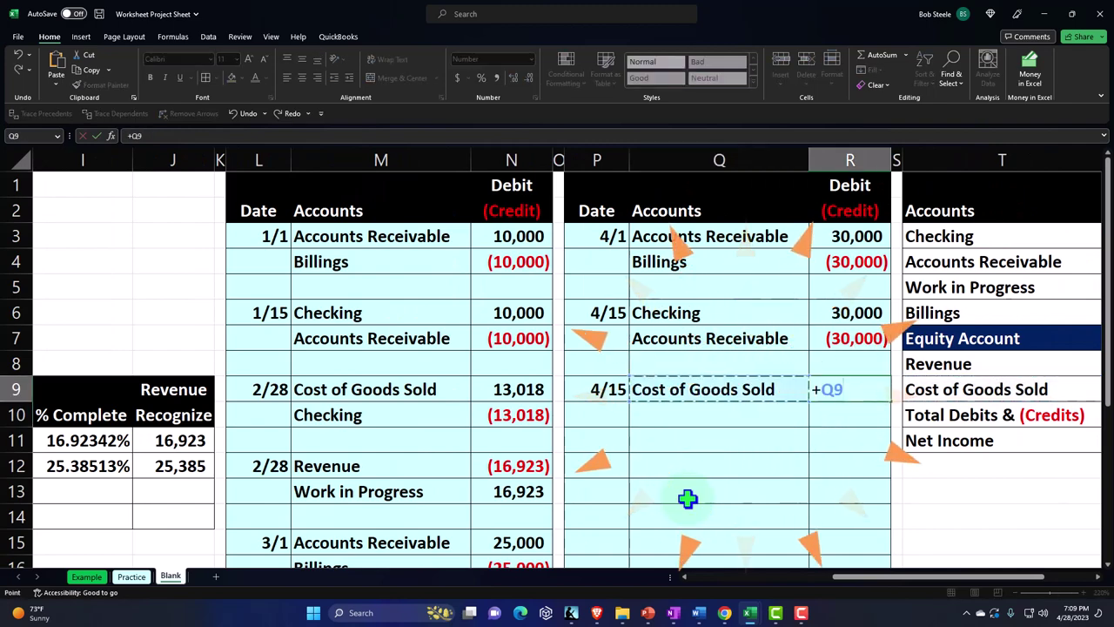
key("Left")
key("Down")
key("Down")
key("Down")
key("Down")
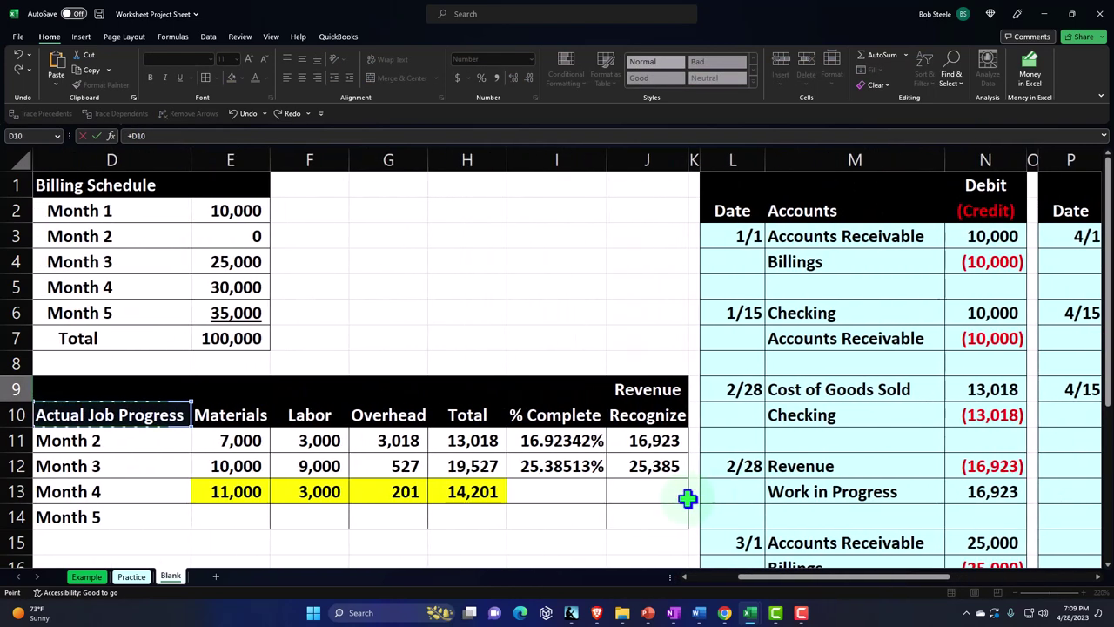
key("Right")
key("Right")
key("Right")
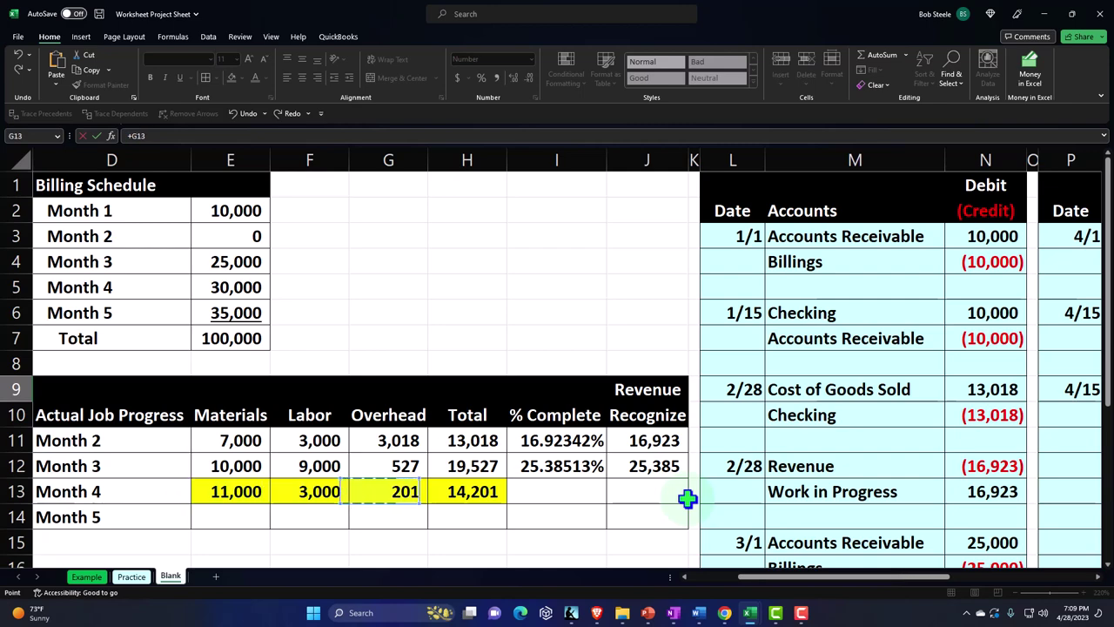
key("Return")
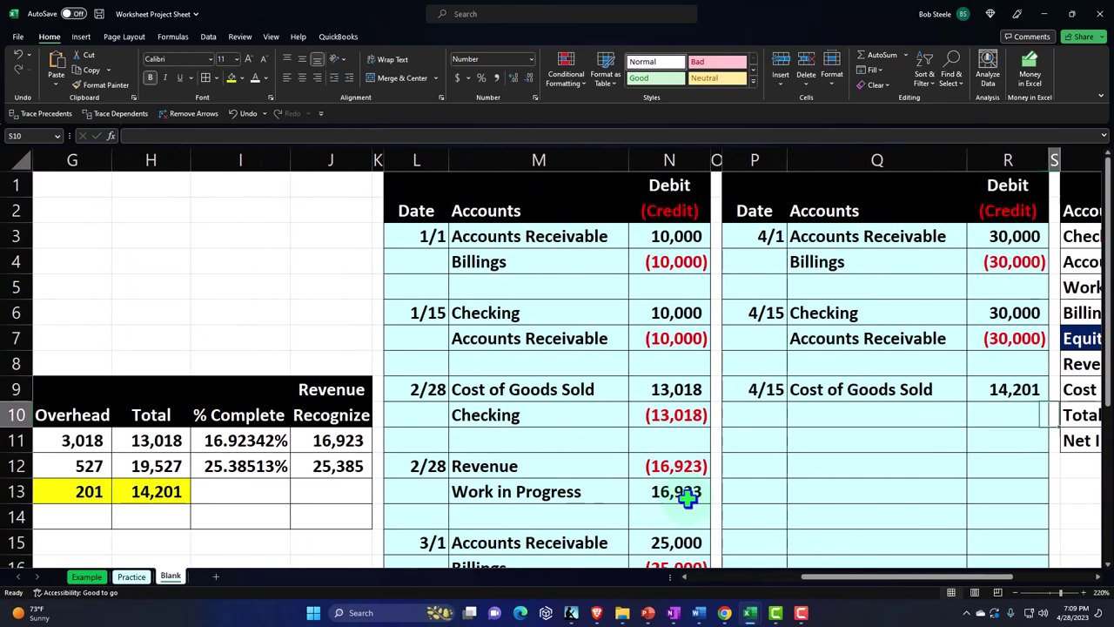
Add the linked Checking account in Q10 and credit it in R10 with the negative of the Cost of Goods Sold amount.
key("Left")
key("Left")
key("Left")
key("Left")
key("Left")
key("Left")
key("Left")
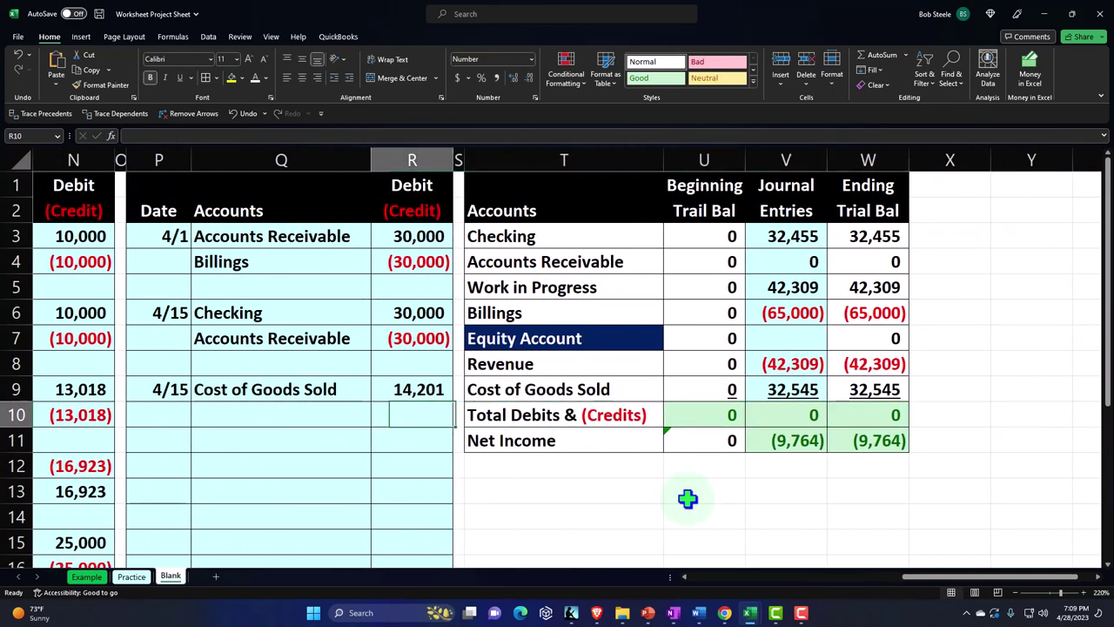
type("+")
key("Up")
key("Up")
key("Up")
key("Up")
key("Up")
key("Up")
key("Right")
key("Right")
key("Right")
key("Up")
key("Tab")
type("-")
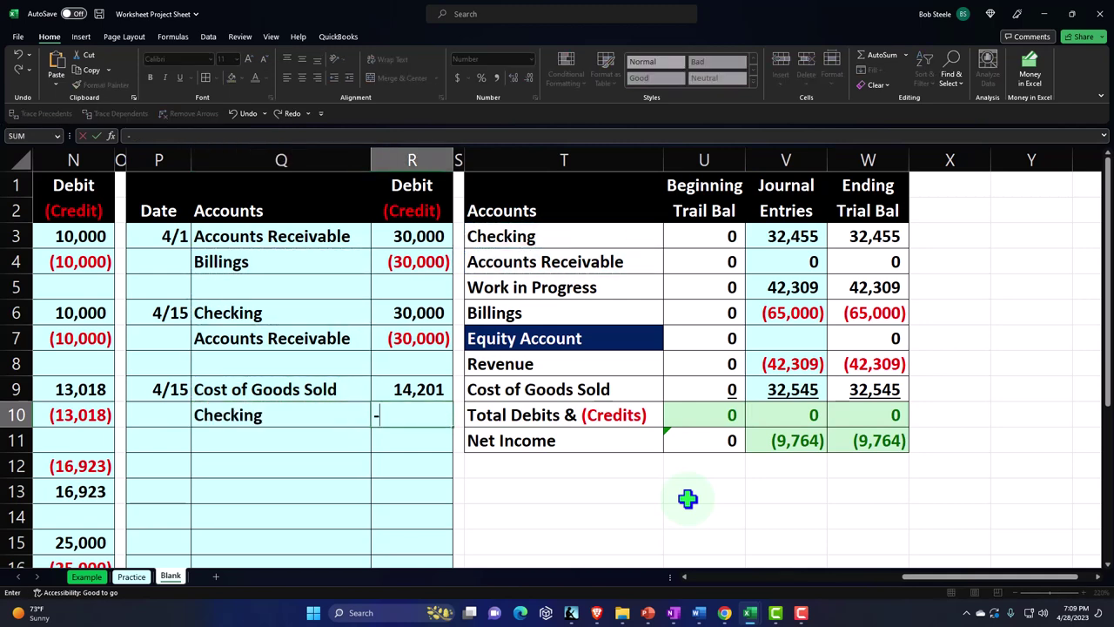
key("Return")
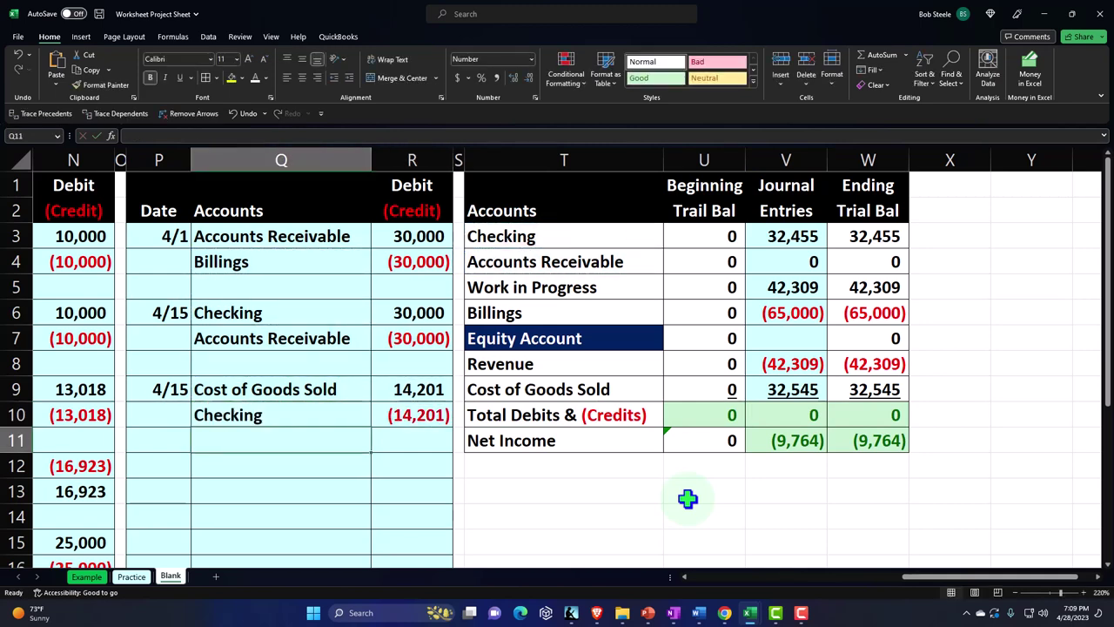
Extend the Cost of Goods Sold journal entries formula in V9 with the new debit in R9.
key("Right")
key("Right")
key("Right")
key("Right")
key("Right")
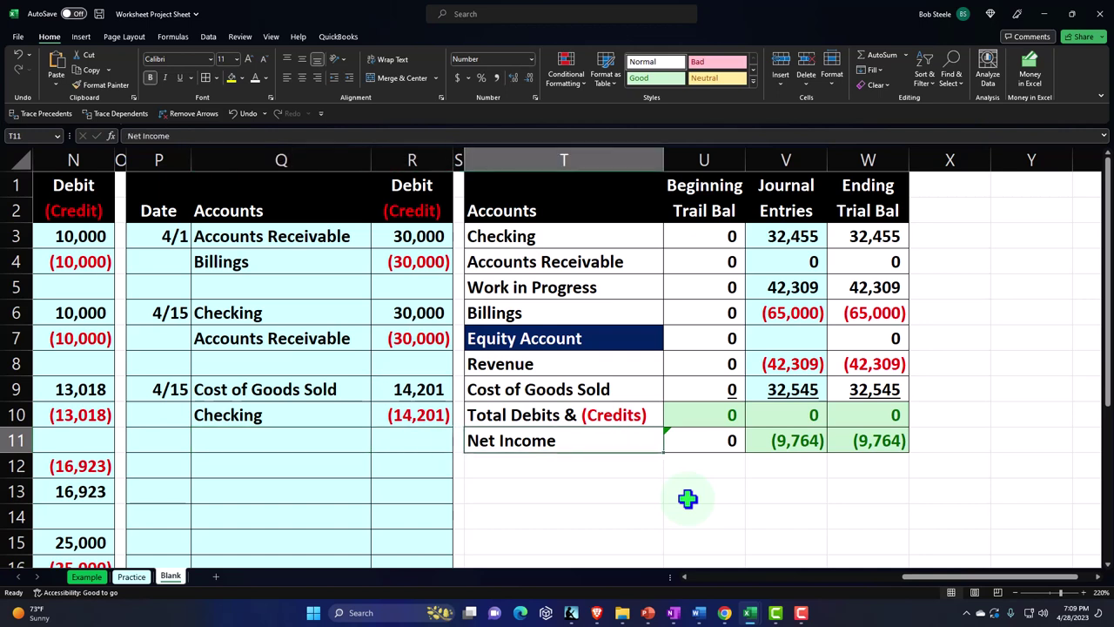
key("Up")
key("Up")
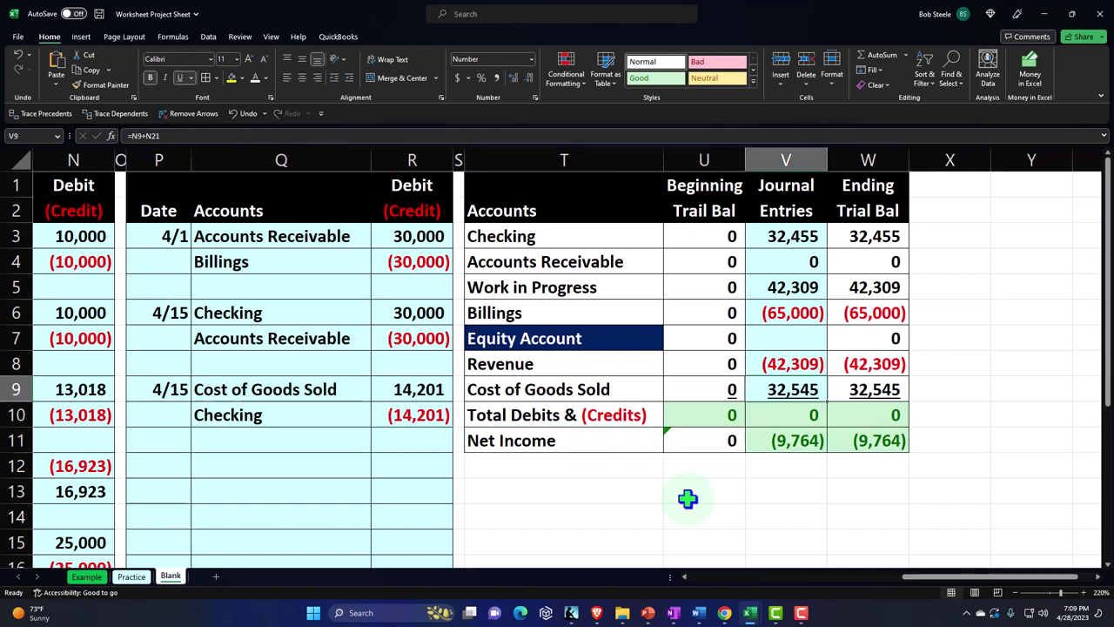
key("F2")
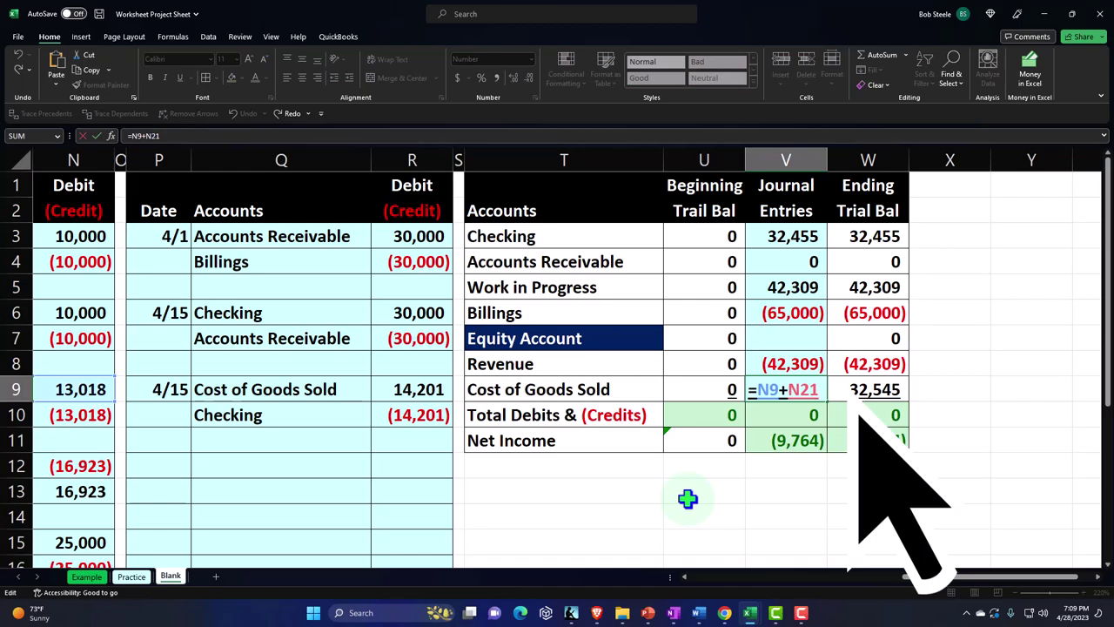
type("+")
key("Left")
key("Left")
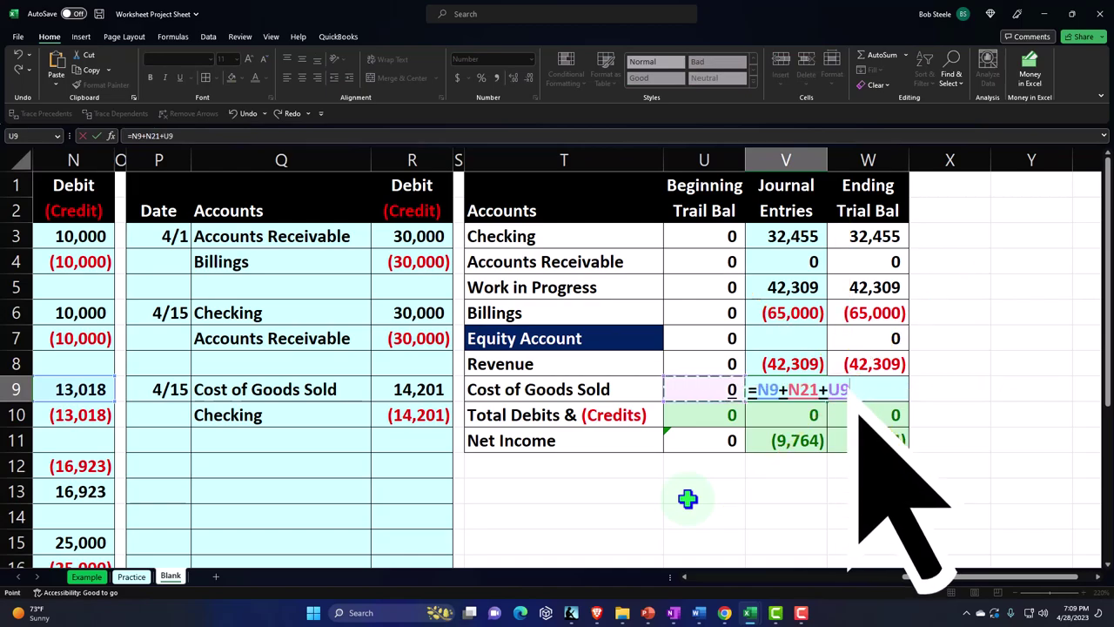
key("Left")
key("Left")
key("Return")
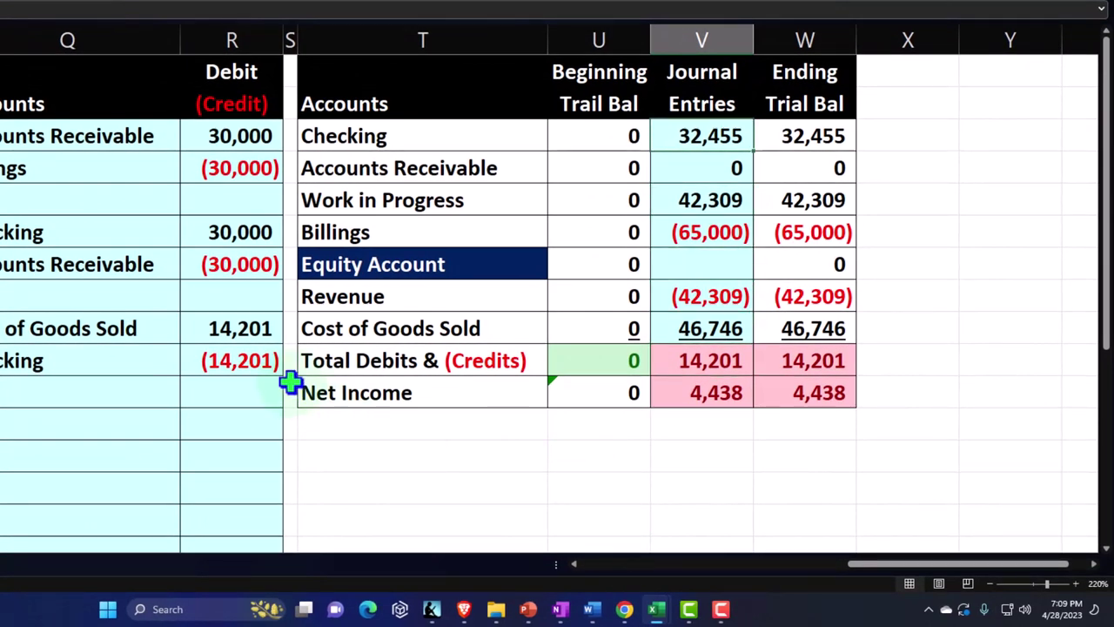
Extend the Checking journal entries formula in V3 with the Checking credit in R10.
key("F2")
type("+")
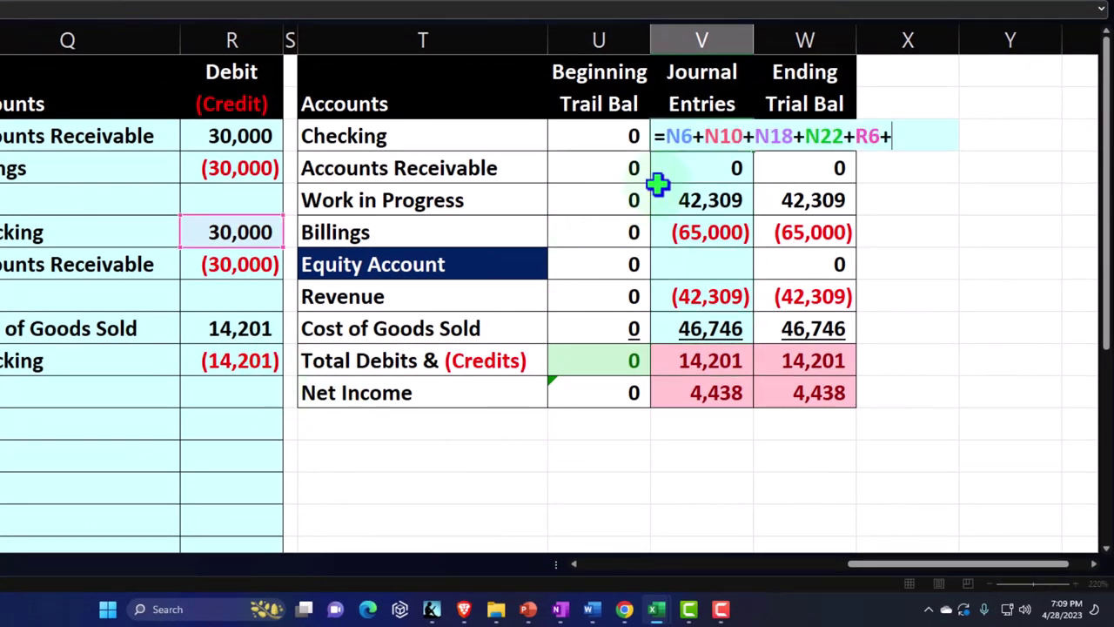
key("Left")
key("Left")
key("Left")
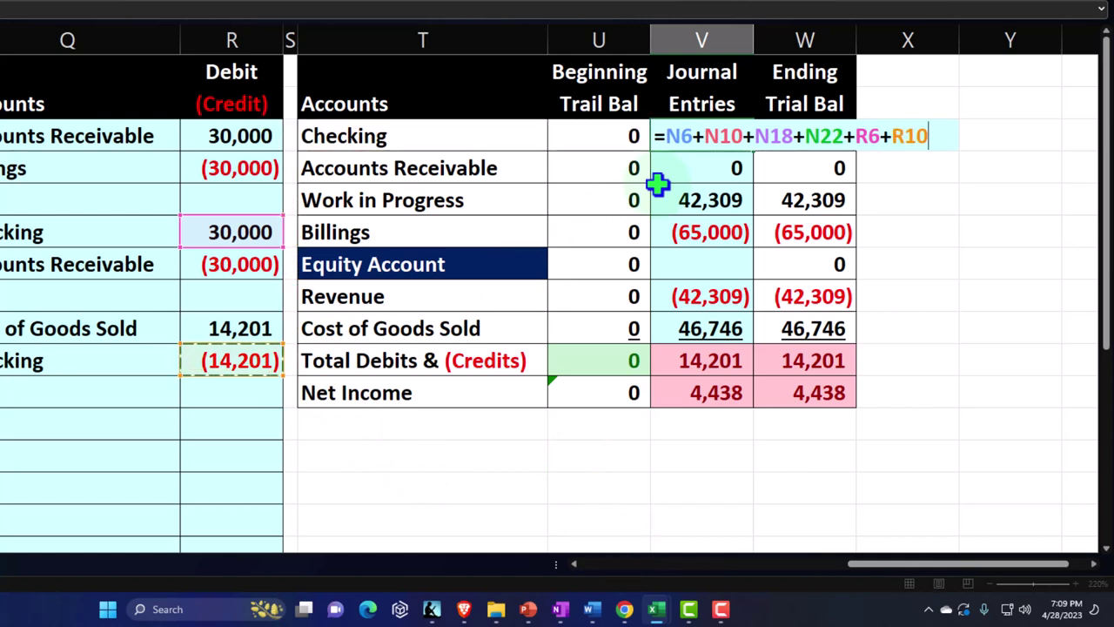
key("Return")
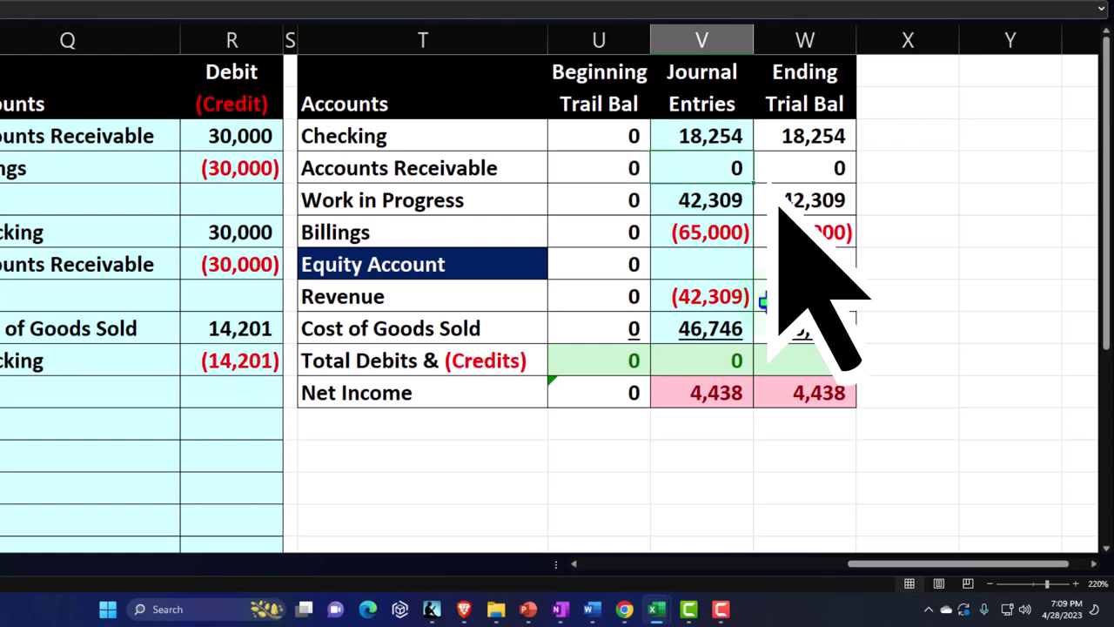
left_click(740, 357)
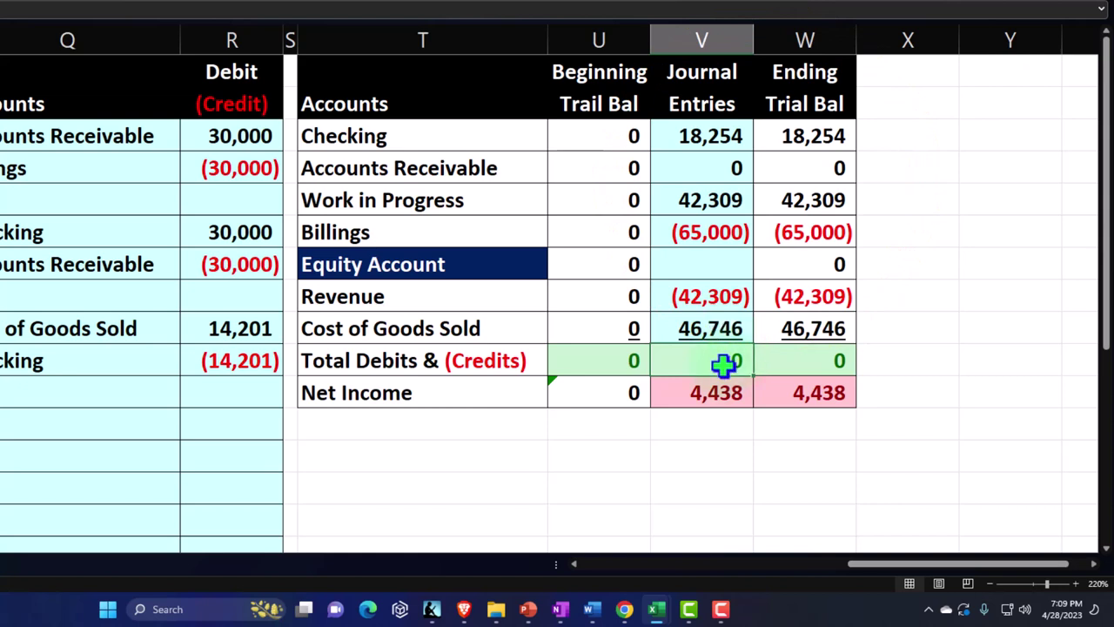
double_click(712, 392)
key("Return")
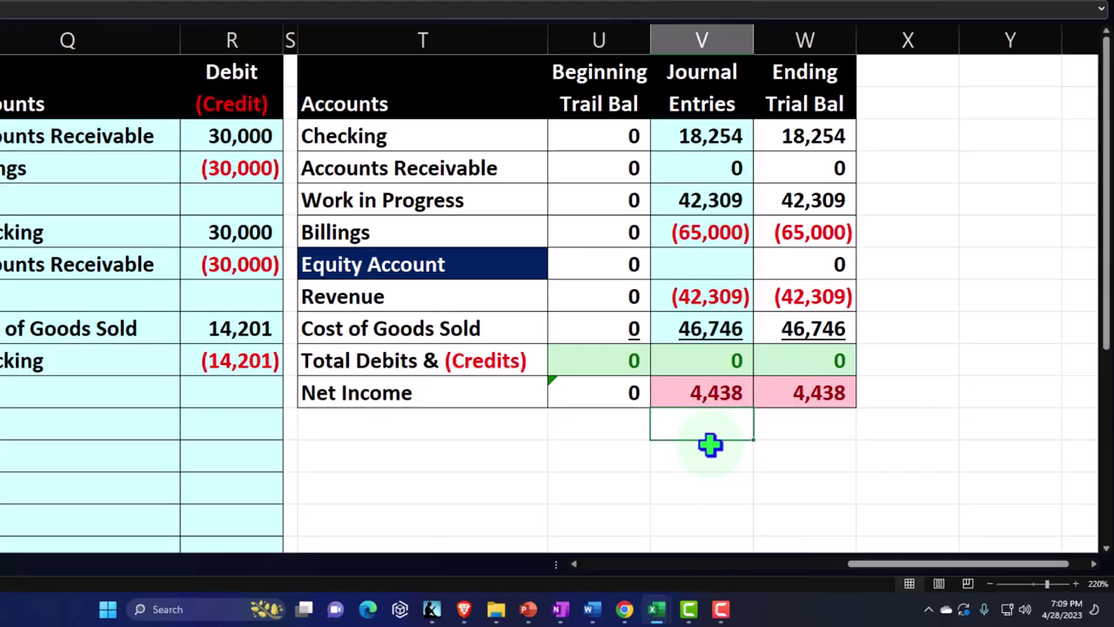
key("Left")
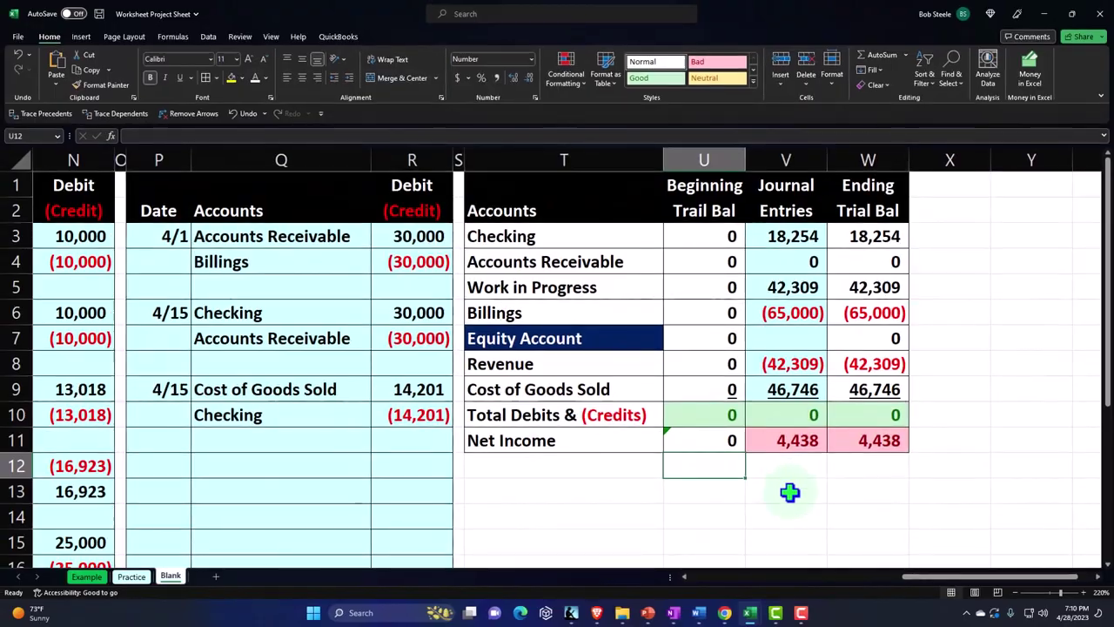
Switch to QuickBooks Online and start a new expense from Project 2.
left_click(725, 613)
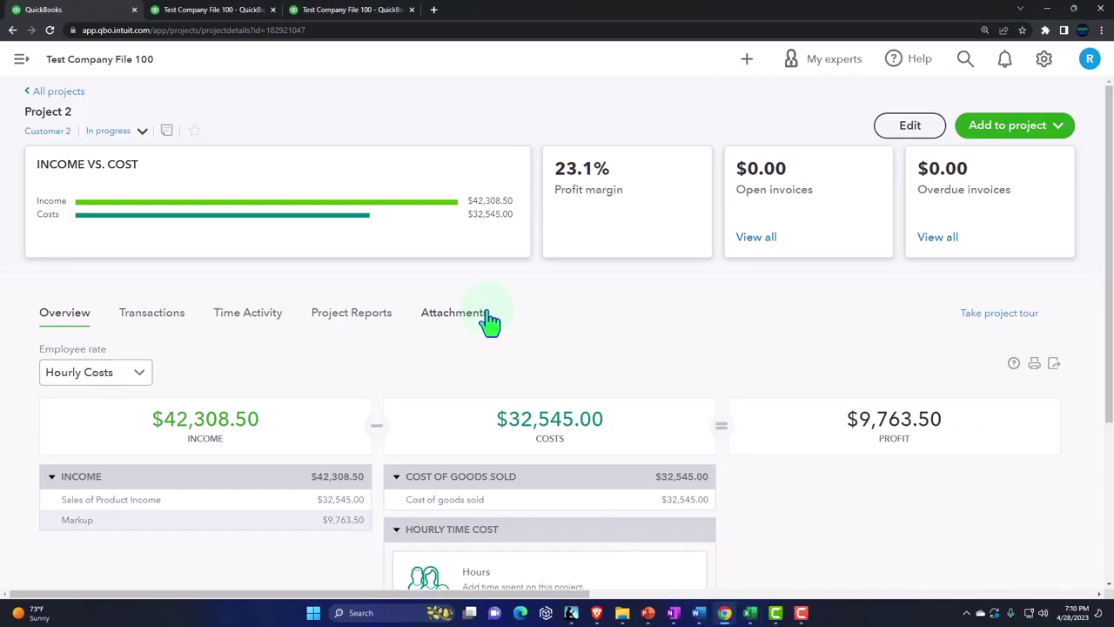
left_click(1059, 131)
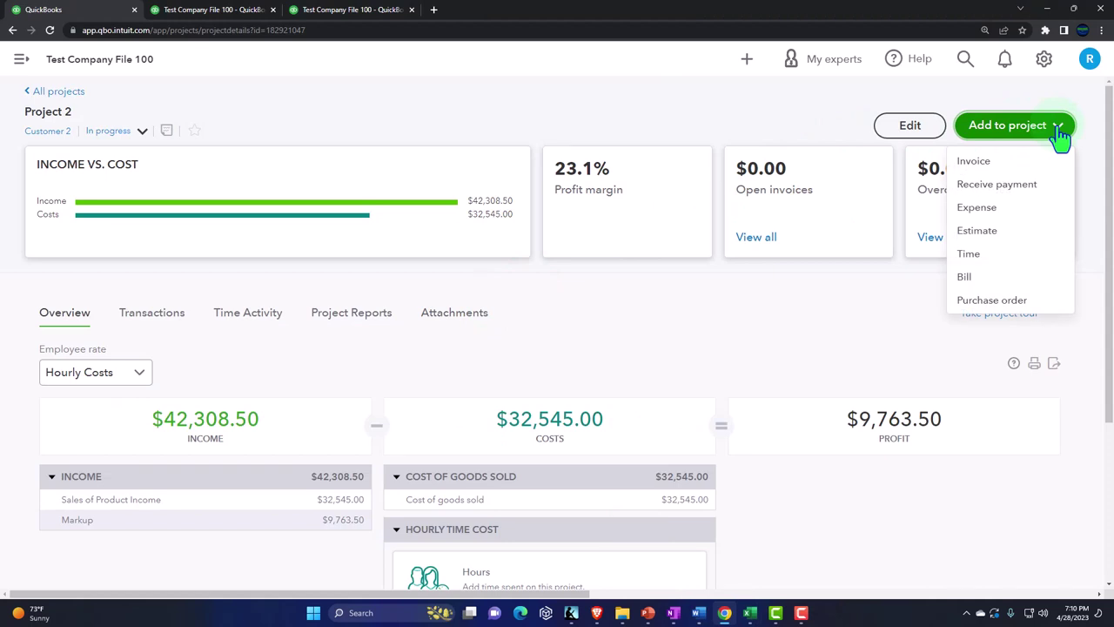
left_click(988, 209)
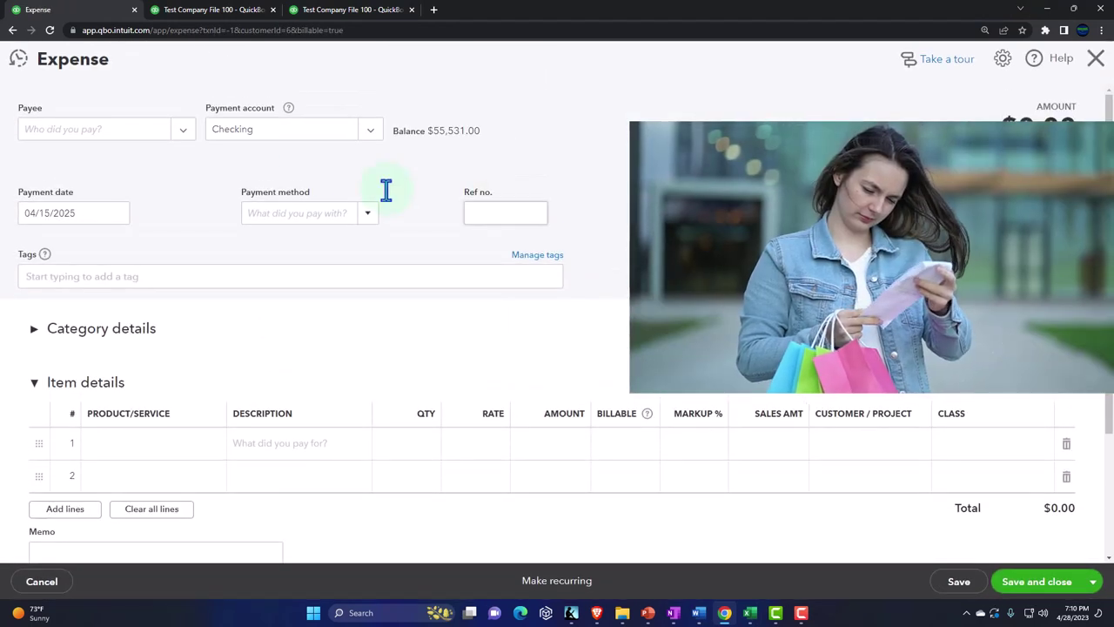
Choose Vendor 1 as the expense's payee, keeping the Checking payment account and the 04/15/2025 payment date.
left_click(185, 133)
left_click(103, 192)
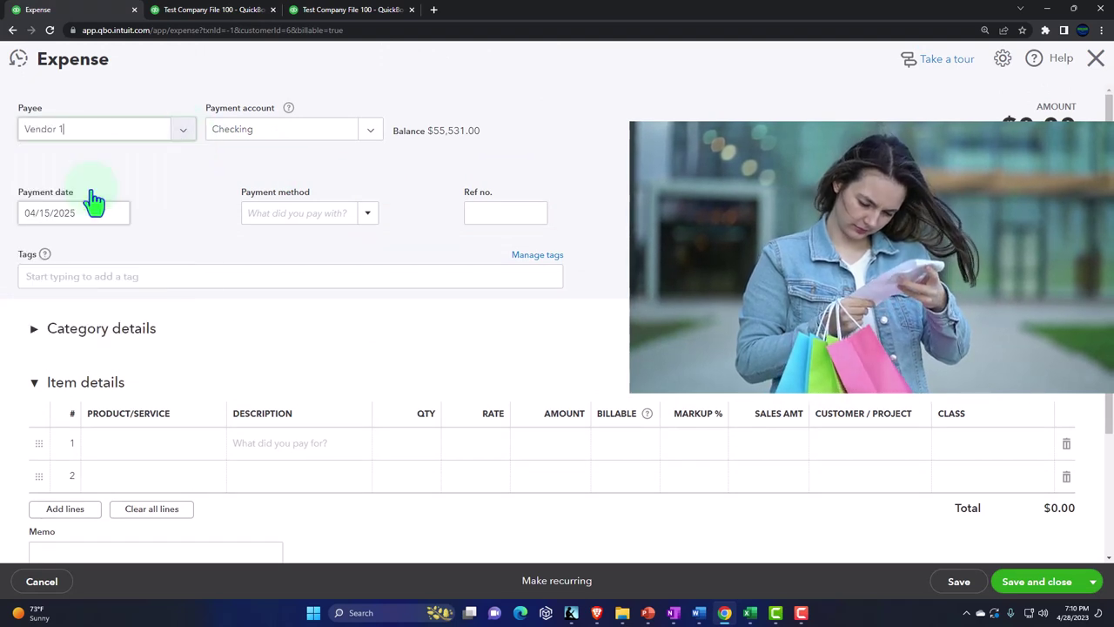
key("Tab")
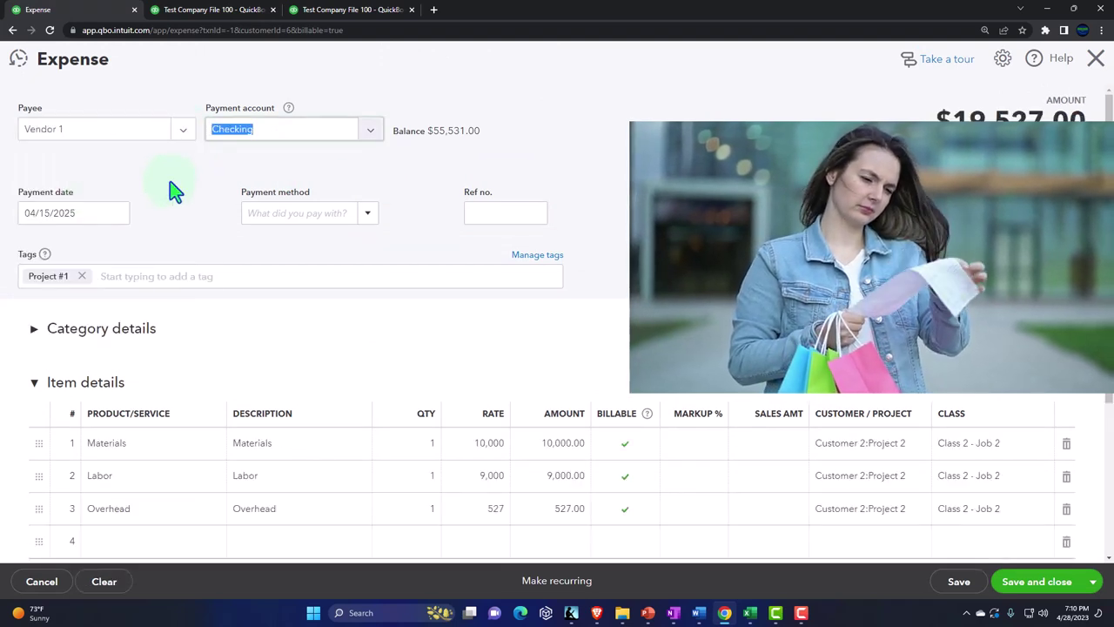
key("Tab")
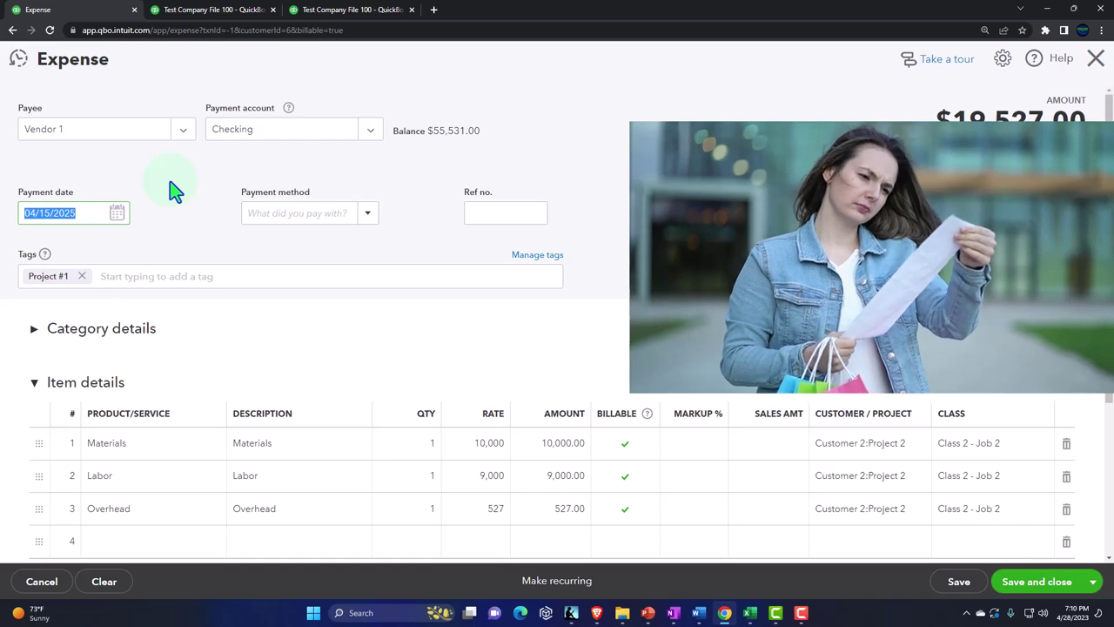
key("Tab")
key("Tab")
key("Tab")
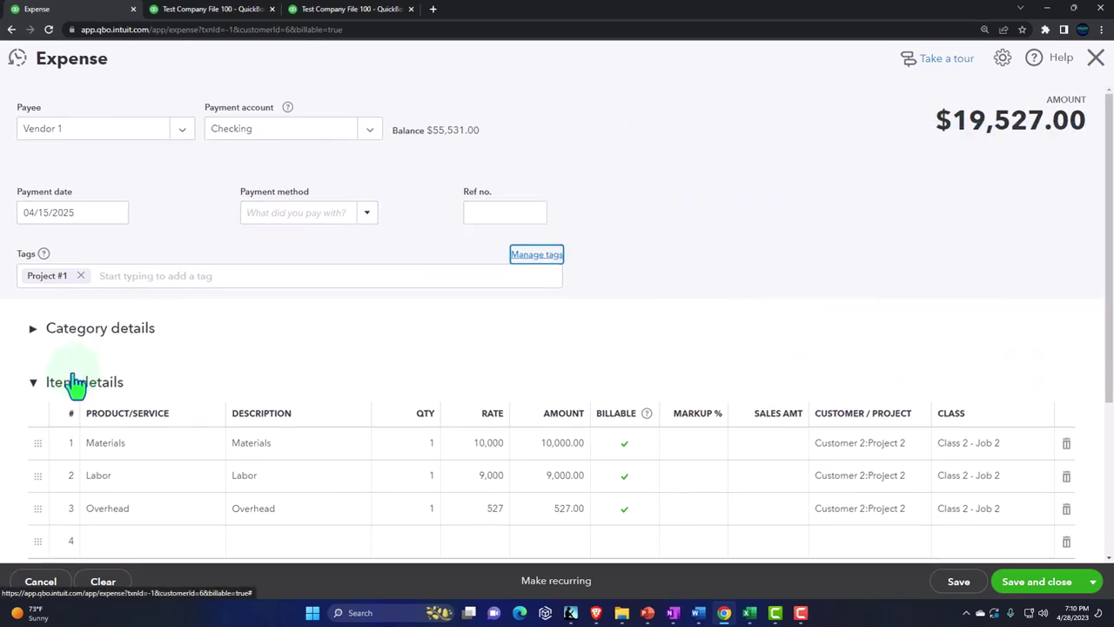
Delete the prefilled Materials, Labor and Overhead item lines from the expense.
left_click(1060, 418)
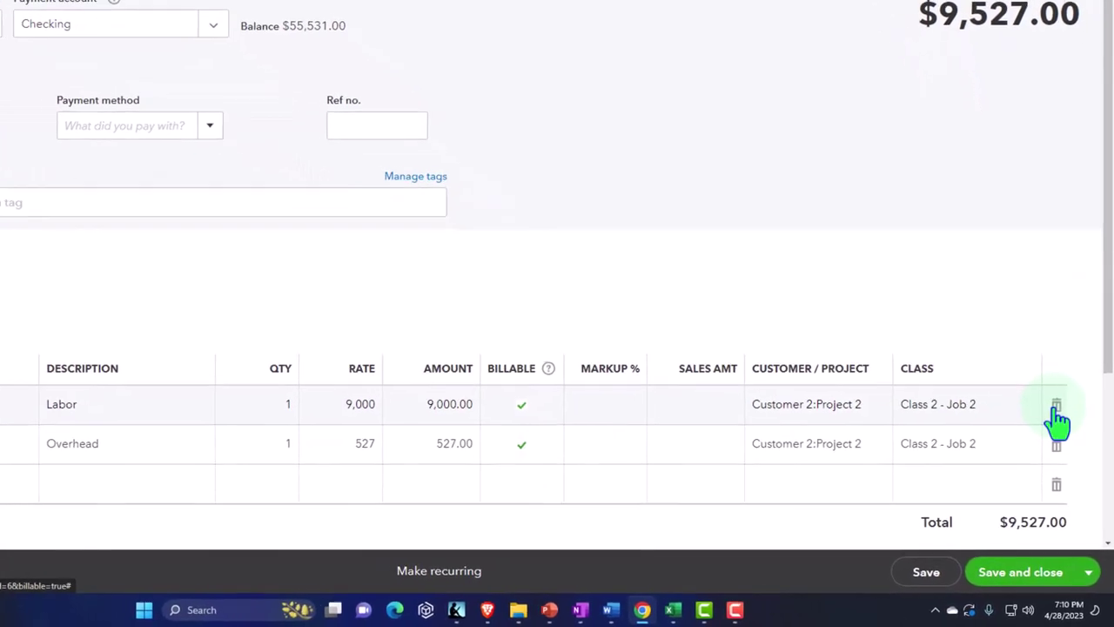
left_click(1059, 418)
left_click(1059, 418)
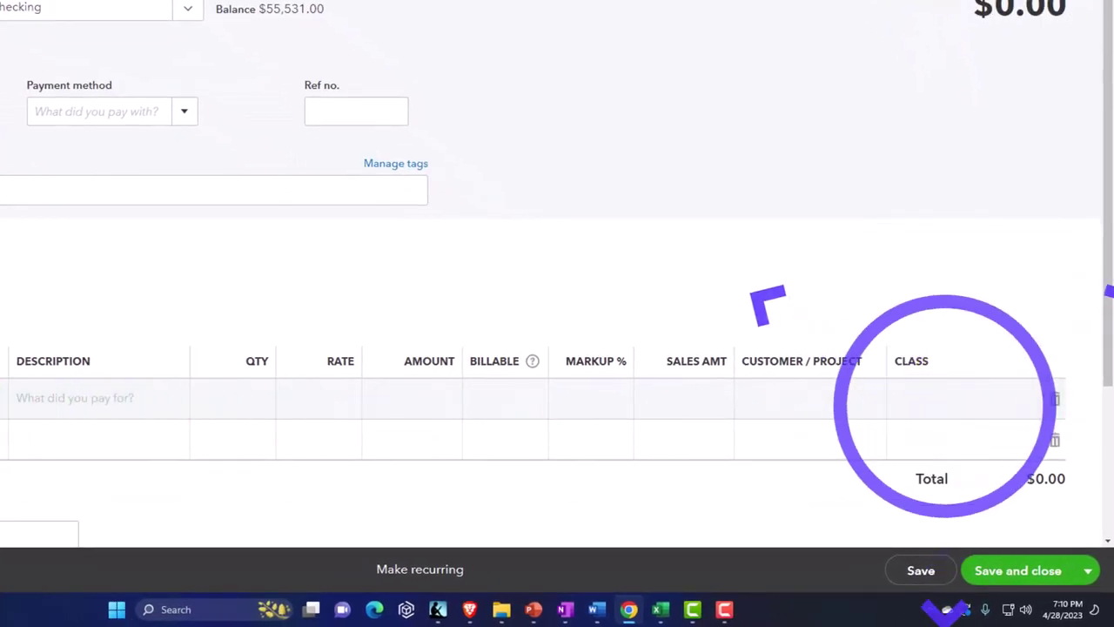
Choose Materials as the product of the expense's first item line.
left_click(47, 409)
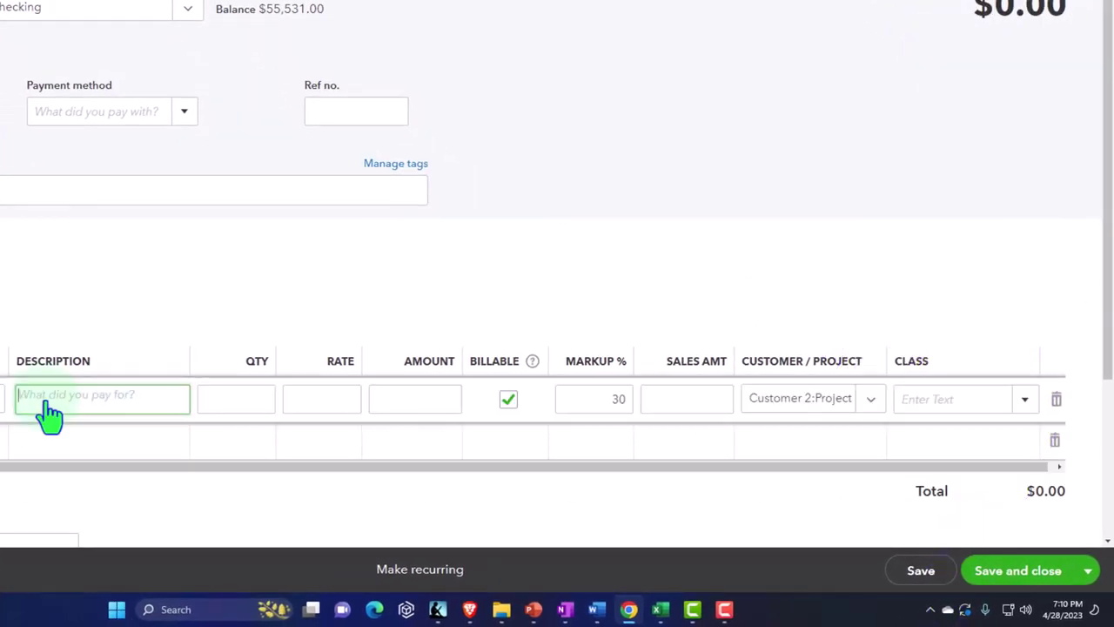
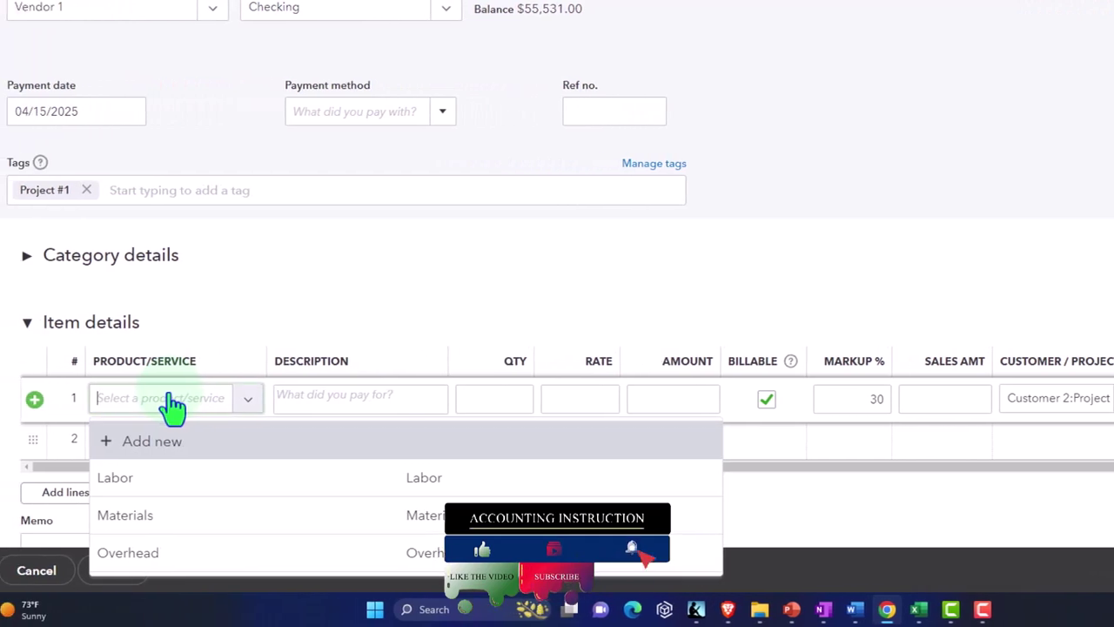
type("mat")
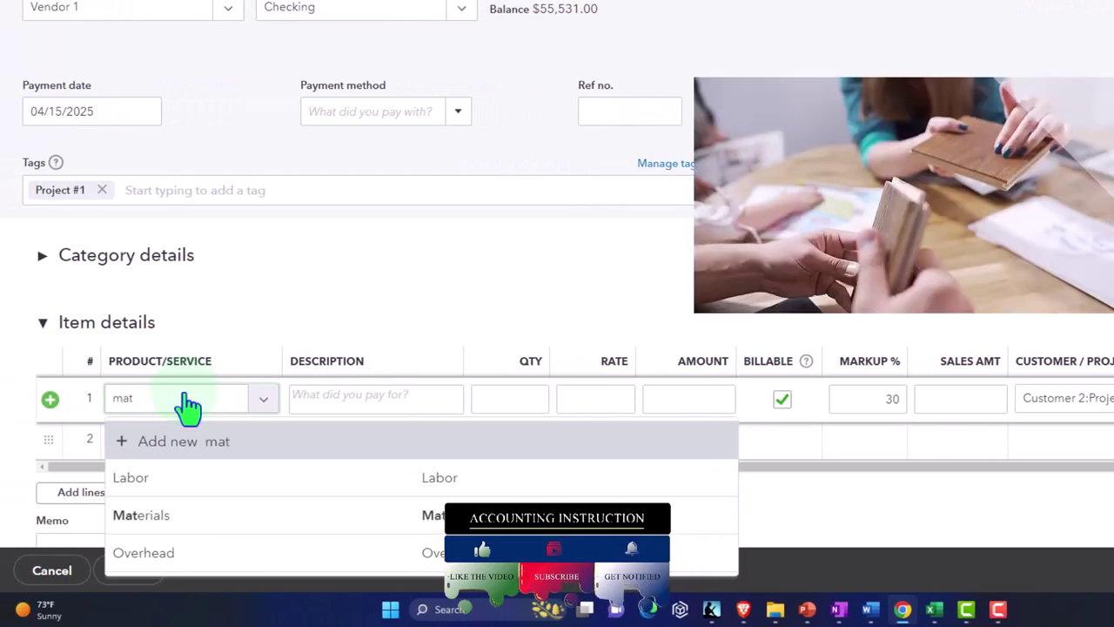
key("Tab")
key("Tab")
key("Tab")
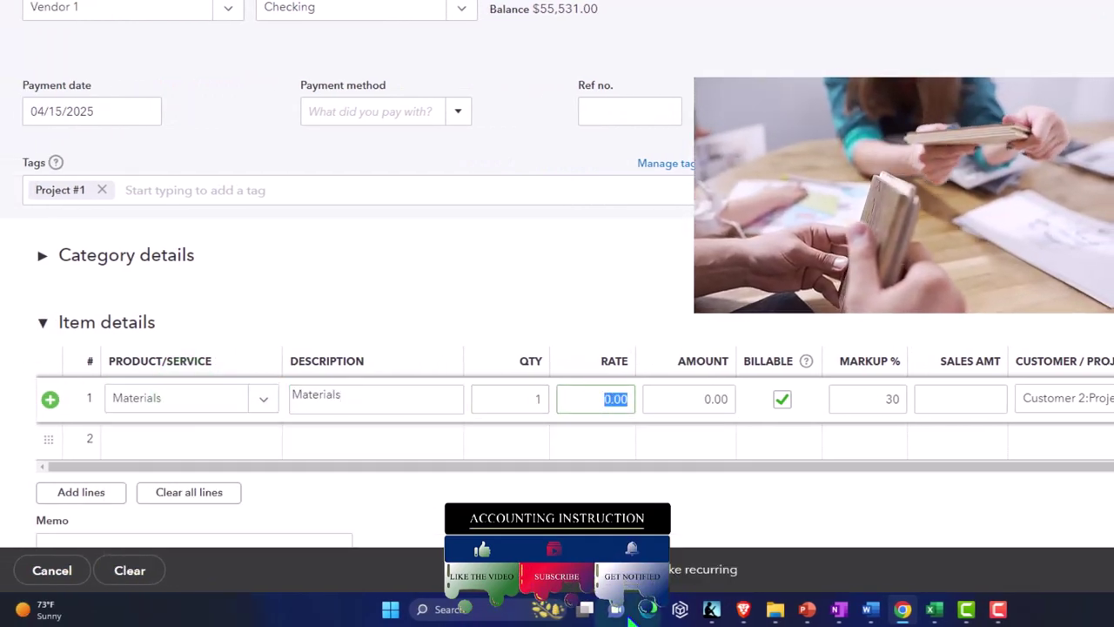
Switch to the Excel project worksheet and look up Month 4's actual materials, labor and overhead costs in row 13.
mouse_move(934, 609)
left_click(879, 553)
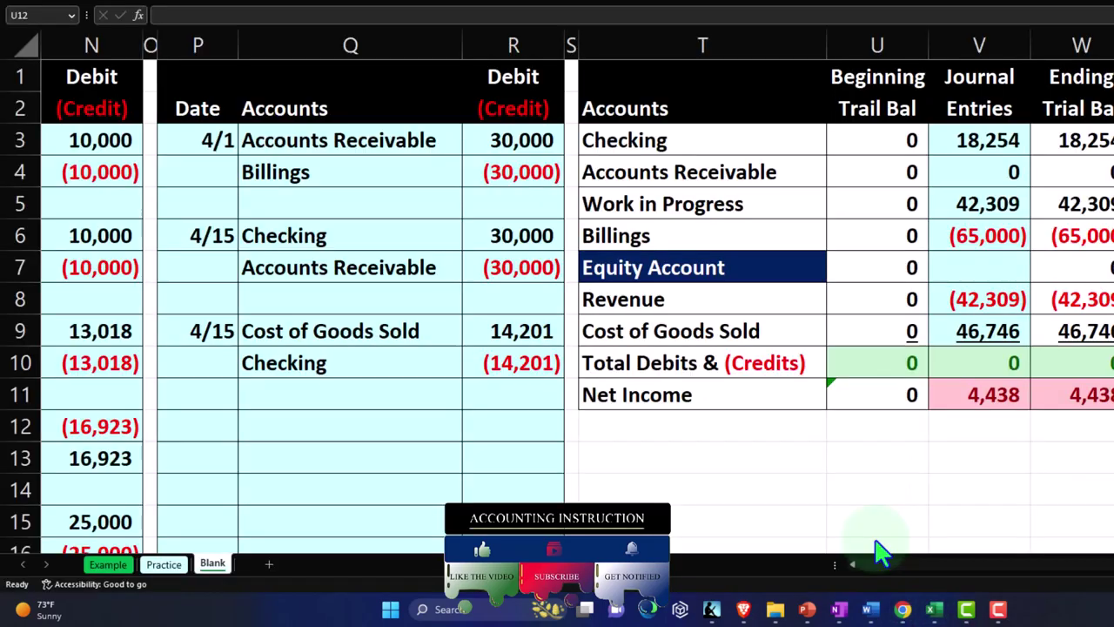
left_click(808, 494)
key("Left")
key("Left")
key("Left")
key("Left")
key("Left")
key("Left")
key("Left")
key("Left")
key("Left")
key("Left")
key("Left")
key("Left")
key("Left")
key("Left")
key("Left")
key("Left")
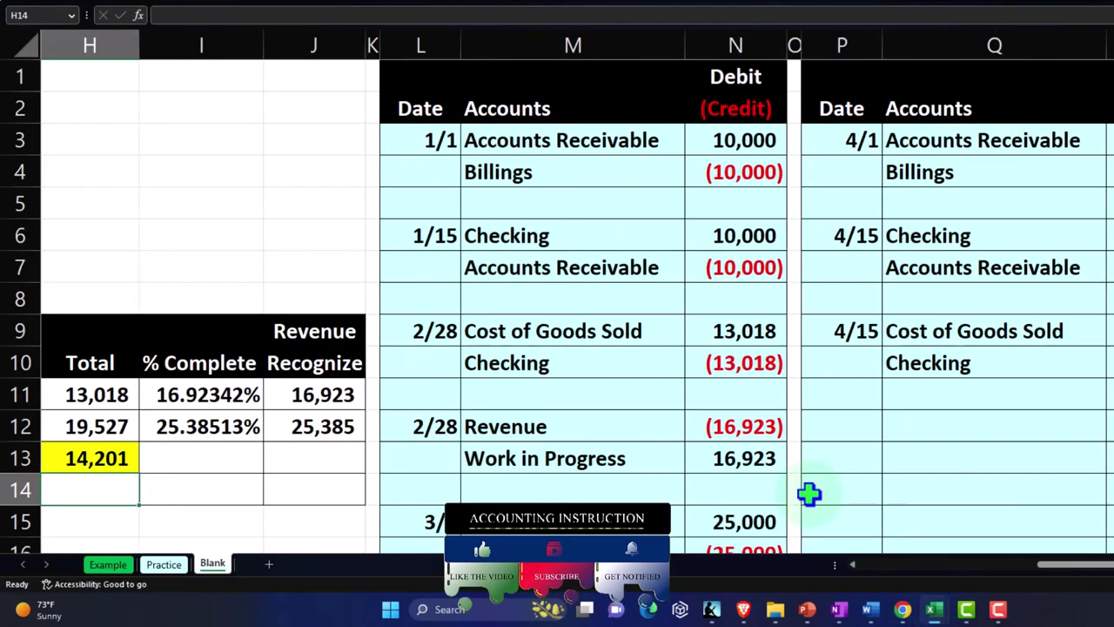
key("Up")
key("Right")
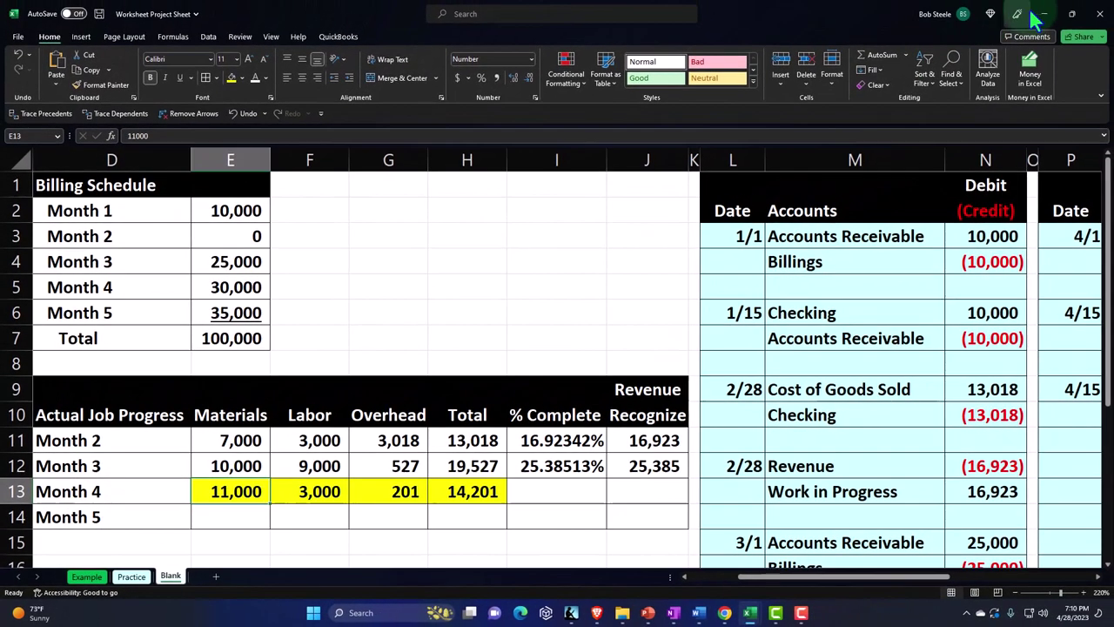
Return to the QuickBooks expense and set the Materials line's amount to 11,000.
left_click(1060, 4)
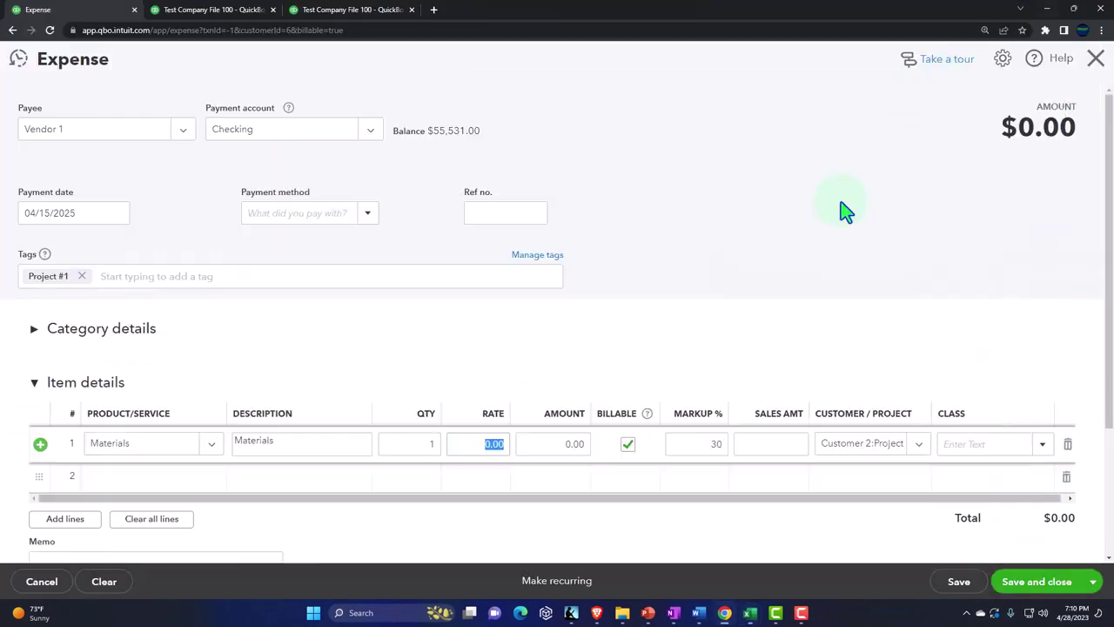
key("Tab")
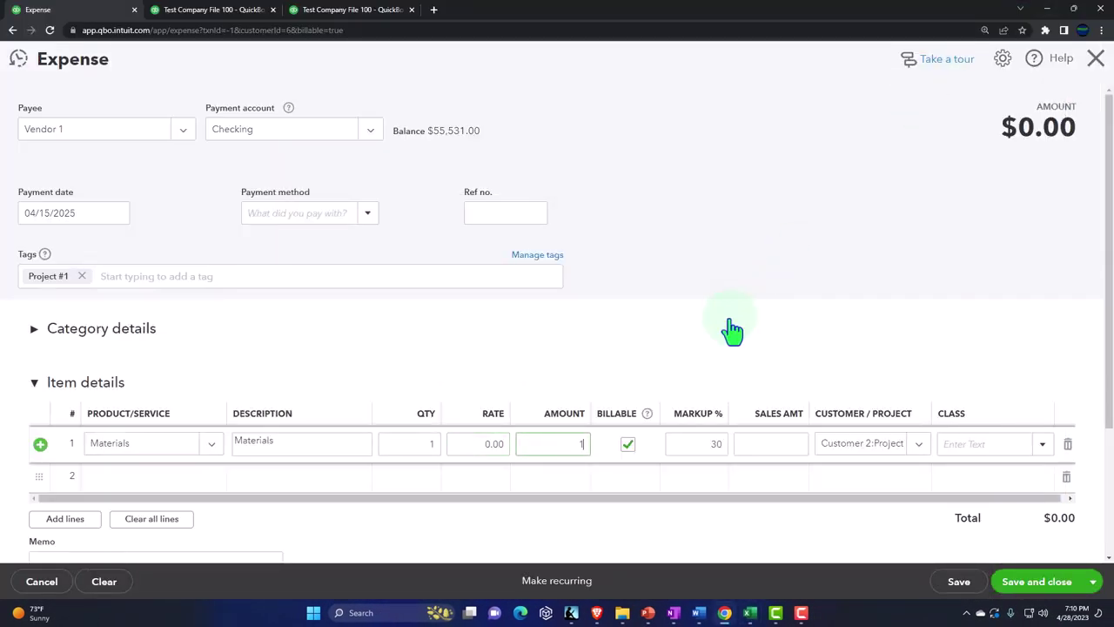
left_click(733, 329)
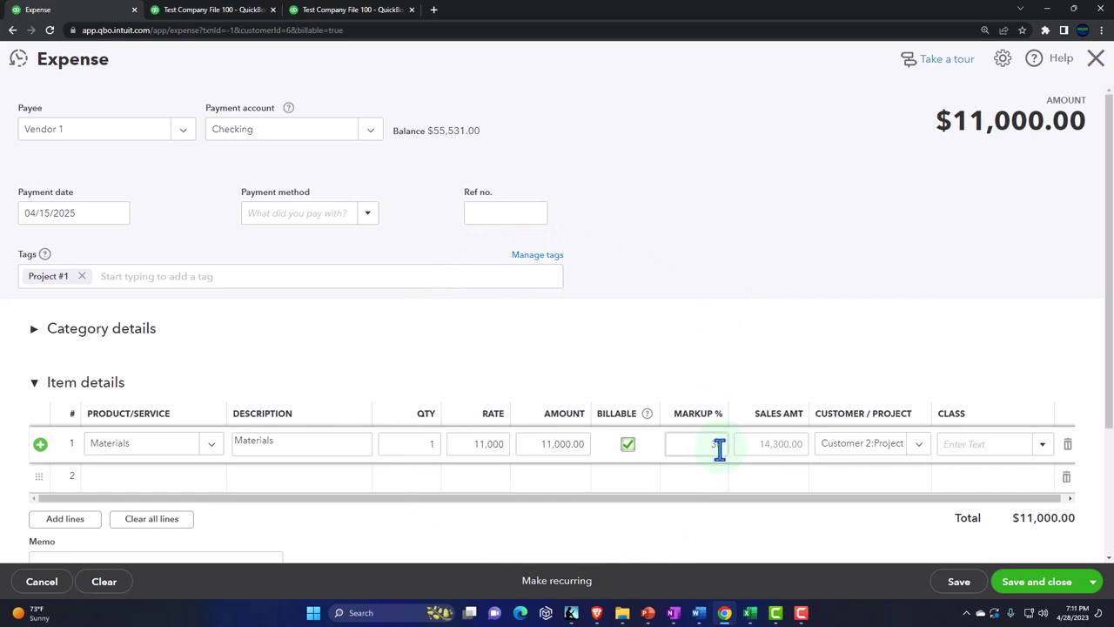
Switch back to the Excel project worksheet and examine the Markup % in the Job 2 Estimate.
mouse_move(750, 613)
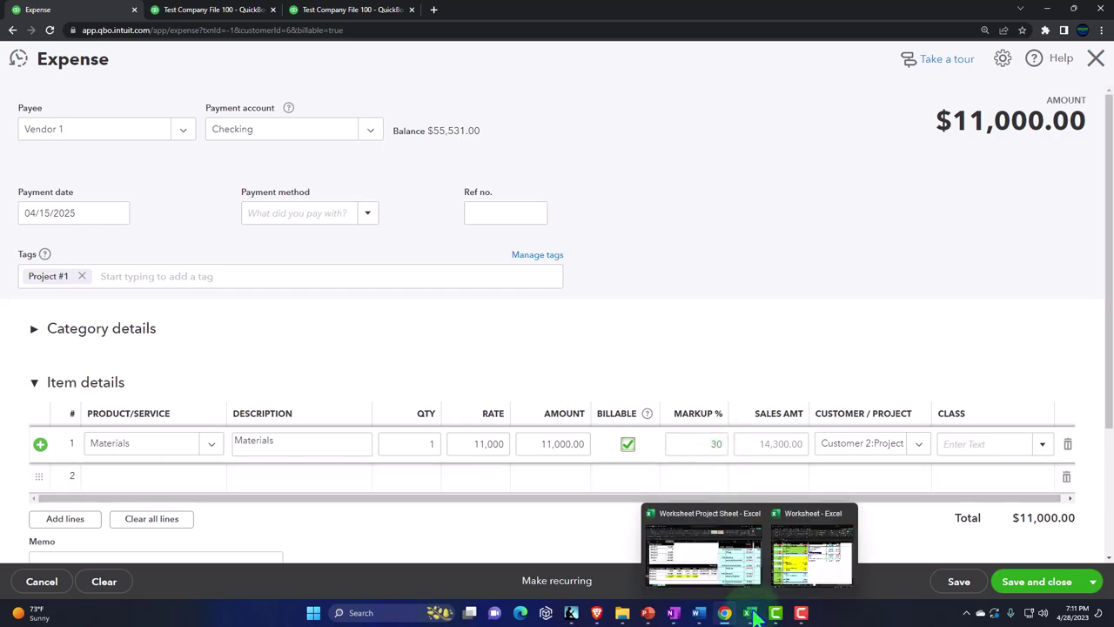
left_click(729, 566)
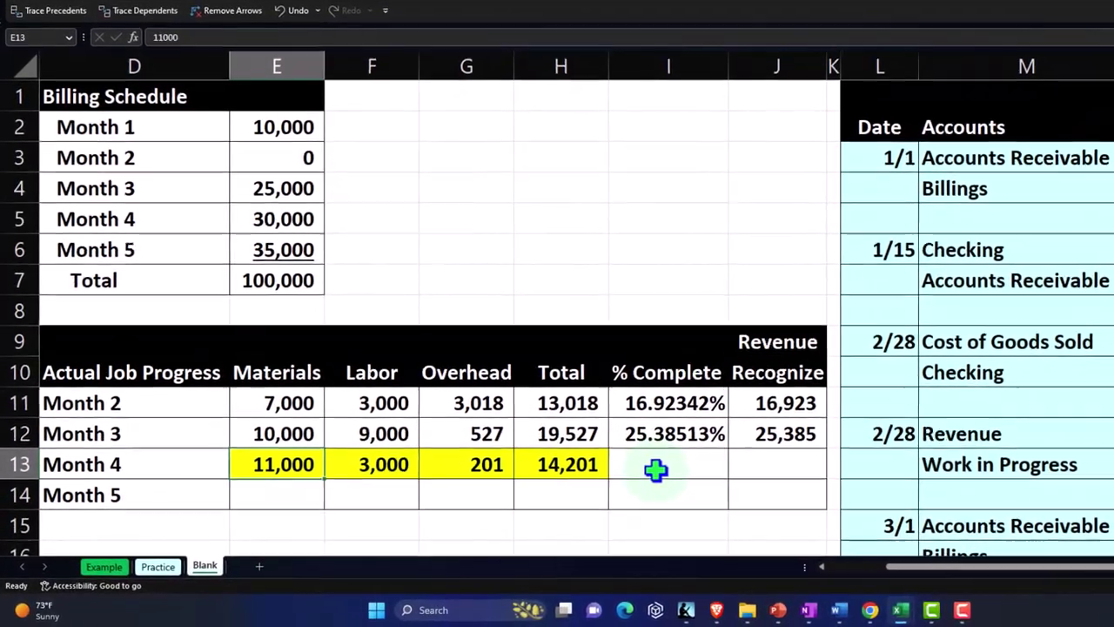
left_click(656, 469)
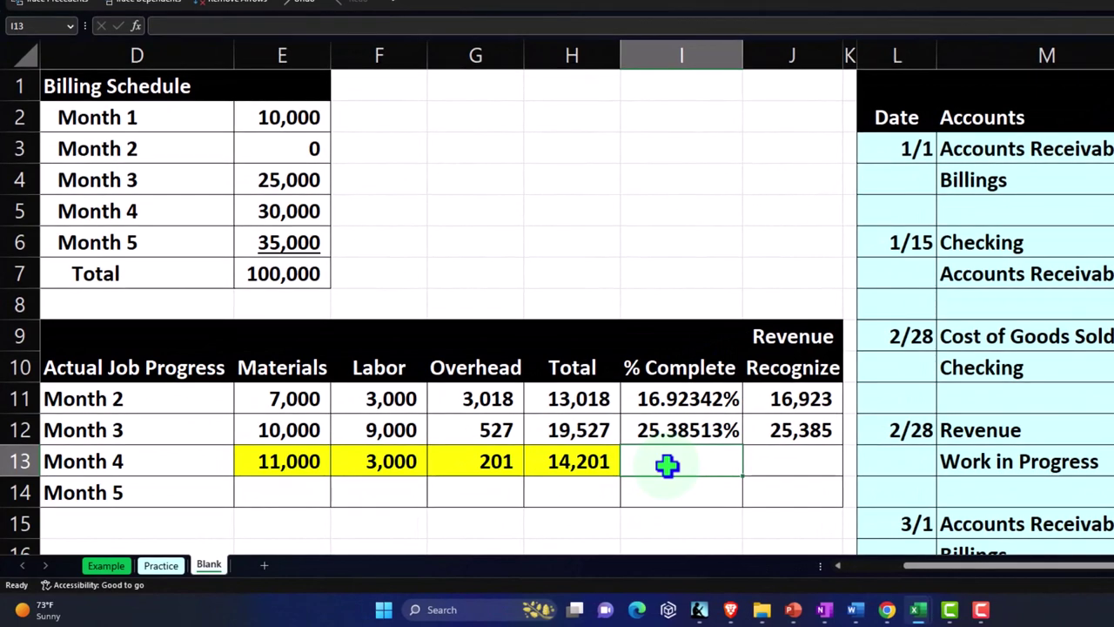
key("Left")
key("Left")
key("Left")
key("Left")
key("Left")
key("Left")
key("Left")
key("Left")
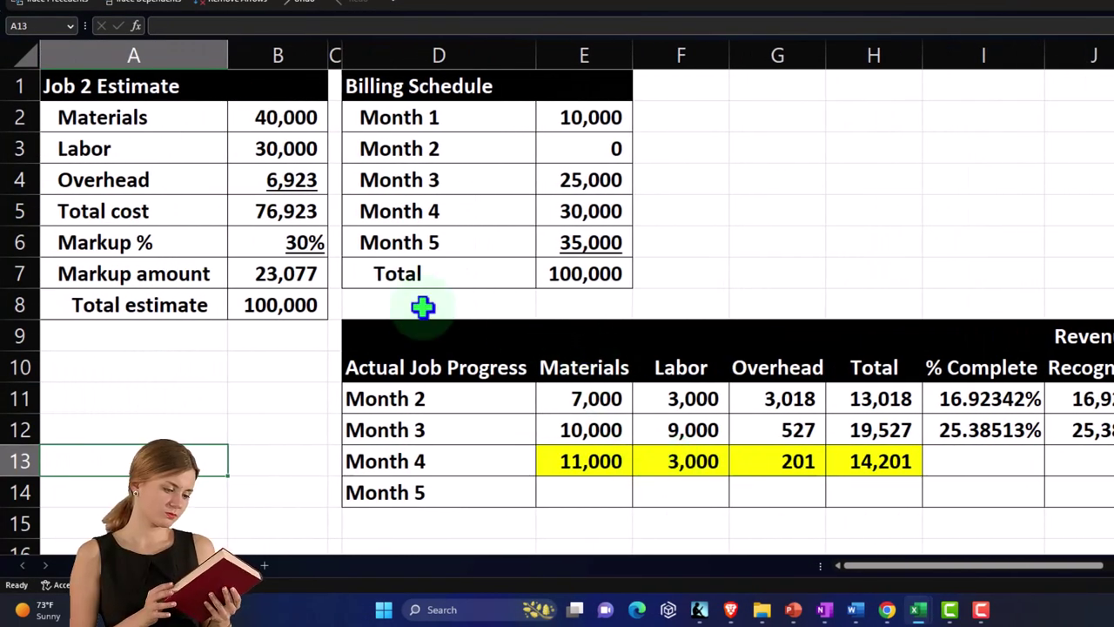
left_click(266, 242)
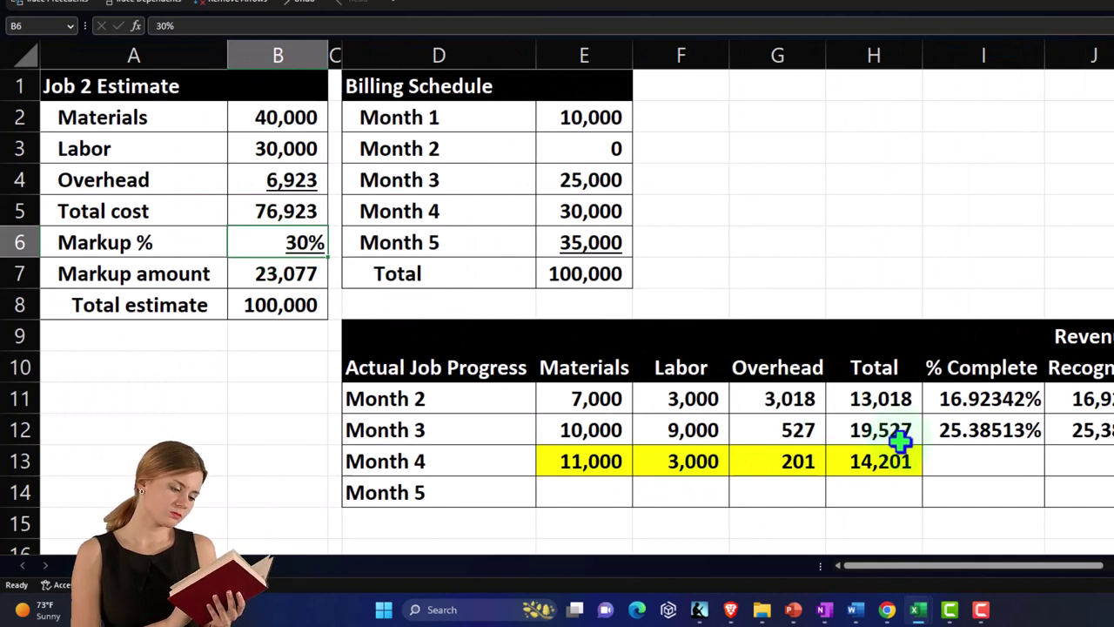
Enter Month 4's % Complete in I13 as the actual total H13 divided by the total estimate in B8.
left_click(887, 463)
left_click(963, 455)
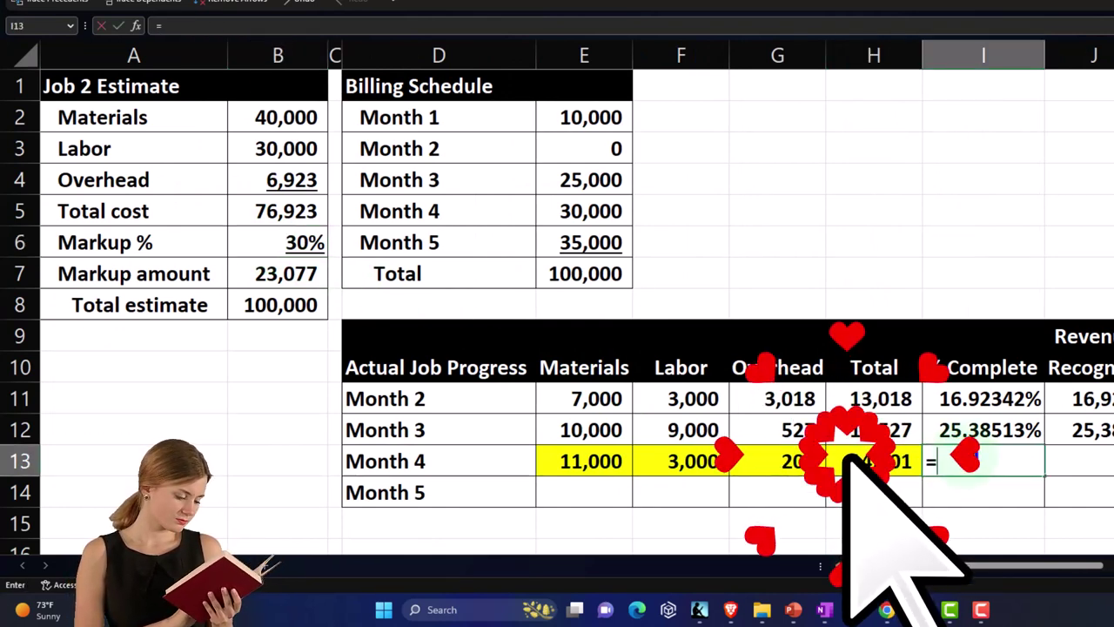
type("=")
key("Left")
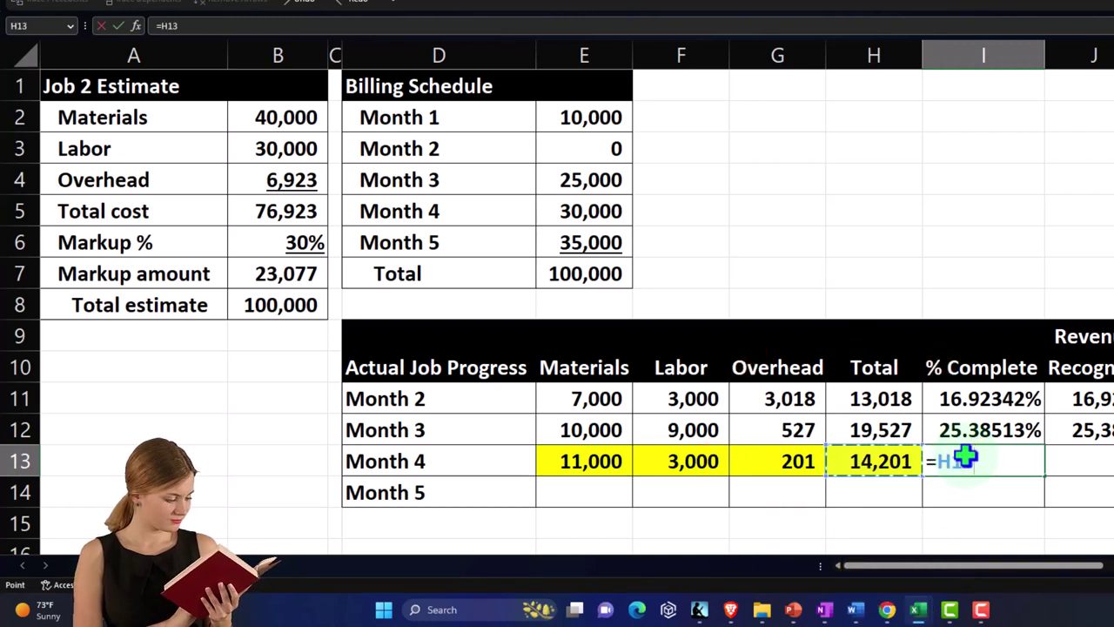
key("Left")
key("Left")
key("Left")
key("Left")
key("Left")
key("Left")
key("Up")
key("Up")
key("Up")
key("Up")
key("Up")
key("Return")
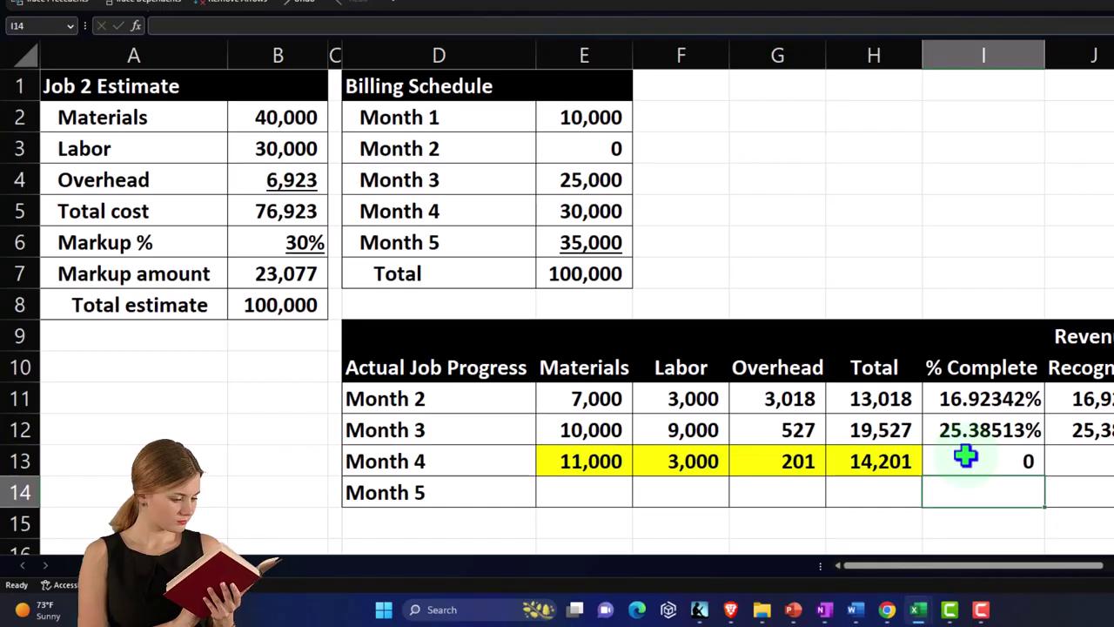
Copy the percentage format of Month 3's % Complete in I12 to Month 4's cell I13.
left_click(964, 456)
left_click(964, 436)
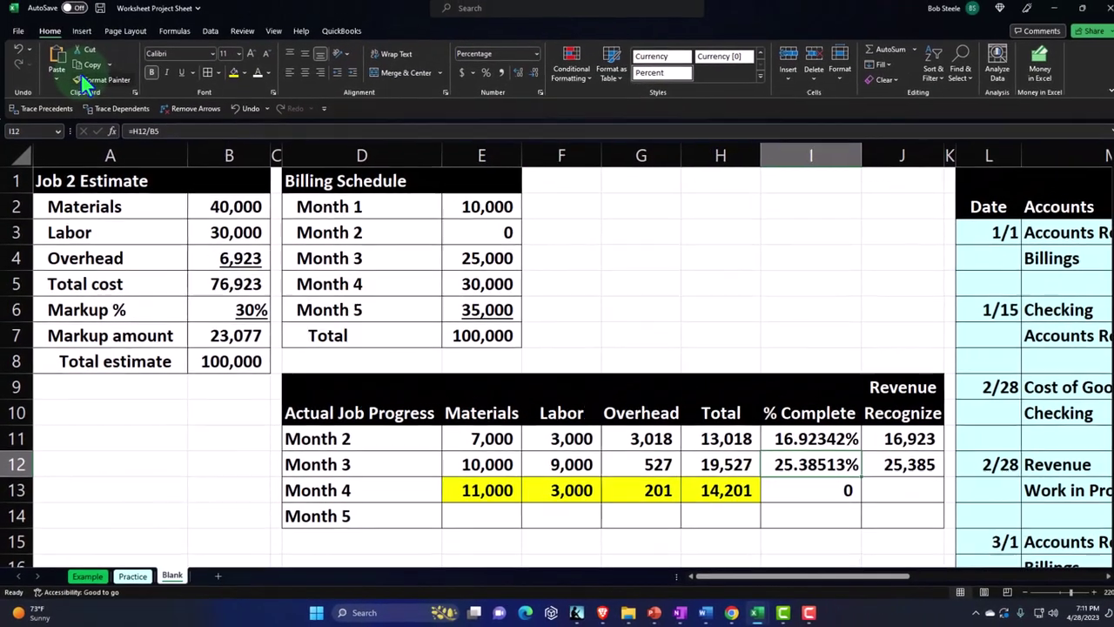
left_click(114, 13)
left_click(799, 496)
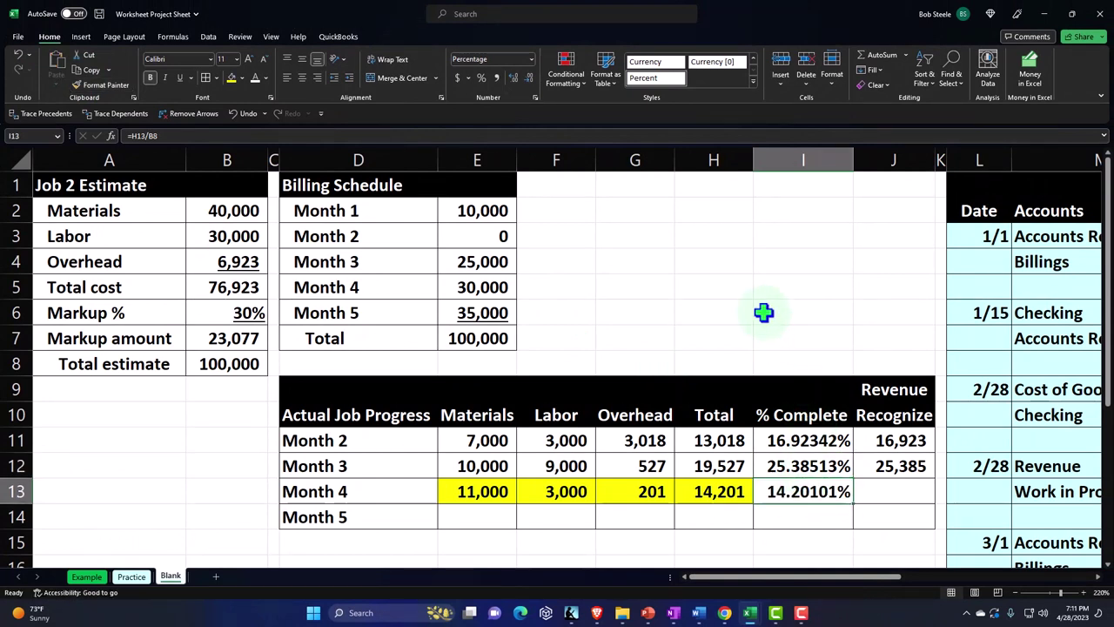
Try entering Month 4's Revenue Recognize in J13 as a reference to the total estimate in B8, and undo that entry.
key("Right")
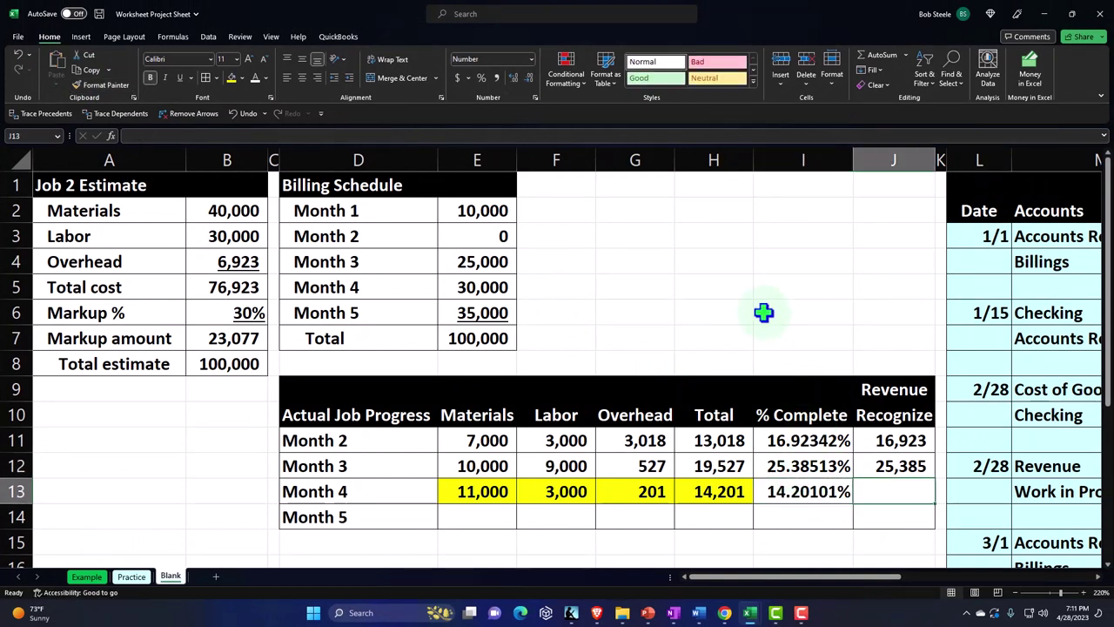
type("=")
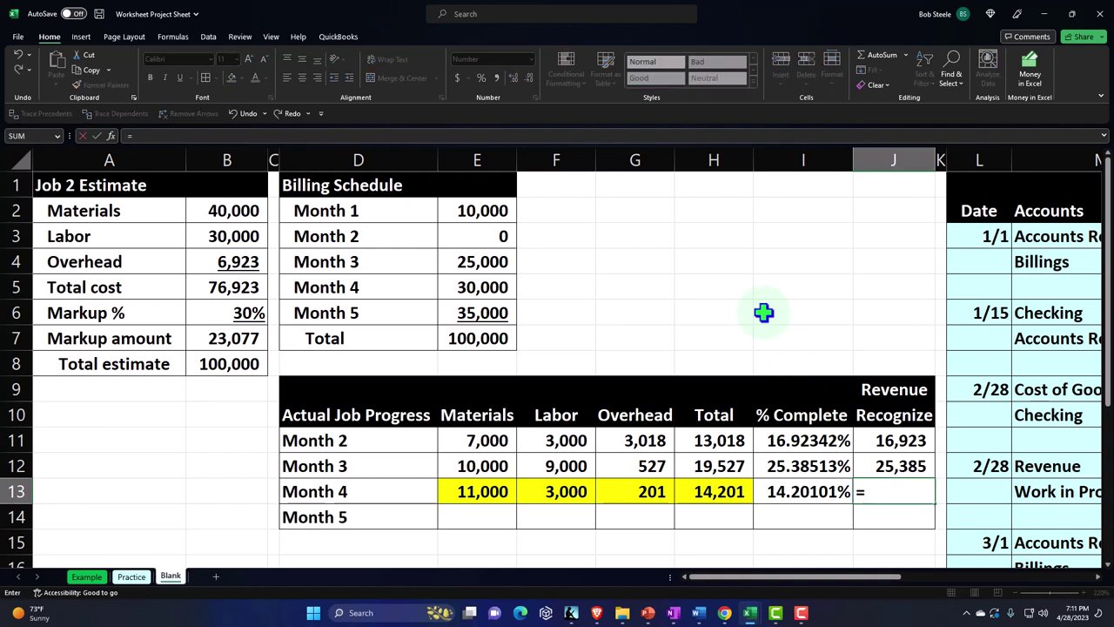
key("Left")
key("Left")
key("Left")
key("Left")
key("Left")
key("Up")
key("Up")
key("Up")
key("Up")
key("Up")
key("Return")
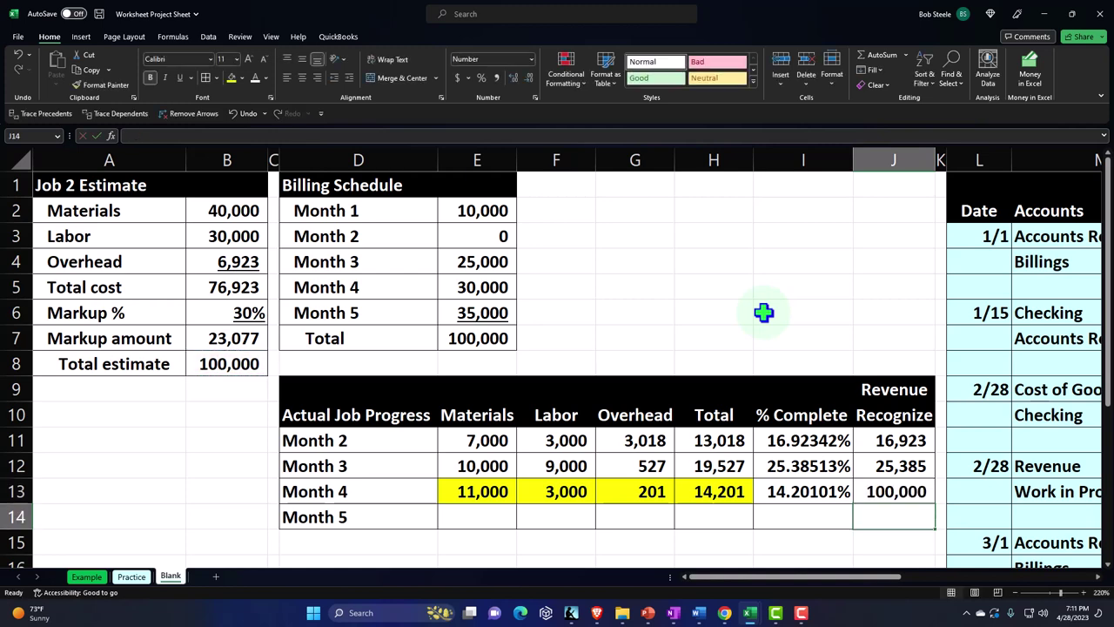
double_click(802, 492)
key("Return")
left_click(802, 492)
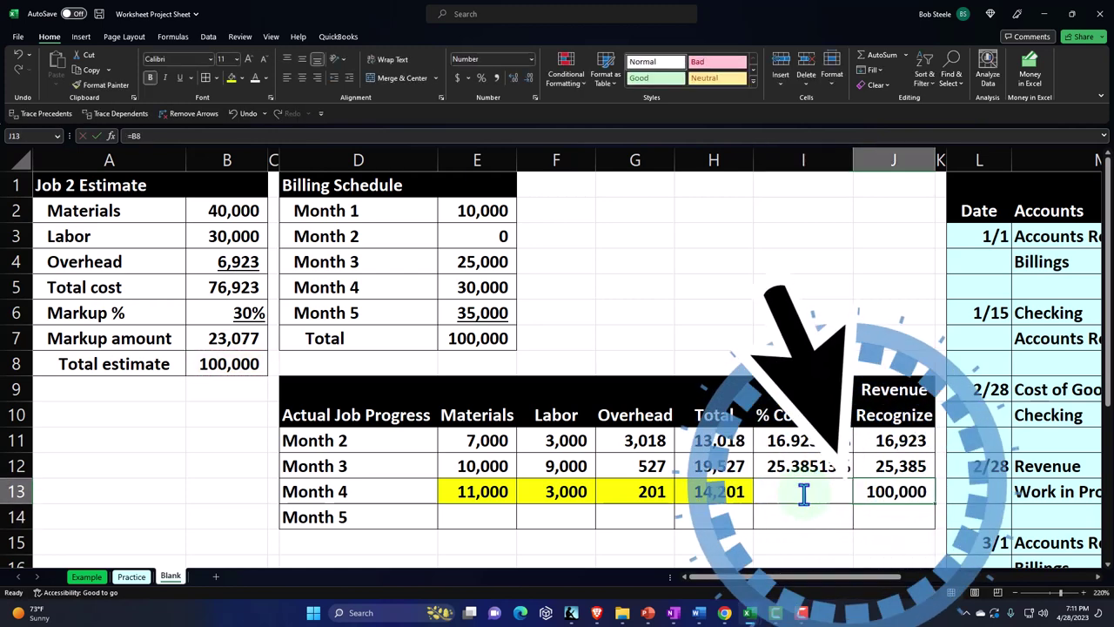
key("ctrl+z")
key("ctrl+z")
Re-enter Month 4's % Complete in I13 as the actual total H13 divided by the estimated total cost in B5.
type("=")
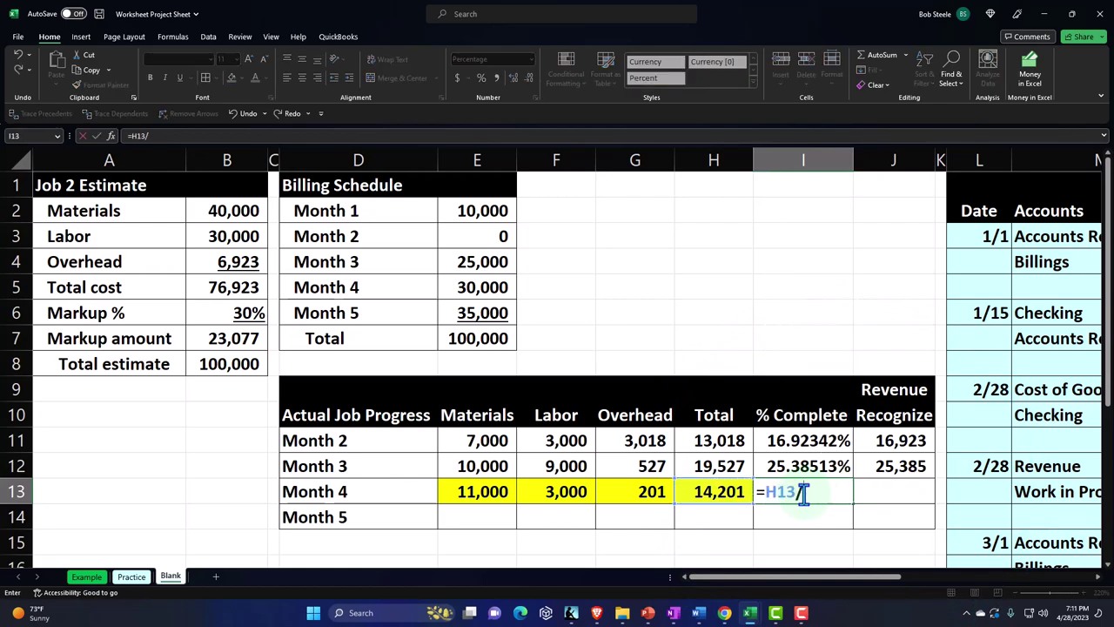
key("Left")
key("Left")
key("Left")
key("Left")
key("Left")
key("Left")
key("Up")
key("Up")
key("Up")
key("Up")
key("Up")
key("Up")
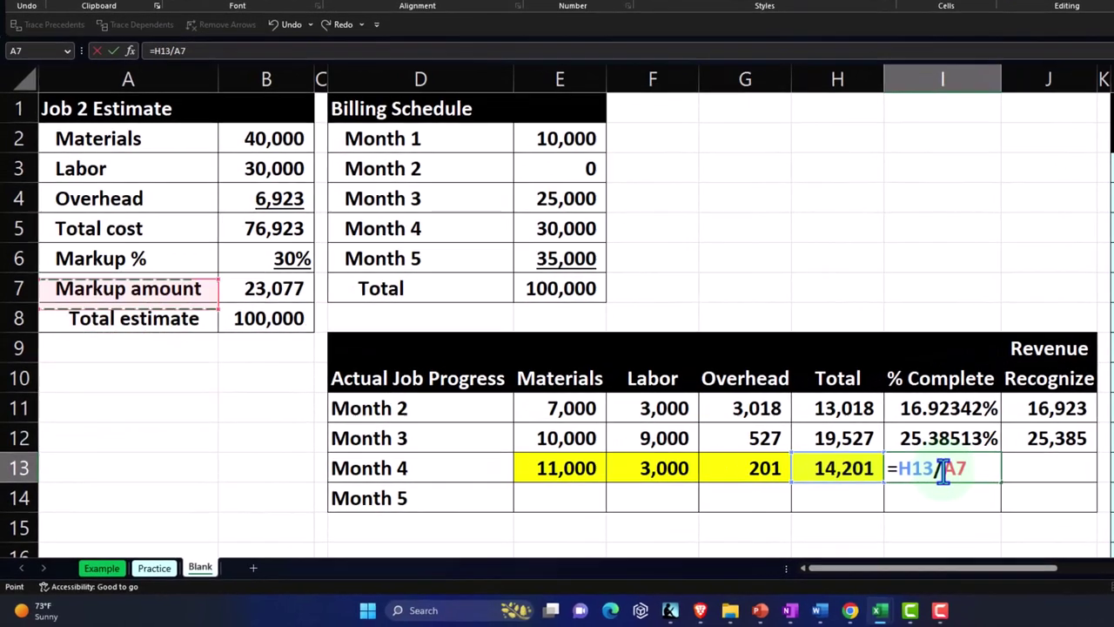
key("Up")
key("Up")
key("Right")
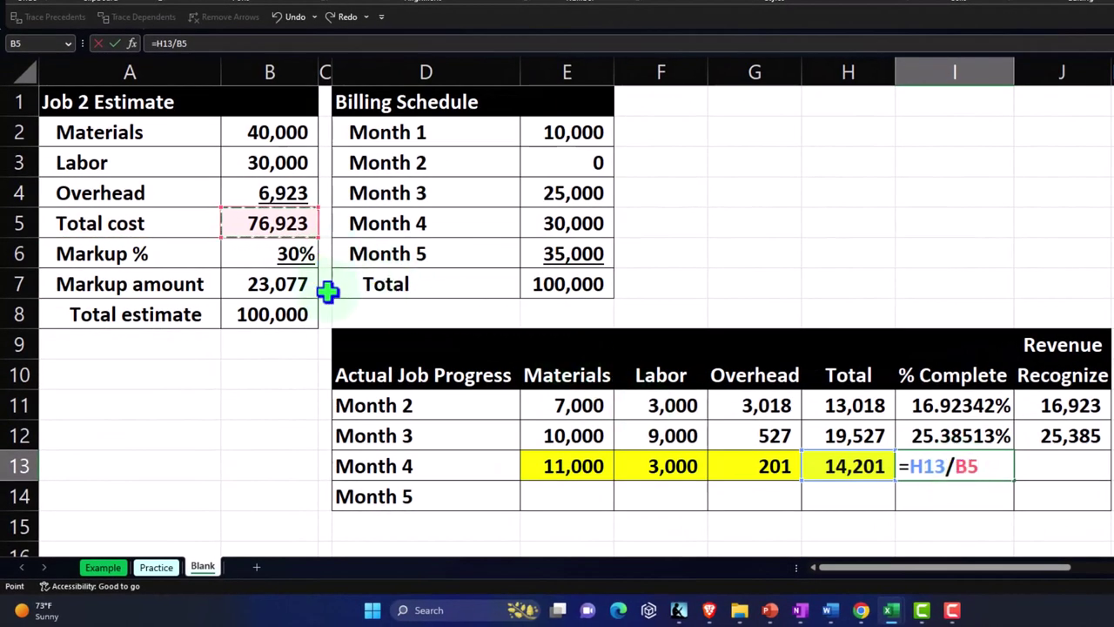
key("Return")
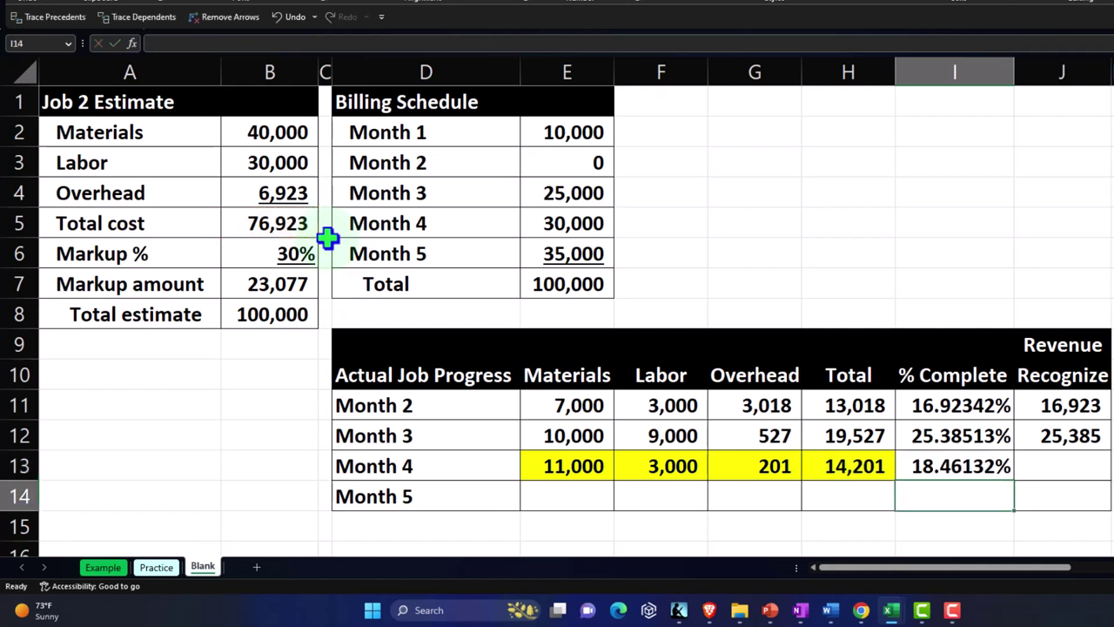
Enter Month 4's Revenue Recognize in J13 as the total estimate B8 multiplied by the % Complete in I13.
key("Right")
key("Up")
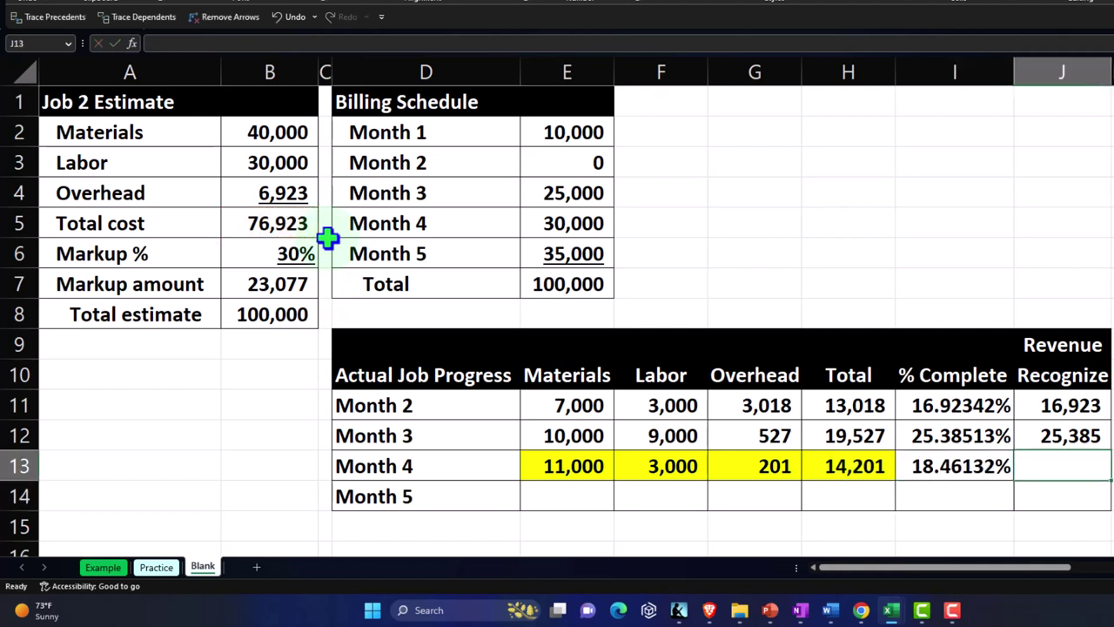
type("=")
key("Left")
key("Left")
key("Left")
key("Left")
key("Left")
key("Left")
key("Left")
key("Left")
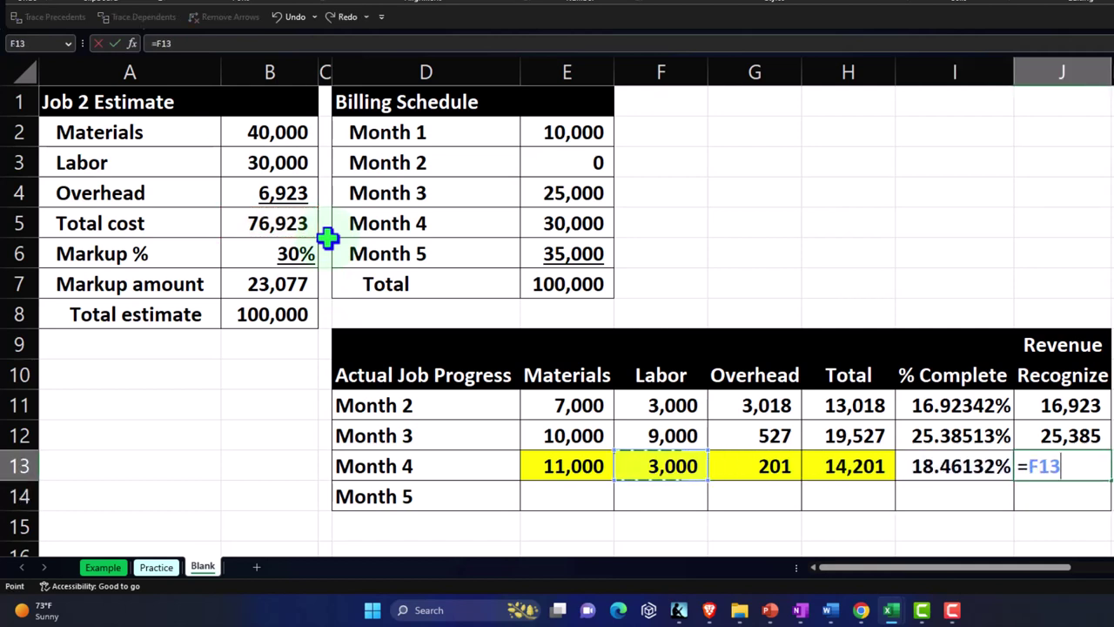
key("Up")
key("Up")
key("Up")
key("Up")
key("Up")
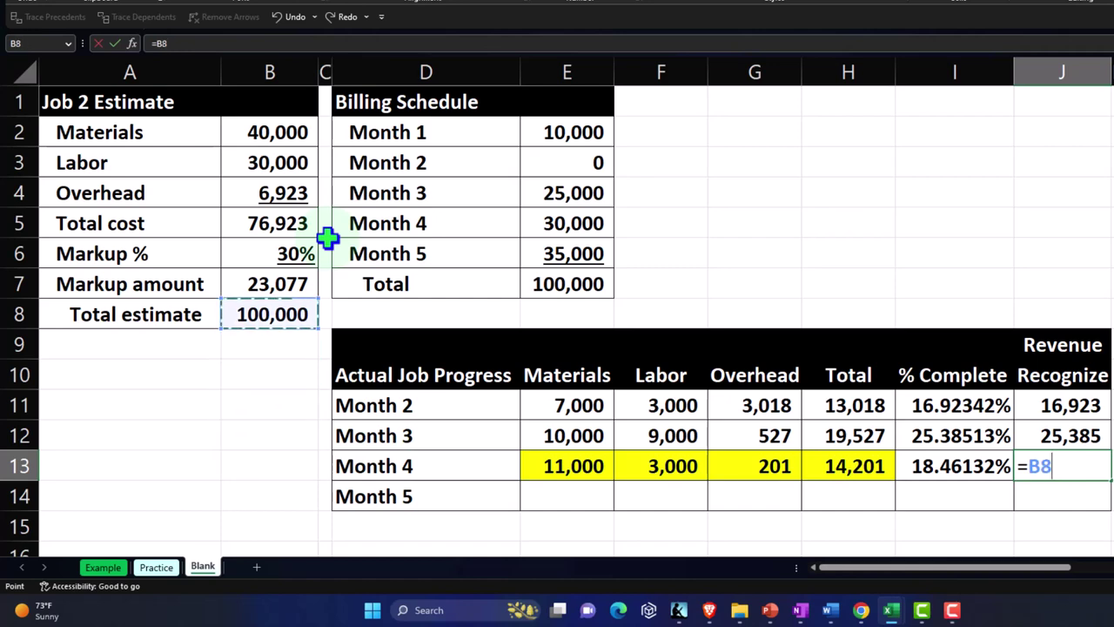
type("*")
key("Left")
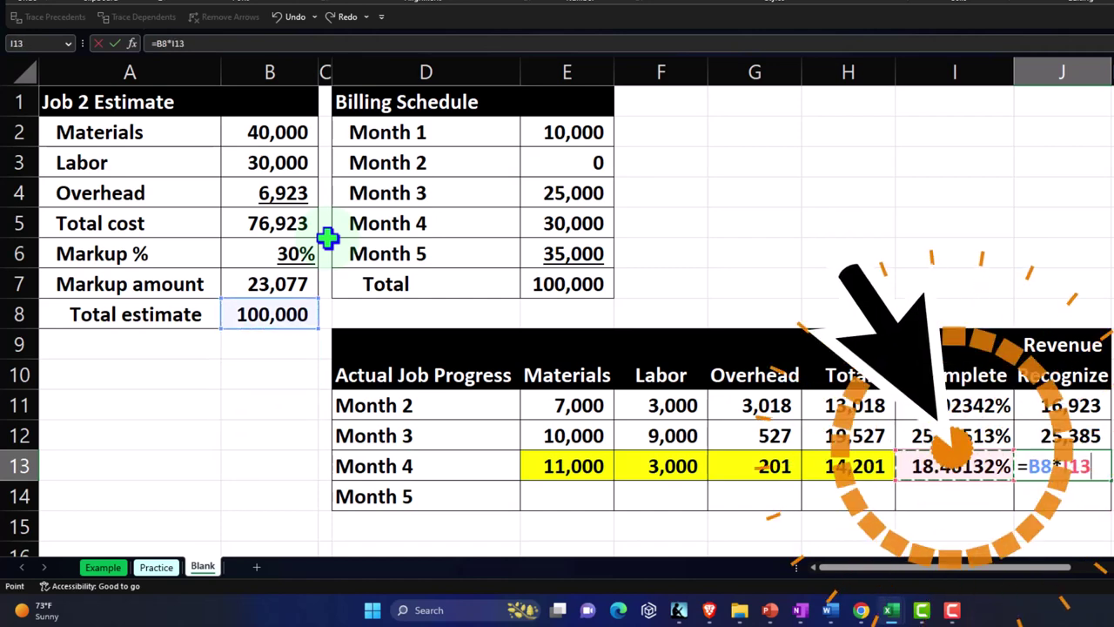
key("Return")
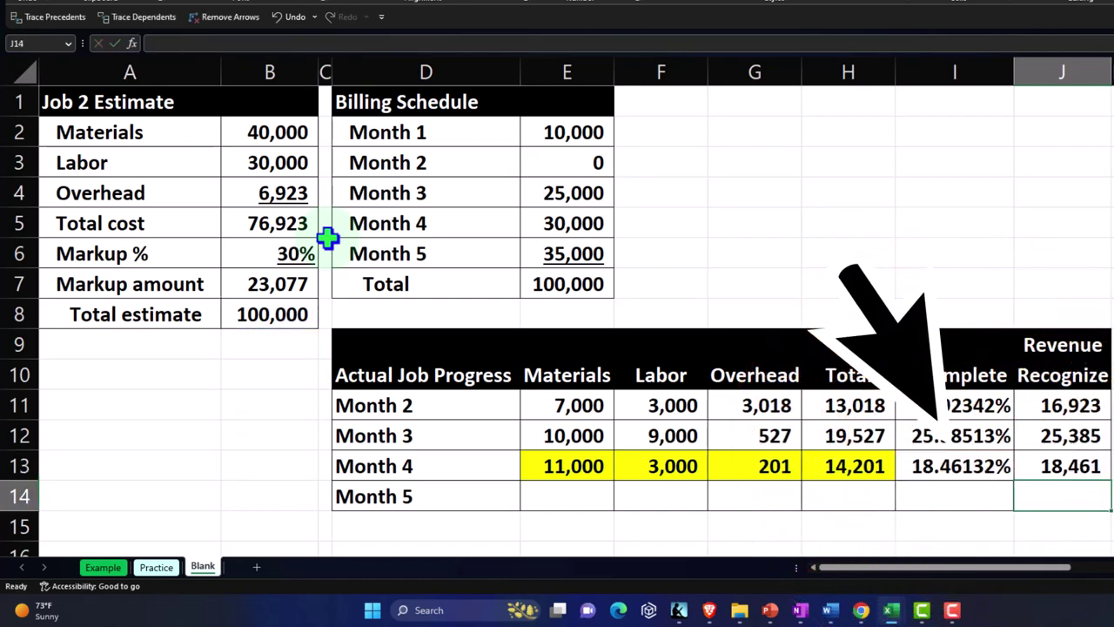
key("Up")
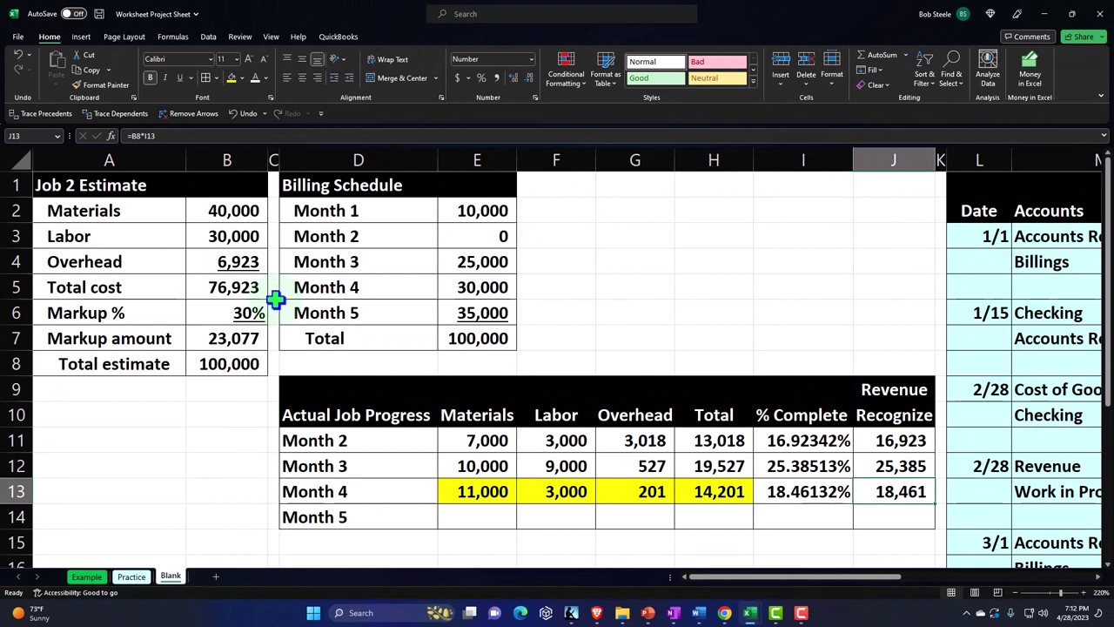
Switch to the QuickBooks expense and assign the Materials line to Class 2 - Job 2.
mouse_move(724, 612)
left_click(674, 549)
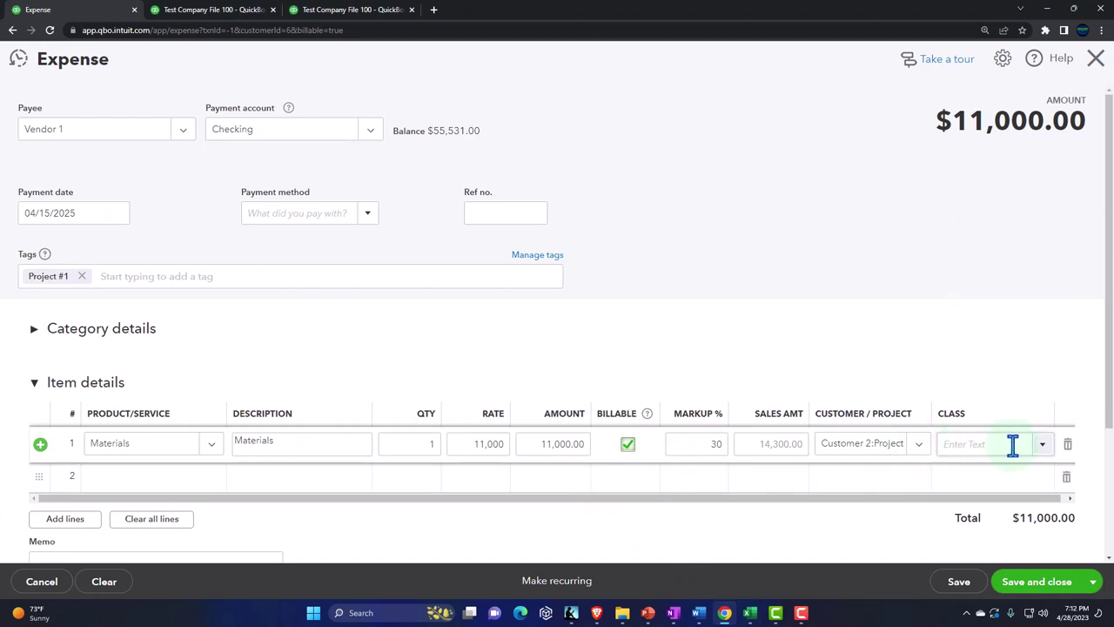
left_click(1042, 446)
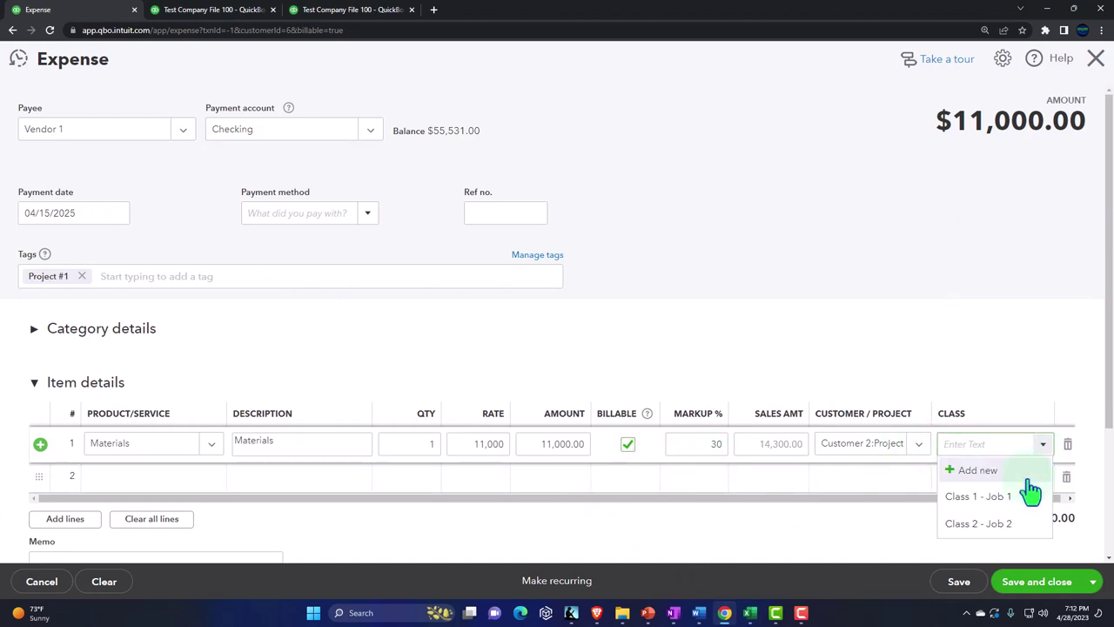
left_click(1001, 527)
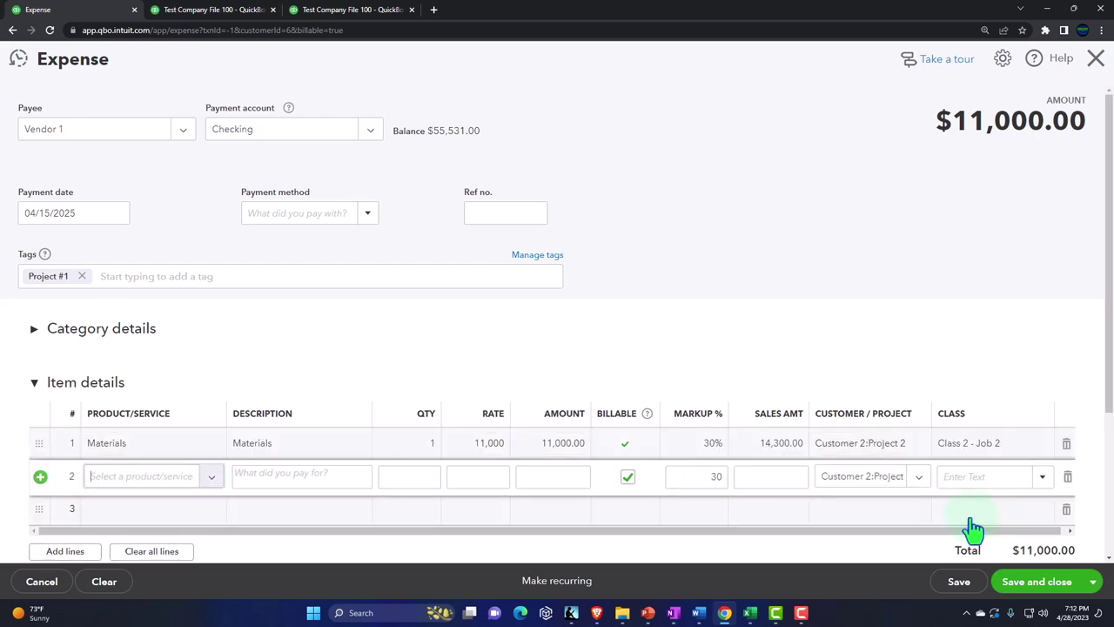
Add Labor as the product/service on the second item line of the expense.
left_click(163, 479)
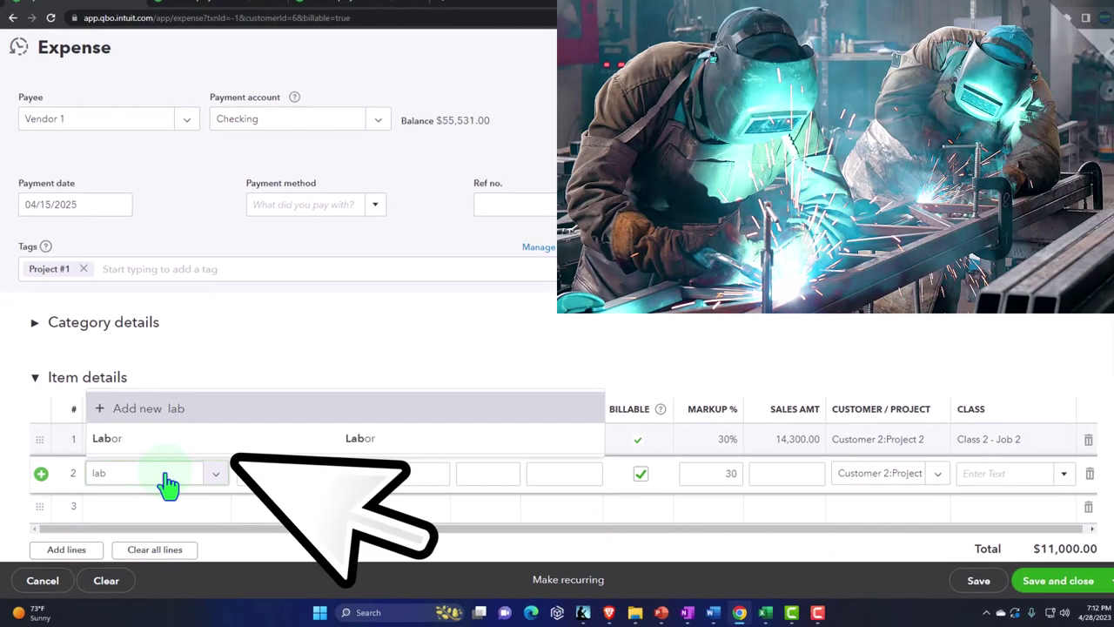
key("Down")
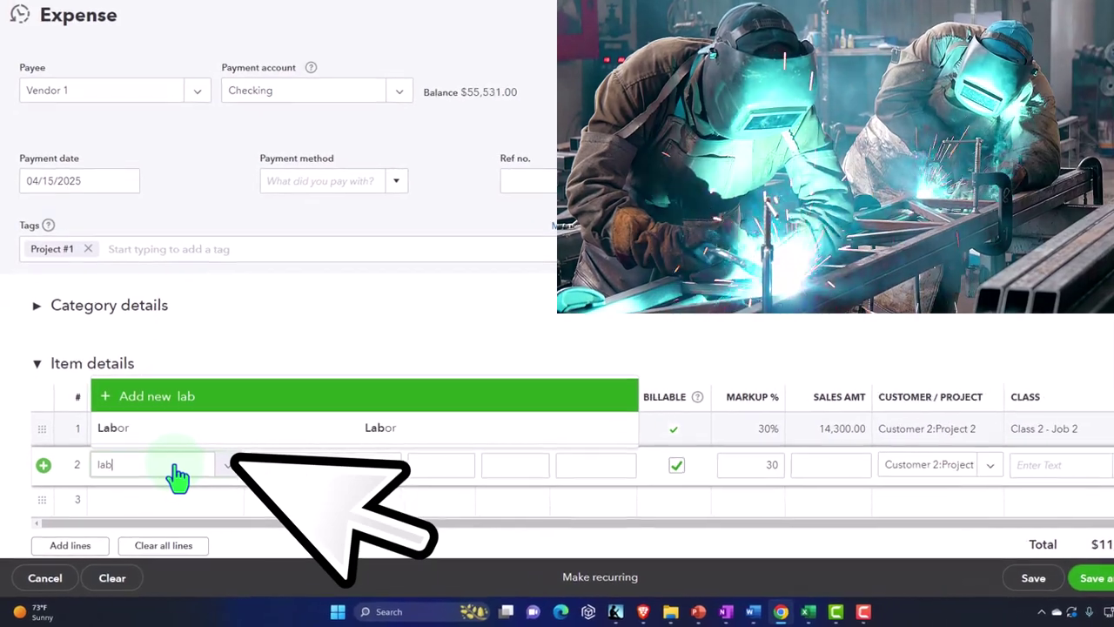
key("Return")
key("Tab")
key("Tab")
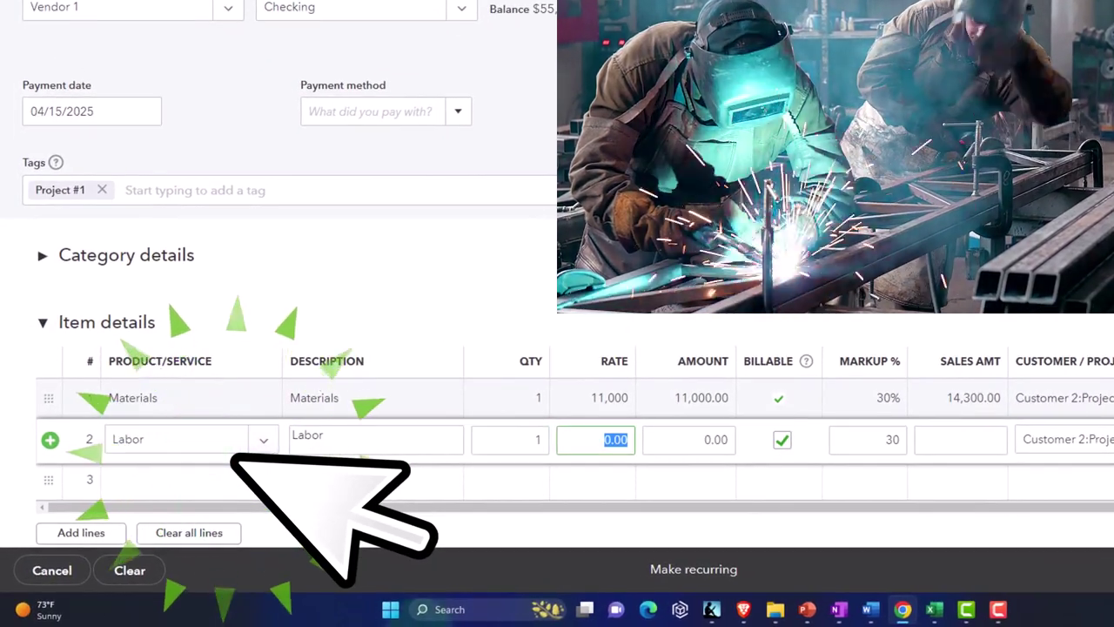
Check Month 4's labor cost in the Excel worksheet, and give the Labor line a rate of 3,000 and Class 2 - Job 2.
mouse_move(934, 609)
left_click(857, 523)
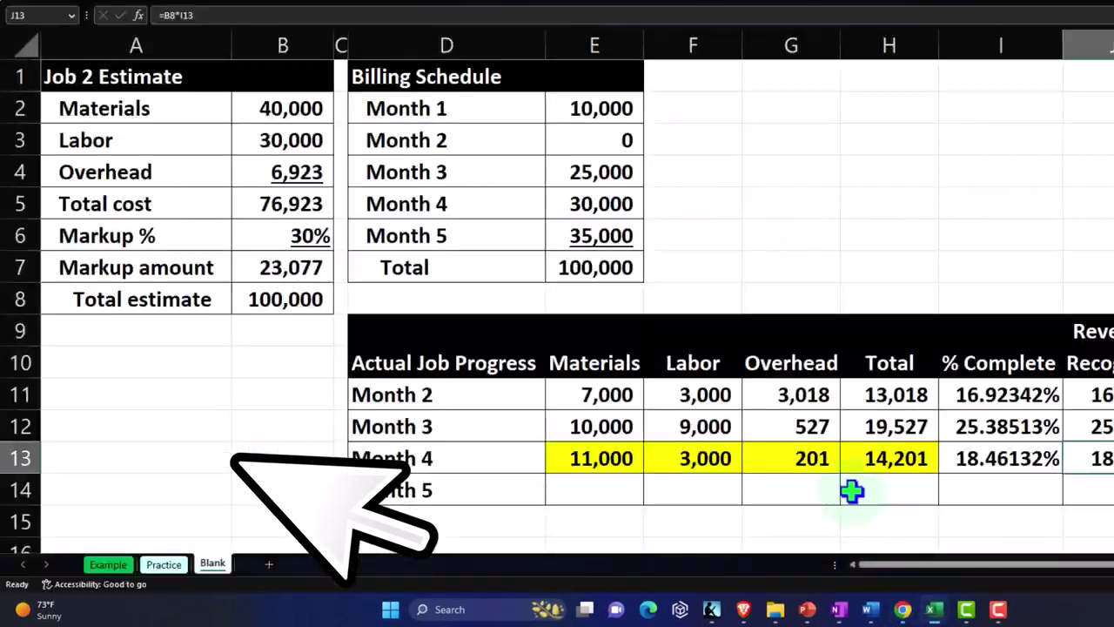
key("alt+Tab")
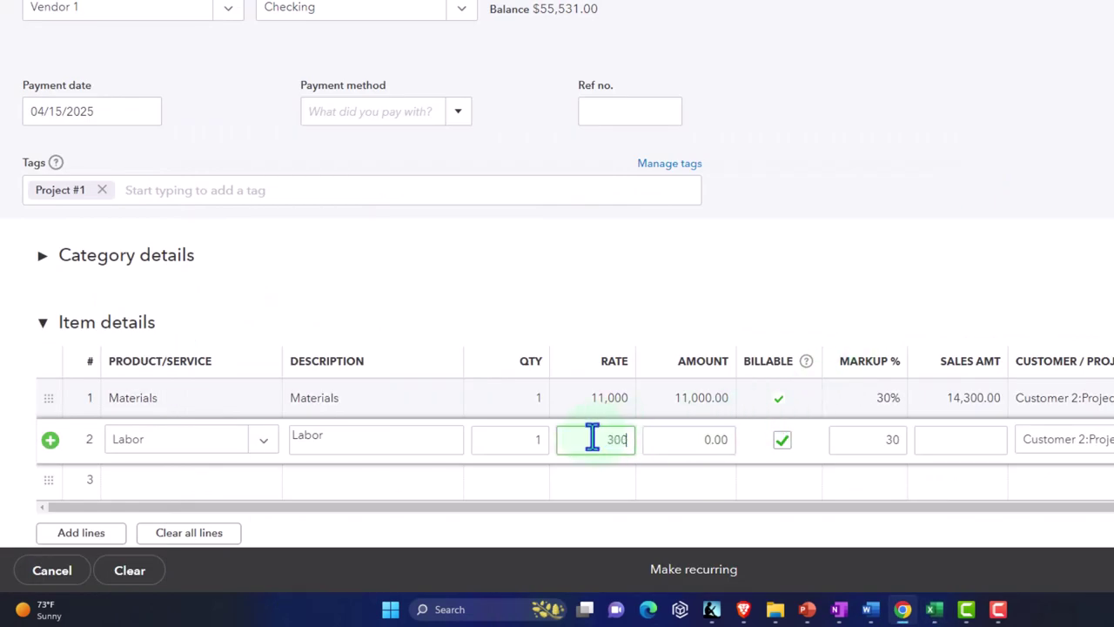
key("Tab")
key("Tab")
key("Tab")
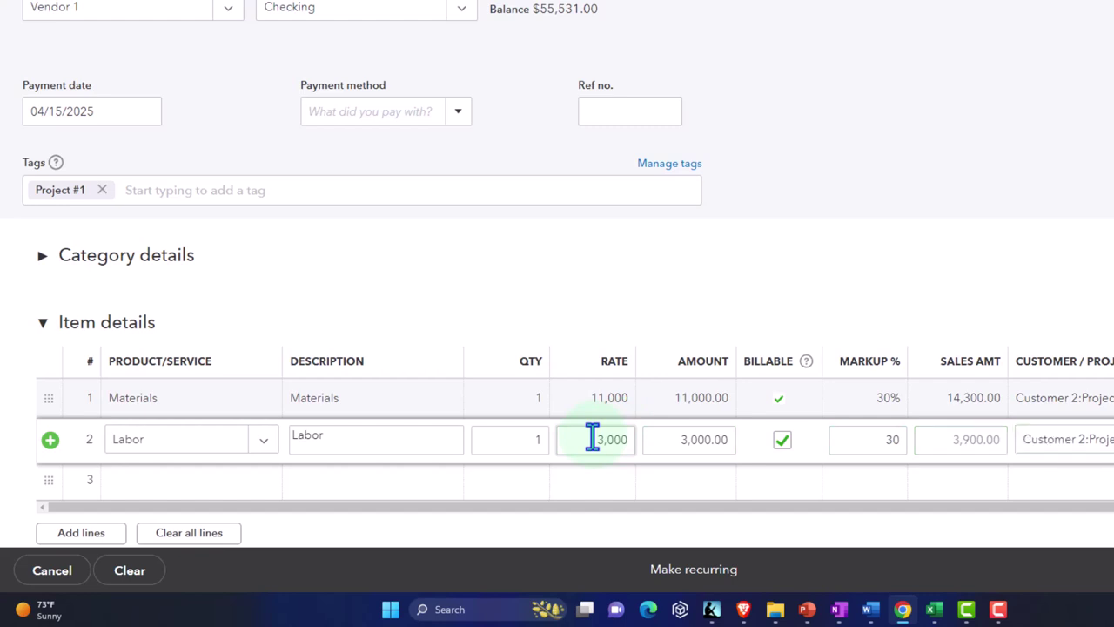
key("Tab")
key("Tab")
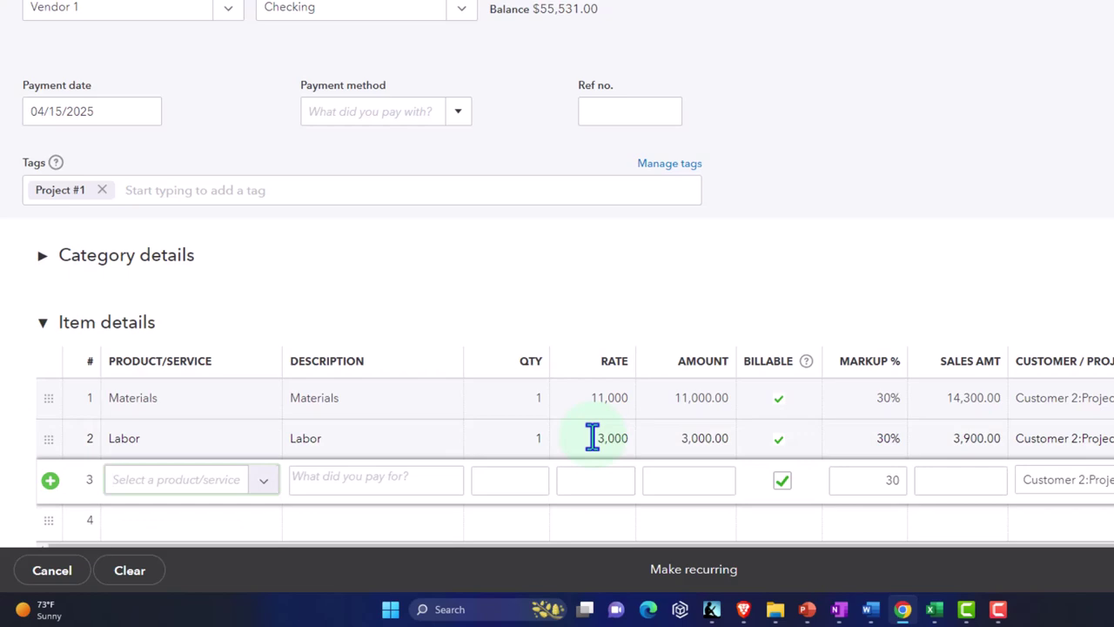
Add an Overhead item on the third line and set its rate to 201, matching Month 4's overhead in the Excel worksheet.
type("ov")
key("Tab")
key("Tab")
key("Tab")
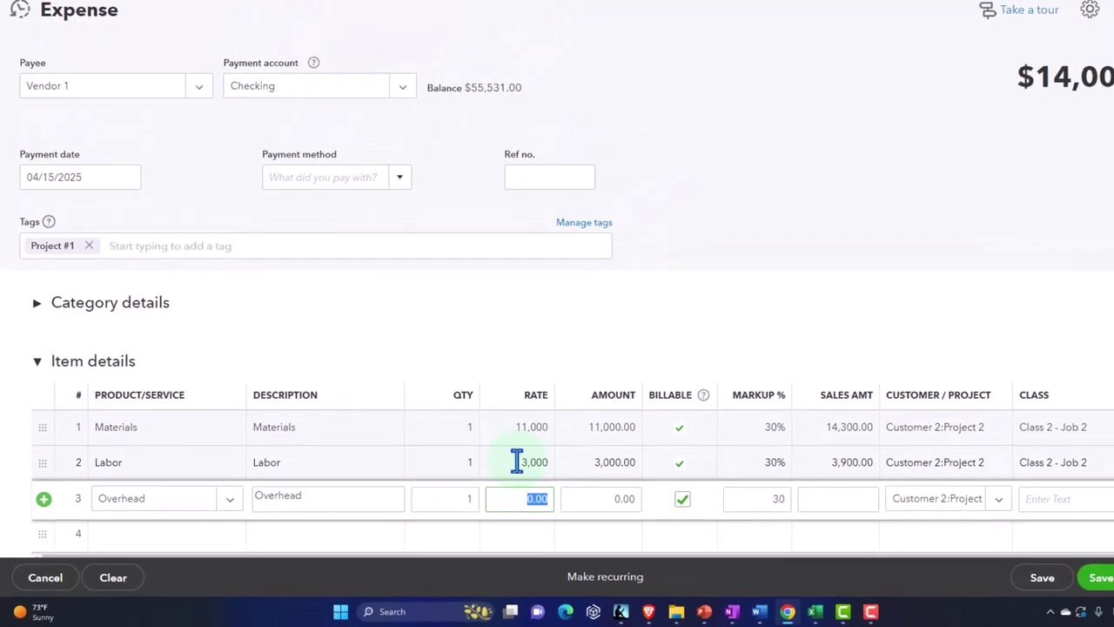
mouse_move(876, 610)
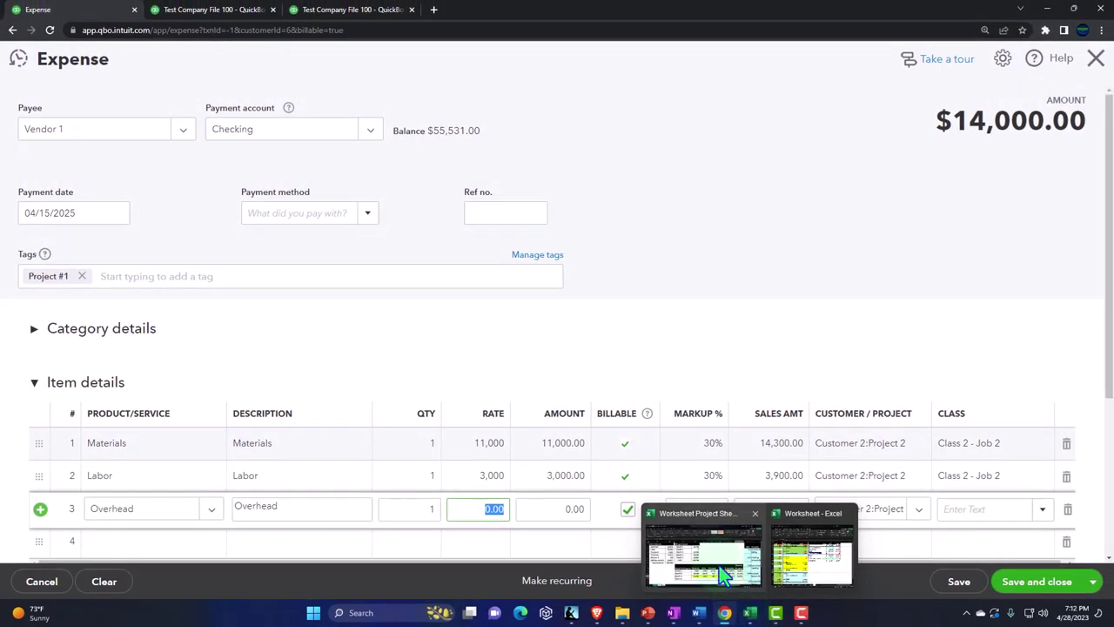
left_click(721, 574)
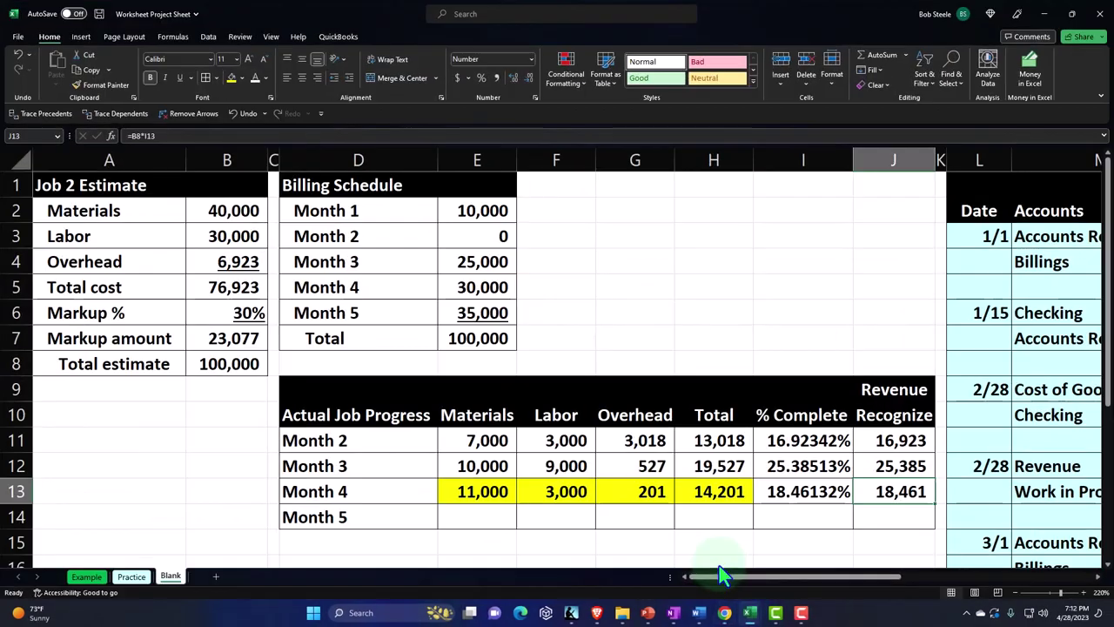
left_click(1044, 17)
type("201")
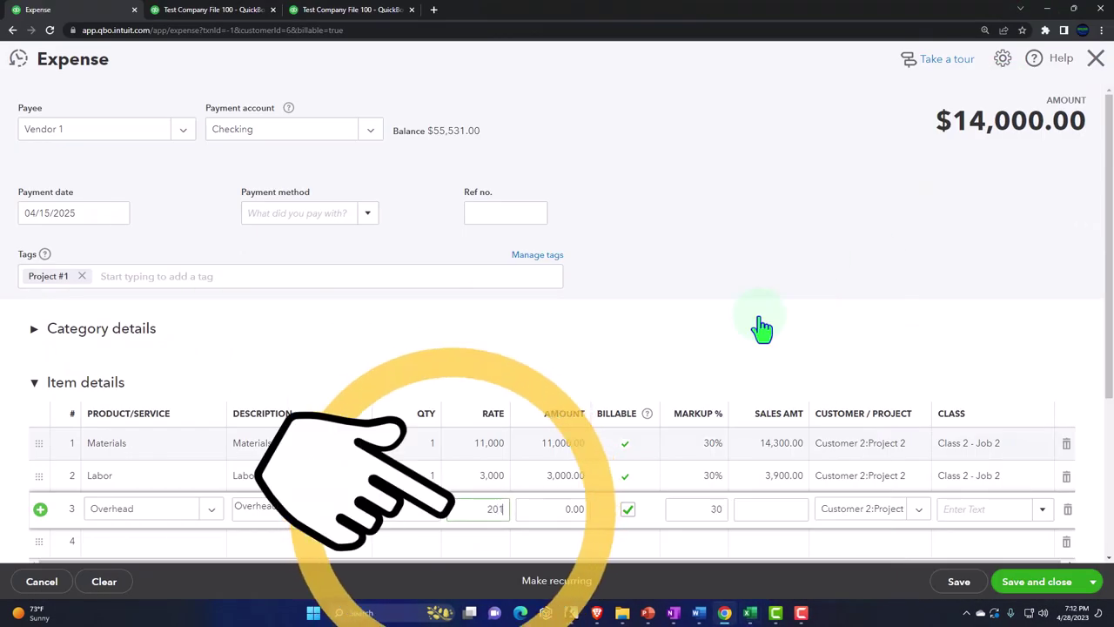
Assign the Overhead line to Class 2 - Job 2.
left_click(761, 328)
key("Tab")
key("Tab")
type("cl")
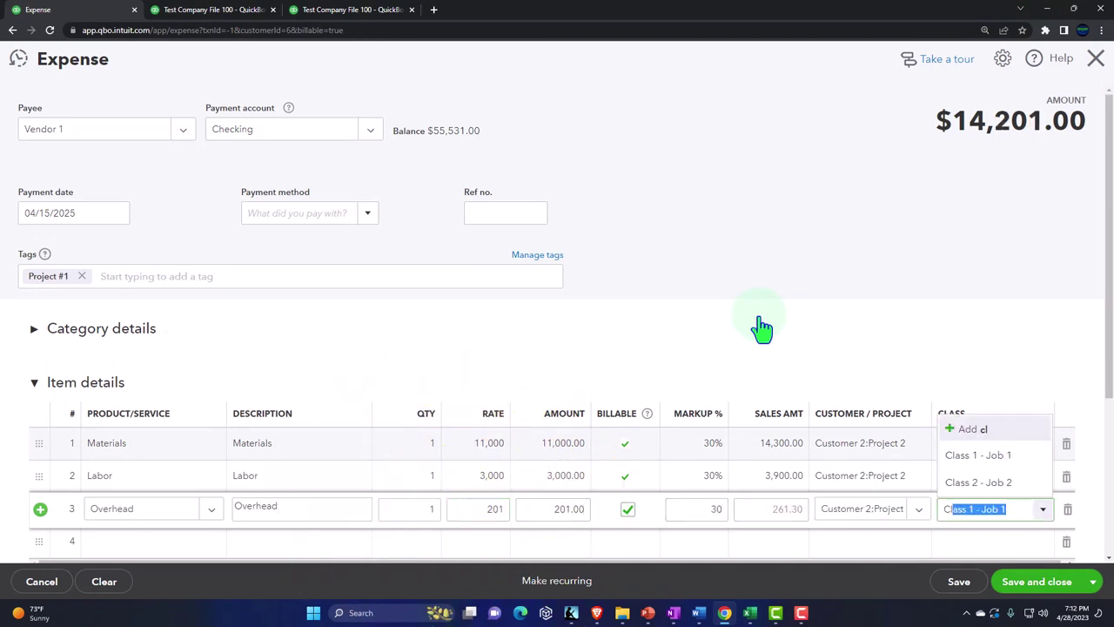
key("Down")
key("Down")
key("Return")
key("Tab")
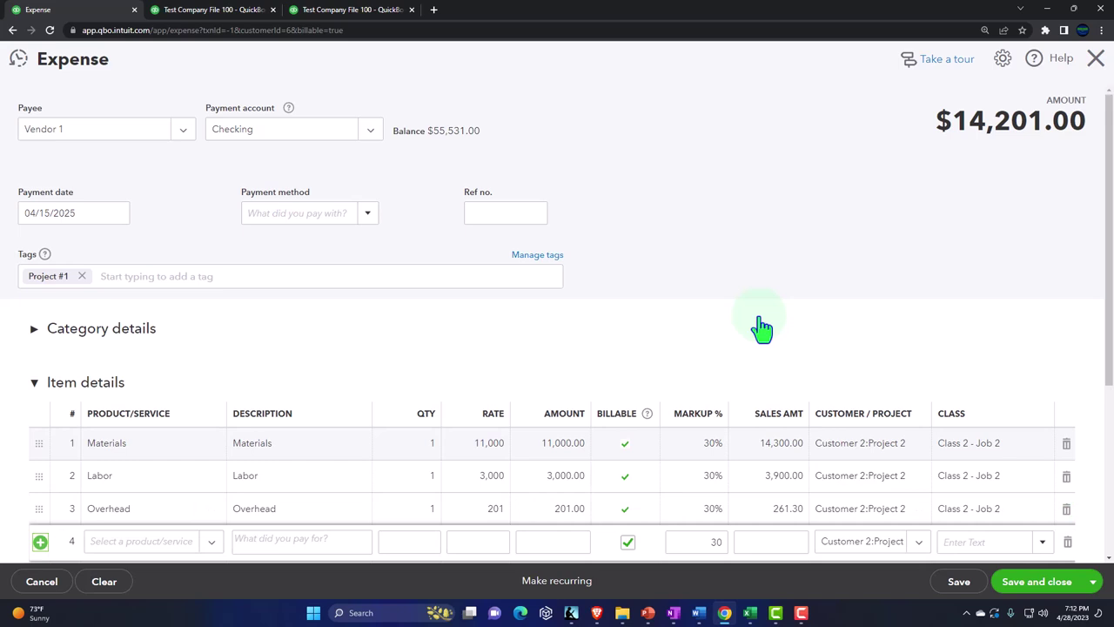
Open Calculator, keep it on top of the expense, and add the three lines' sales amounts 14,300, 3,900 and 261.3.
left_click(368, 612)
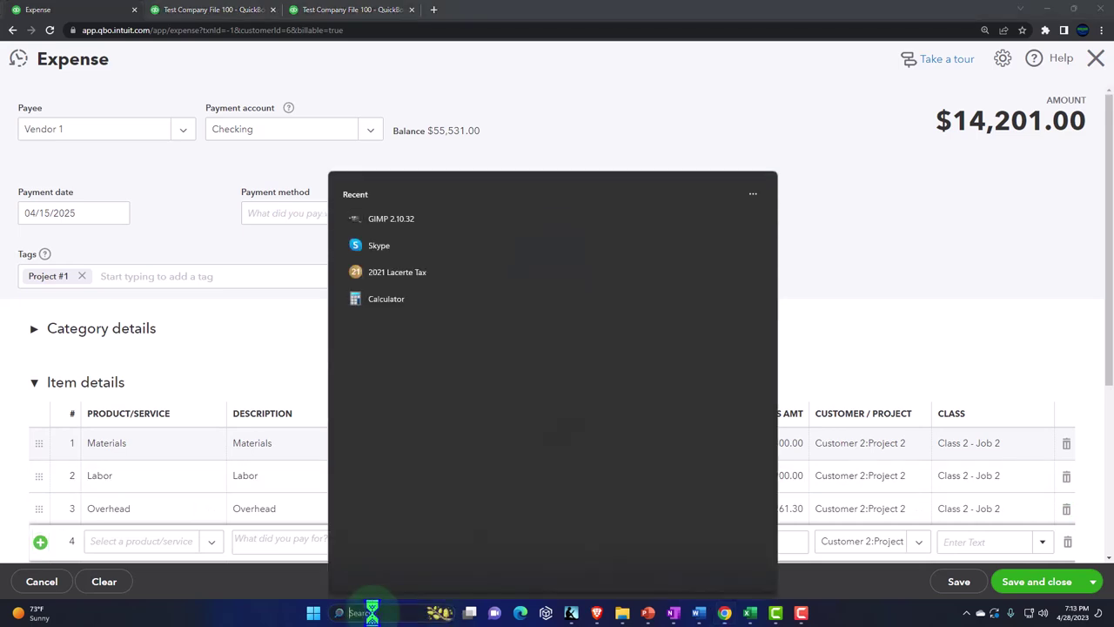
left_click(387, 302)
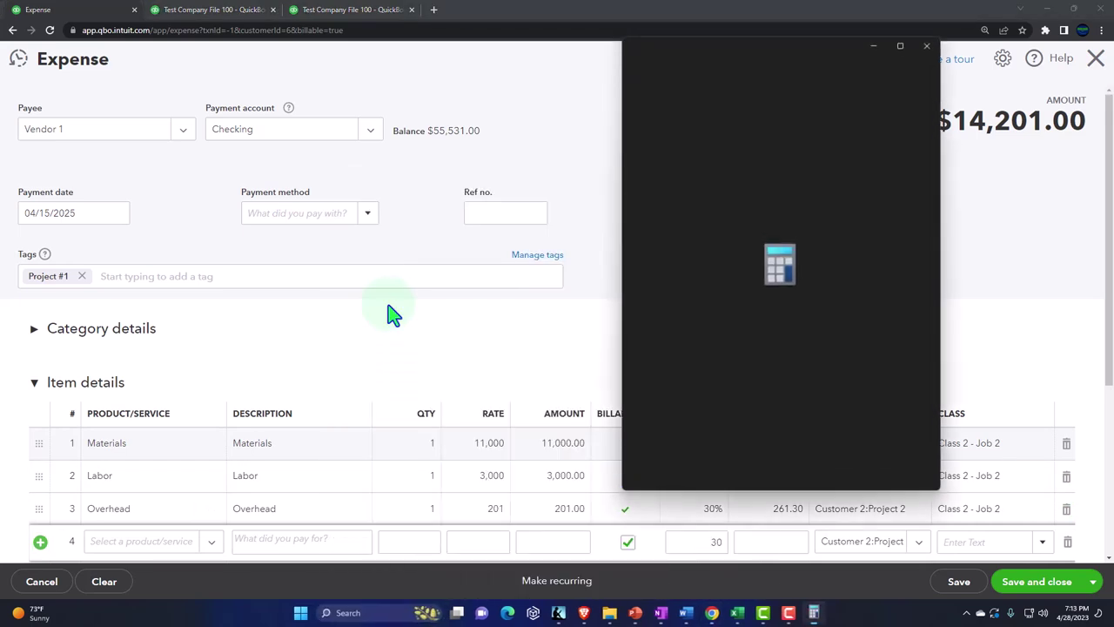
left_click(712, 70)
left_click_drag(903, 43, 744, 174)
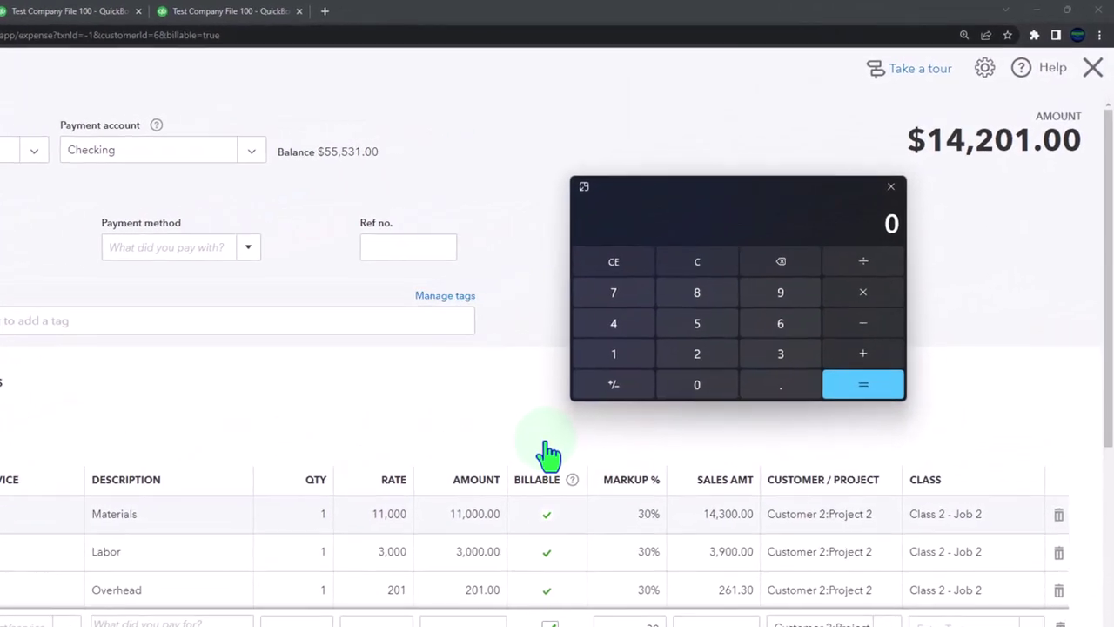
type("1430")
type("0+3900")
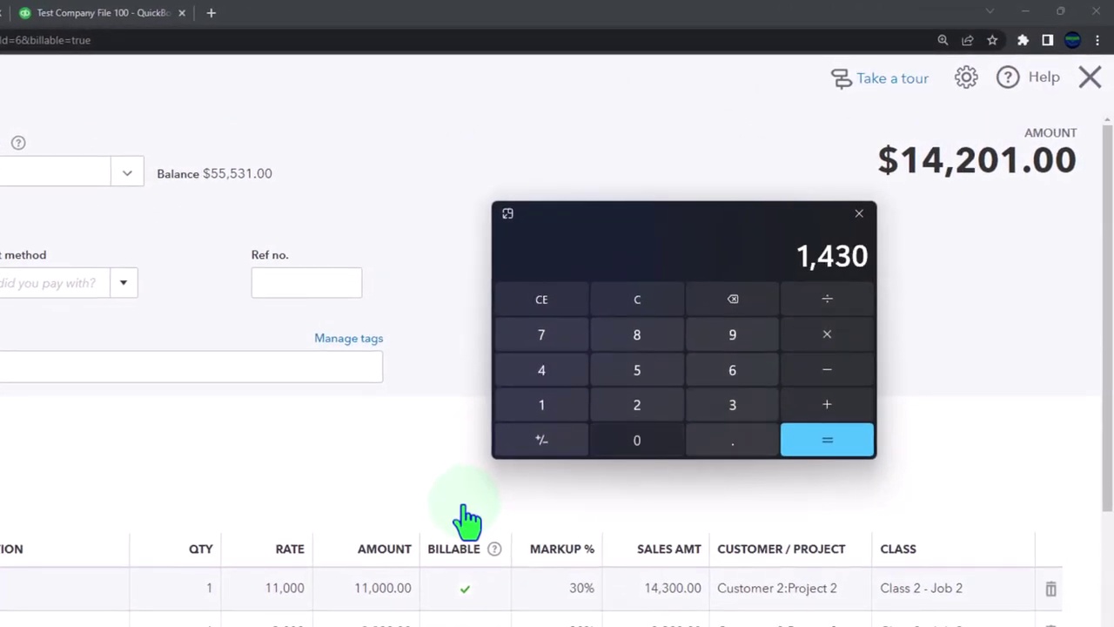
type("261.3")
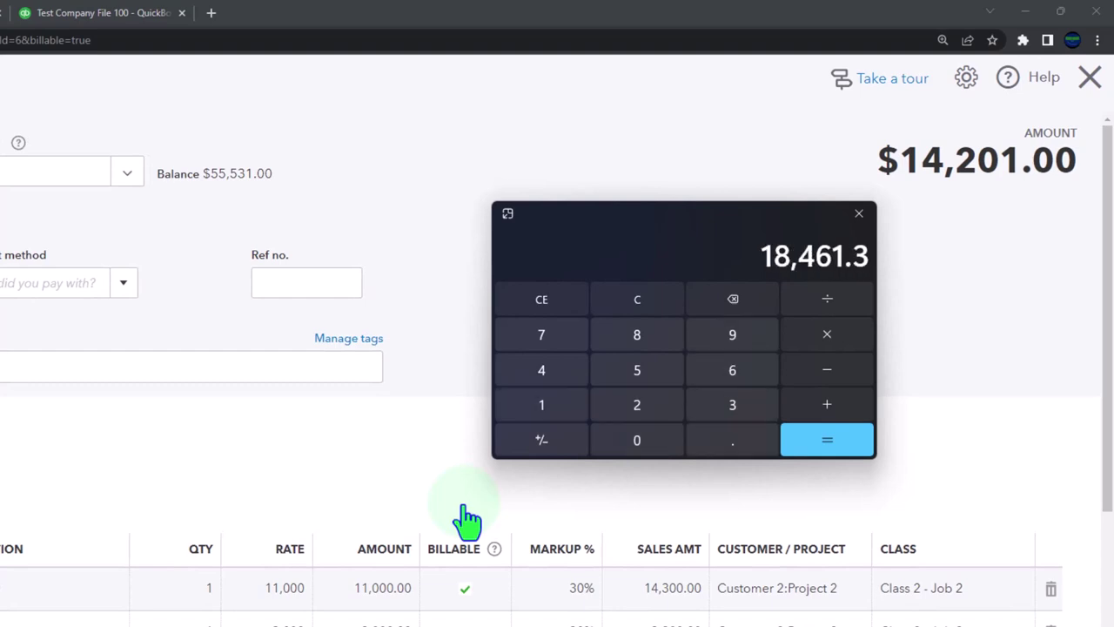
Compare the calculated total with Month 4's recognized revenue in the Excel worksheet, and save and close the QuickBooks Online expense.
left_click(552, 626)
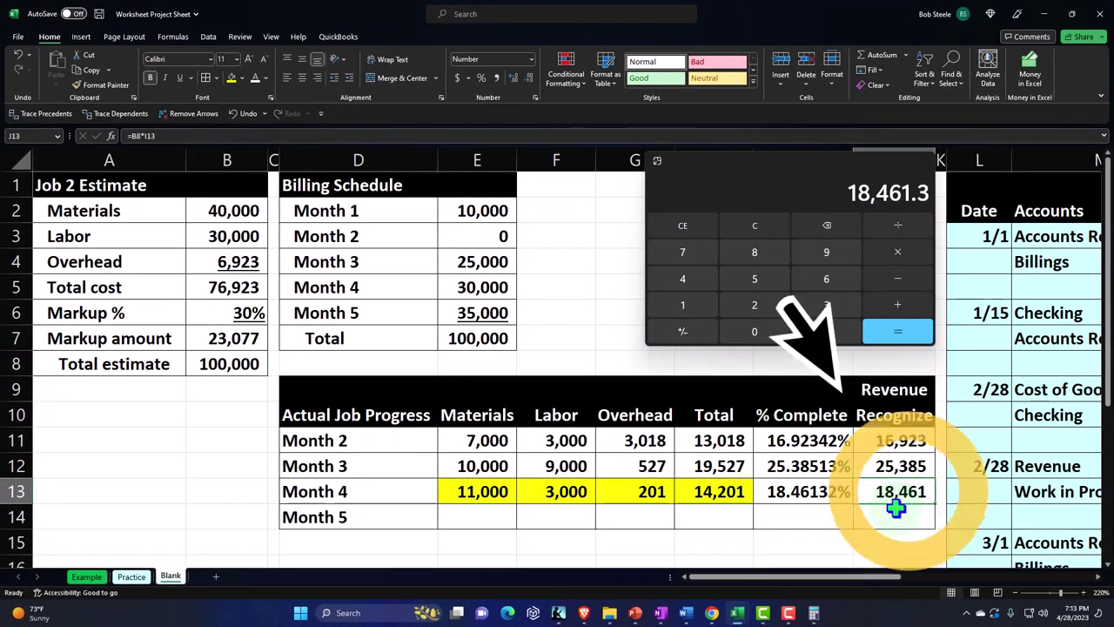
left_click_drag(732, 157, 1113, 210)
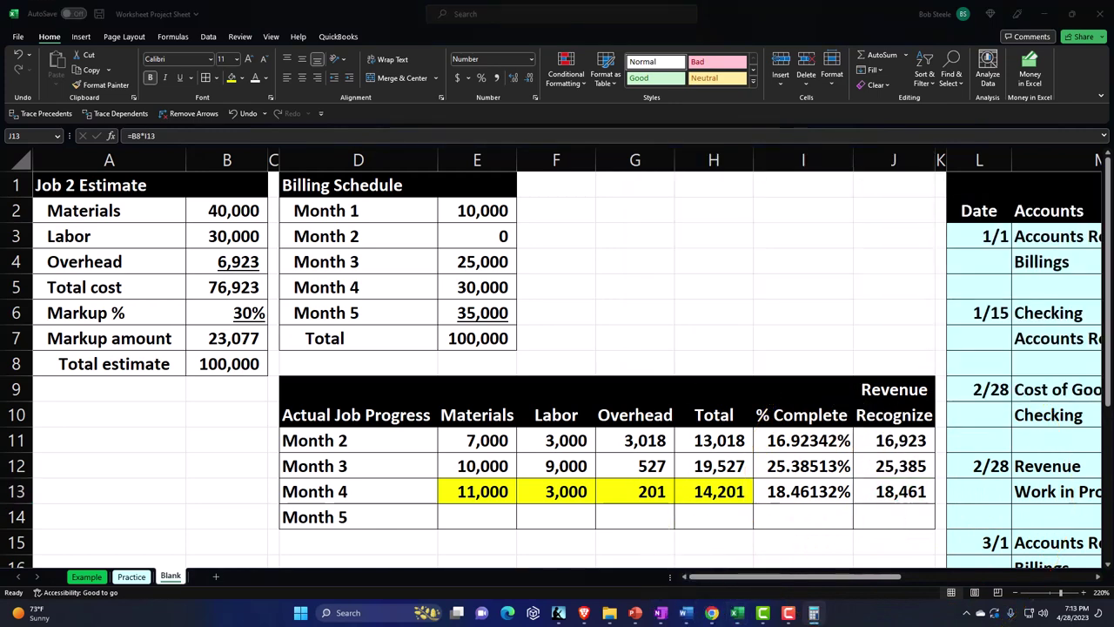
left_click(1017, 13)
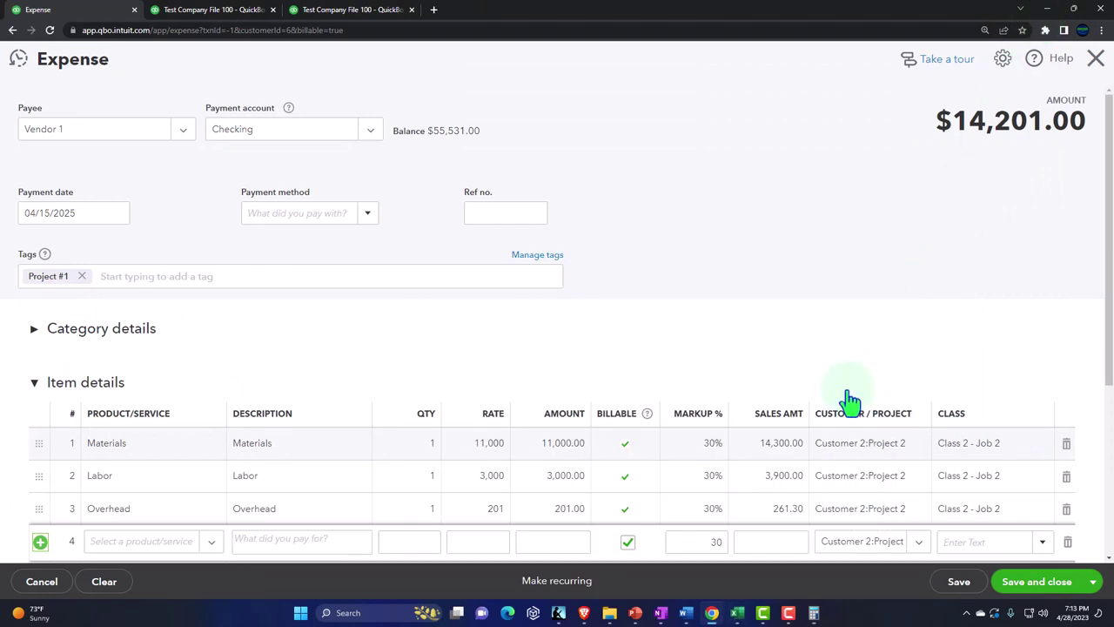
scroll(850, 401, "down", 3)
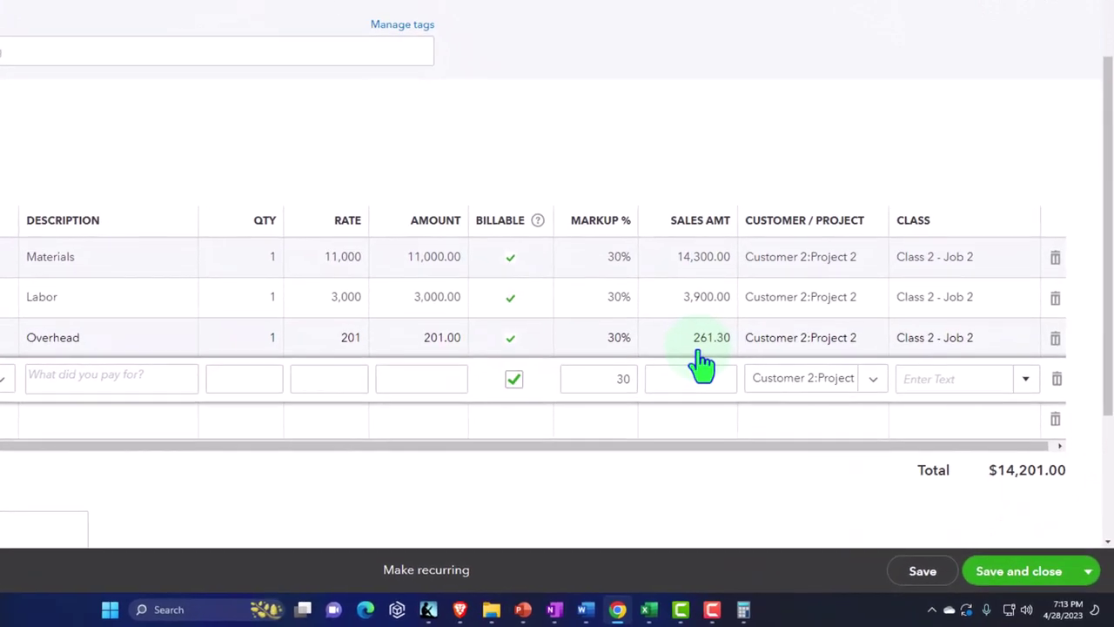
scroll(701, 363, "down", 3)
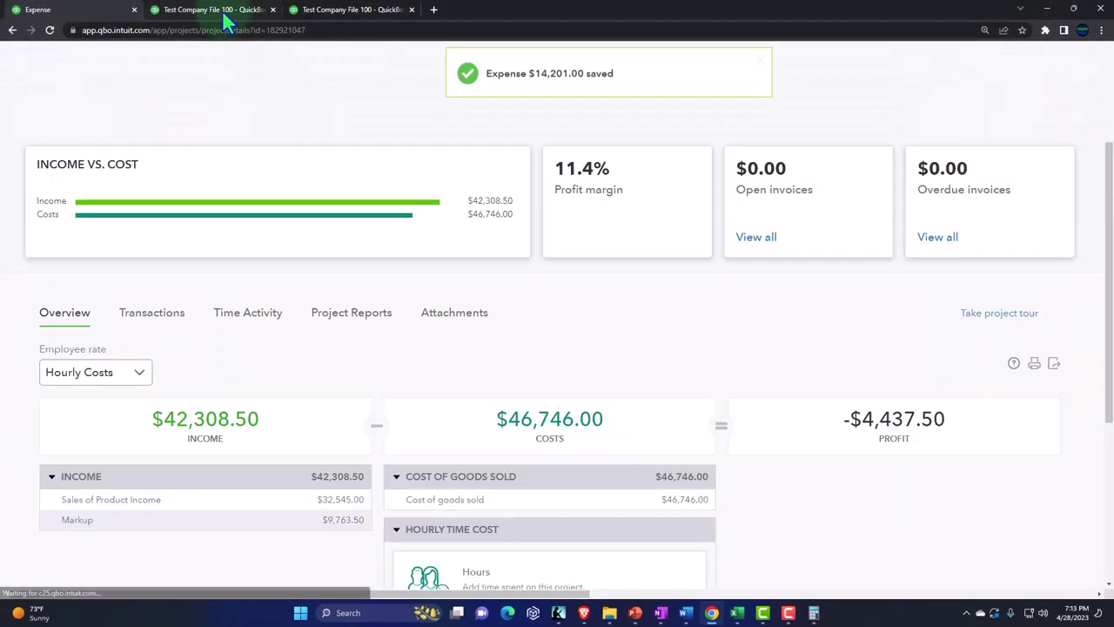
Rerun the Balance Sheet report and check the Checking and Work In Progress balances.
left_click(222, 9)
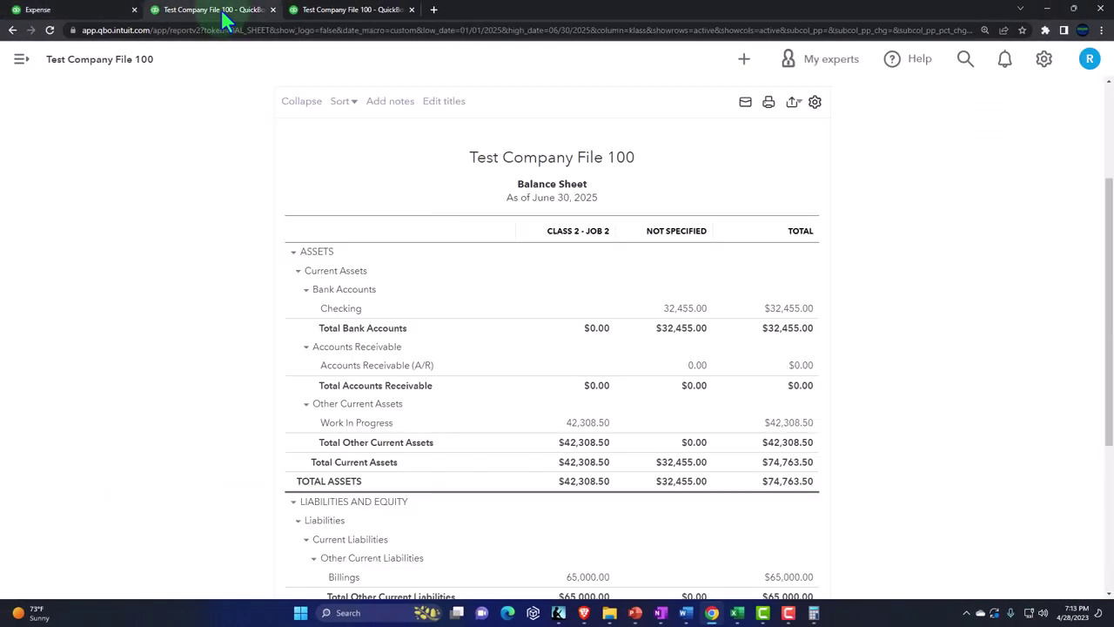
scroll(228, 281, "up", 1)
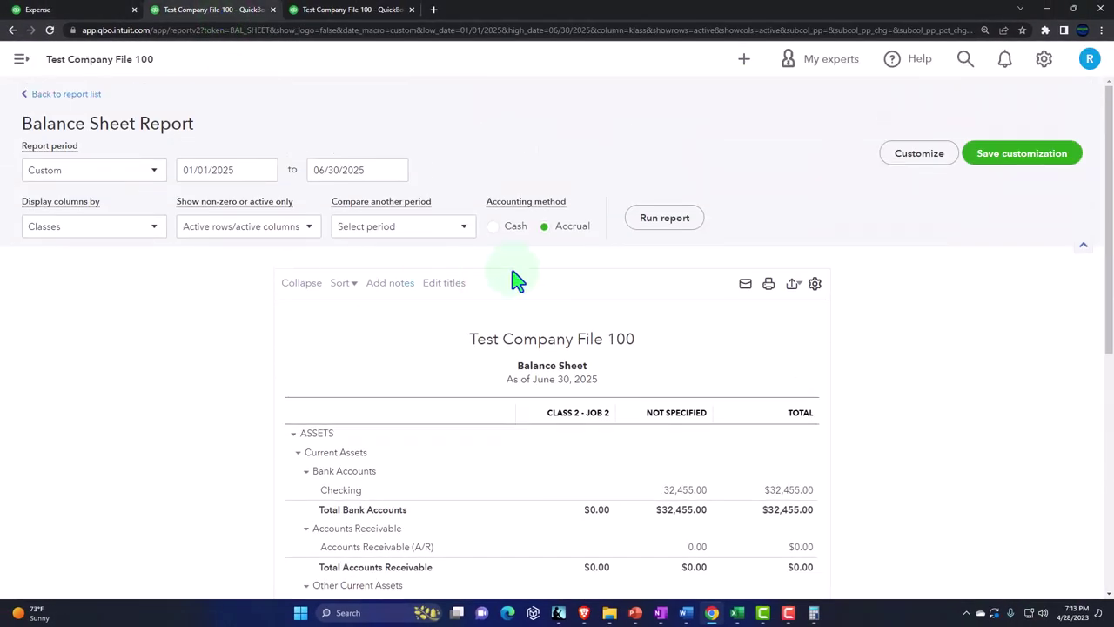
left_click(649, 228)
scroll(649, 233, "down", 2)
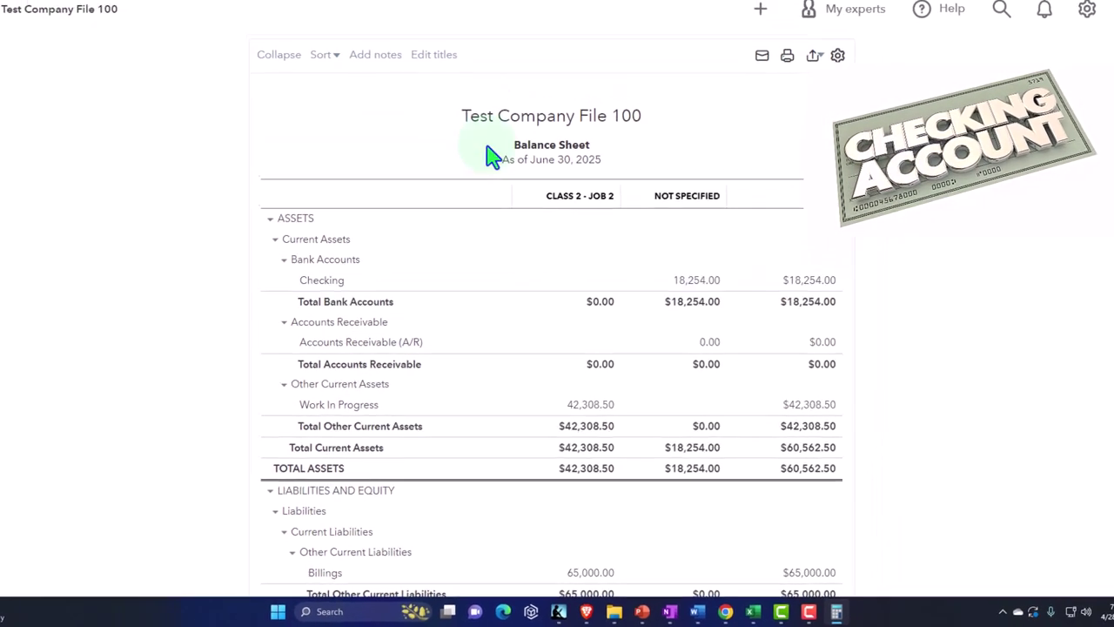
Rerun the Profit and Loss report and check April 2025's income and cost of goods sold.
left_click(324, 10)
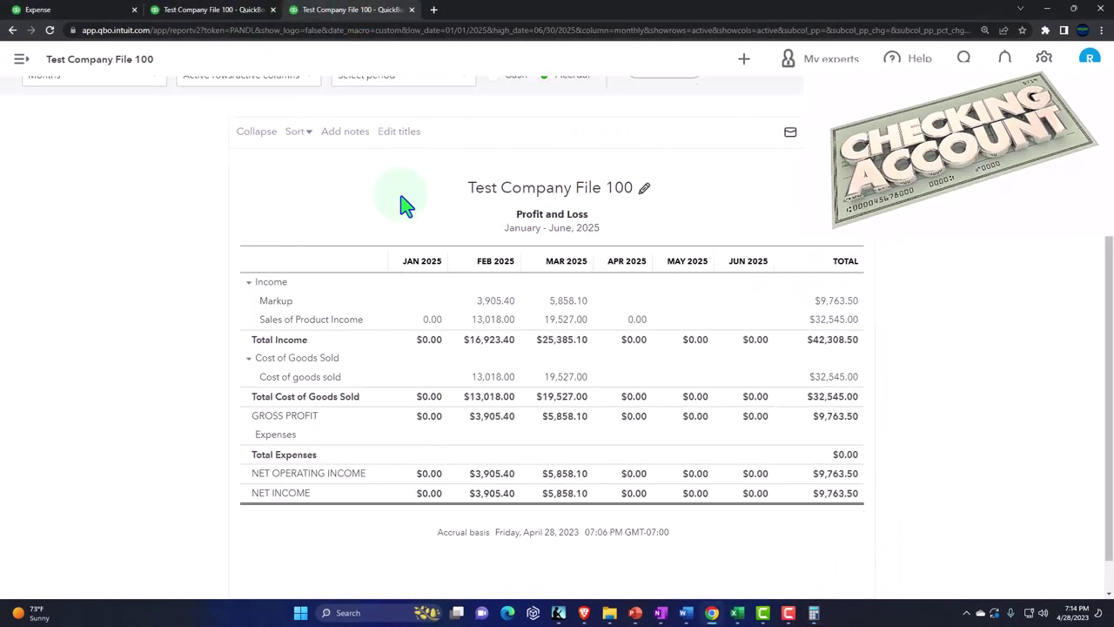
scroll(406, 205, "up", 2)
left_click(652, 229)
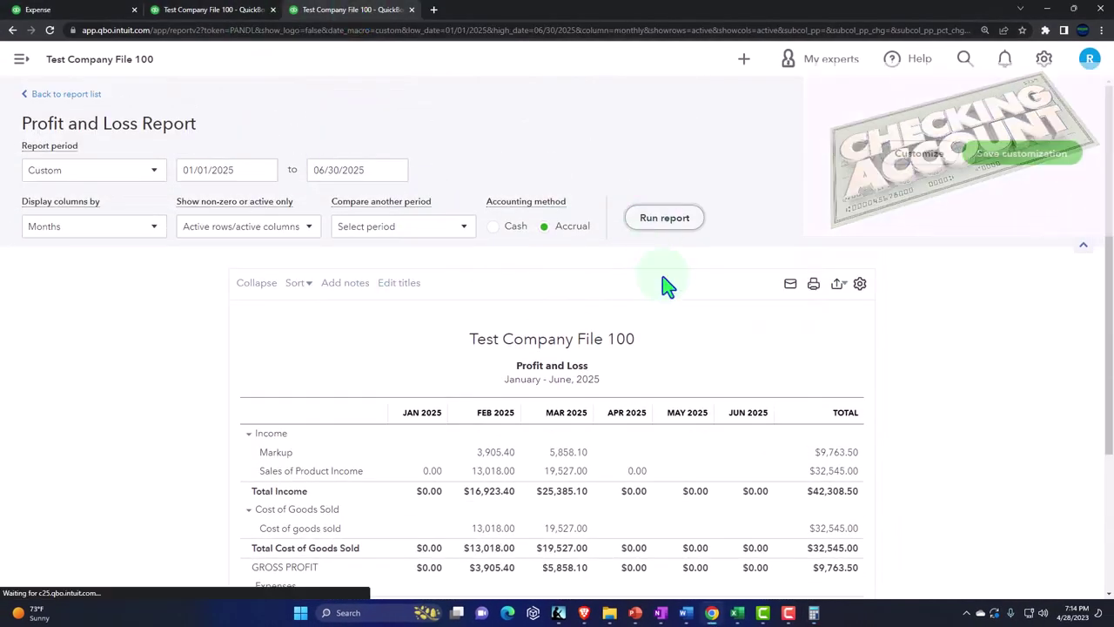
scroll(670, 296, "down", 2)
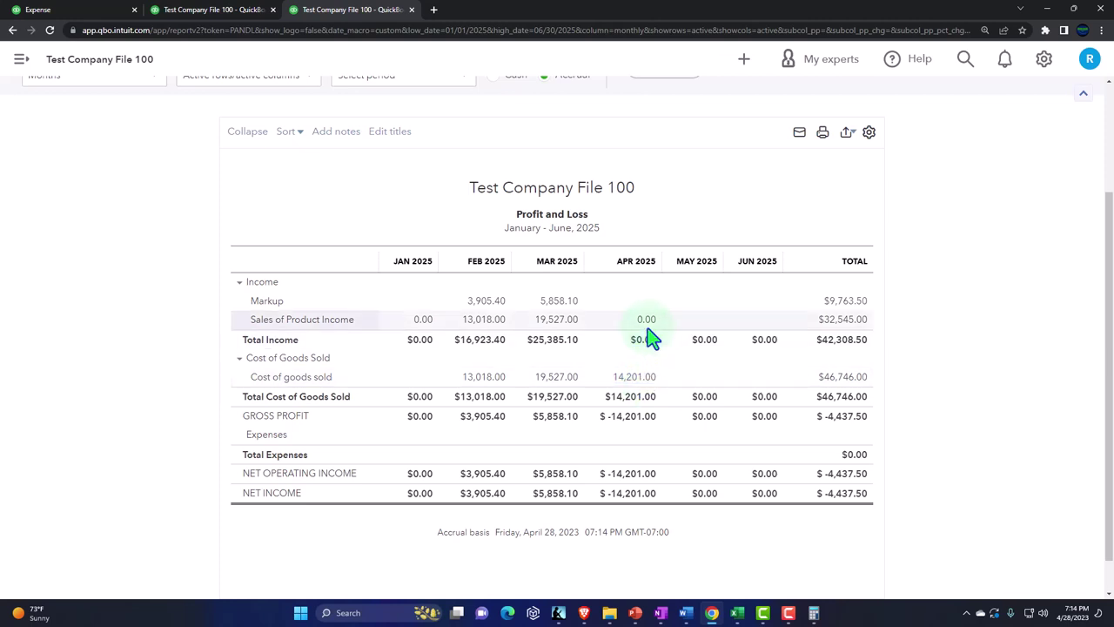
Switch to the Excel worksheet and date a new journal entry 4/30 in P12, below the 4/15 Cost of Goods Sold entry.
mouse_move(737, 612)
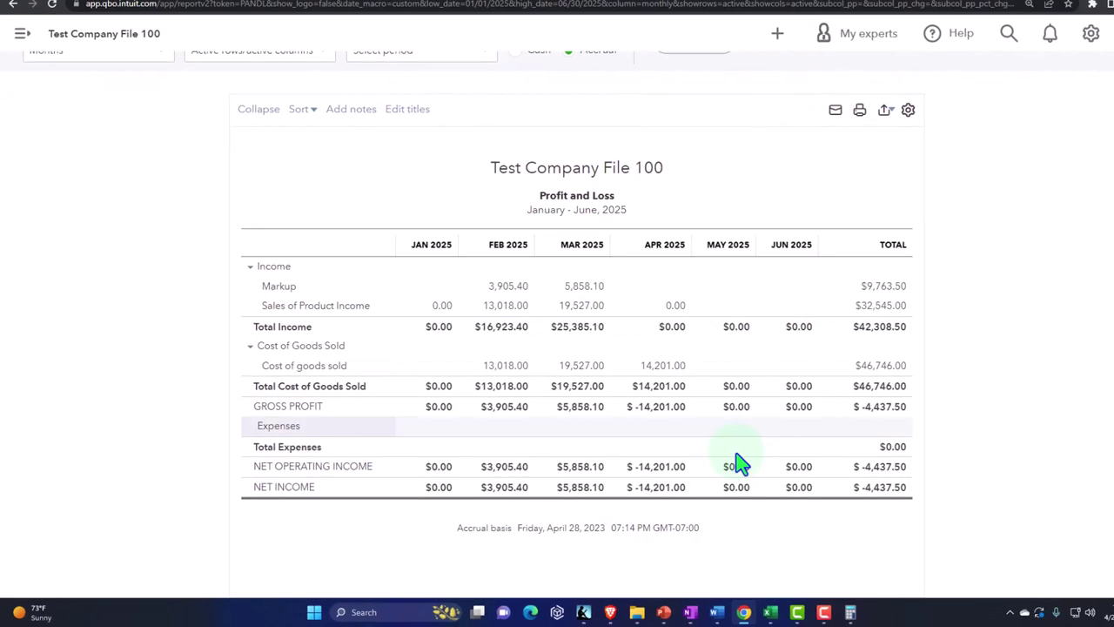
left_click(841, 542)
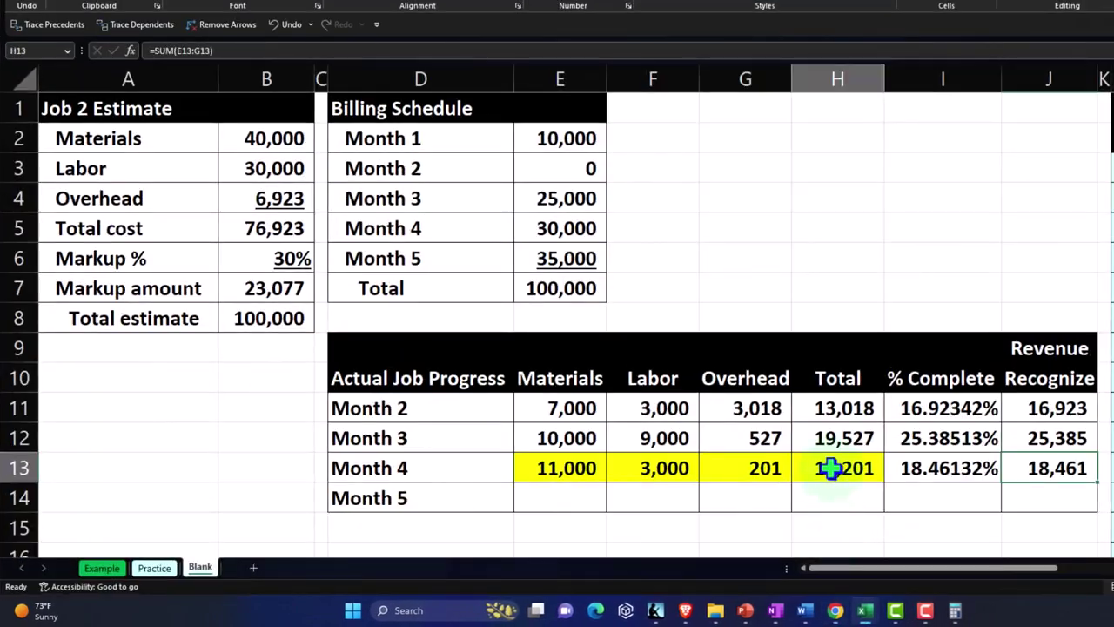
key("Right")
key("Right")
key("Right")
key("Right")
key("Right")
key("Right")
key("Right")
key("Right")
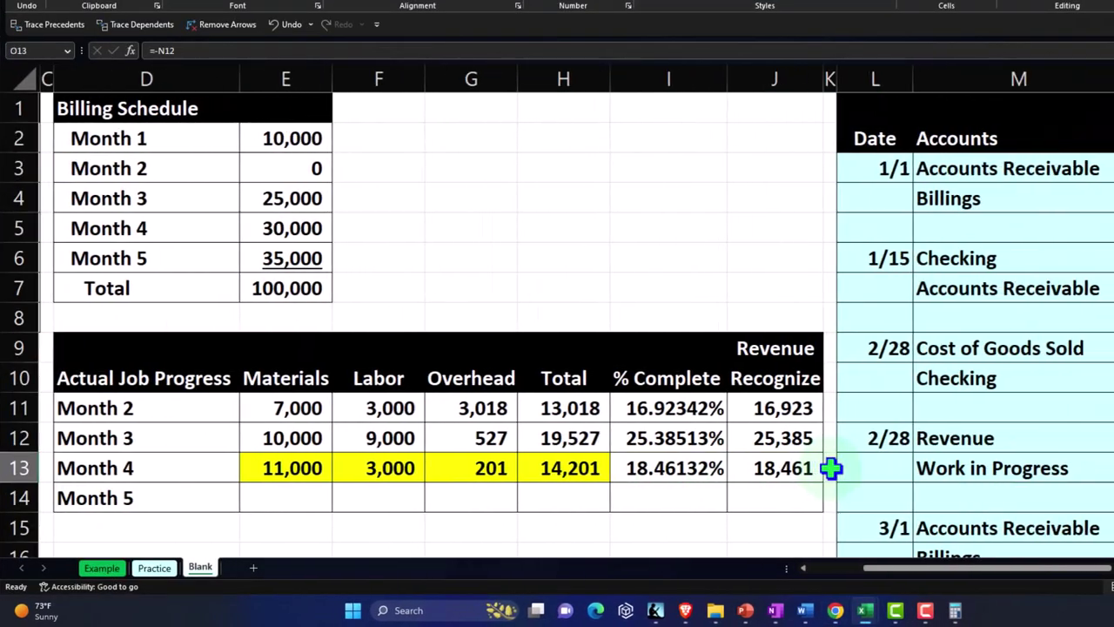
key("Right")
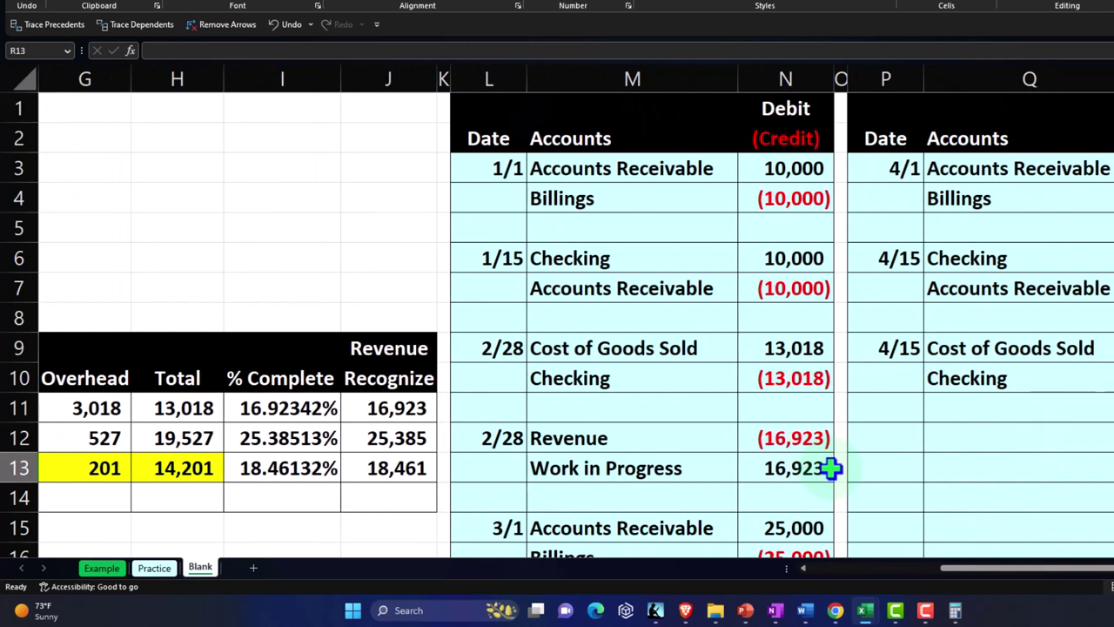
key("Left")
key("Left")
key("Up")
type("4/30")
key("Tab")
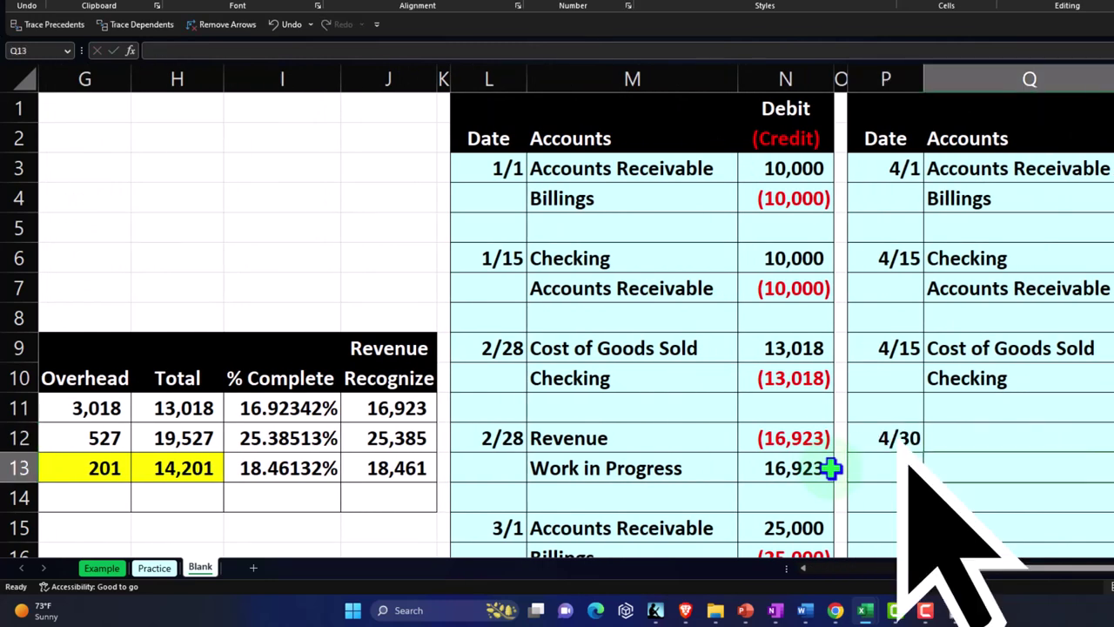
Link the 4/30 entry's first account, Q12, to Revenue (T8) in the trial balance.
left_click(905, 457)
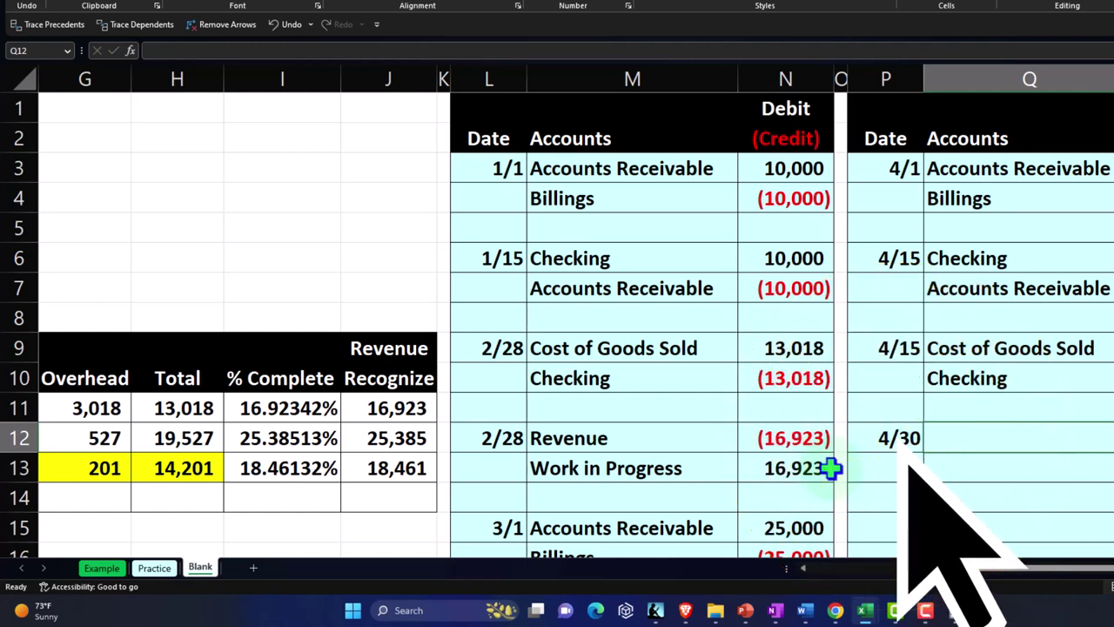
type("+")
key("Right")
key("Right")
key("Right")
key("Right")
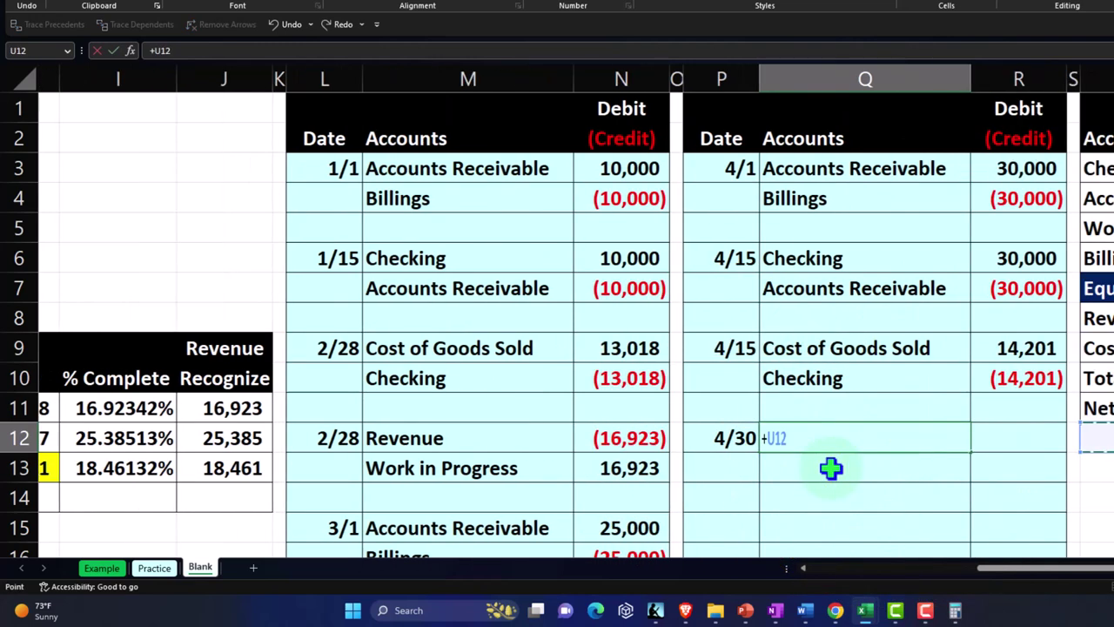
key("Up")
key("Up")
key("Left")
key("Return")
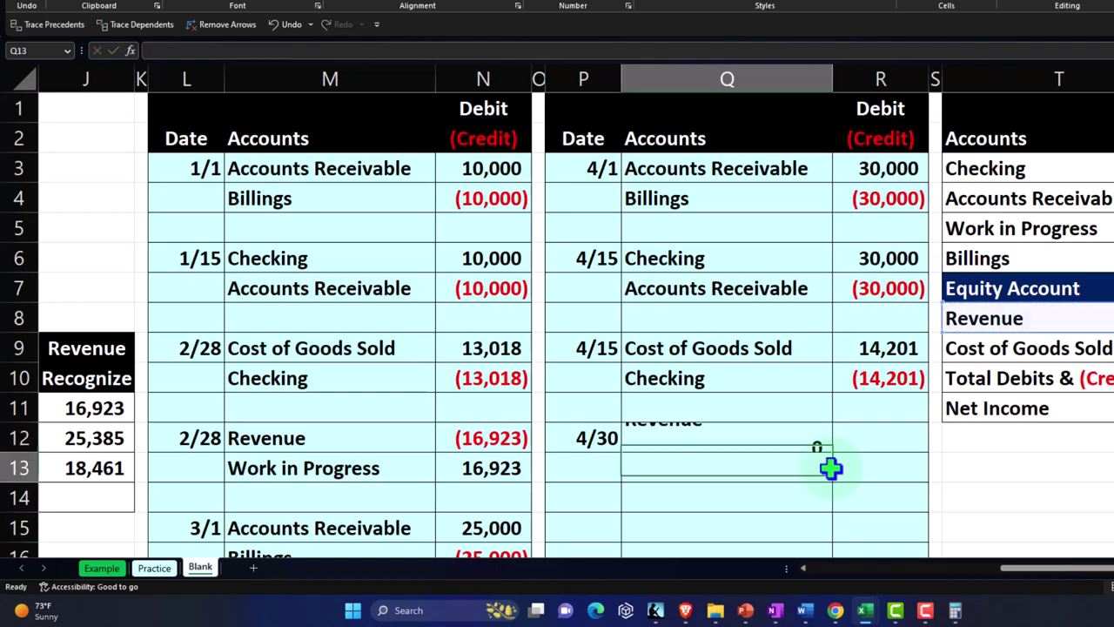
Credit the 4/30 Revenue line with Month 4's recognized revenue by entering -J13 in R12.
key("Right")
key("Up")
type("-")
key("Left")
key("Left")
key("Left")
key("Left")
key("Left")
key("Left")
key("Left")
key("Left")
key("Left")
key("Left")
key("Left")
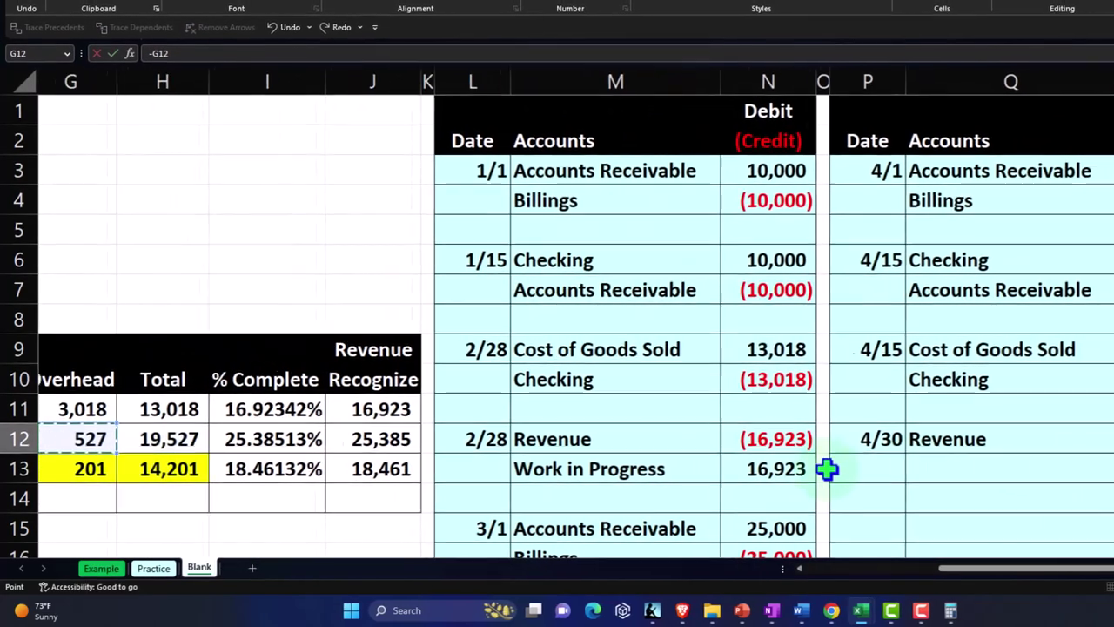
key("Left")
key("Left")
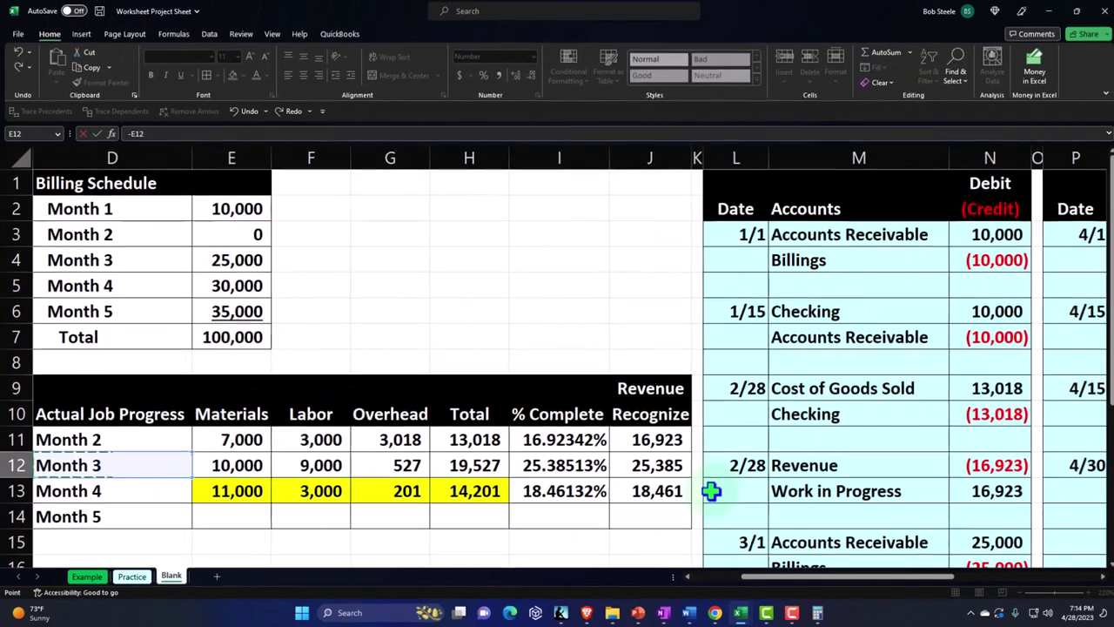
key("Right")
key("Right")
key("Right")
key("Right")
key("Right")
key("Down")
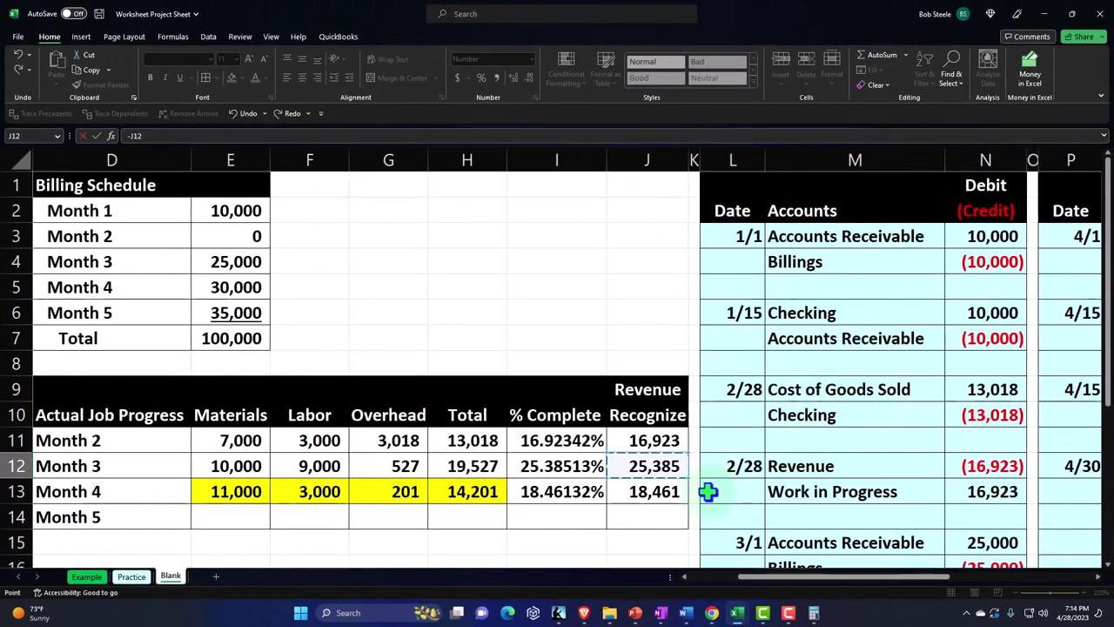
key("Return")
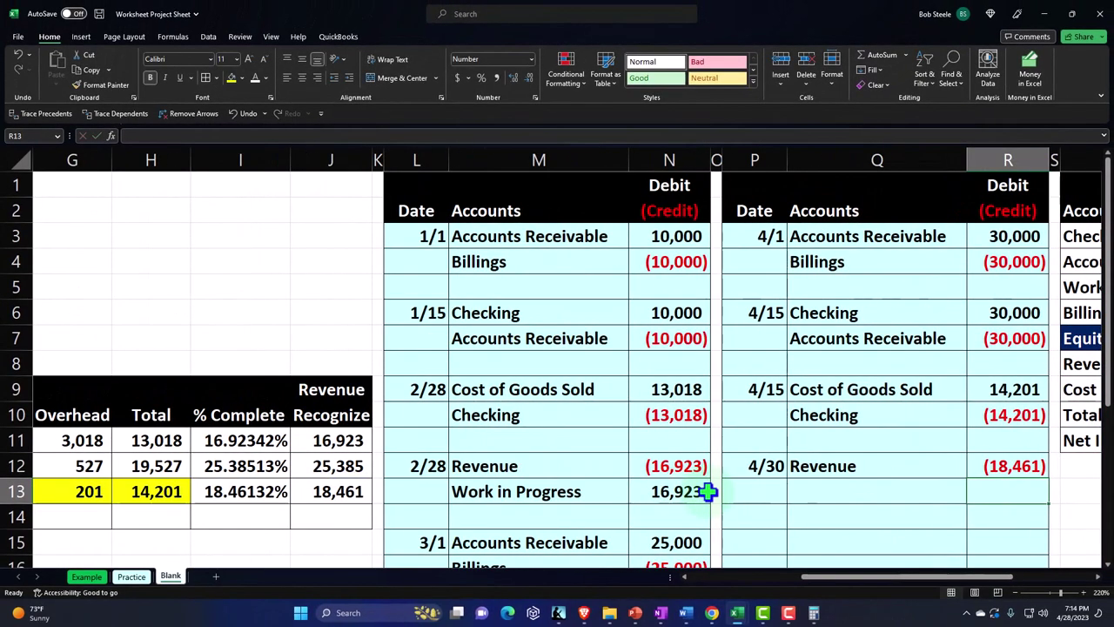
Link the account below Revenue, Q13, to Work in Progress (T5) in the trial balance.
key("Right")
key("Left")
key("Left")
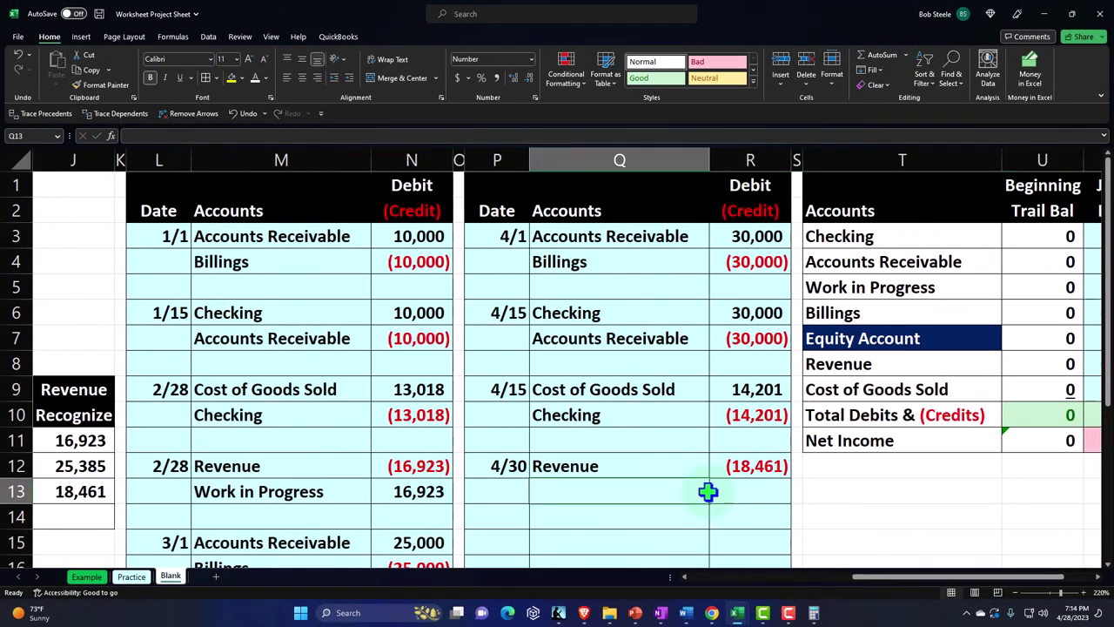
type("+")
key("Right")
key("Right")
key("Right")
key("Up")
key("Up")
key("Up")
key("Up")
key("Up")
key("Up")
key("Up")
key("Up")
key("Left")
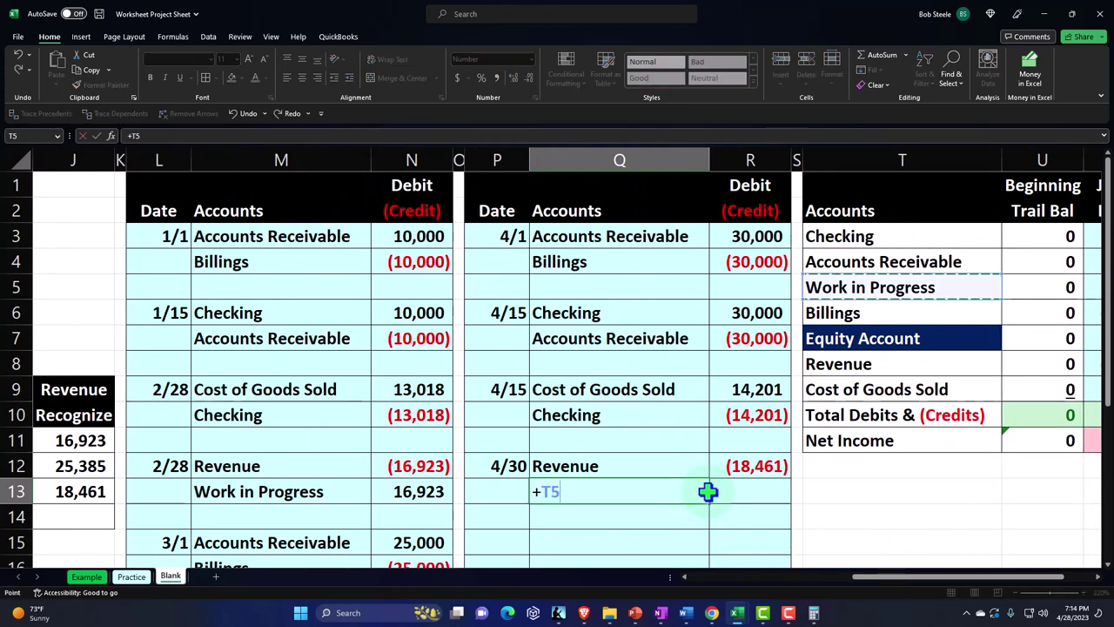
key("Return")
Debit the Work in Progress line in R13 with the opposite of the revenue credit, using -R12.
key("Right")
key("Up")
type("-")
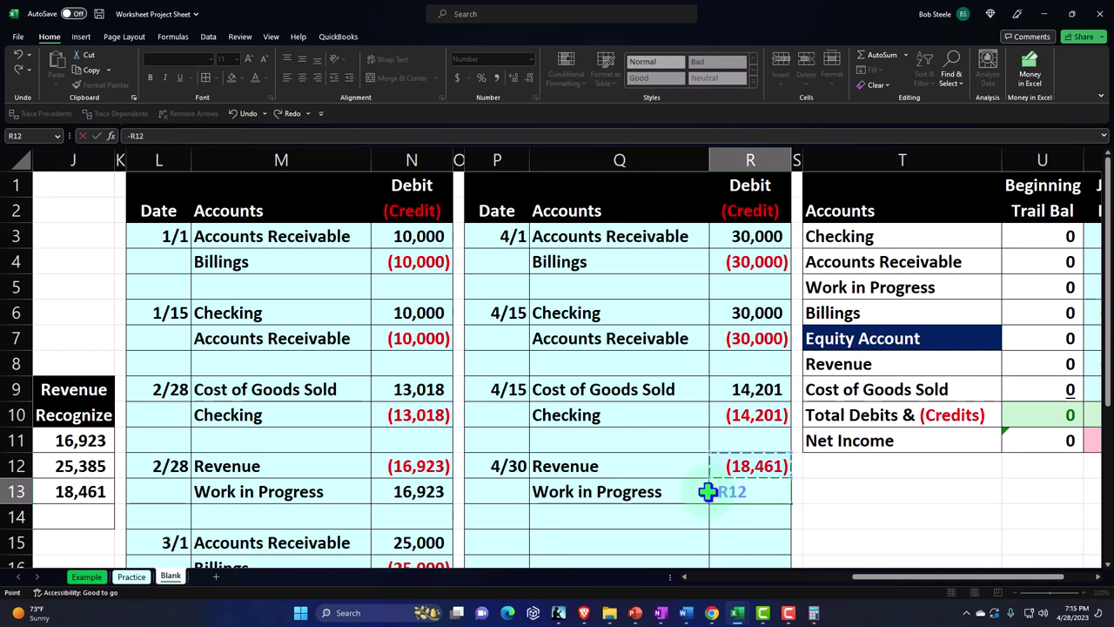
key("Return")
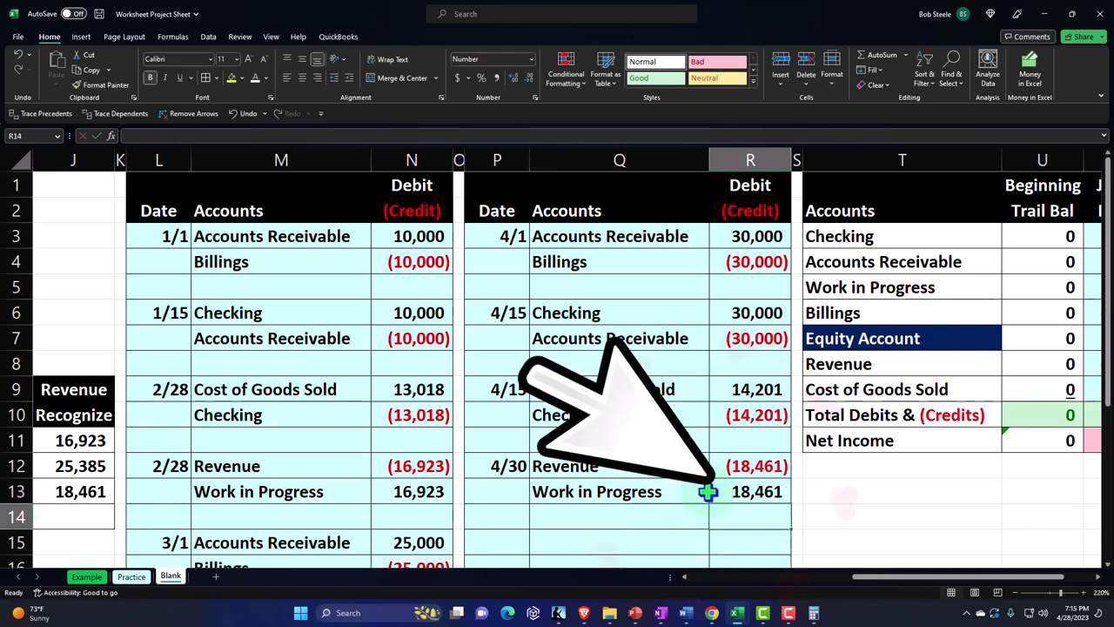
Extend the trial balance's Revenue formula in V8 to =N12+N24+R12 so it includes the 4/30 revenue credit.
key("Right")
key("Right")
key("Right")
key("Right")
key("Right")
key("Right")
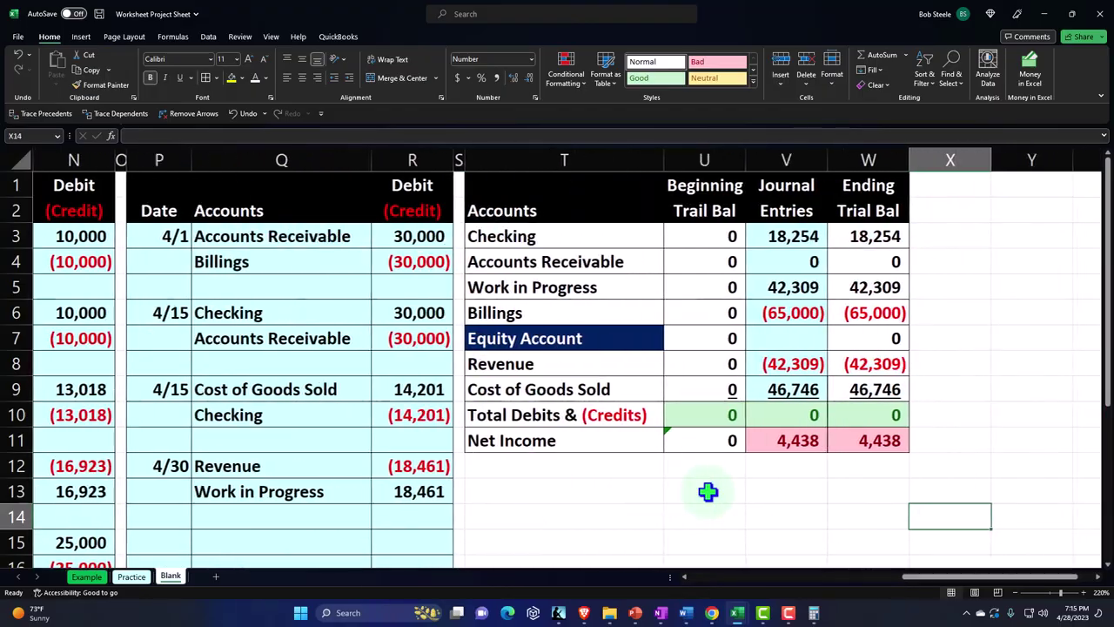
key("Right")
key("Right")
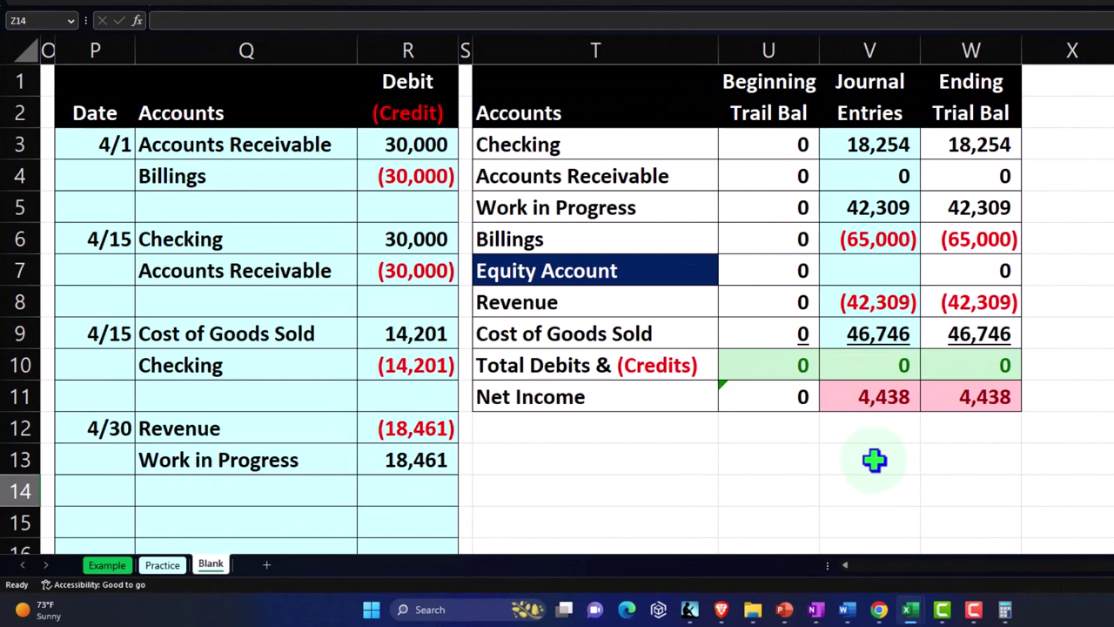
key("Left")
key("Left")
key("Left")
key("Up")
key("Up")
key("Up")
key("Up")
key("Up")
key("Up")
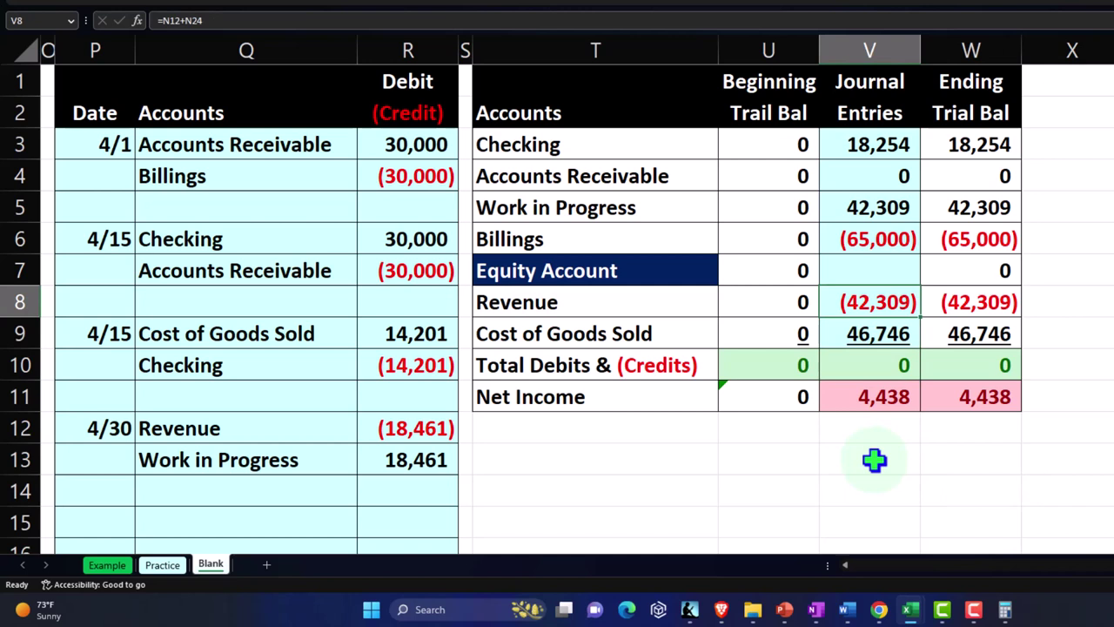
key("F2")
type("+")
key("Down")
key("Down")
key("Down")
key("Left")
key("Left")
key("Left")
key("Left")
key("Left")
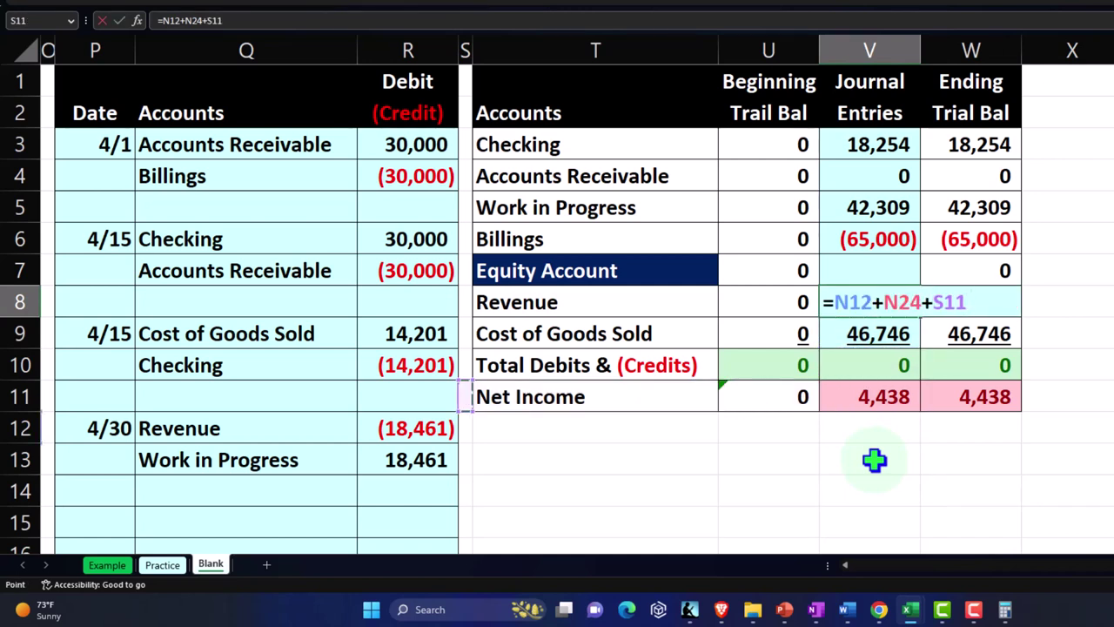
key("Down")
key("Right")
key("Return")
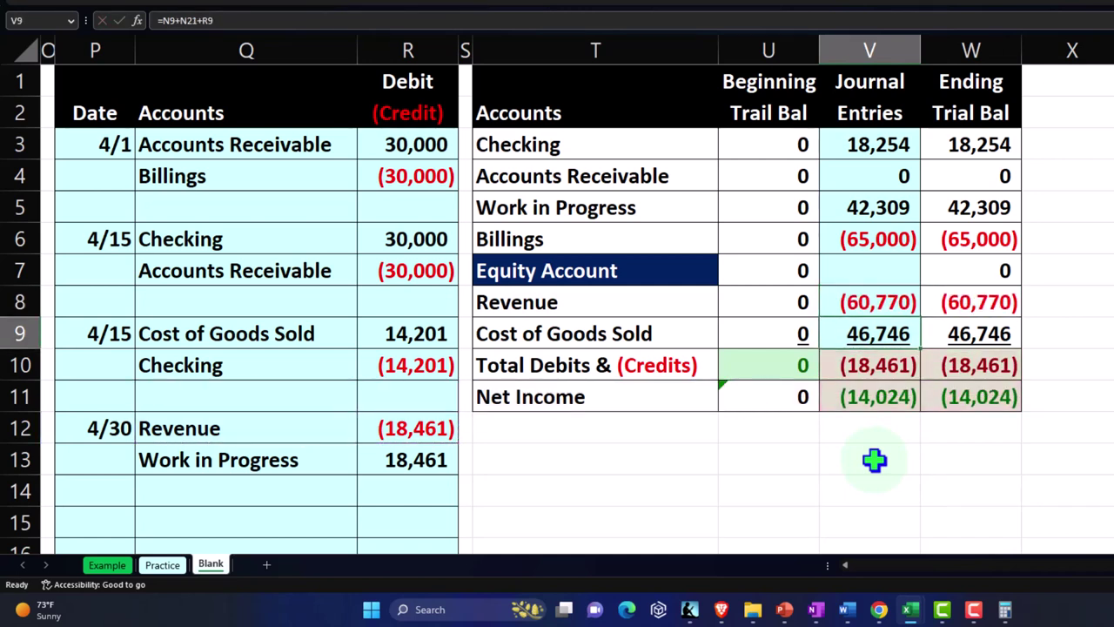
Extend the trial balance's Work in Progress formula in V5 to =N13+N25+R13 so it includes the 4/30 debit.
key("Down")
key("Down")
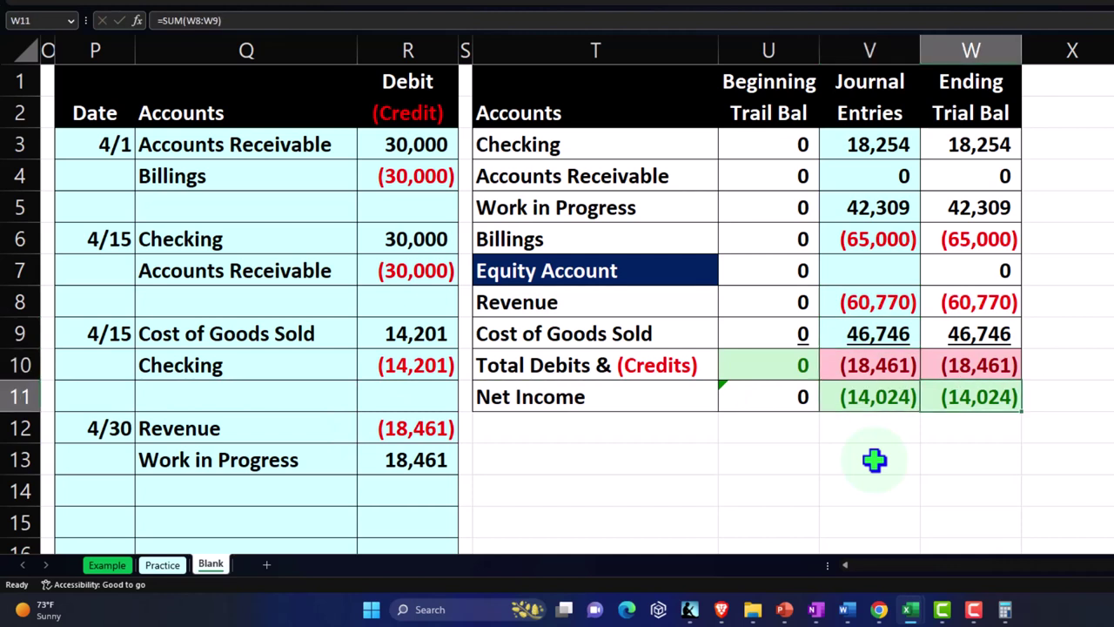
key("Up")
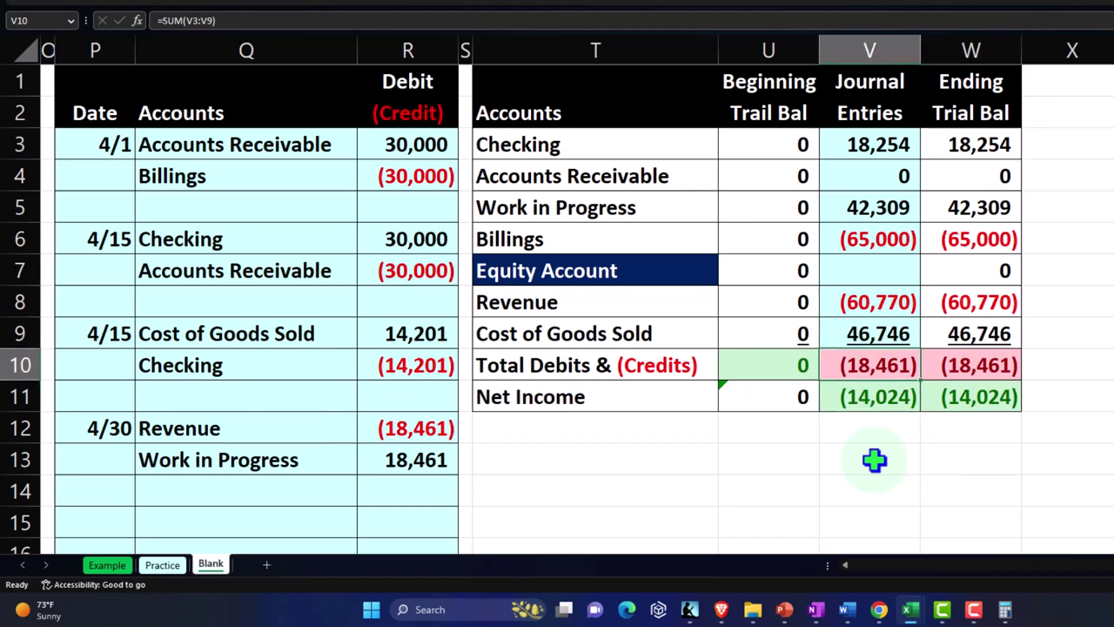
key("Up")
key("Up")
key("Up")
key("Up")
key("Up")
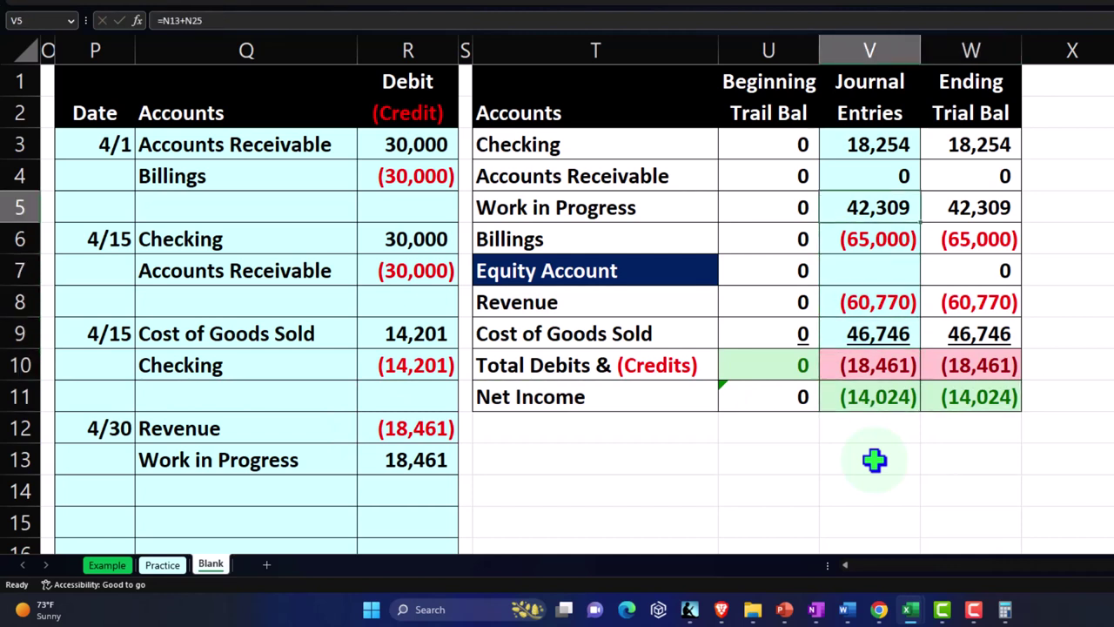
key("F2")
type("+")
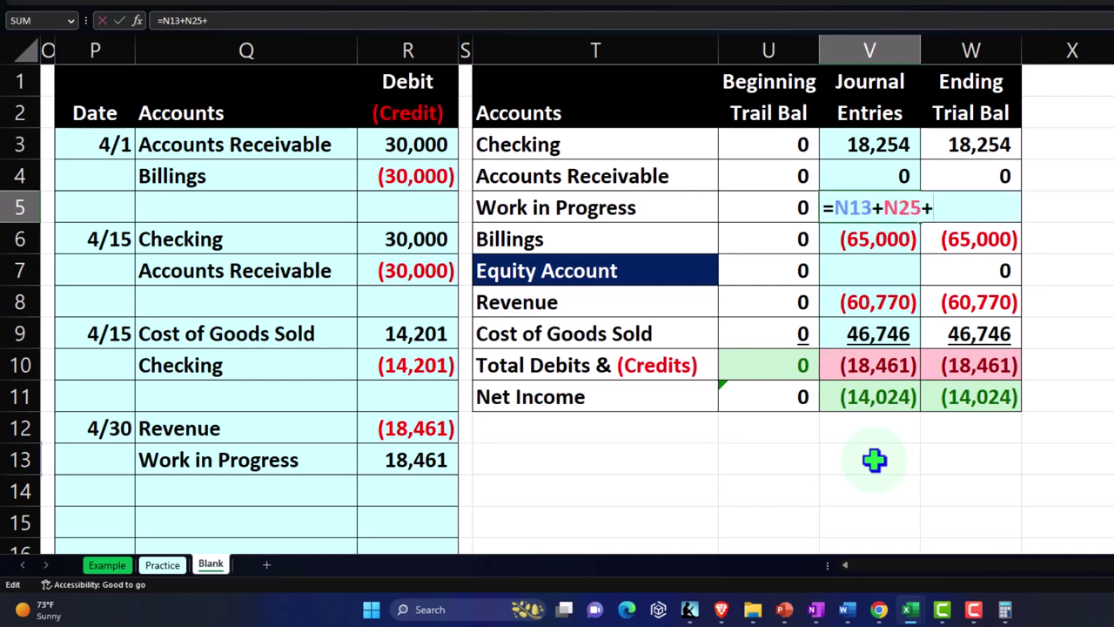
key("Down")
key("Down")
key("Down")
key("Down")
key("Down")
key("Left")
key("Left")
key("Left")
key("Left")
key("Down")
key("Down")
key("Down")
key("Return")
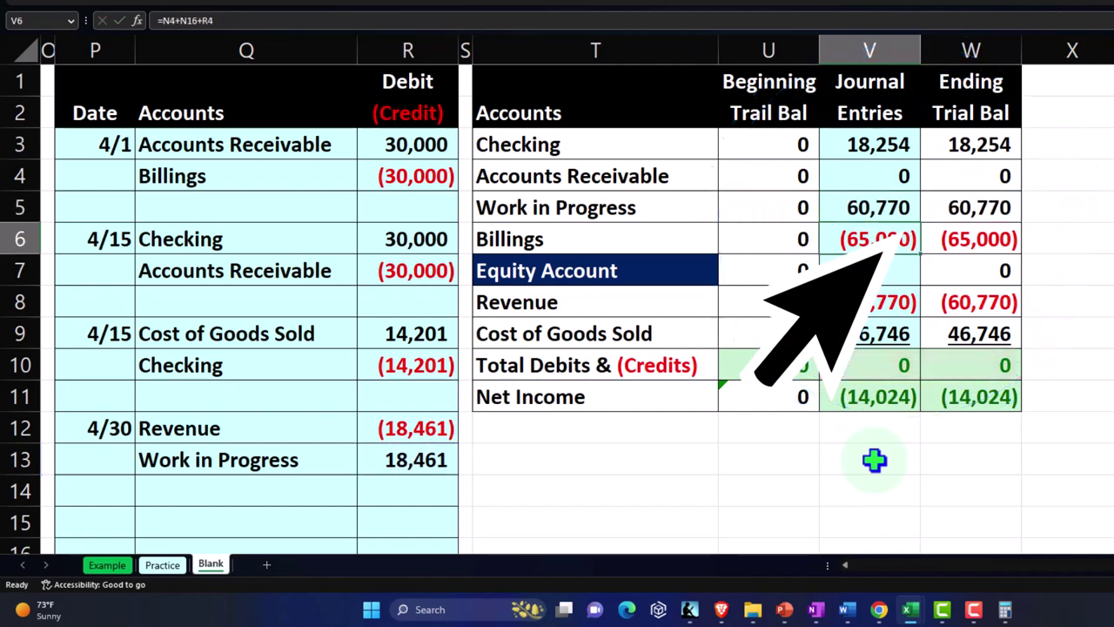
key("Up")
key("Right")
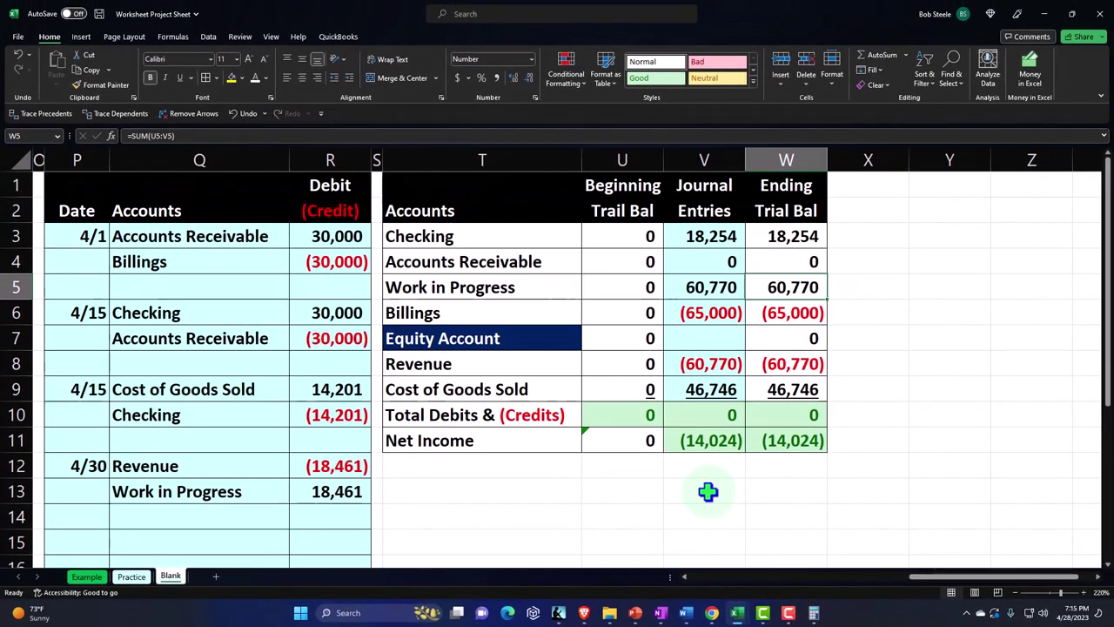
left_click(150, 465)
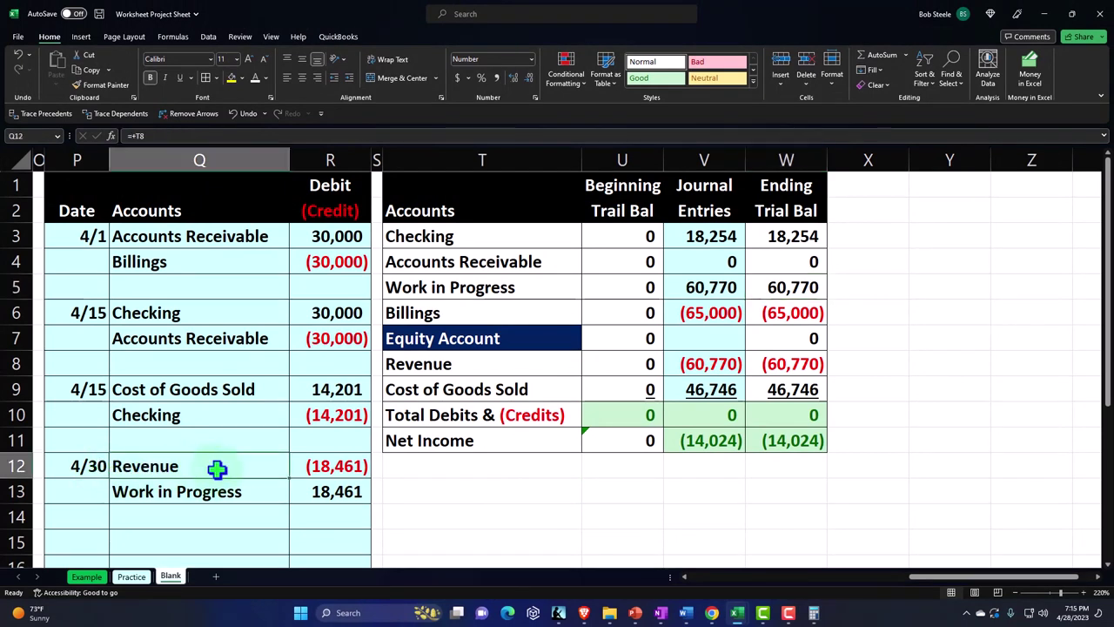
left_click(242, 492)
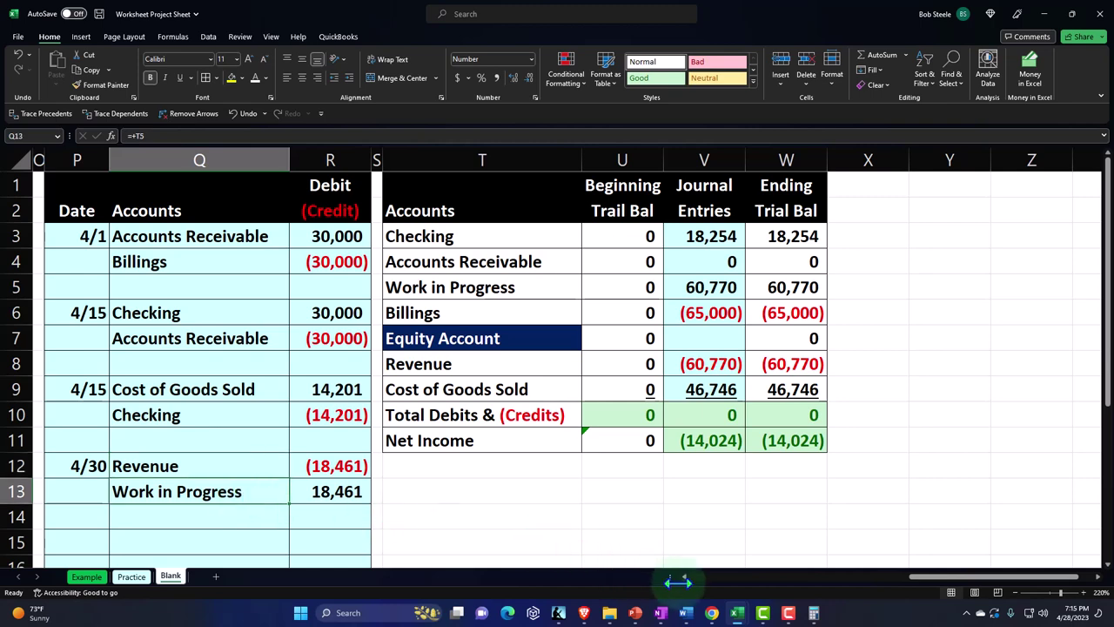
Switch to QuickBooks Online and start a new invoice from the Project 2 page.
left_click(713, 614)
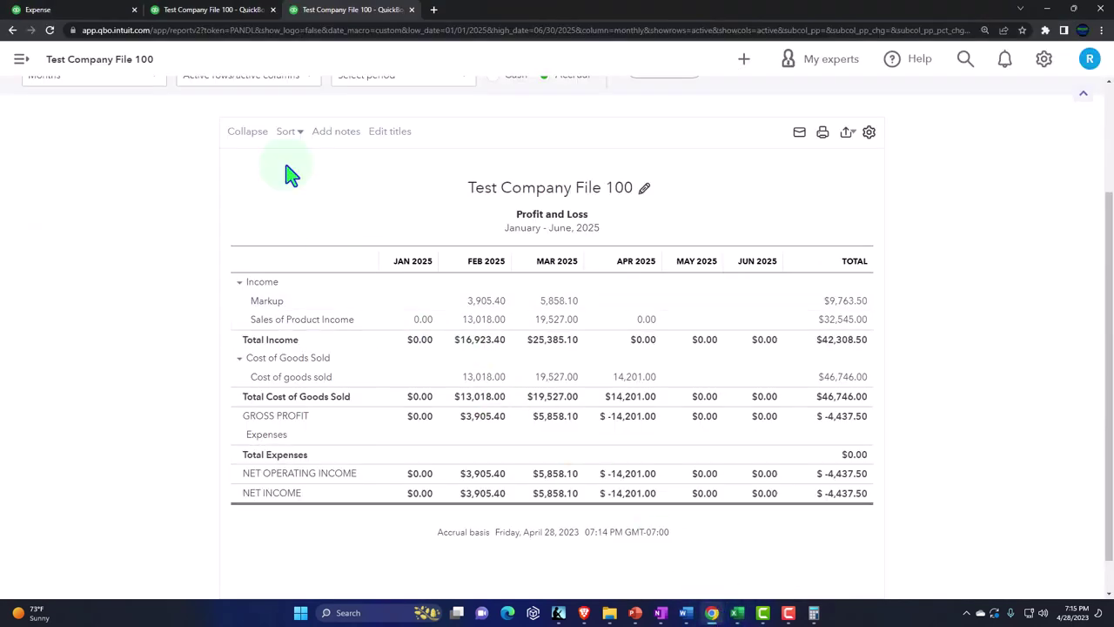
left_click(101, 10)
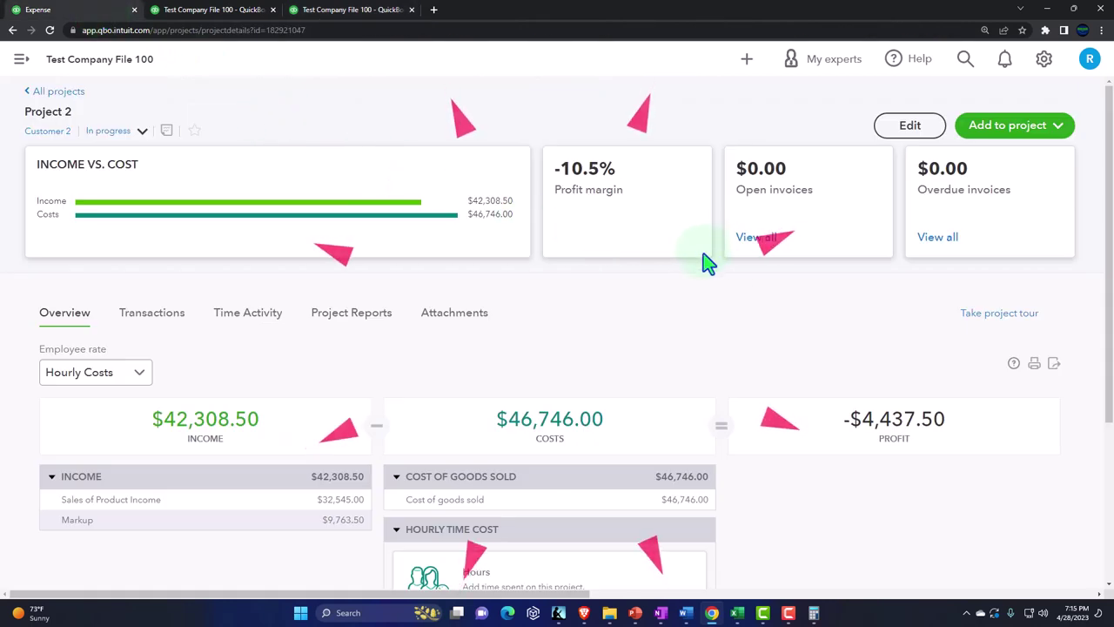
left_click(1008, 127)
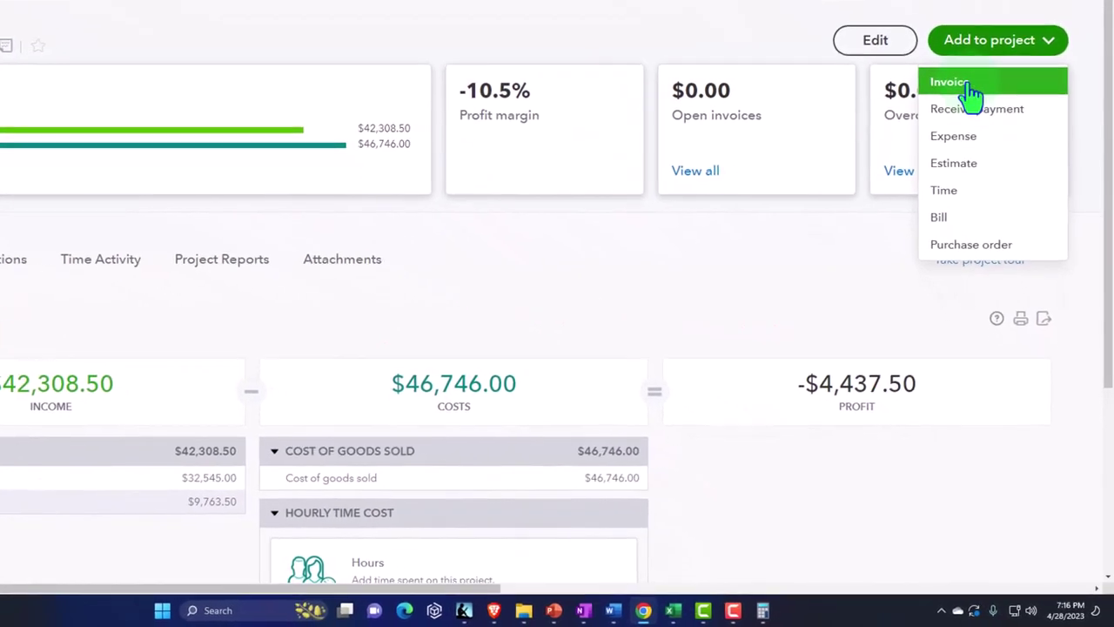
left_click(954, 83)
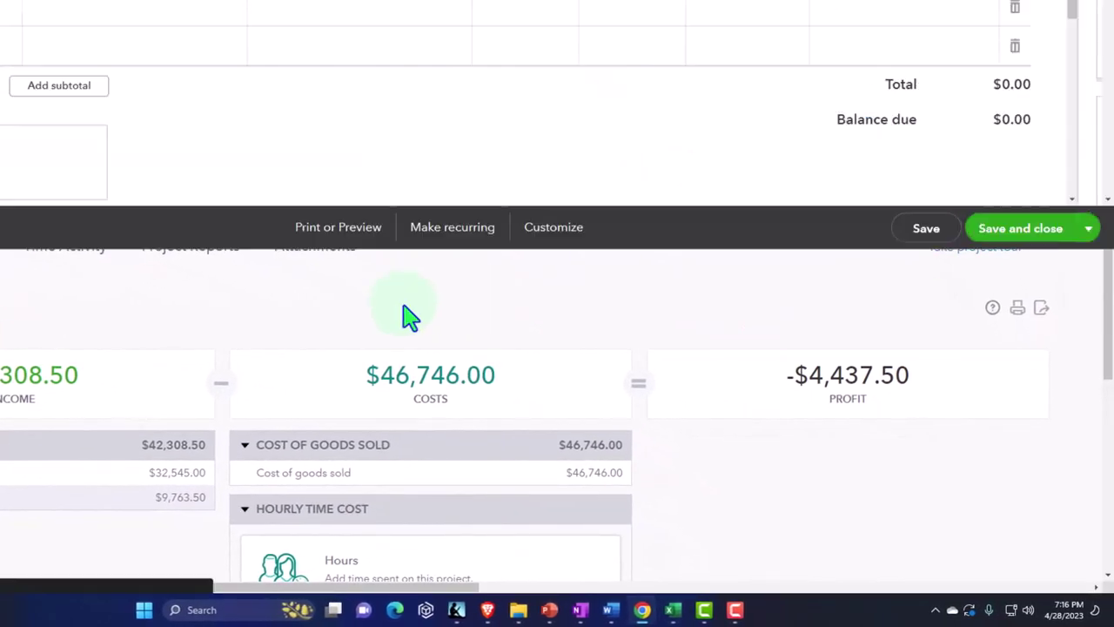
Add the April 15 billable expenses for Materials, Labor and Overhead to the invoice, and collapse the list of suggested transactions.
scroll(1010, 166, "down", 3)
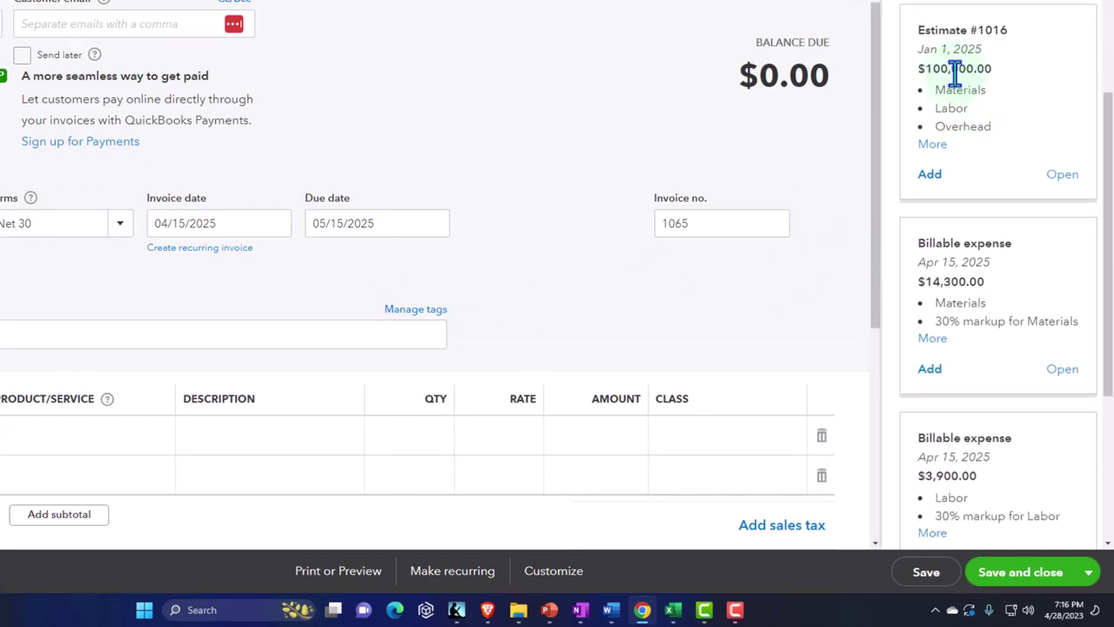
scroll(980, 194, "down", 3)
left_click(929, 157)
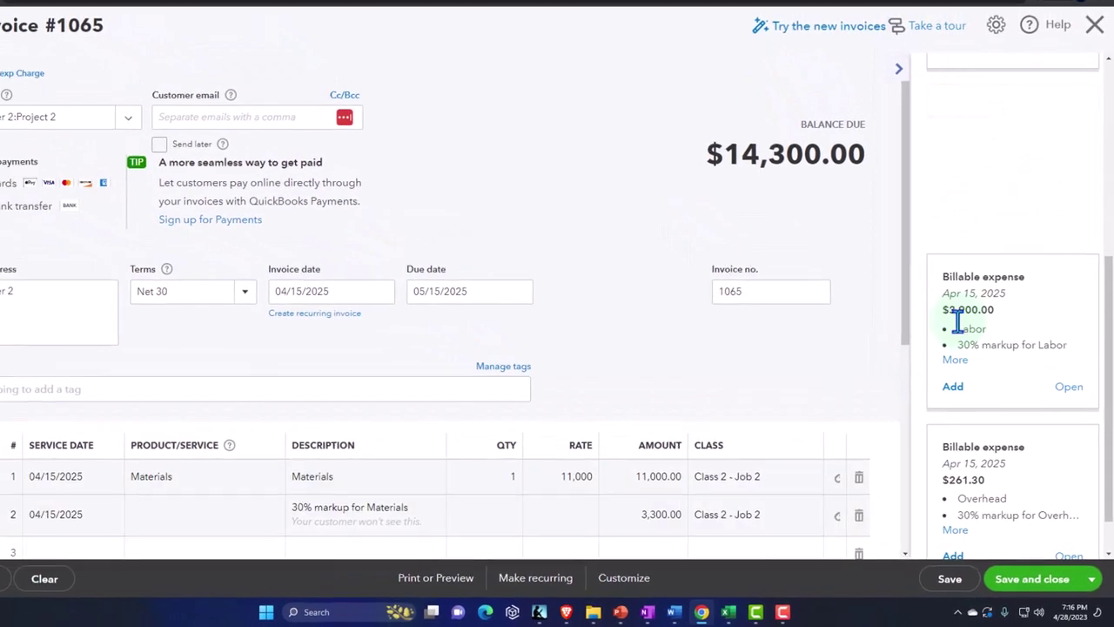
left_click(950, 337)
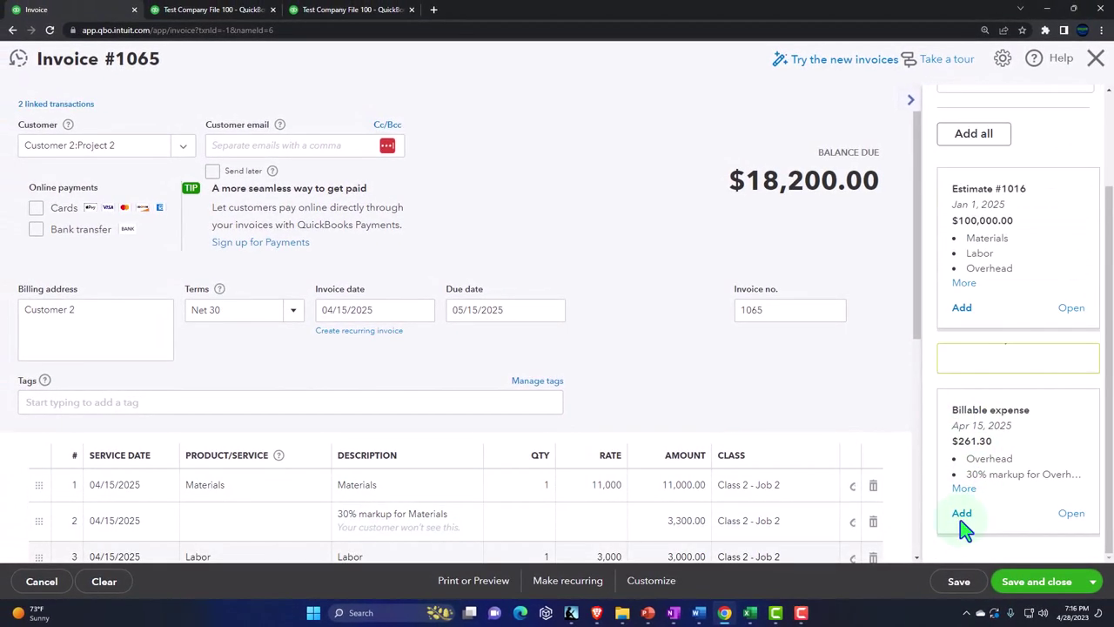
left_click(962, 515)
left_click(910, 99)
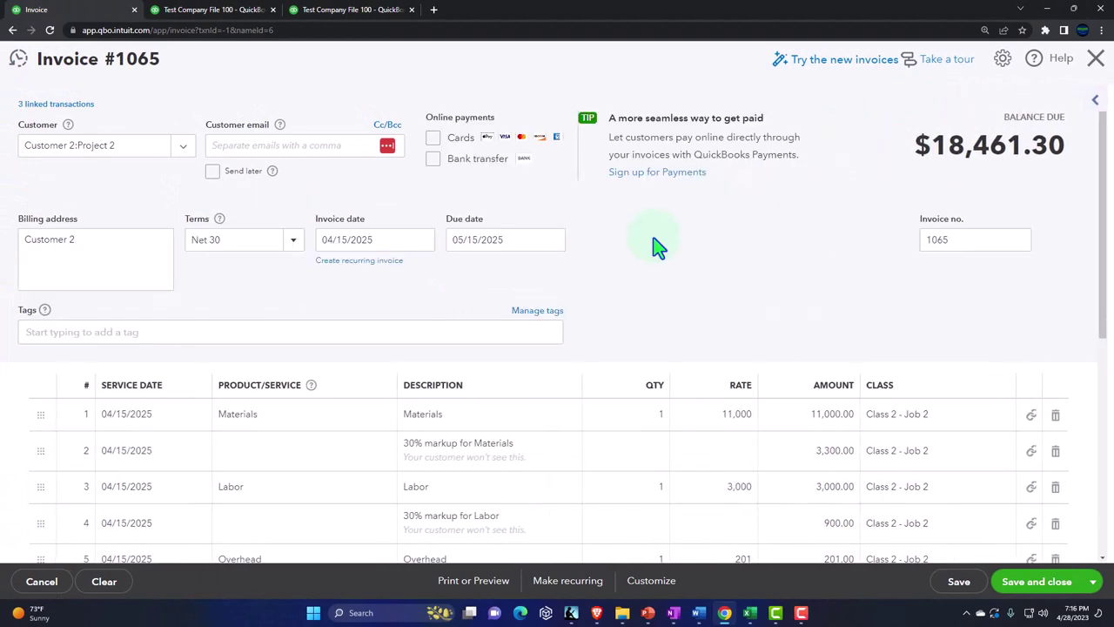
Compare the invoice total with the 4/30 Revenue and Work in Progress amounts in the Excel project worksheet.
scroll(648, 252, "down", 2)
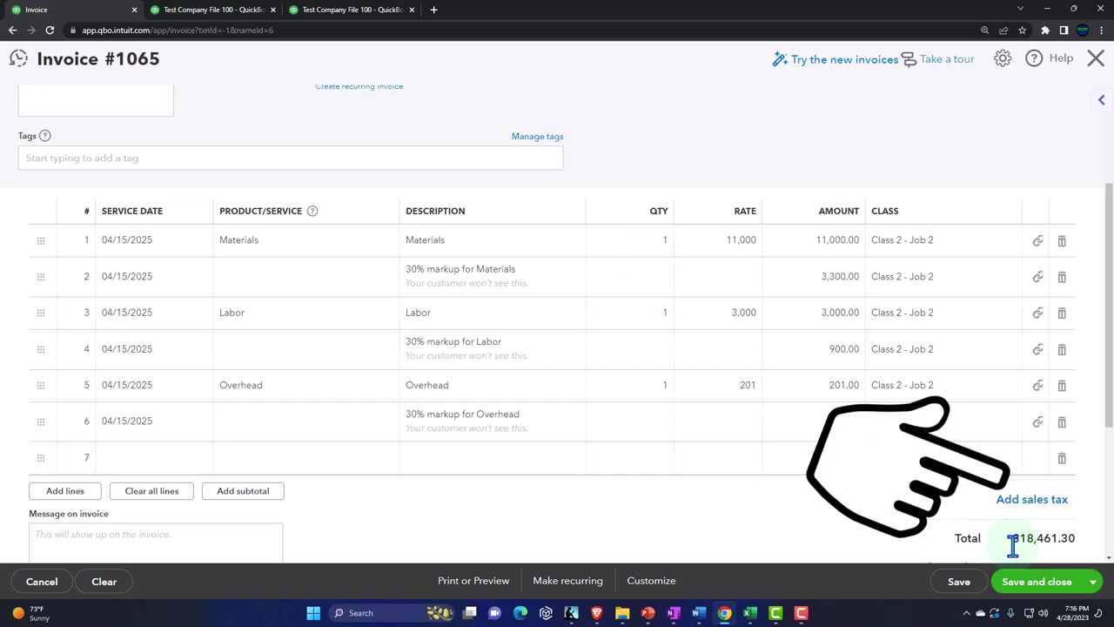
mouse_move(750, 613)
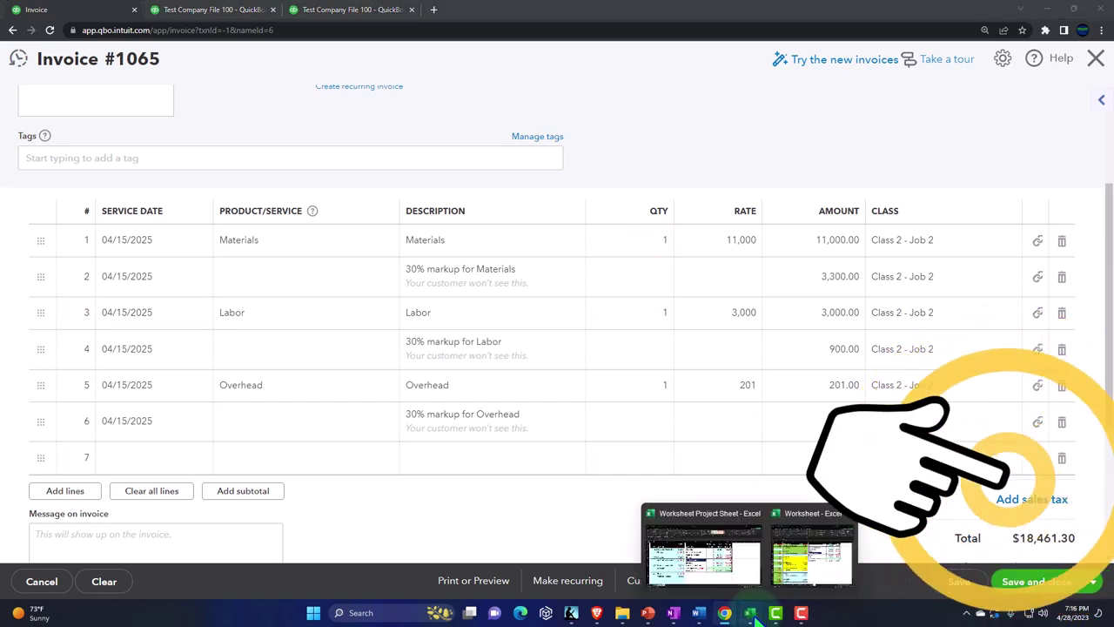
left_click(703, 549)
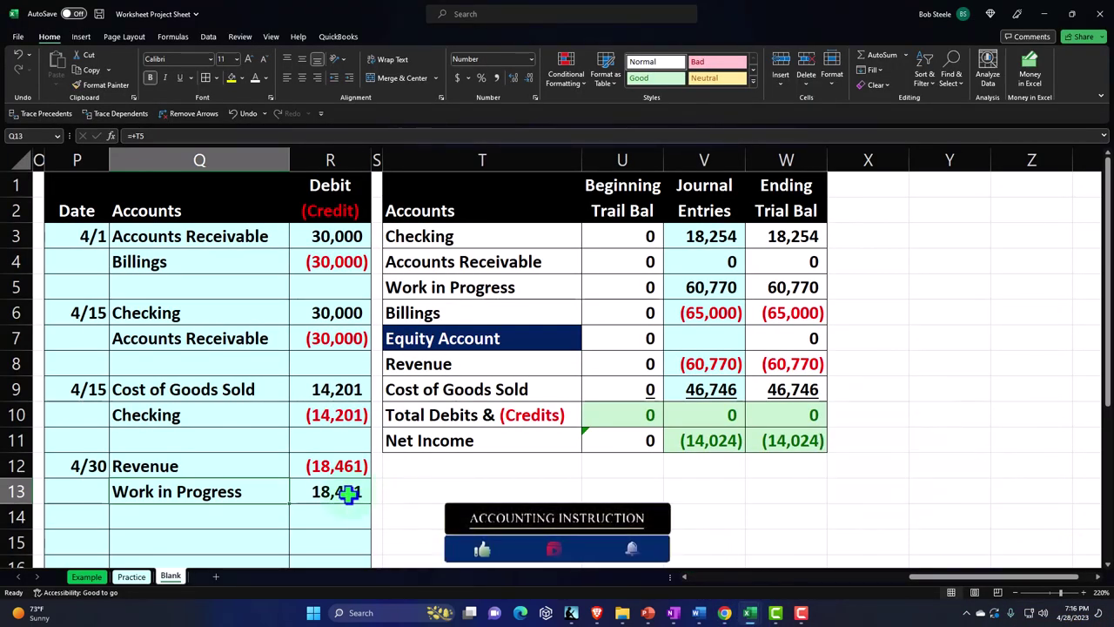
left_click(1044, 14)
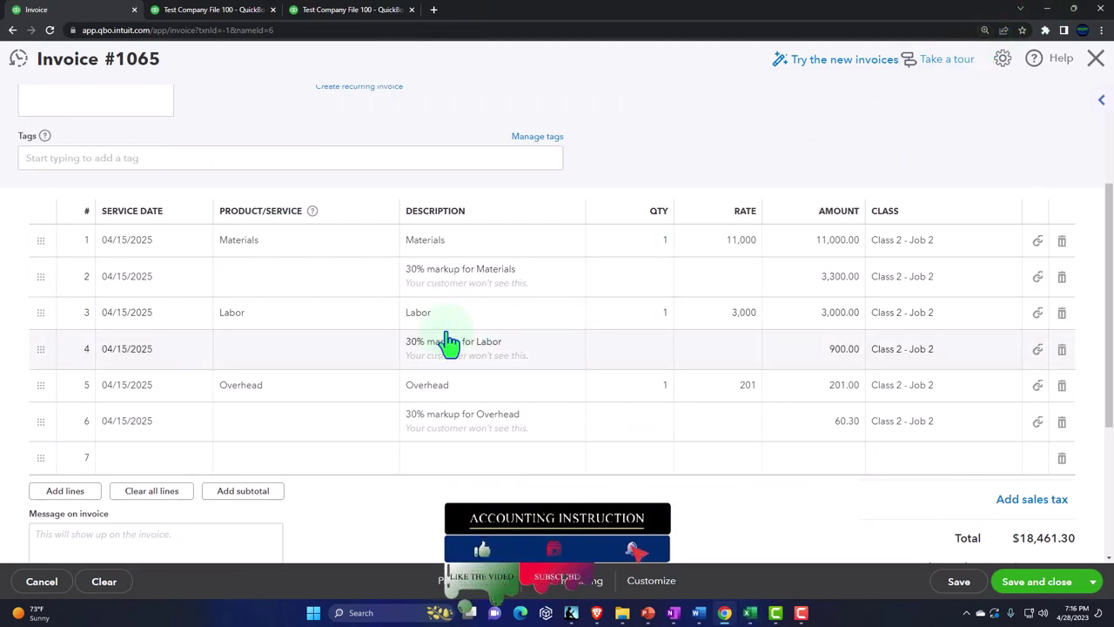
scroll(448, 344, "down", 2)
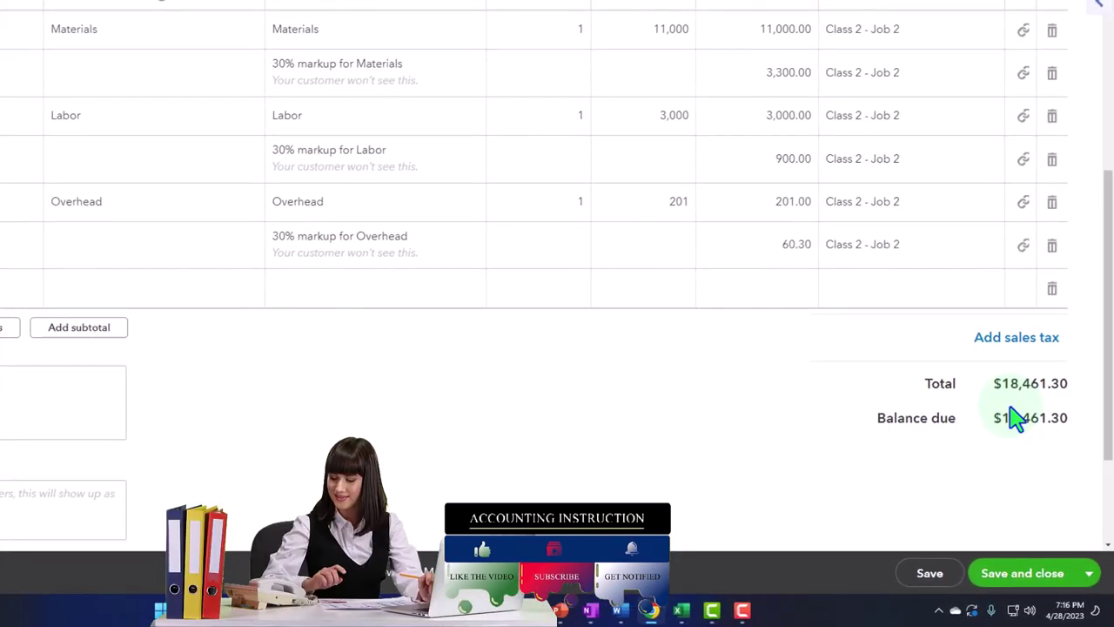
scroll(781, 453, "up", 1)
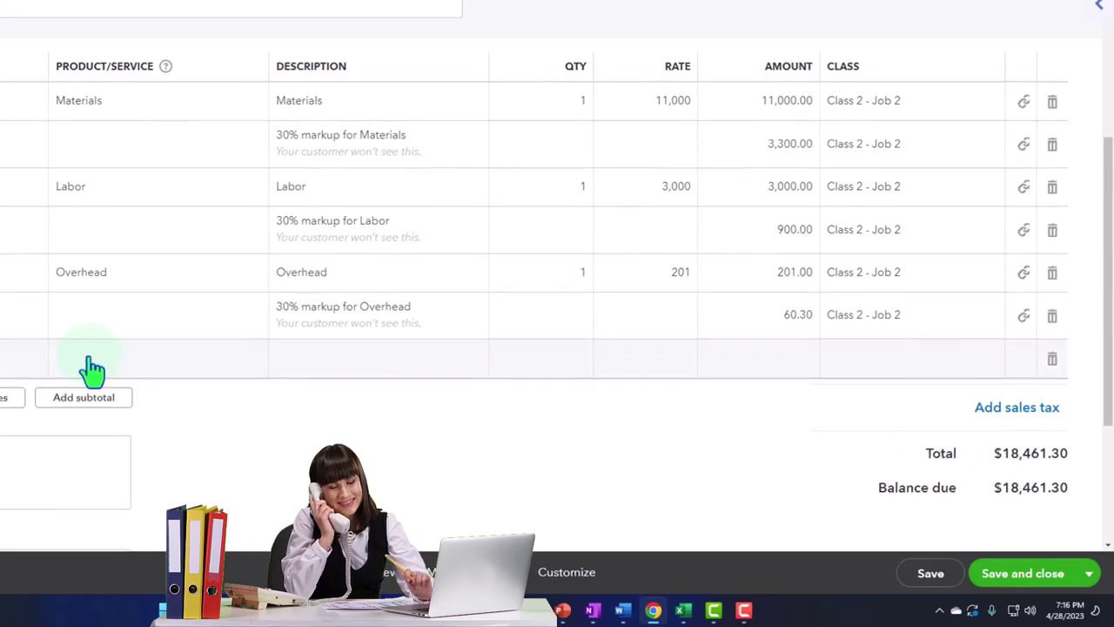
Add a Work in Progress line to the invoice with an amount of -18,461.30.
left_click(132, 376)
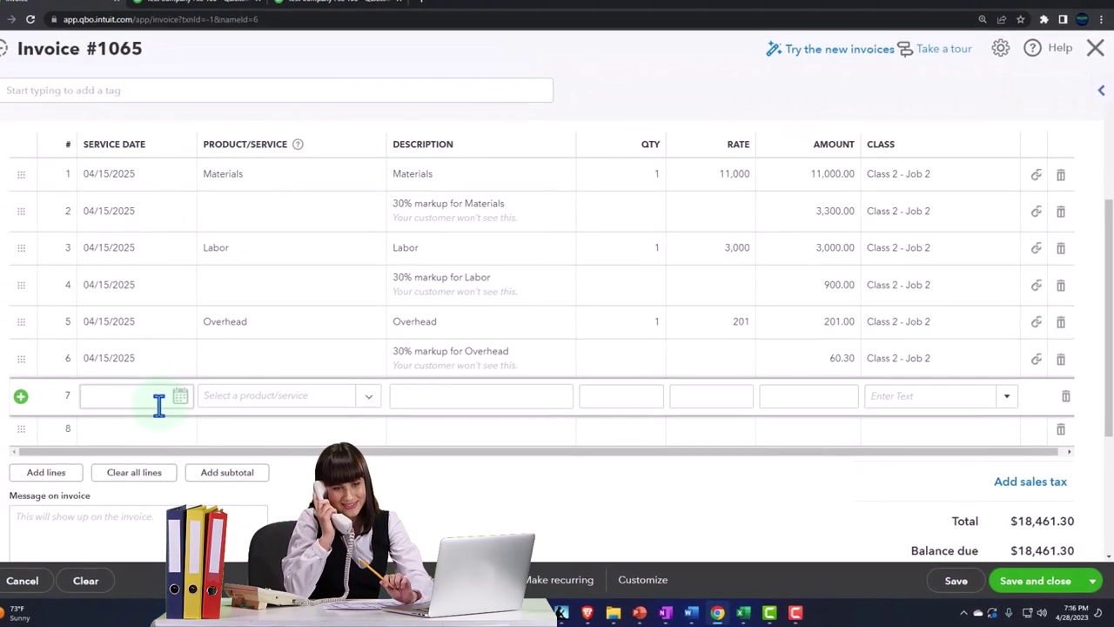
left_click(152, 382)
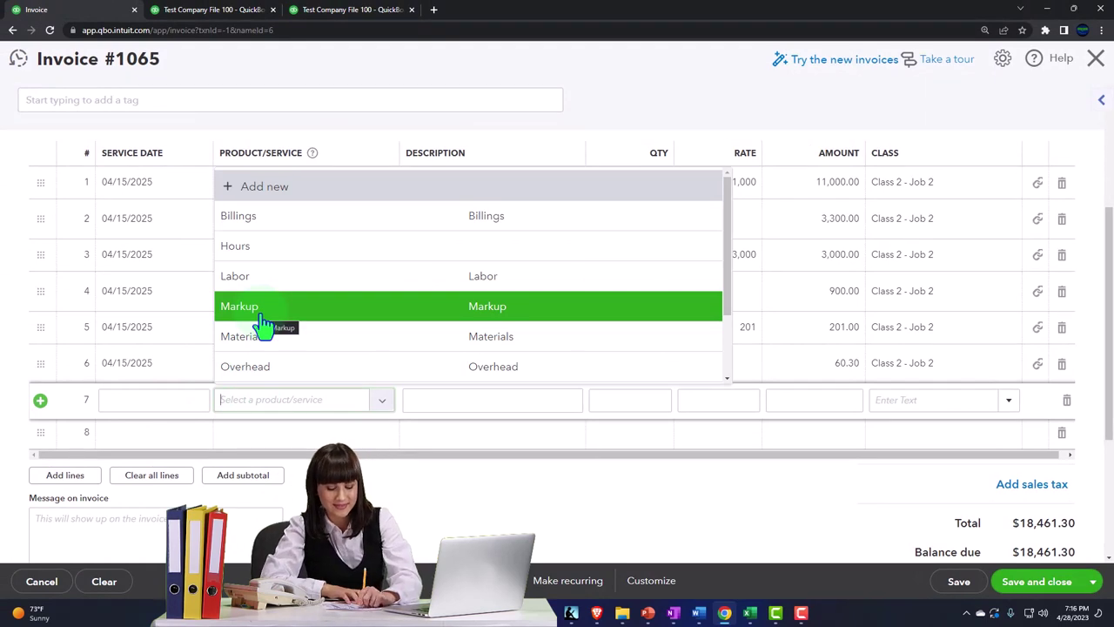
scroll(264, 324, "down", 2)
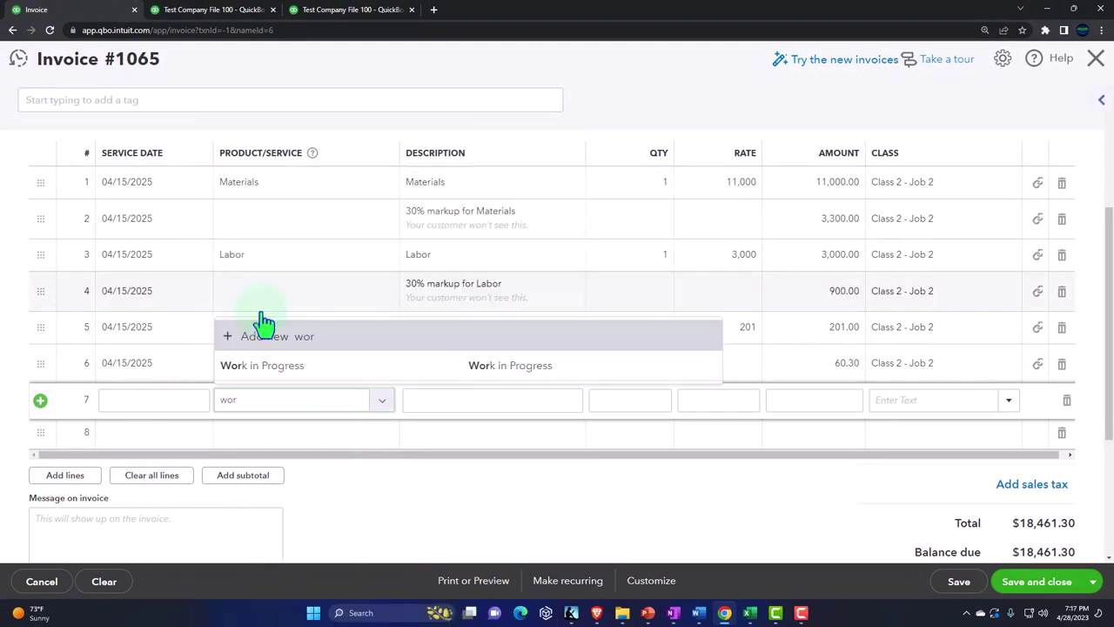
key("Tab")
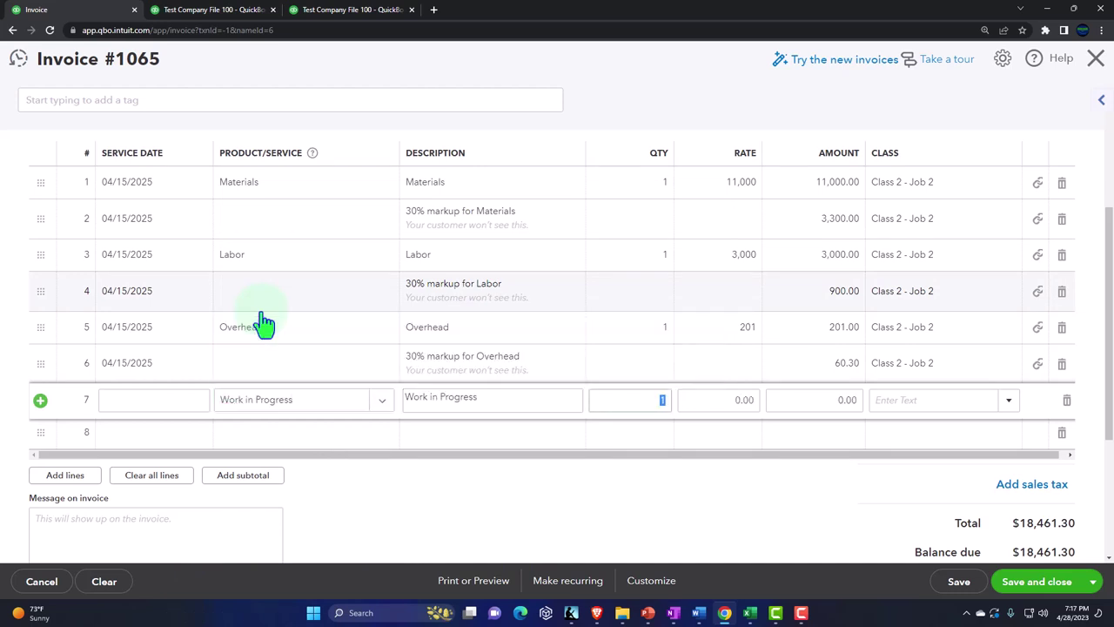
type("-18,461")
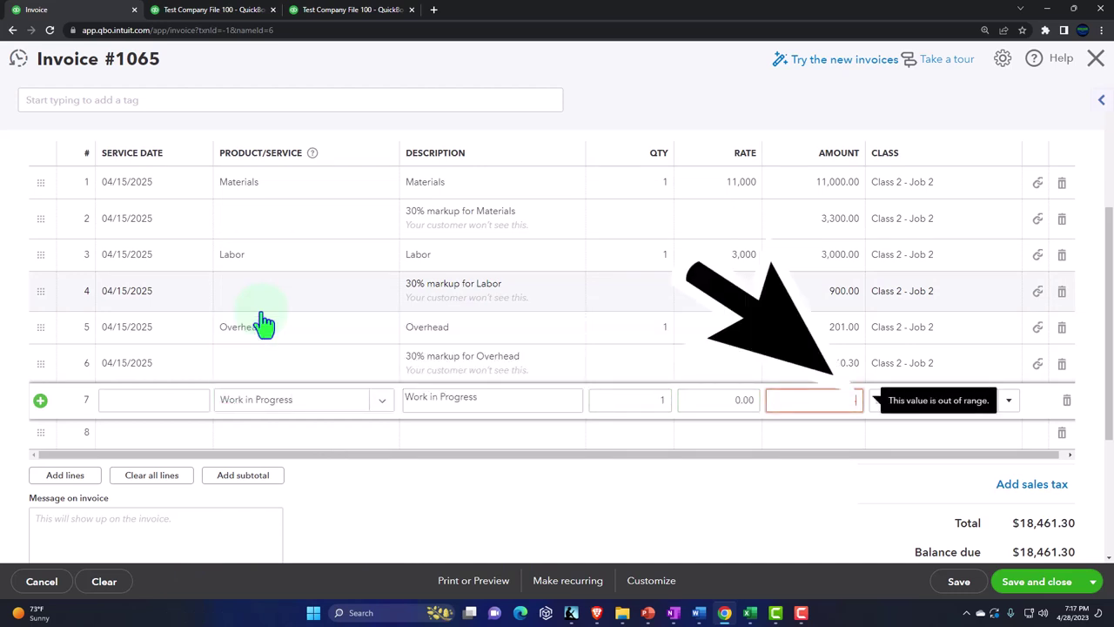
type(".30")
key("Tab")
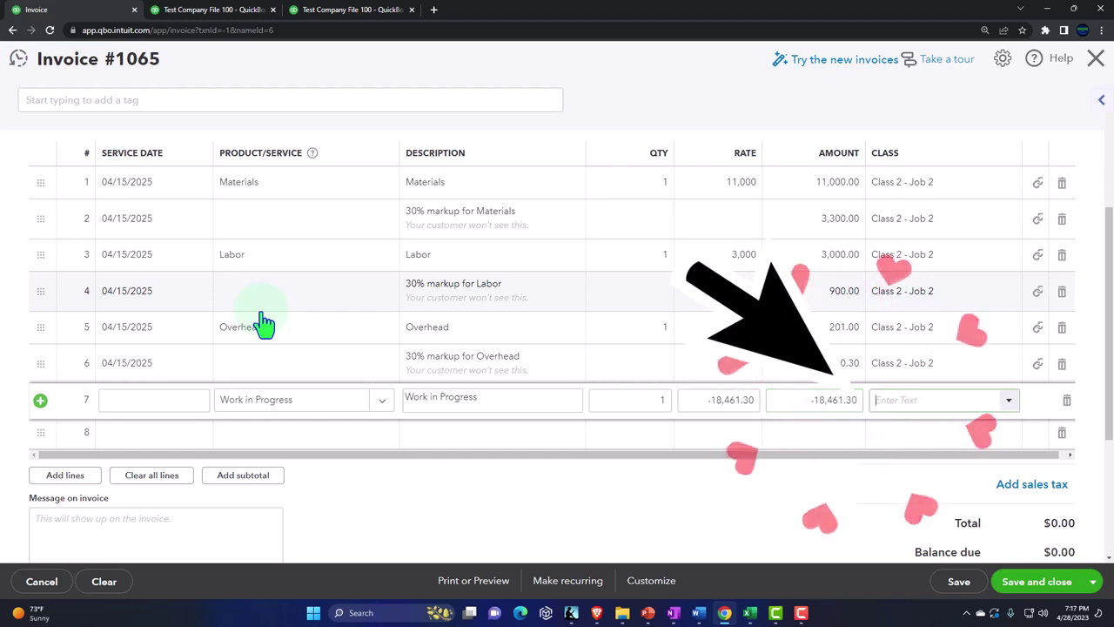
Assign Class 2 - Job 2 to the invoice's Work in Progress line.
type("c")
key("Down")
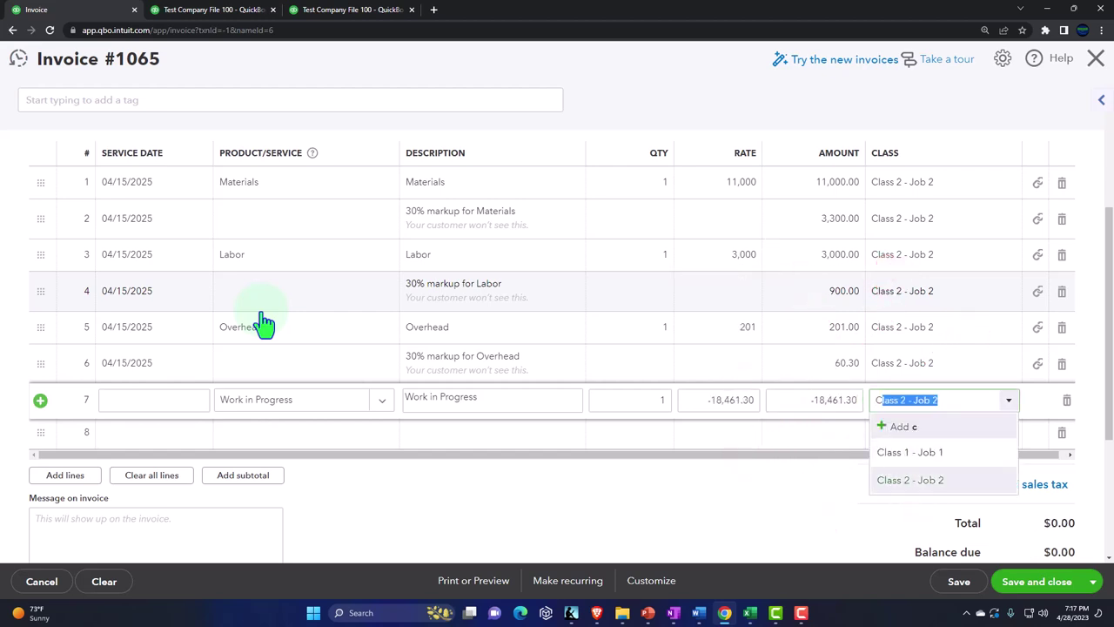
key("Return")
key("Tab")
Save the Project 2 invoice and close the blank invoice form to return to the project overview.
scroll(737, 478, "down", 2)
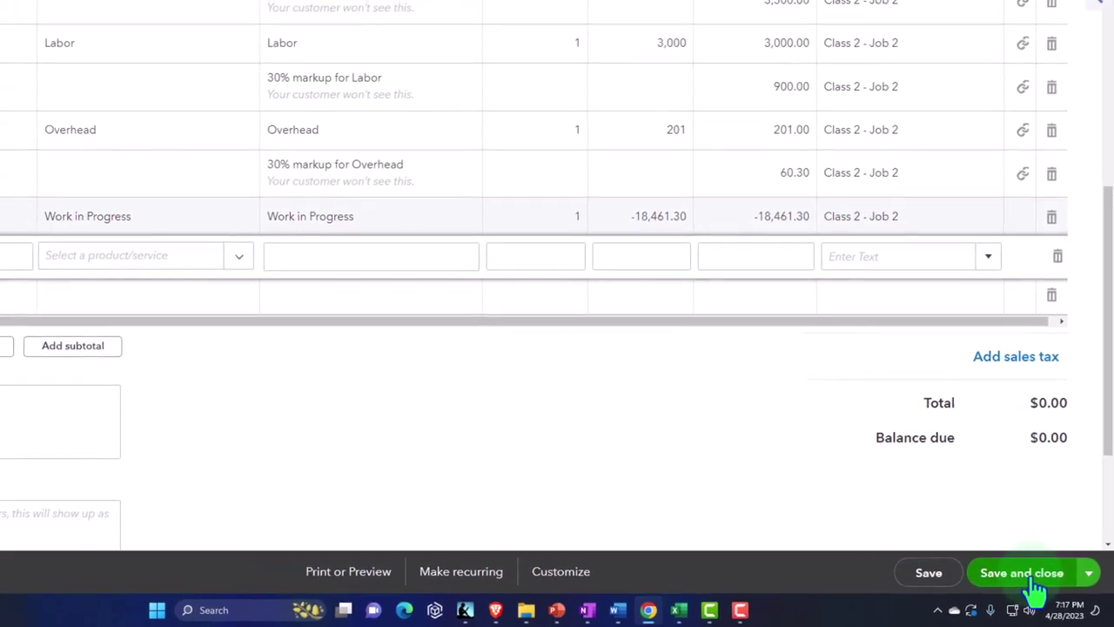
left_click(1027, 574)
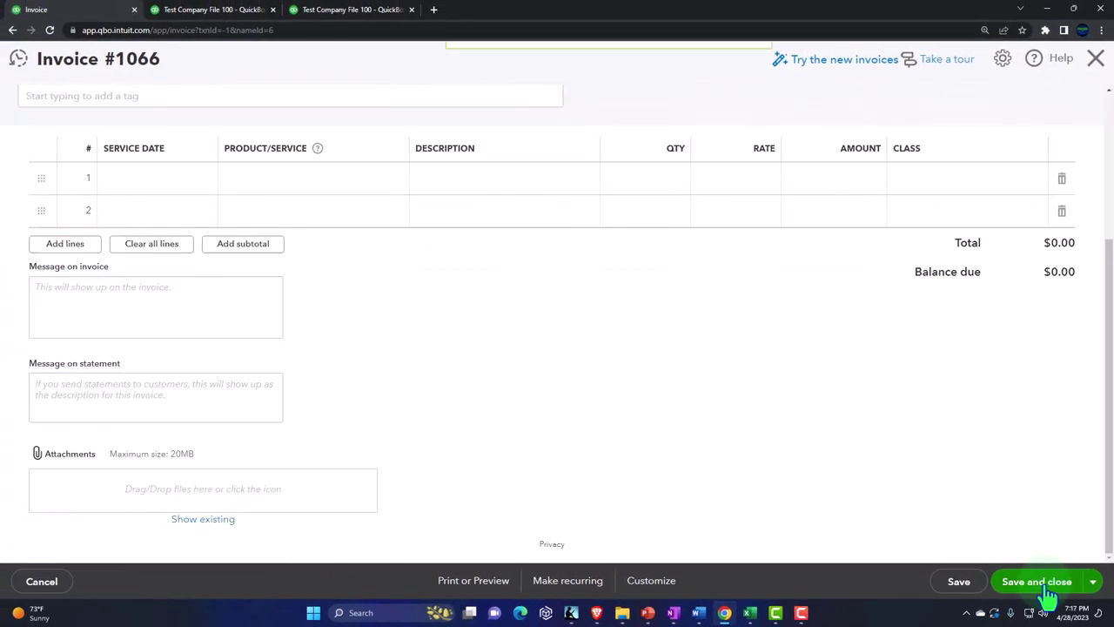
left_click(1041, 583)
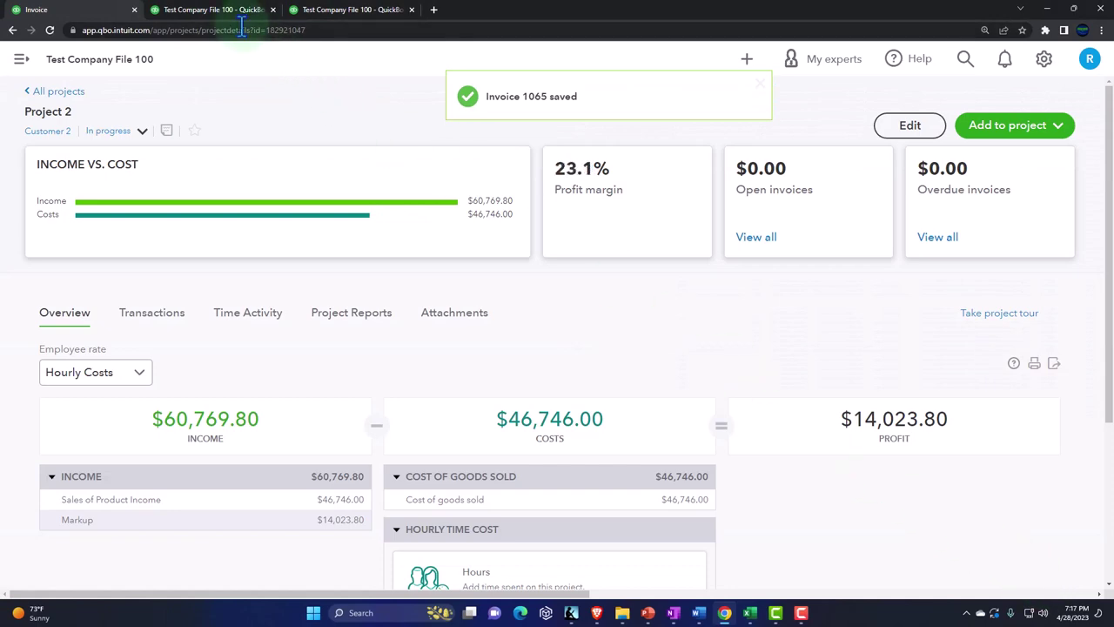
Review the Balance Sheet report by class, checking the Work in Progress and Billings balances for Job 2.
left_click(222, 11)
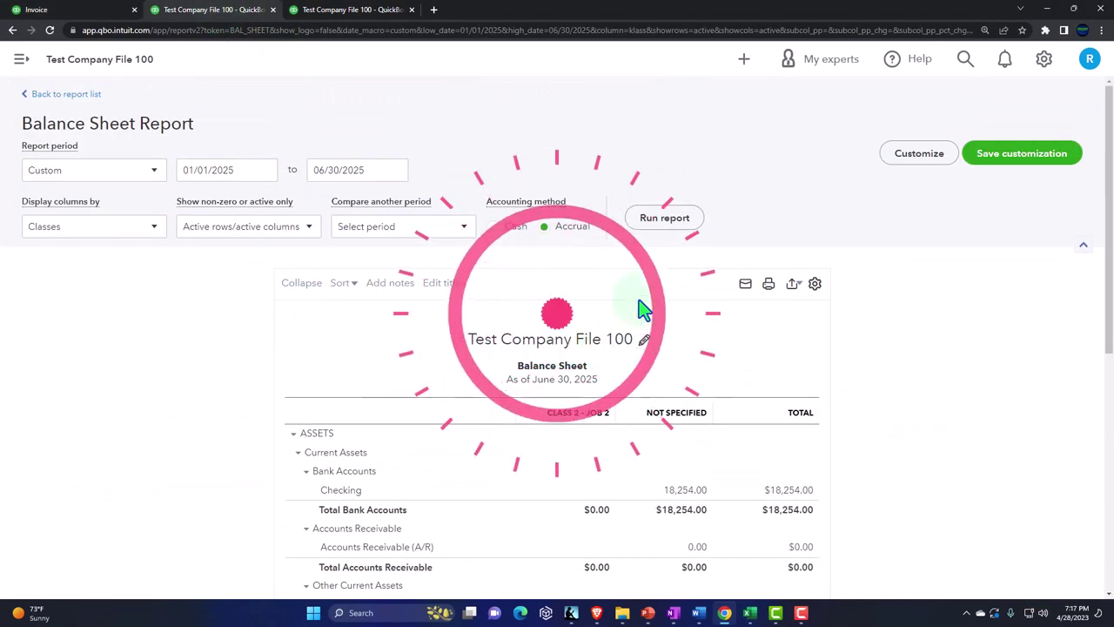
scroll(657, 228, "down", 2)
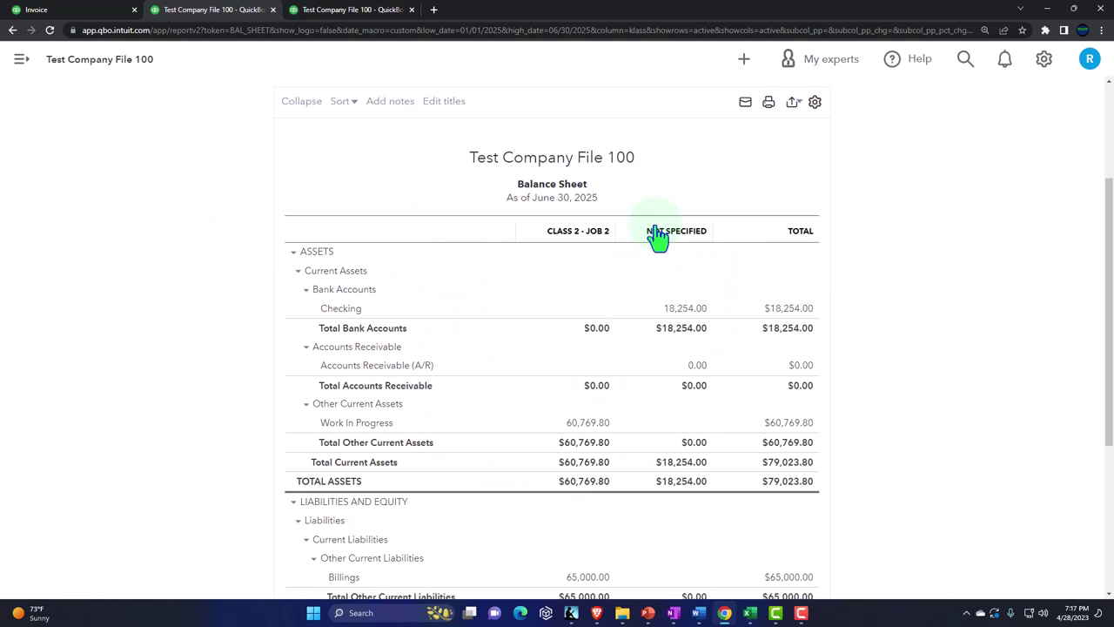
scroll(658, 236, "down", 1)
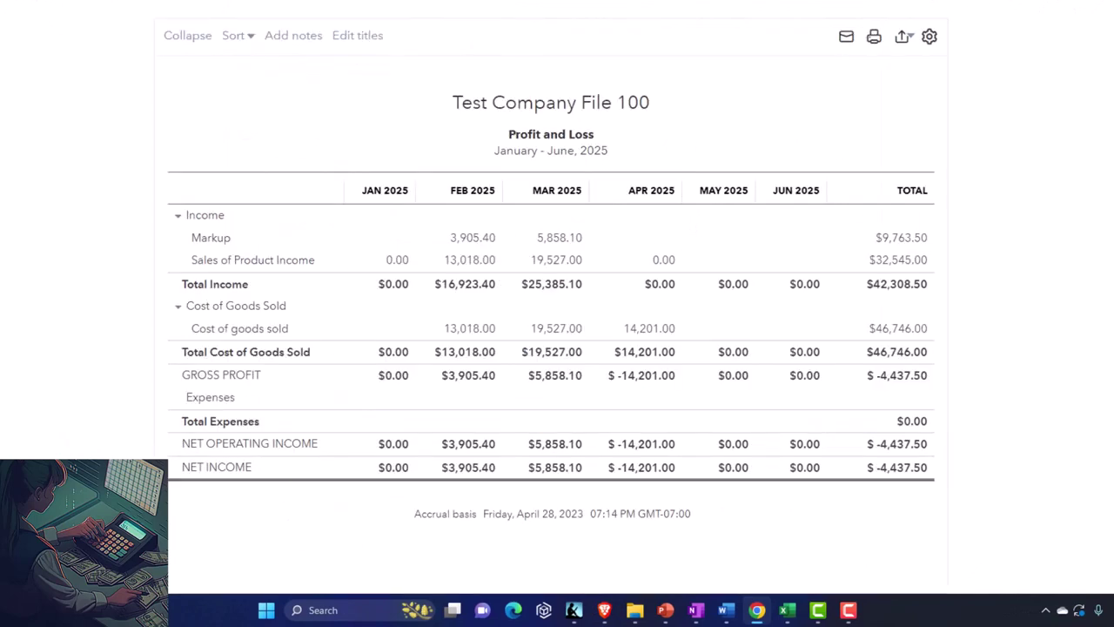
Refresh the Profit and Loss report by month, and rerun it for 07/01/2025 to 12/31/2025 to review those months.
left_click(707, 109)
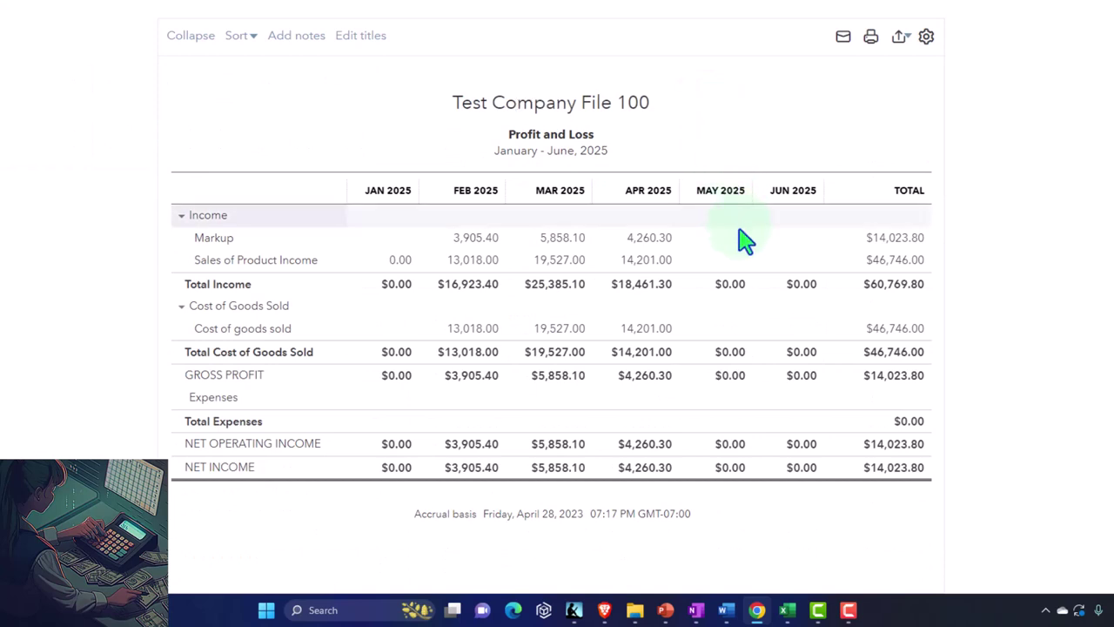
left_click(663, 263)
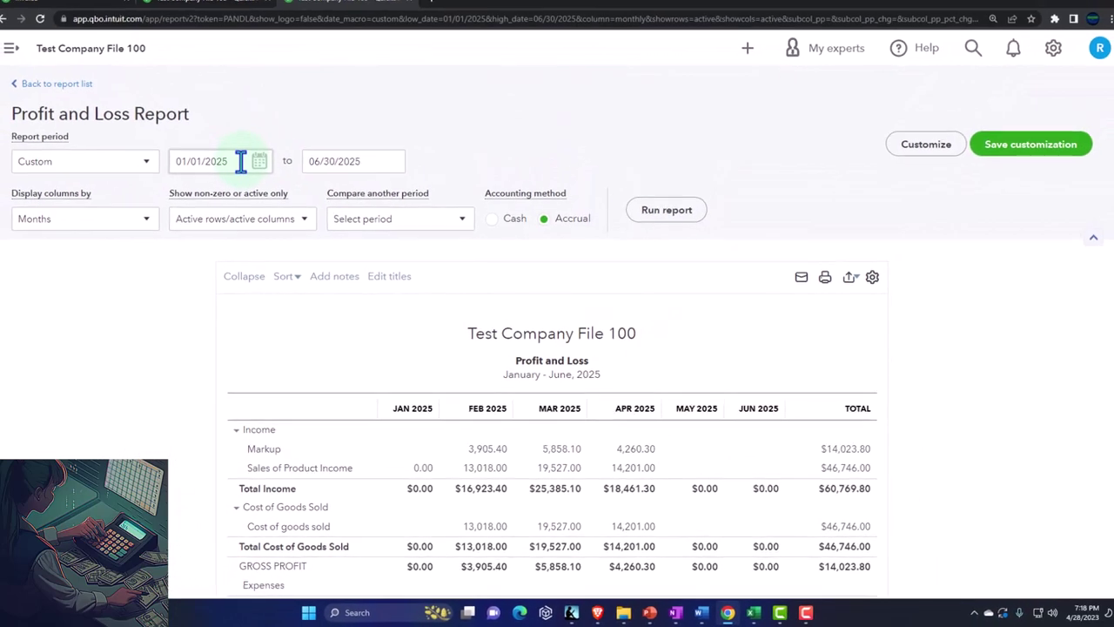
left_click_drag(248, 170, 178, 234)
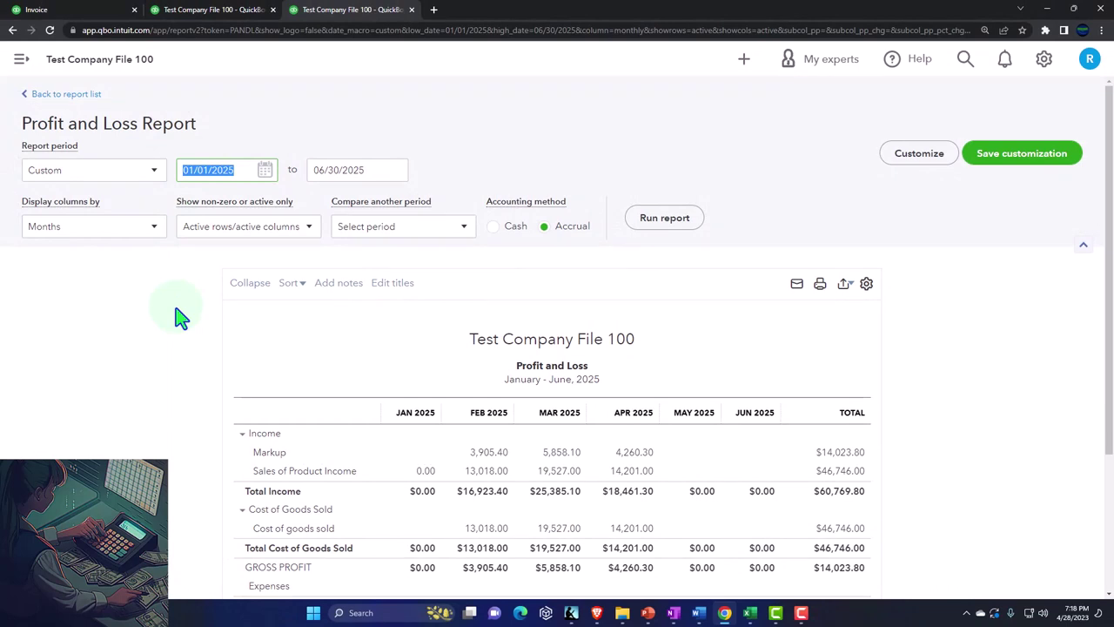
type("070")
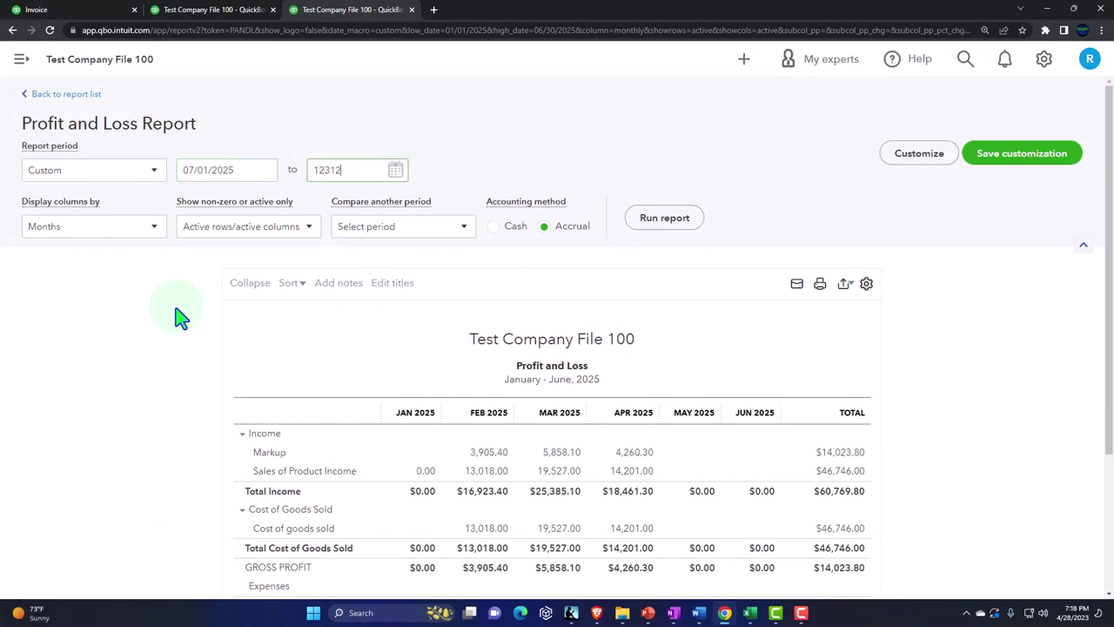
left_click(664, 219)
scroll(665, 234, "down", 2)
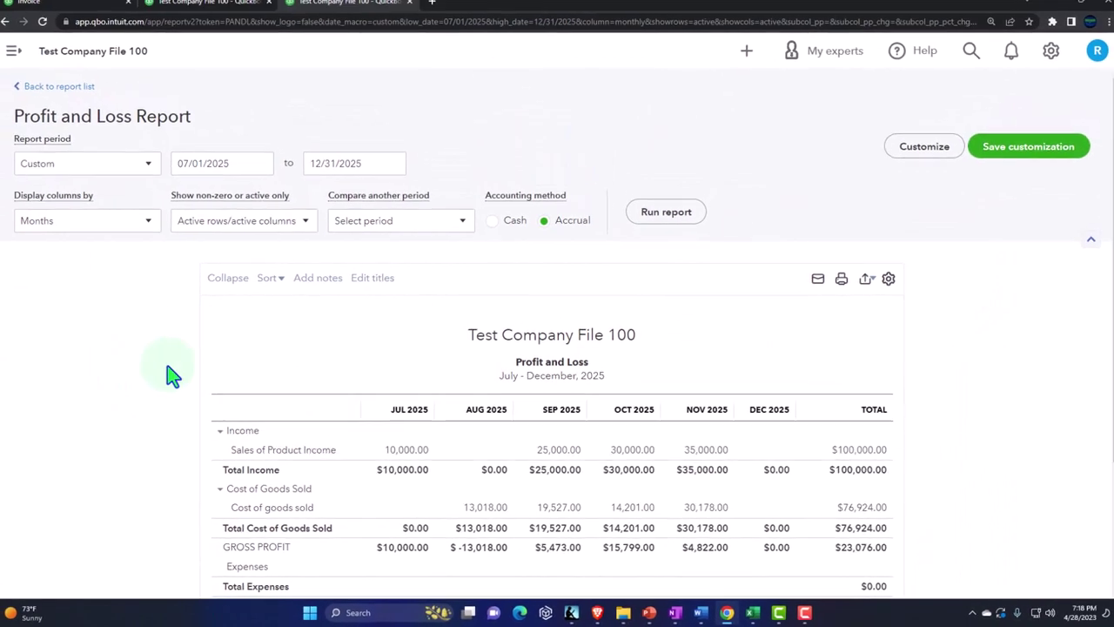
Rerun the Profit and Loss report for 01/01/2025 to 06/30/2025 and check the April income and cost figures.
left_click(239, 169)
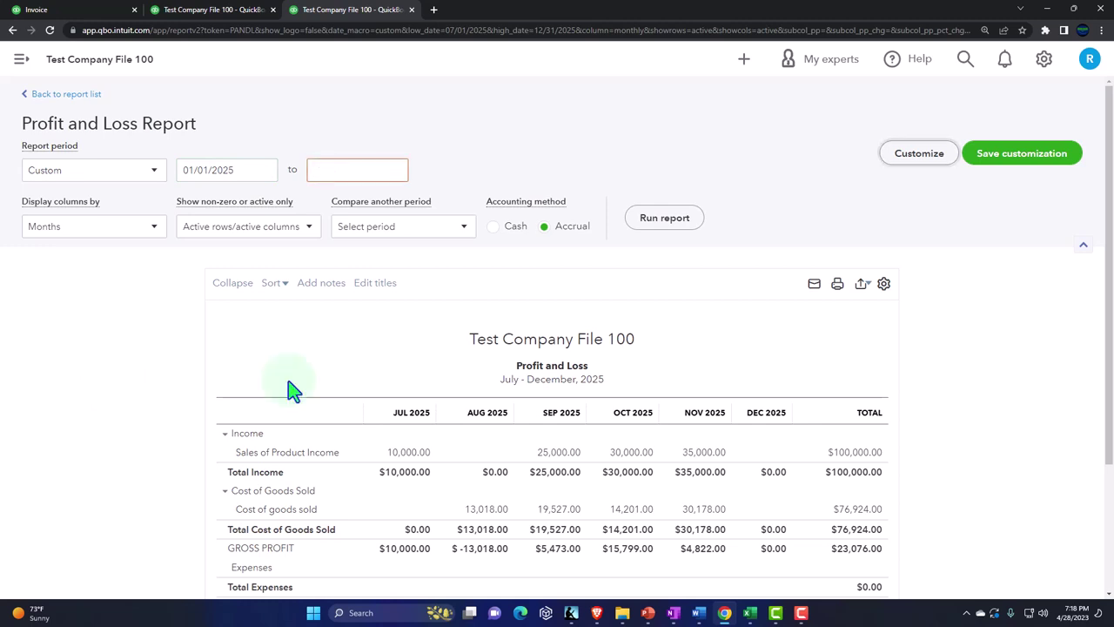
left_click(667, 221)
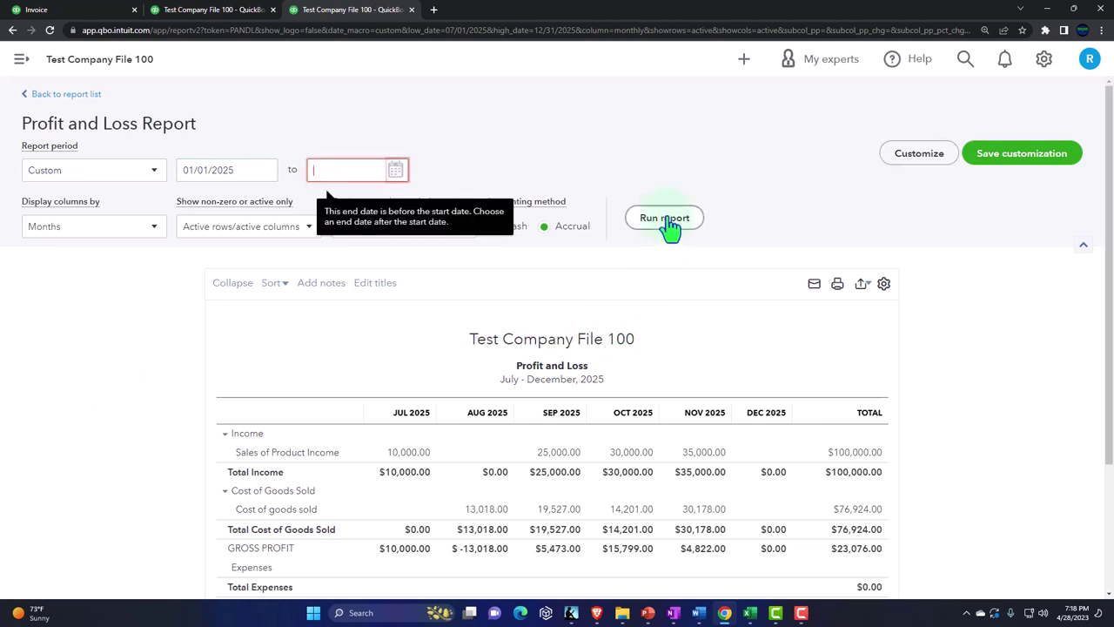
left_click(325, 169)
type("0630")
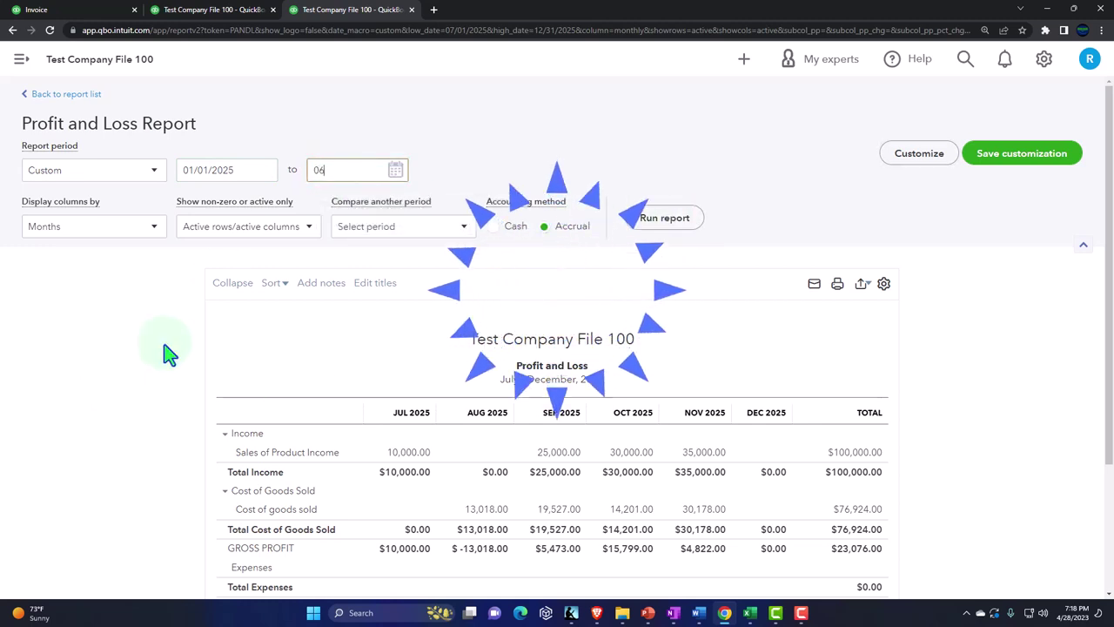
left_click(169, 353)
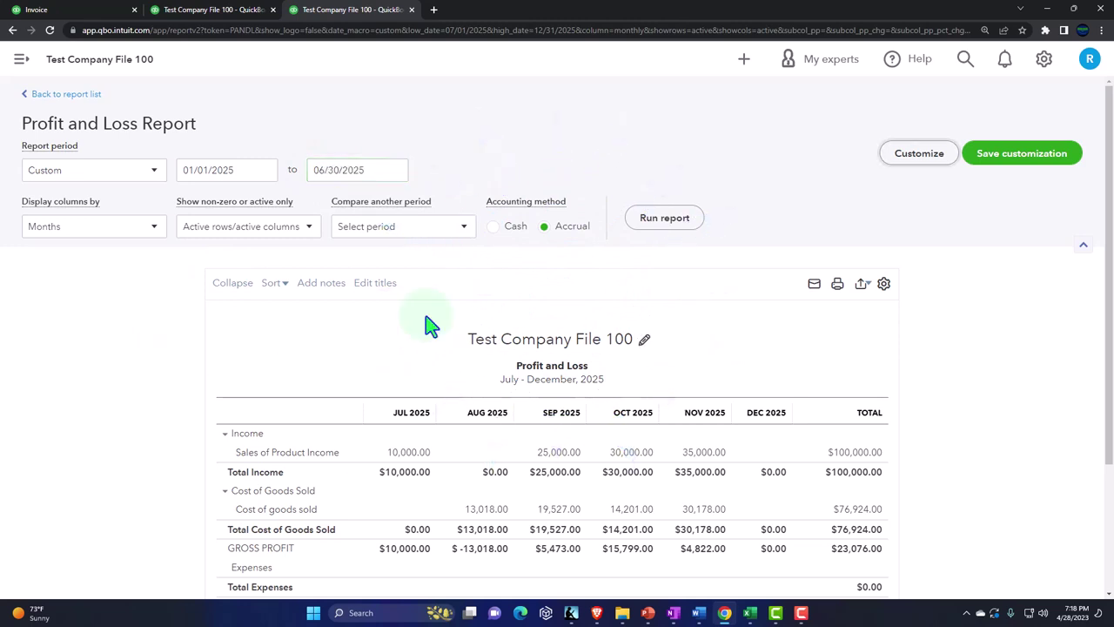
left_click(665, 218)
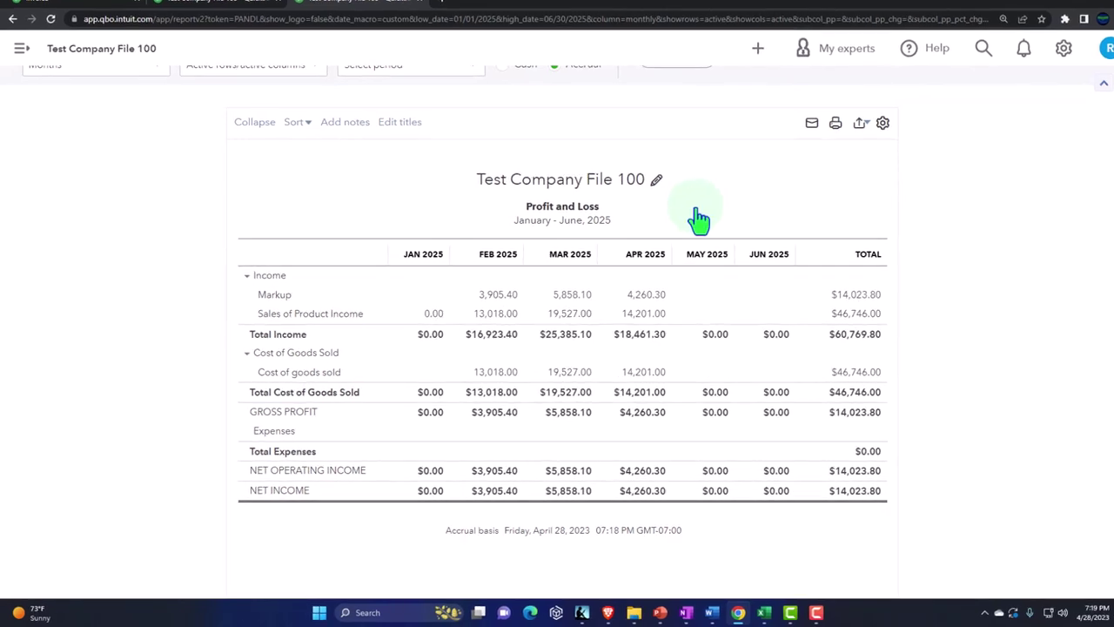
Switch to the Worksheet Project Sheet workbook in Excel and enter the date 5/1 in P15 for a new journal entry.
mouse_move(754, 614)
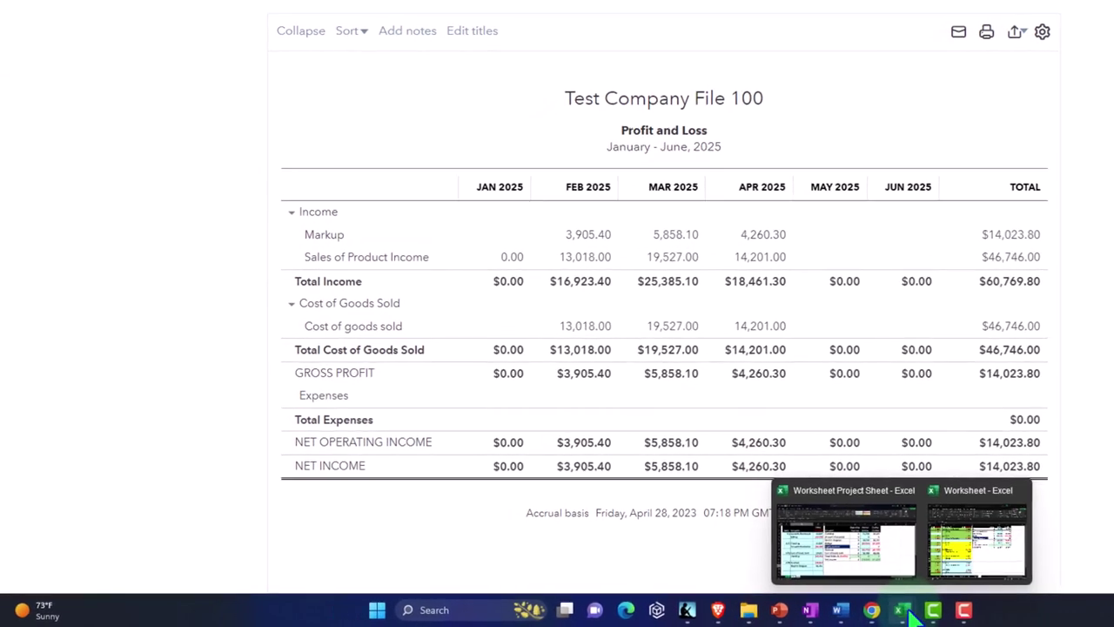
left_click(888, 544)
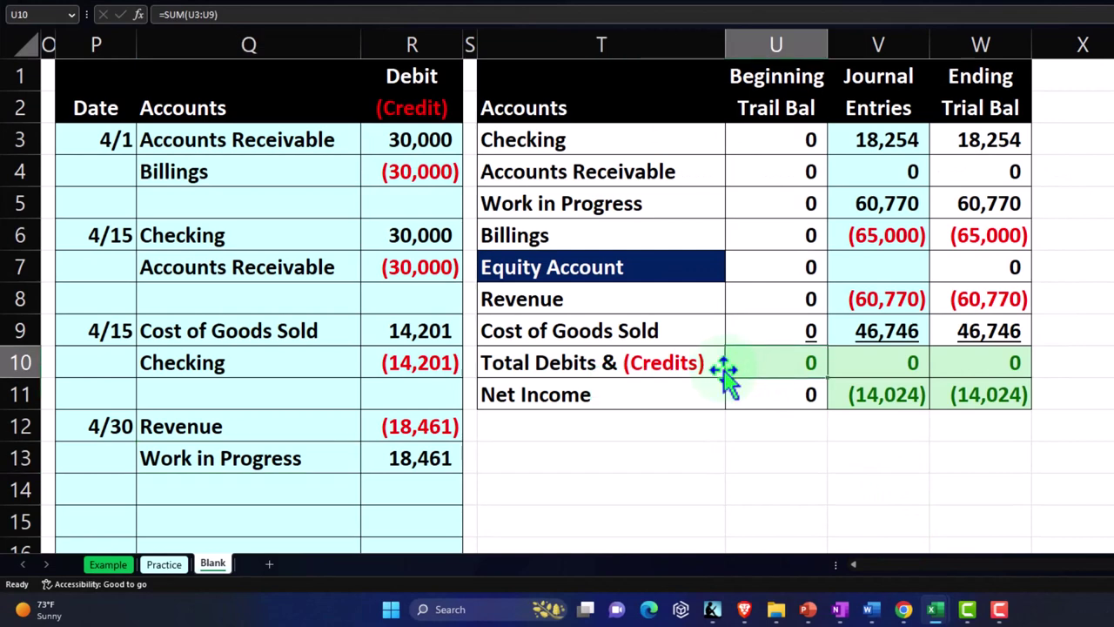
key("Left")
key("Left")
key("Left")
key("Left")
key("Left")
key("Left")
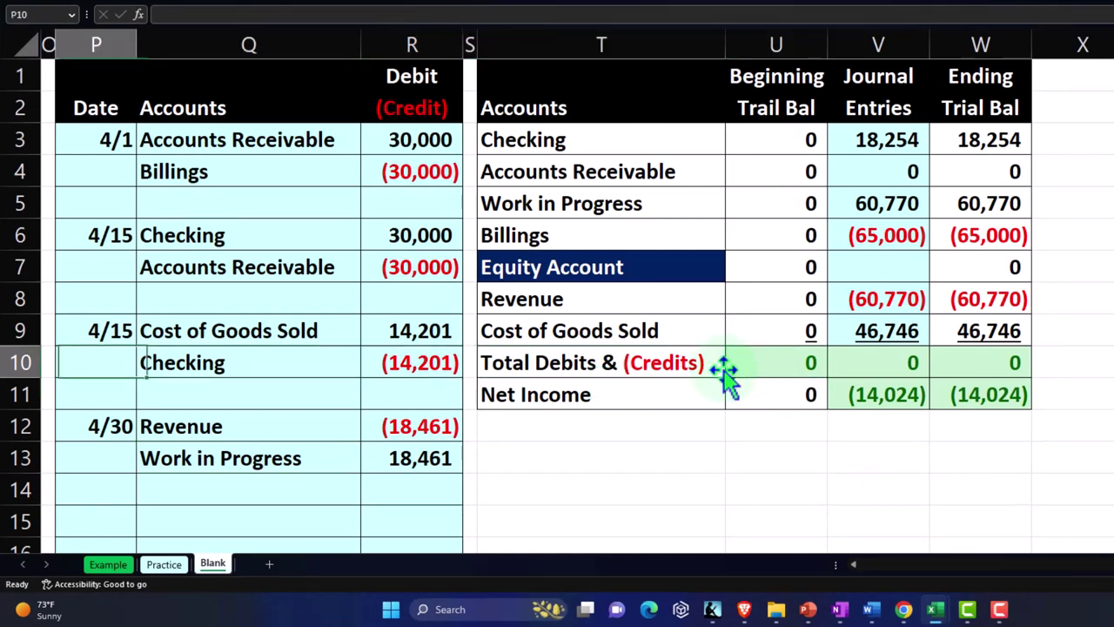
key("Down")
key("Down")
key("Down")
key("Down")
key("Down")
key("Down")
key("Down")
key("Down")
key("Down")
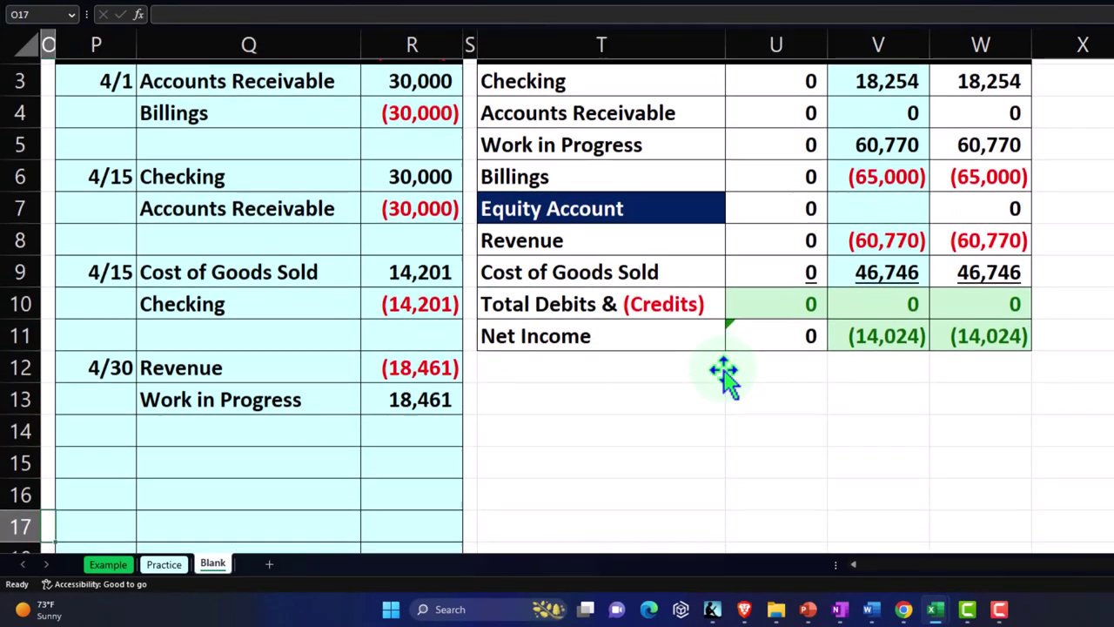
key("Up")
key("Up")
key("Up")
key("Up")
key("Right")
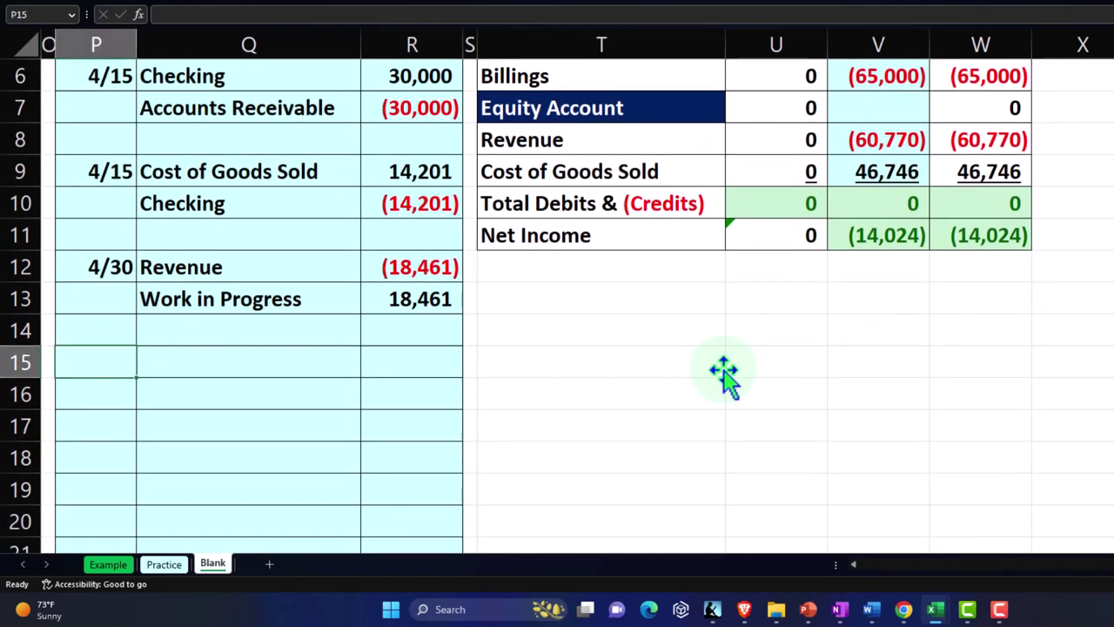
type("5/")
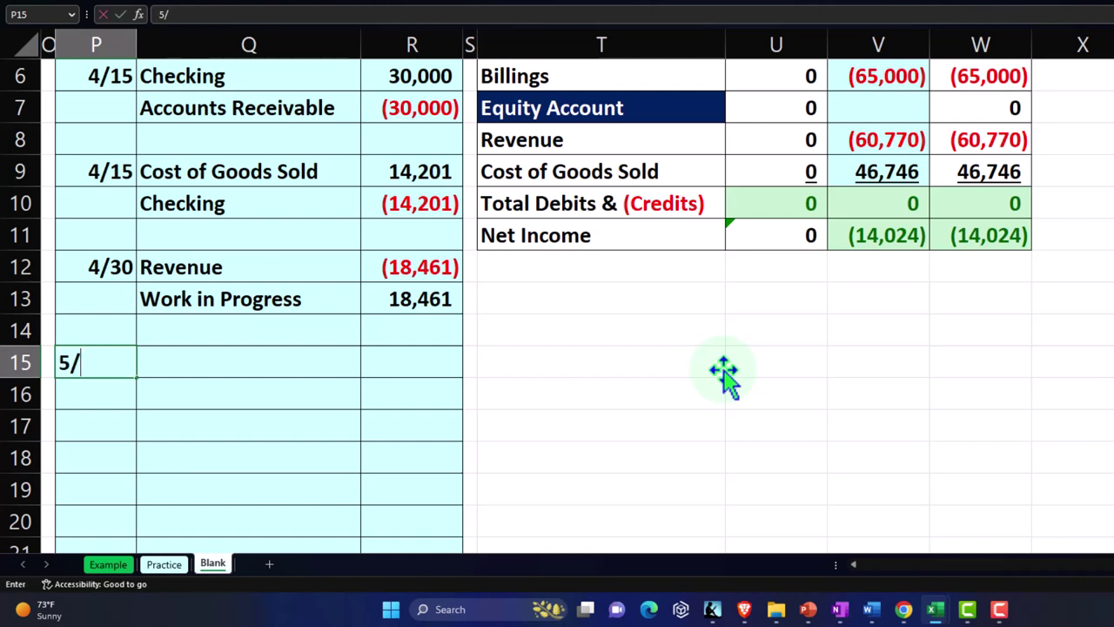
type("1")
key("Return")
Fill Q15 with the Accounts Receivable account name by referencing cell T4 in the trial balance.
key("Right")
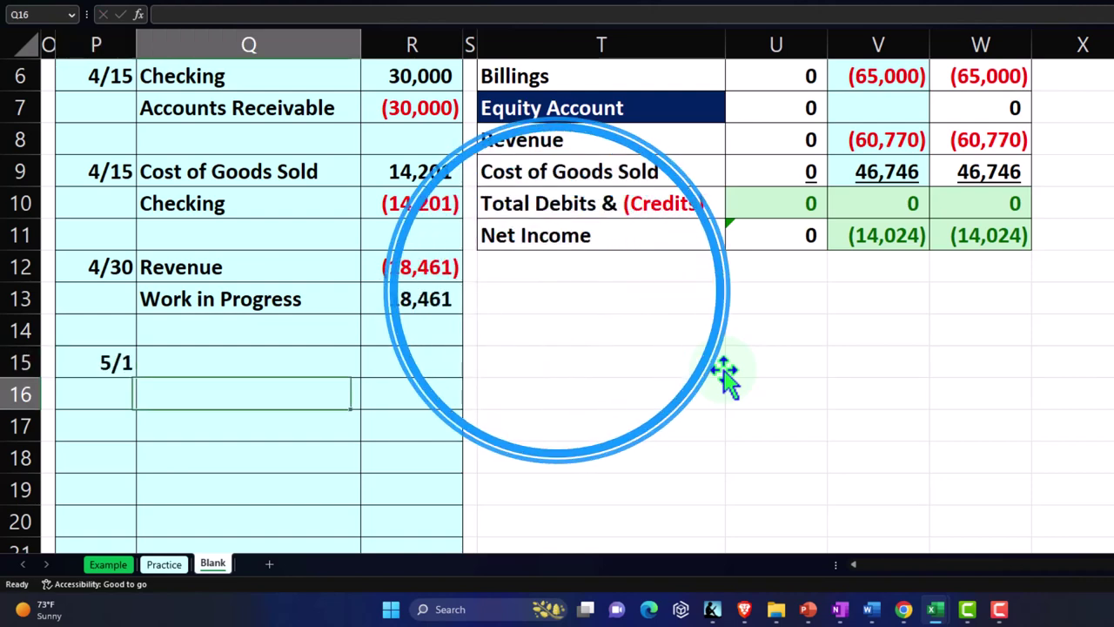
key("Up")
type("+")
key("Up")
key("Up")
key("Up")
key("Up")
key("Up")
key("Up")
key("Up")
key("Up")
key("Up")
key("Up")
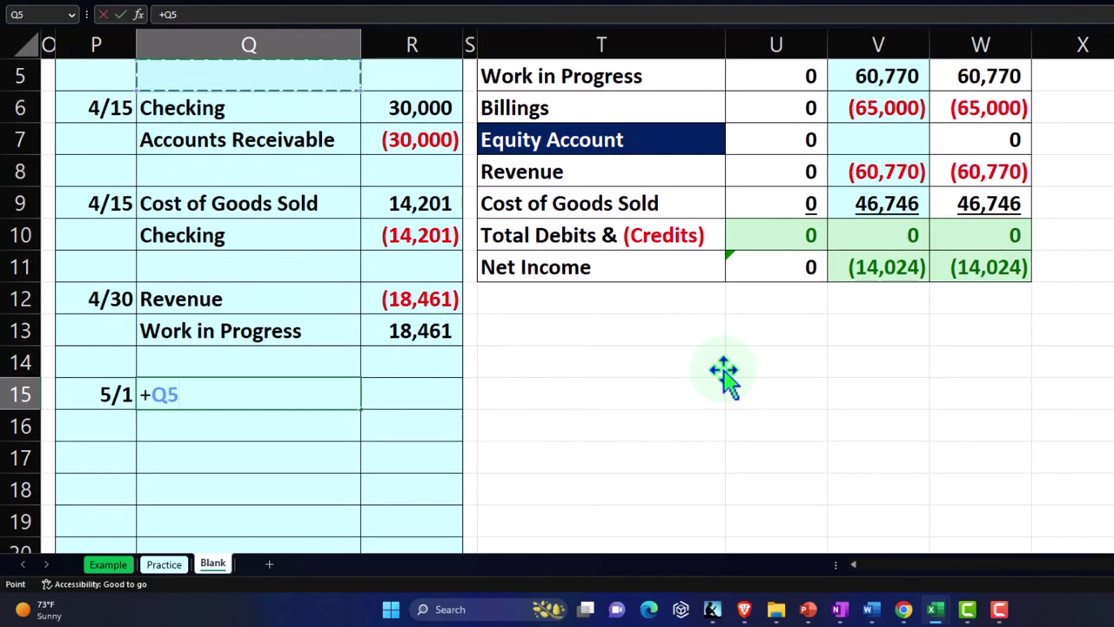
key("Up")
key("Up")
key("Up")
key("Down")
key("Down")
key("Right")
key("Right")
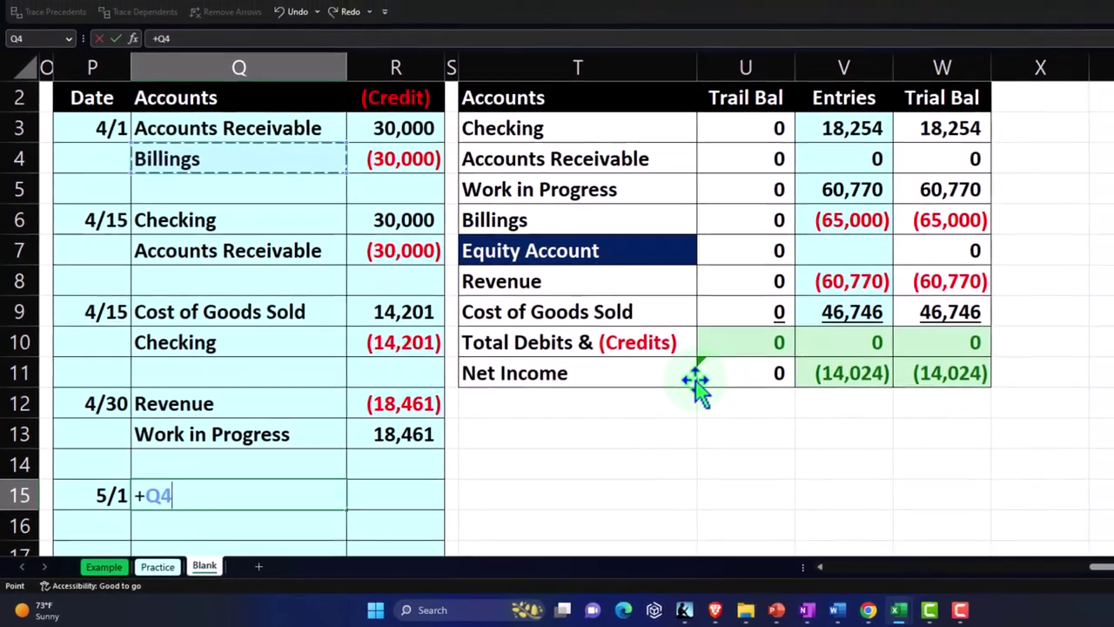
key("Right")
key("Return")
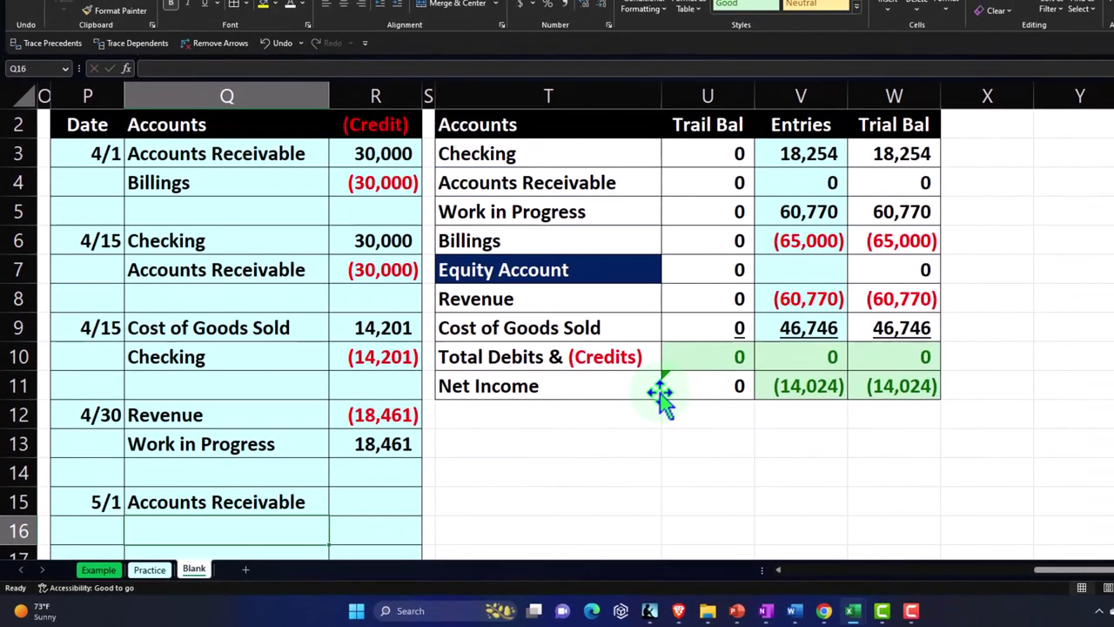
Fill Q16 with the Billings account name by referencing cell T6 in the trial balance.
type("+")
key("Right")
key("Up")
key("Up")
key("Up")
key("Up")
key("Up")
key("Up")
key("Up")
key("Up")
key("Up")
key("Up")
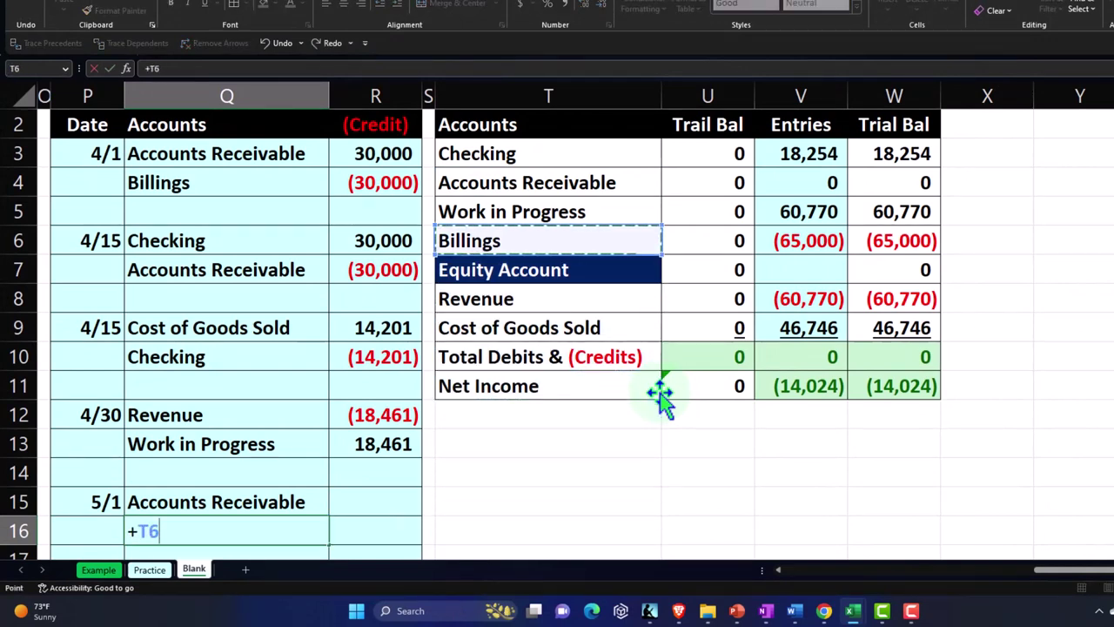
key("Return")
Fill the Accounts Receivable debit in R15 with a reference to the 35,000 billing amount in the project data.
key("Right")
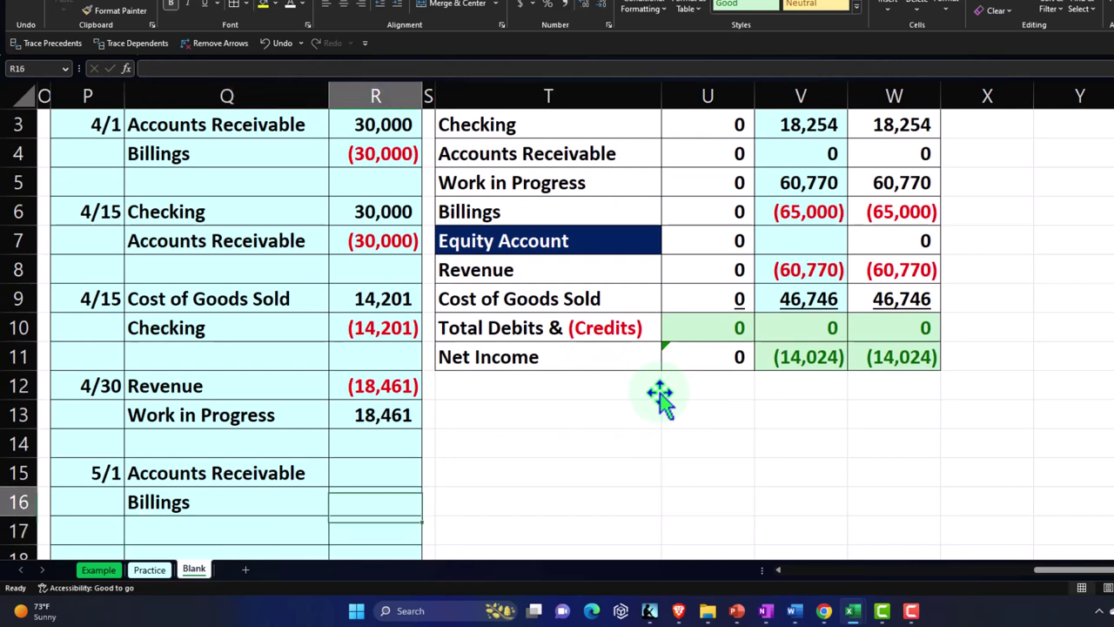
key("Up")
key("Up")
type("+")
key("Left")
key("Left")
key("Left")
key("Left")
key("Left")
key("Left")
key("Left")
key("Left")
key("Left")
key("Left")
key("Left")
key("Left")
key("Left")
key("Left")
key("Left")
key("Left")
key("Left")
key("Up")
key("Up")
key("Up")
key("Up")
key("Up")
key("Up")
key("Up")
key("Up")
key("Up")
key("Right")
key("Right")
key("Right")
key("Right")
key("Right")
scroll(748, 387, "up", 1)
key("Left")
key("Return")
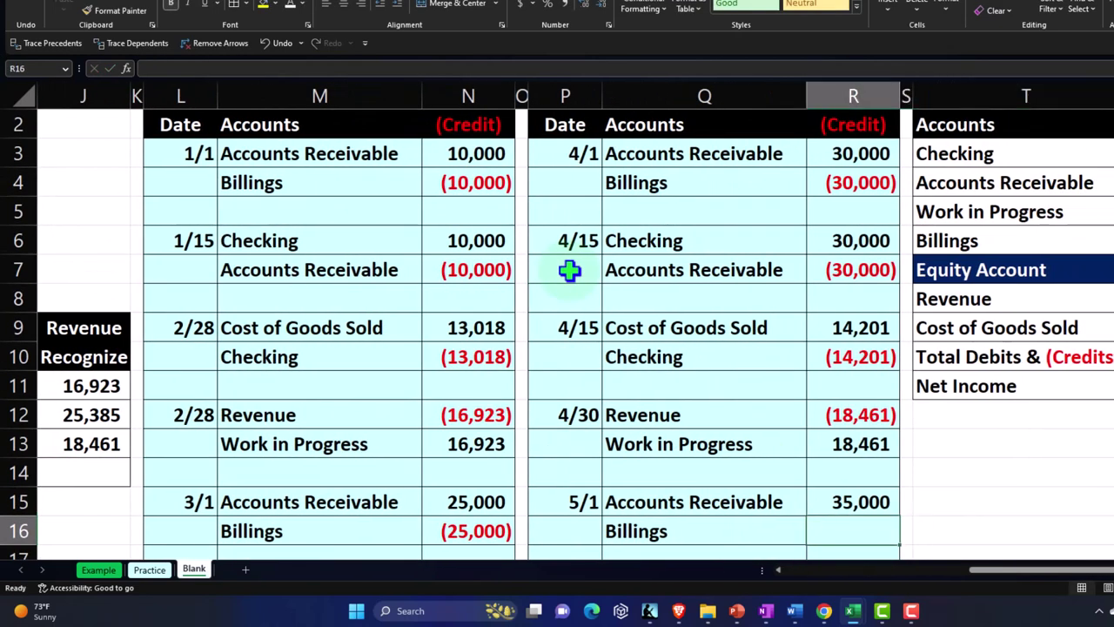
Enter the Billings credit in R16 as the negative of R15.
type("-")
key("Up")
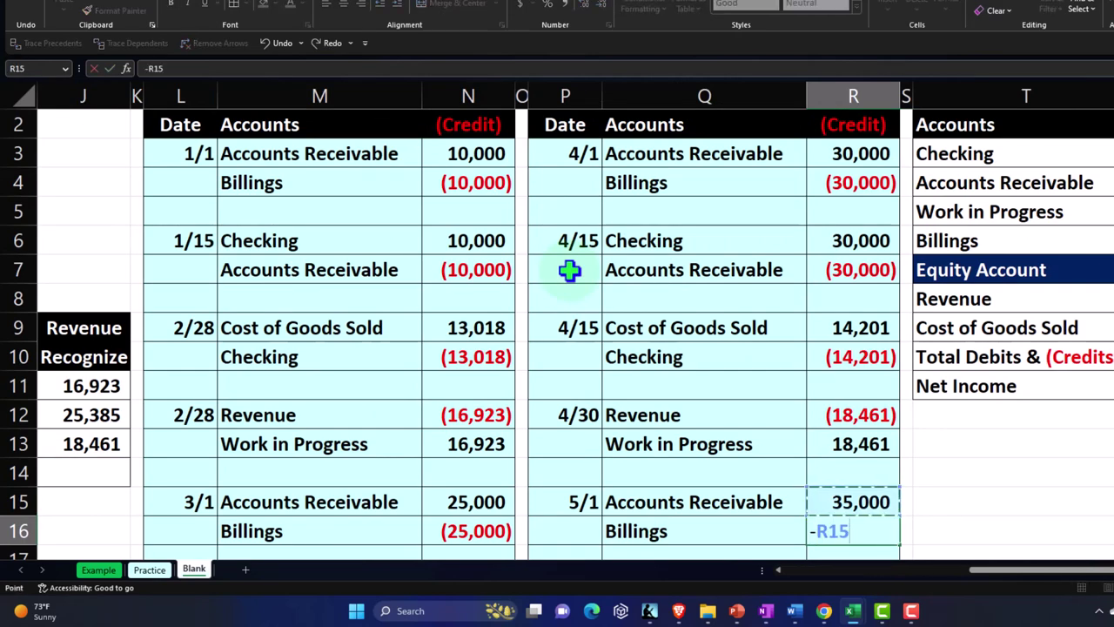
key("Return")
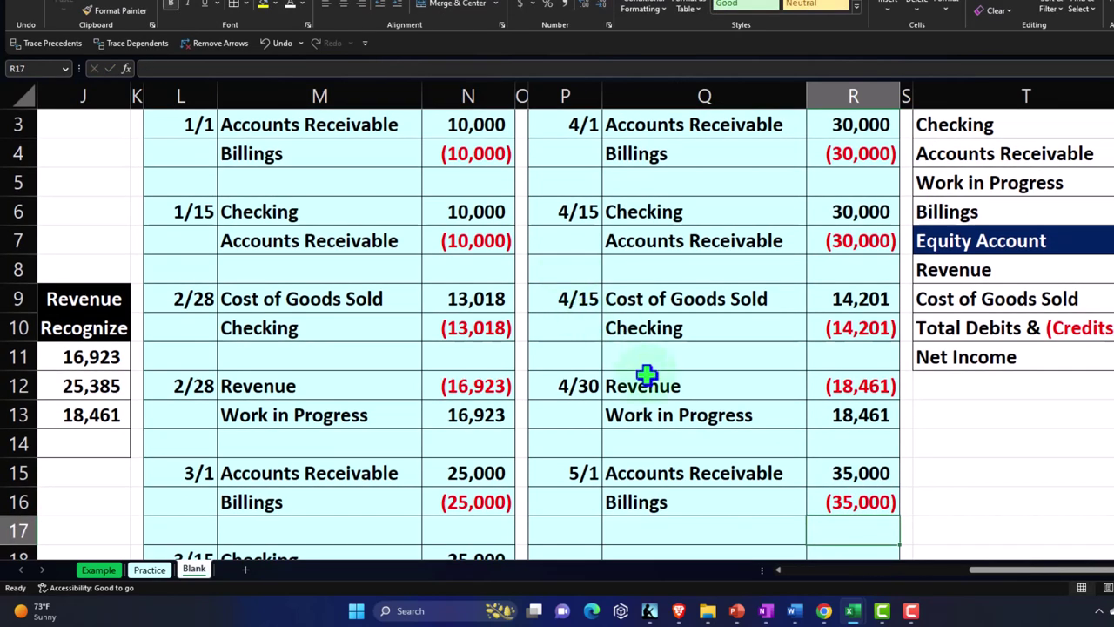
Examine the percent-complete and revenue-recognized table alongside the journal entries and the trial balance.
left_click(87, 303)
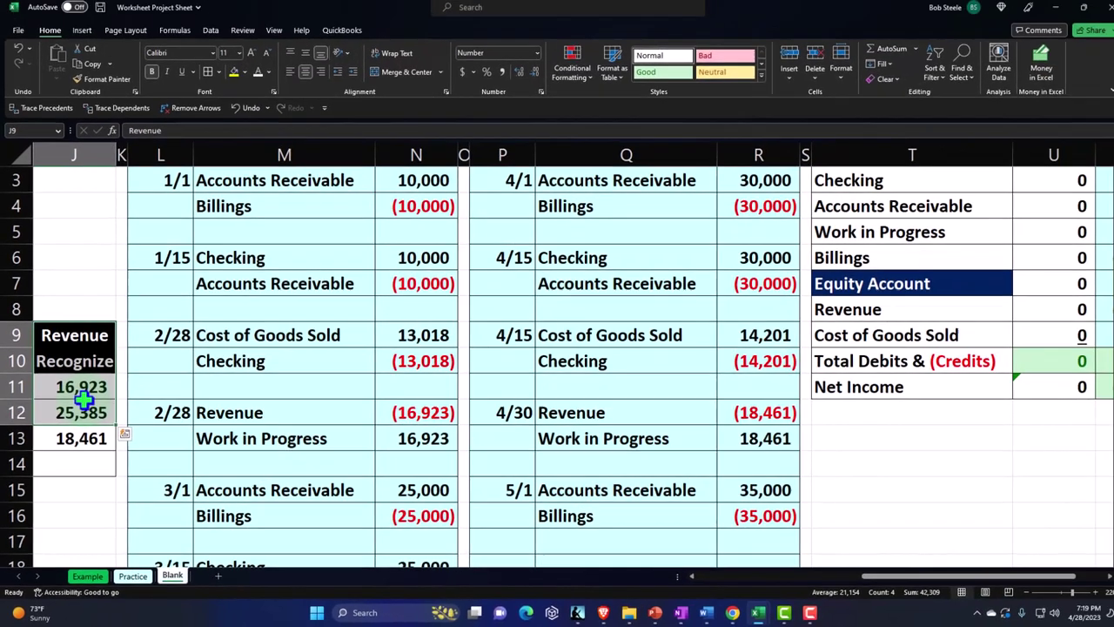
key("Left")
key("Left")
key("Right")
key("Right")
key("Right")
key("Right")
key("Right")
key("Right")
key("Right")
key("Right")
key("Right")
key("Right")
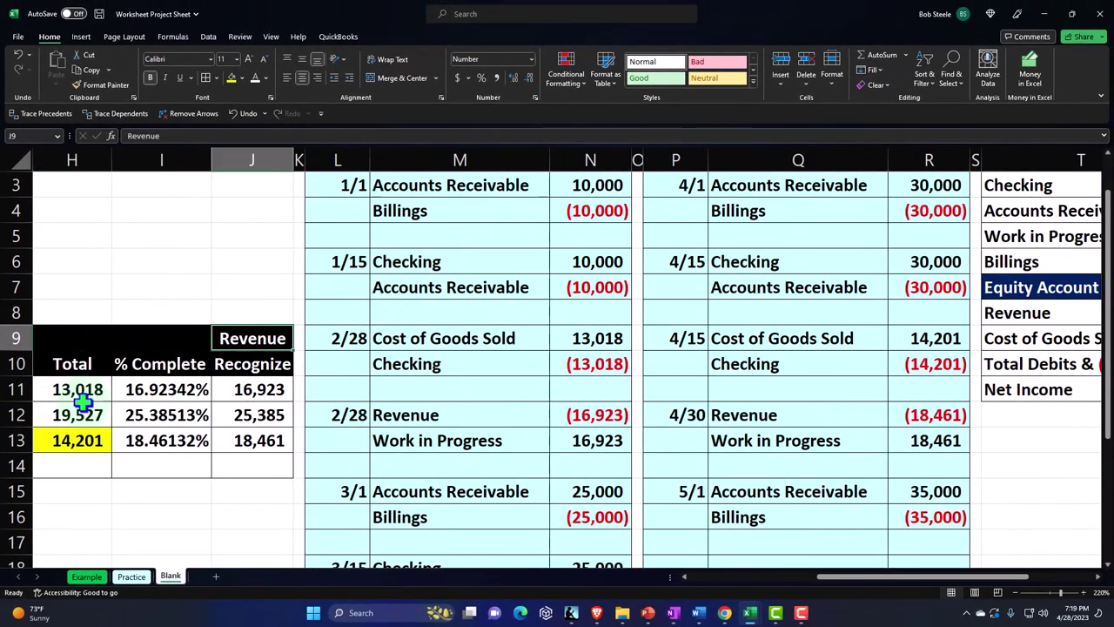
key("Right")
key("Right")
key("Right")
key("Right")
key("Right")
key("Right")
key("Right")
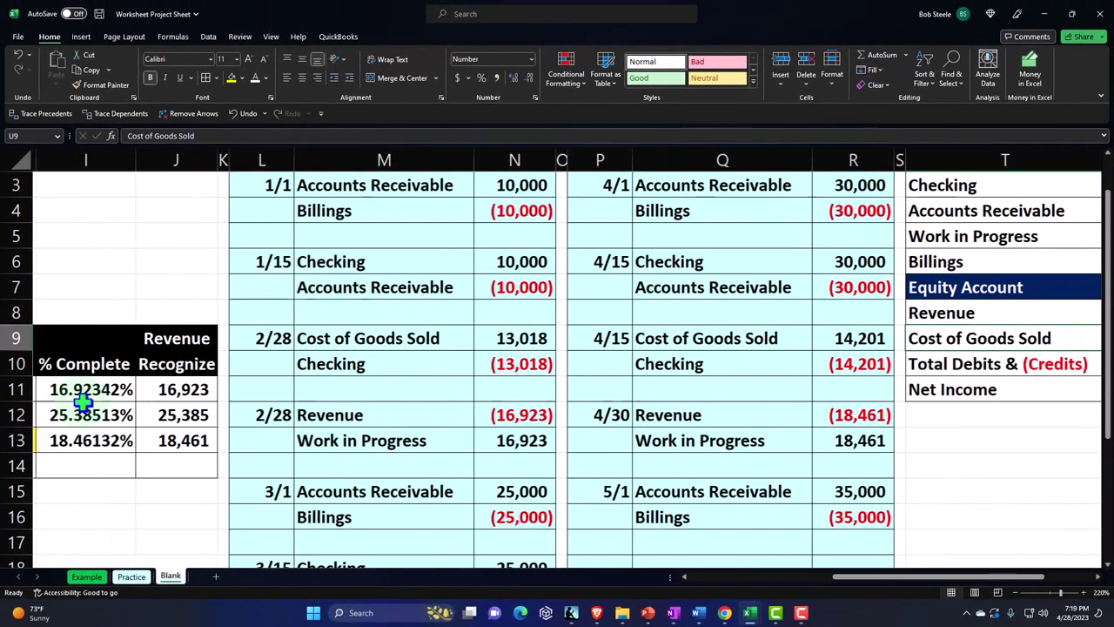
key("Right")
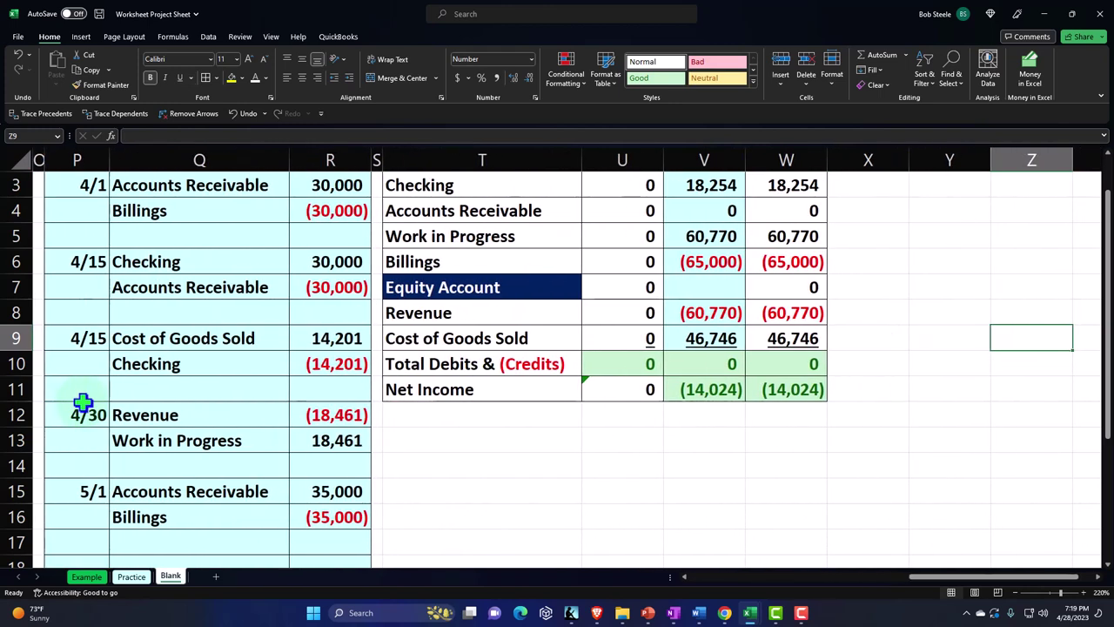
Add the May receivable debit in R15 to the Accounts Receivable journal-entries formula in V4 of the trial balance.
left_click(576, 449)
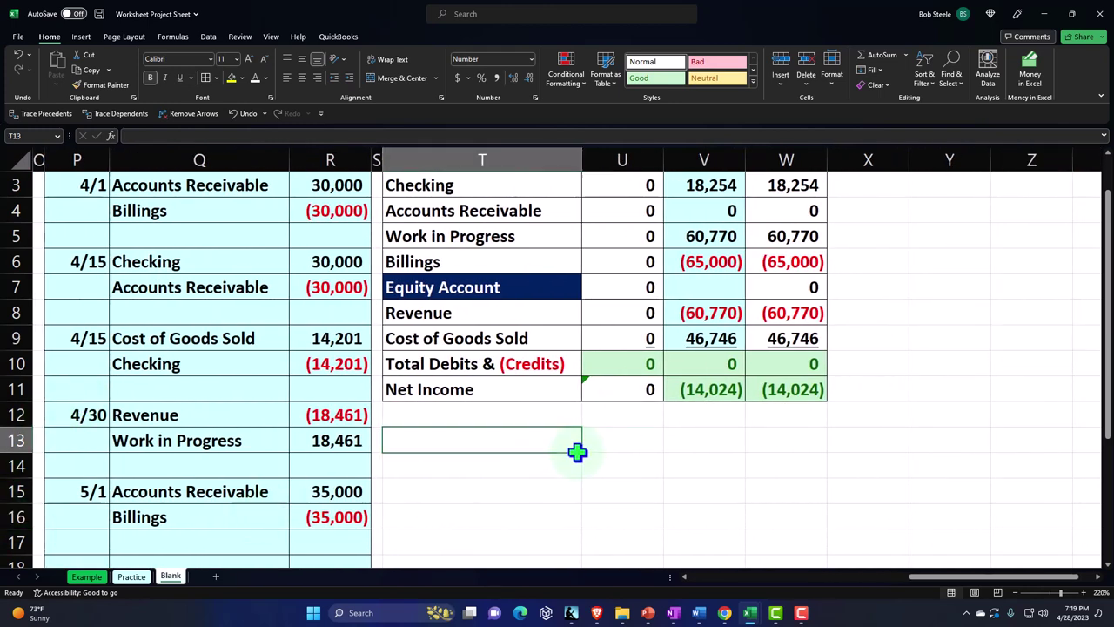
key("Up")
key("Up")
key("Up")
key("Up")
key("Up")
key("Up")
key("Up")
key("Up")
key("Up")
key("Up")
key("Up")
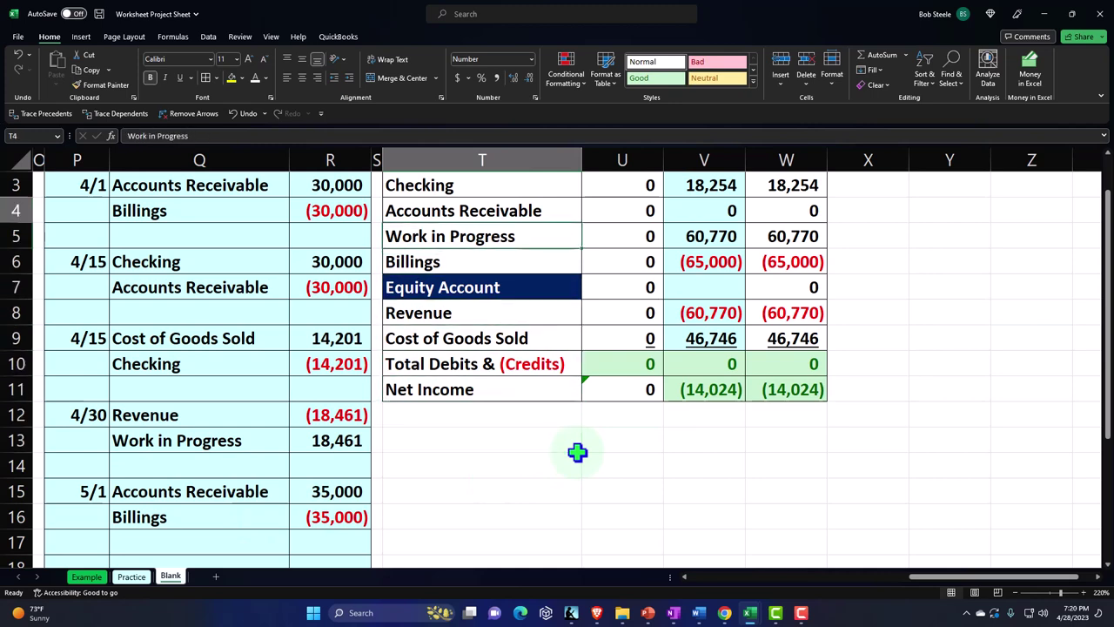
key("Up")
key("Down")
key("Down")
key("Down")
key("Right")
key("Right")
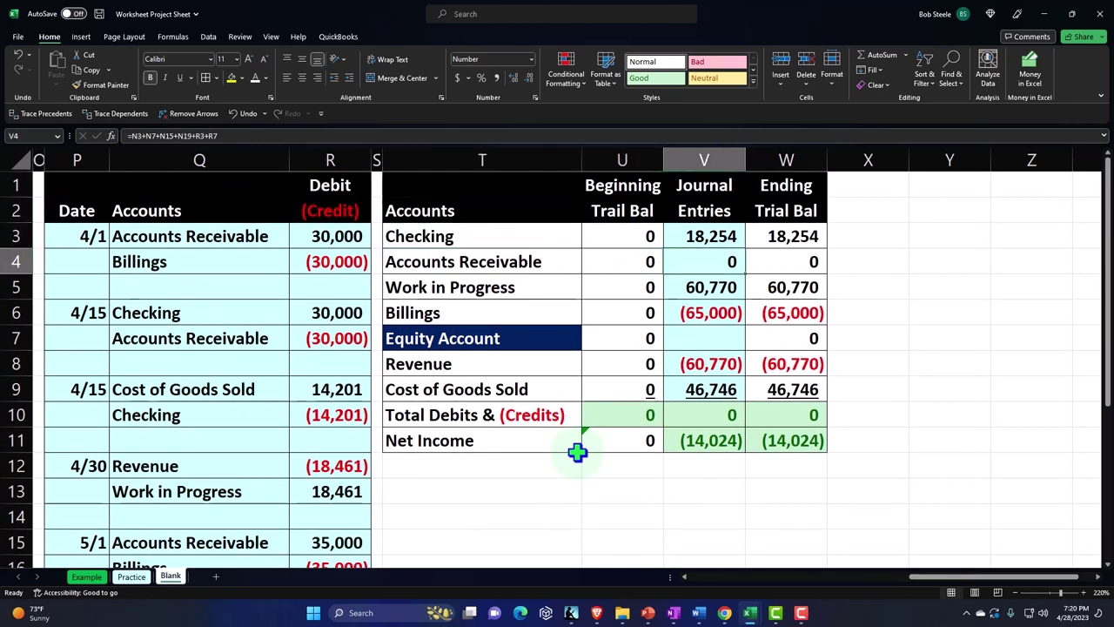
key("F2")
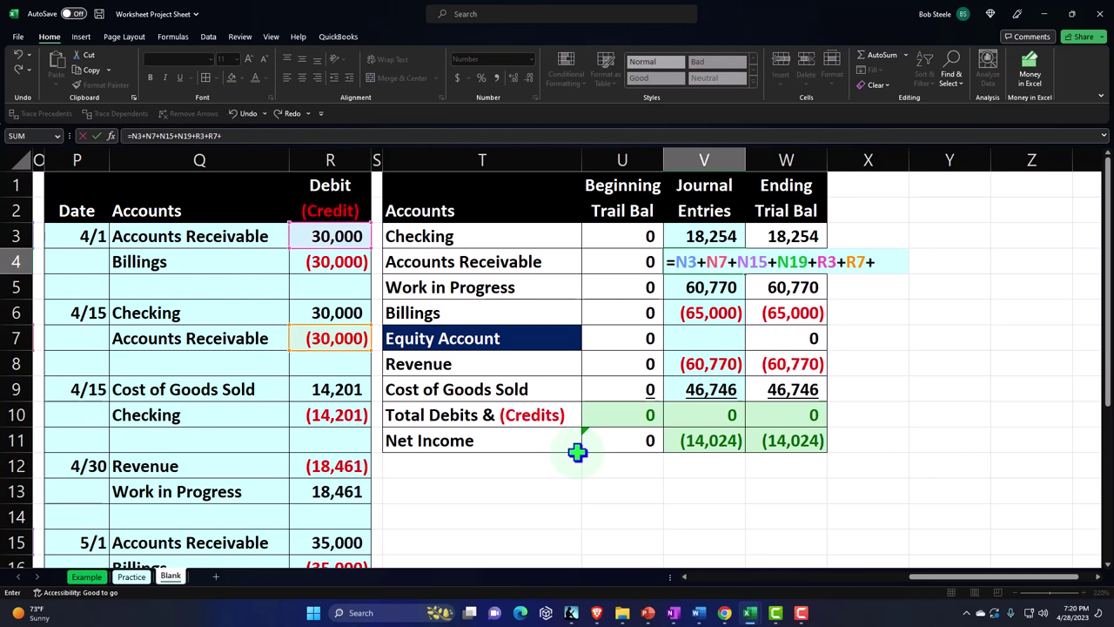
key("Down")
key("Down")
key("Down")
key("Down")
key("Down")
key("Down")
key("Down")
key("Down")
key("Down")
key("Down")
key("Down")
key("Left")
key("Left")
key("Left")
key("Left")
key("Up")
key("Up")
key("Up")
key("Tab")
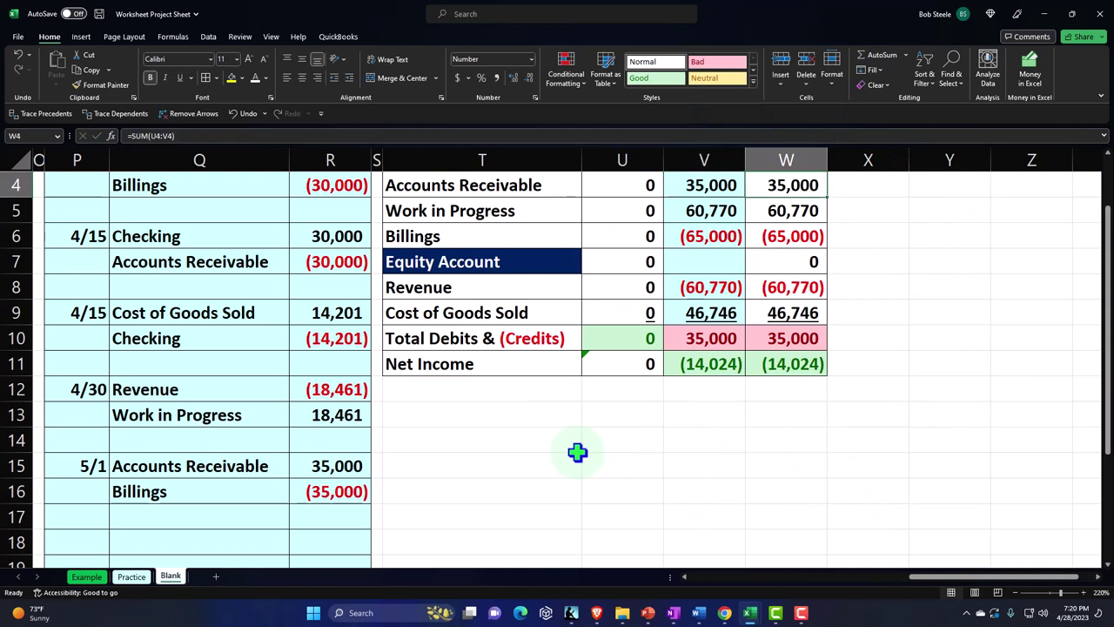
Add the May billing credit in R16 to the Billings journal-entries formula in V6.
key("Down")
key("Down")
key("Left")
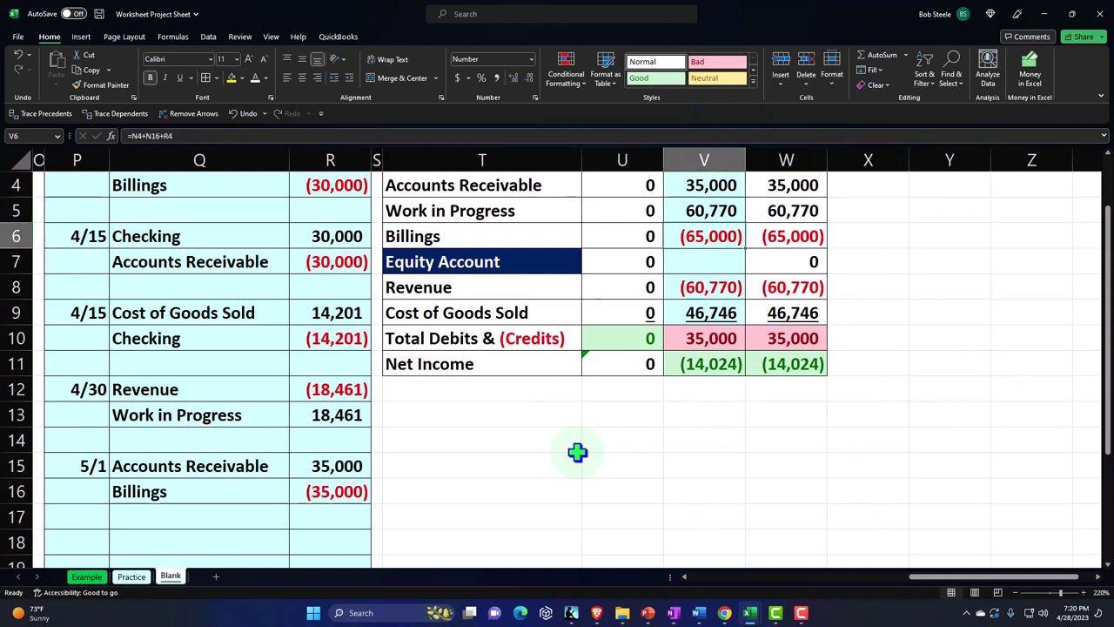
key("F2")
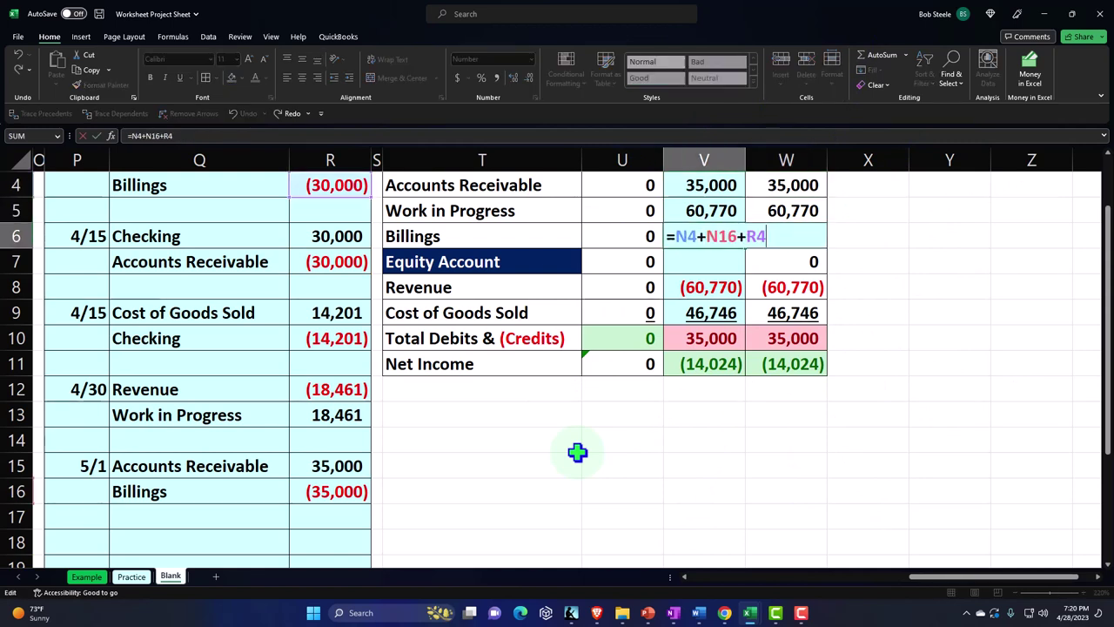
key("Down")
key("Down")
key("Down")
key("Down")
key("Down")
key("Down")
key("Down")
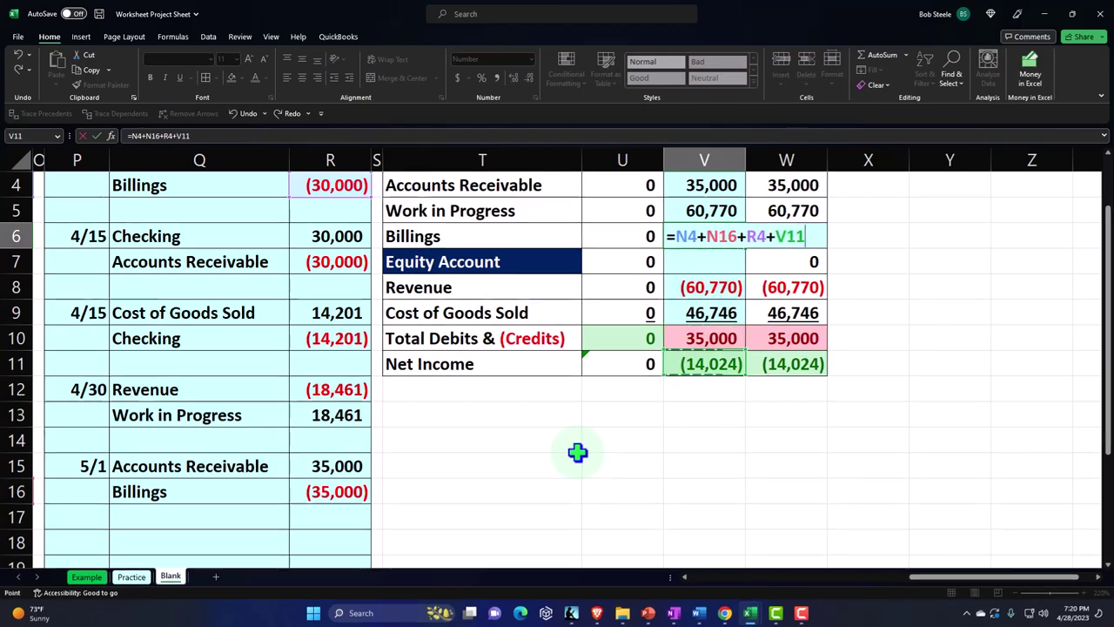
key("Left")
key("Left")
key("Left")
key("Left")
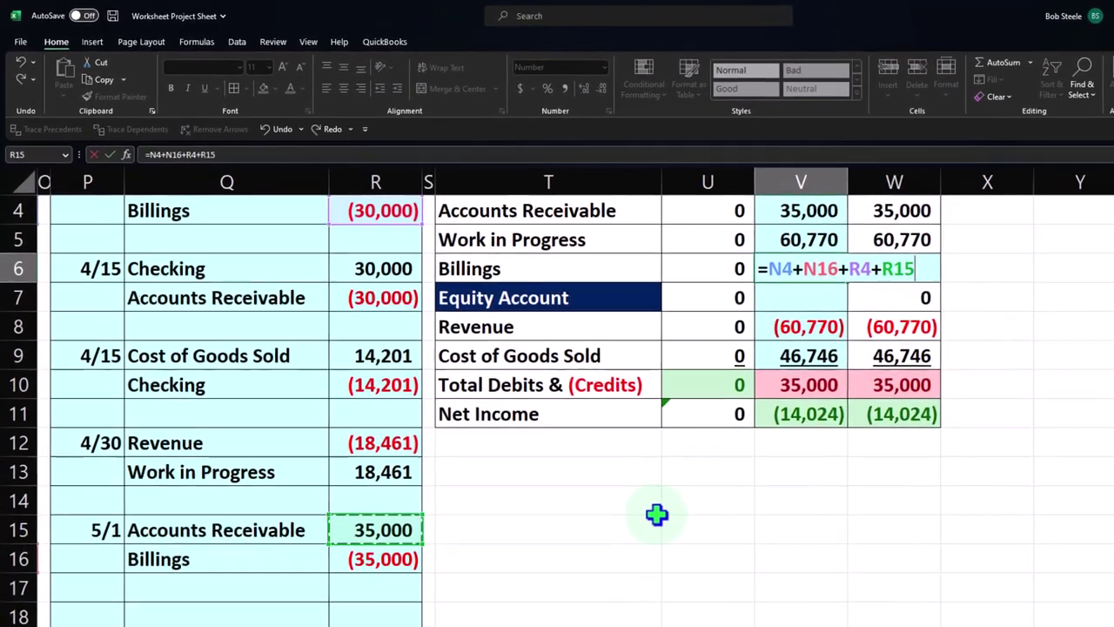
key("Down")
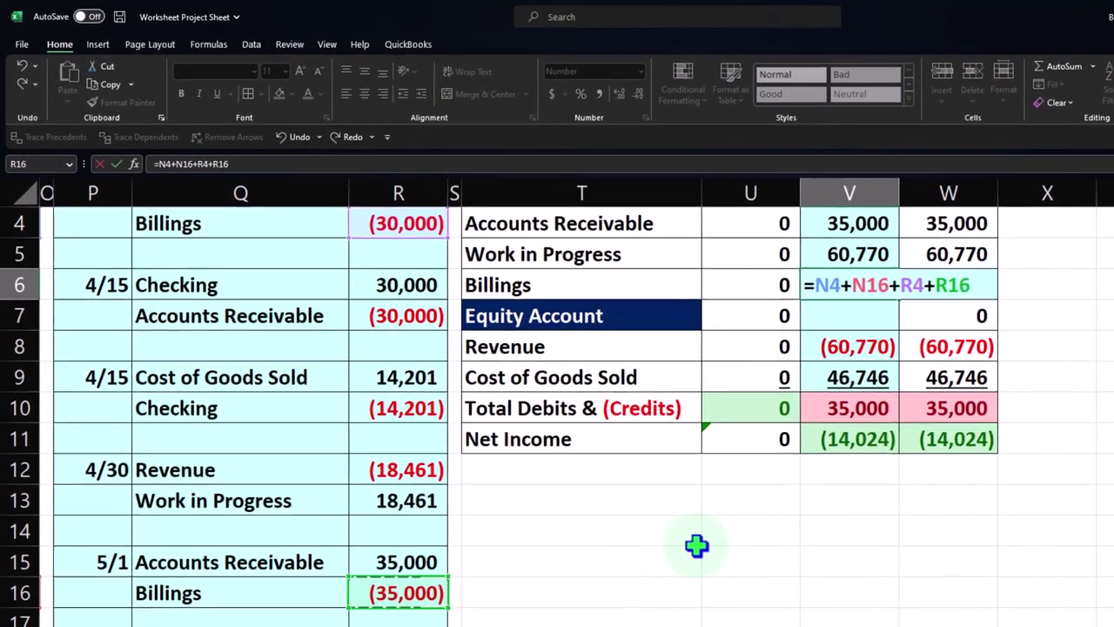
key("Return")
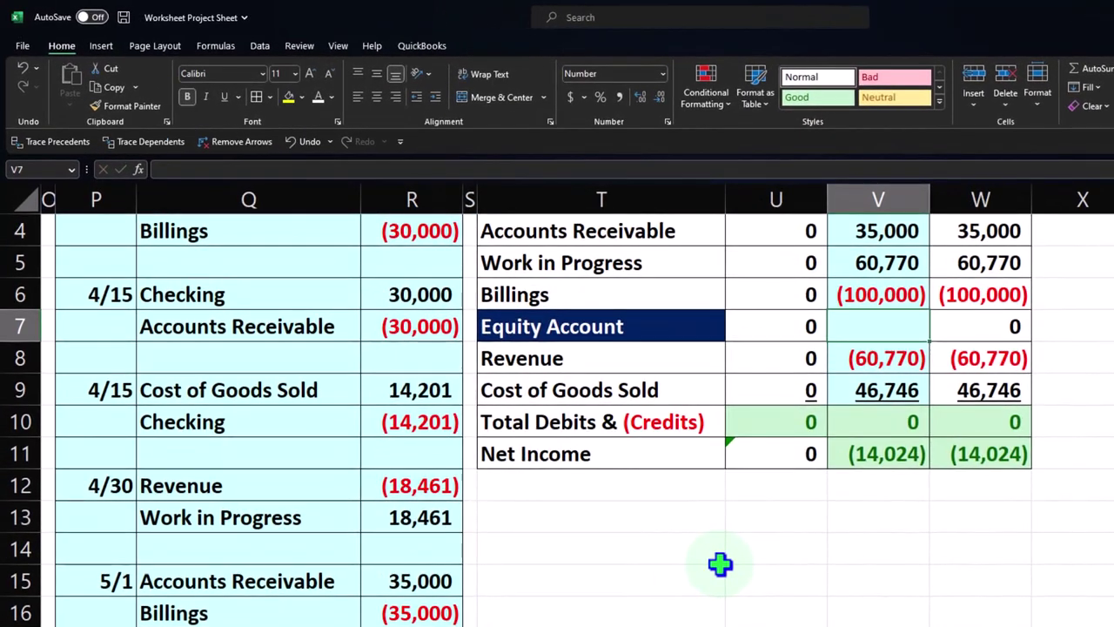
Review the ending Billings balance against the 5/1 journal entry in the worksheet.
scroll(720, 564, "up", 1)
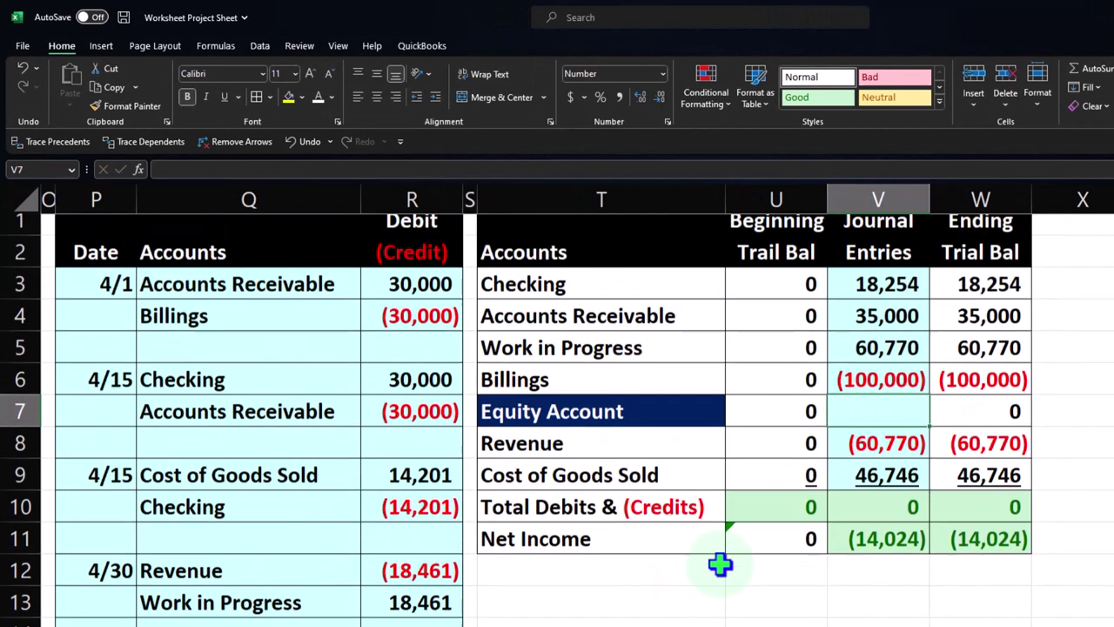
left_click(982, 394)
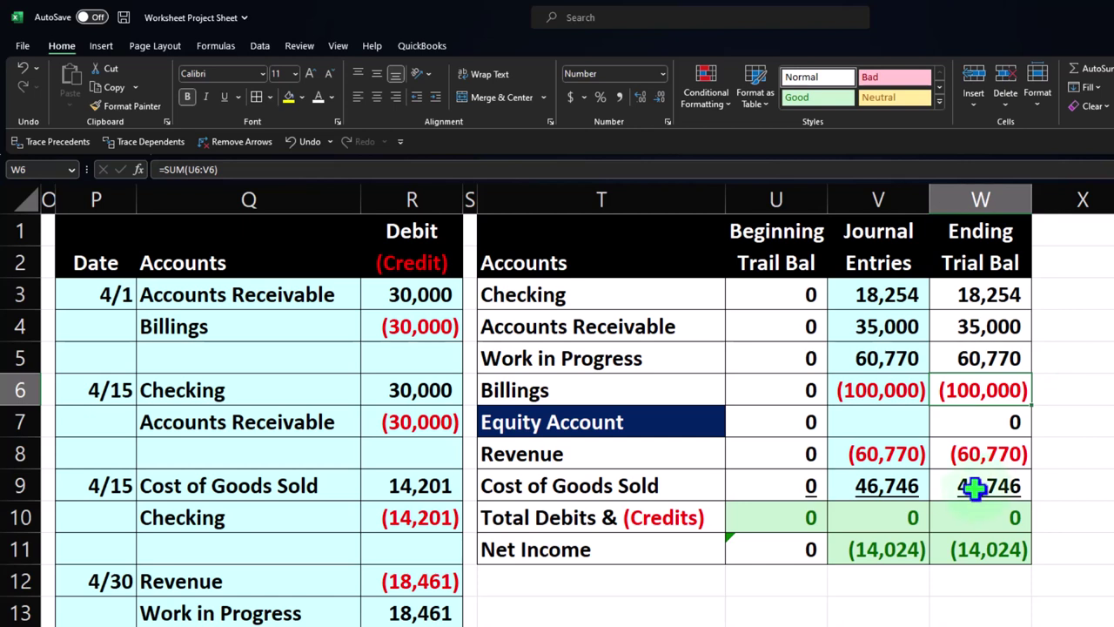
scroll(975, 488, "down", 2)
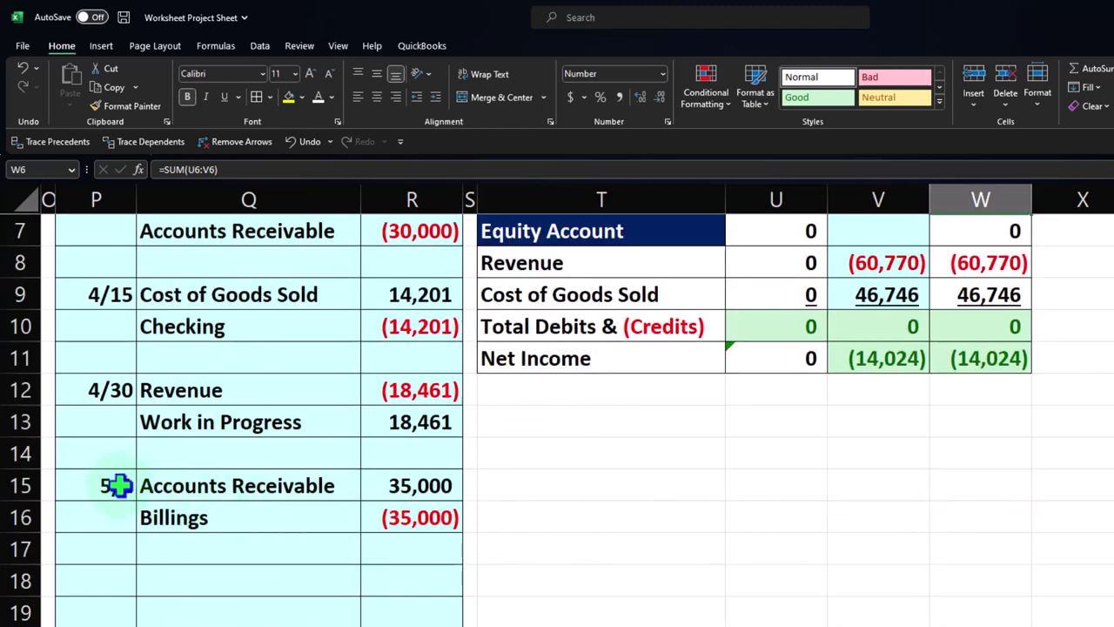
left_click(198, 517)
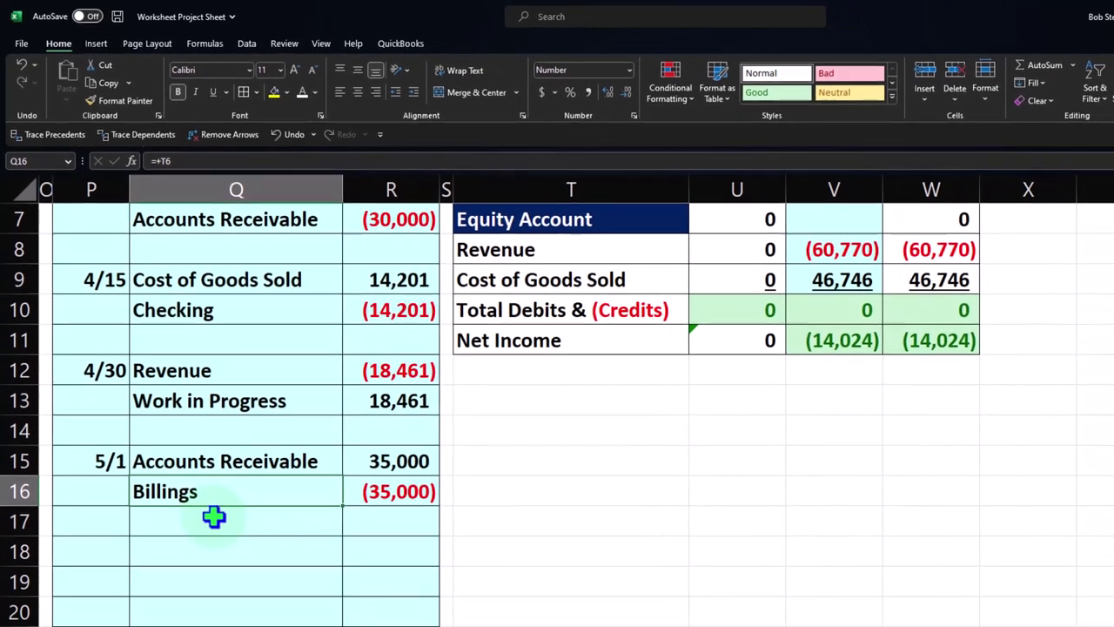
scroll(215, 517, "up", 2)
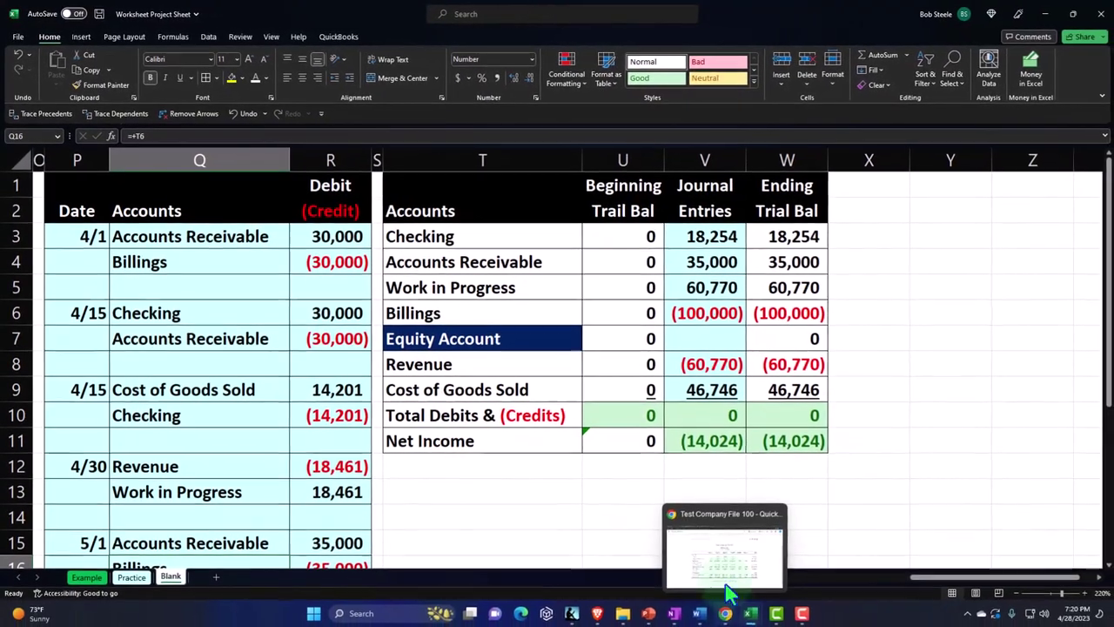
Switch to QuickBooks Online and start a Project 2 invoice from the existing $100,000.00 estimate.
left_click(724, 612)
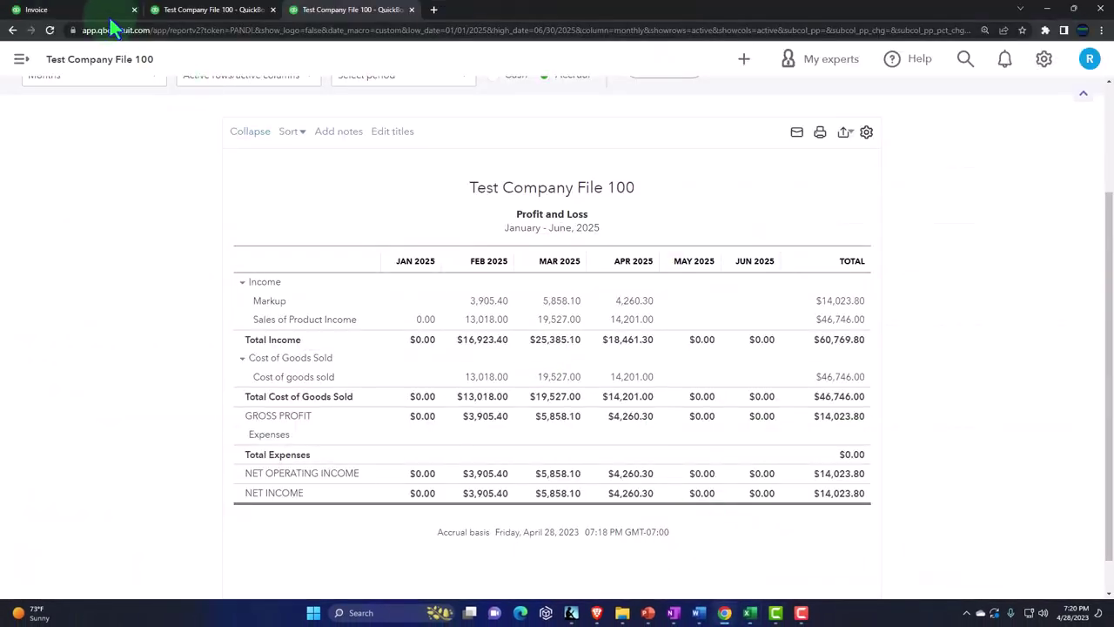
left_click(174, 10)
left_click(1008, 125)
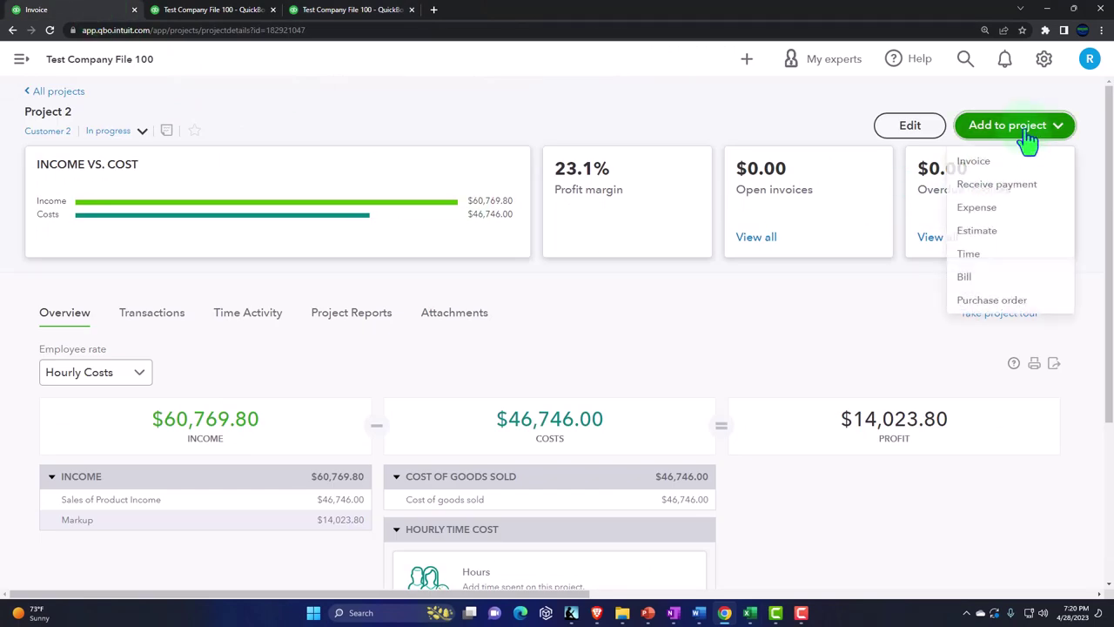
left_click(988, 163)
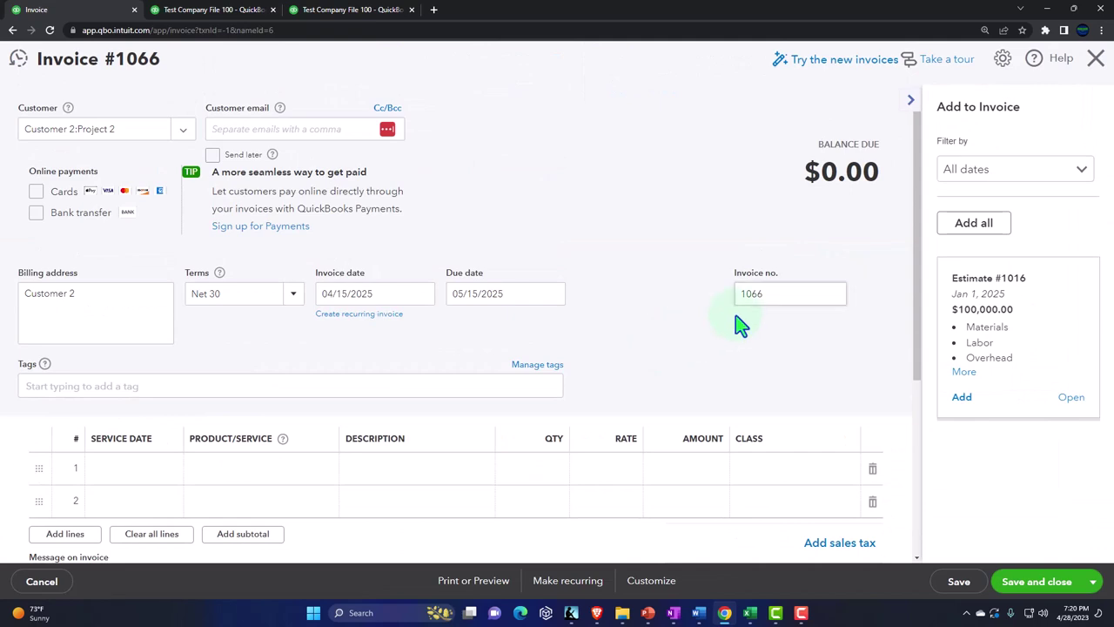
left_click(963, 402)
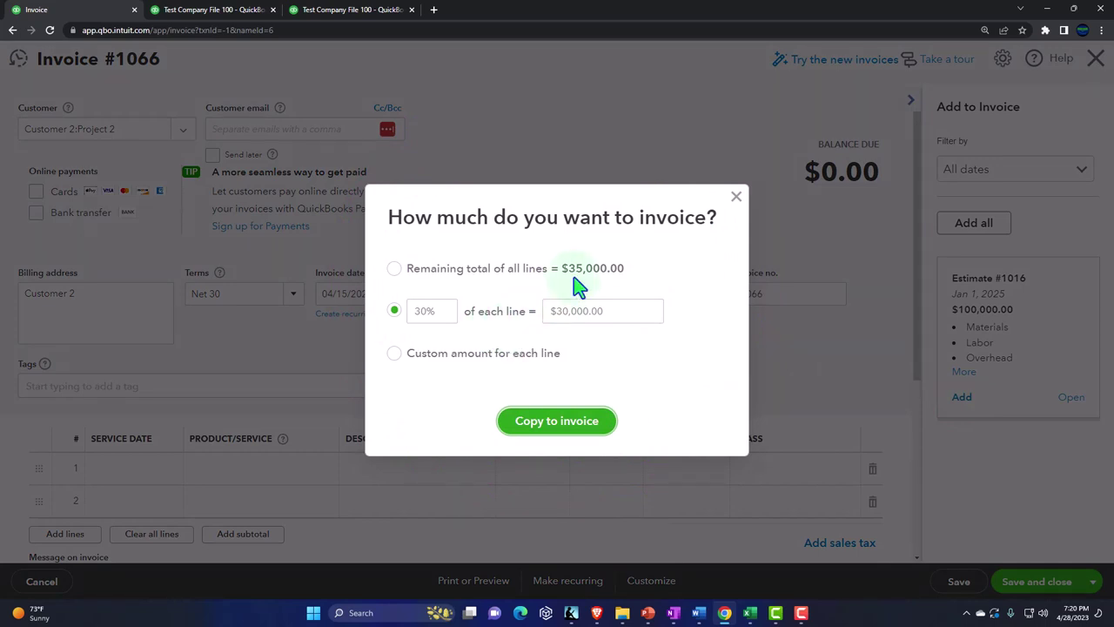
Set the share to invoice to 35% of each estimate line.
left_click_drag(447, 311, 379, 305)
type("3")
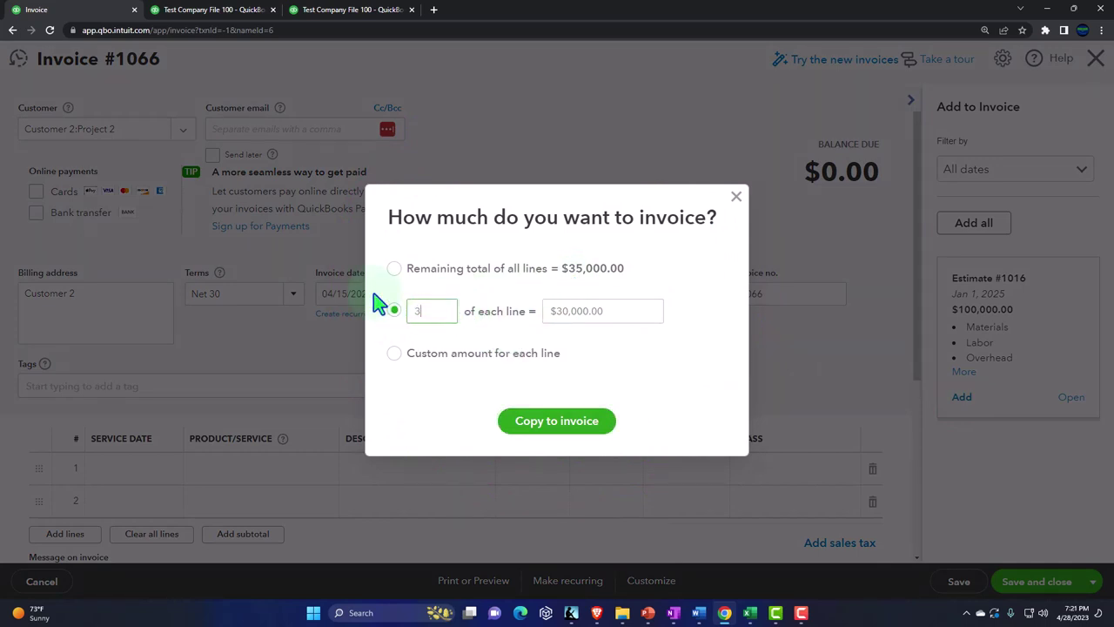
type("5")
key("Tab")
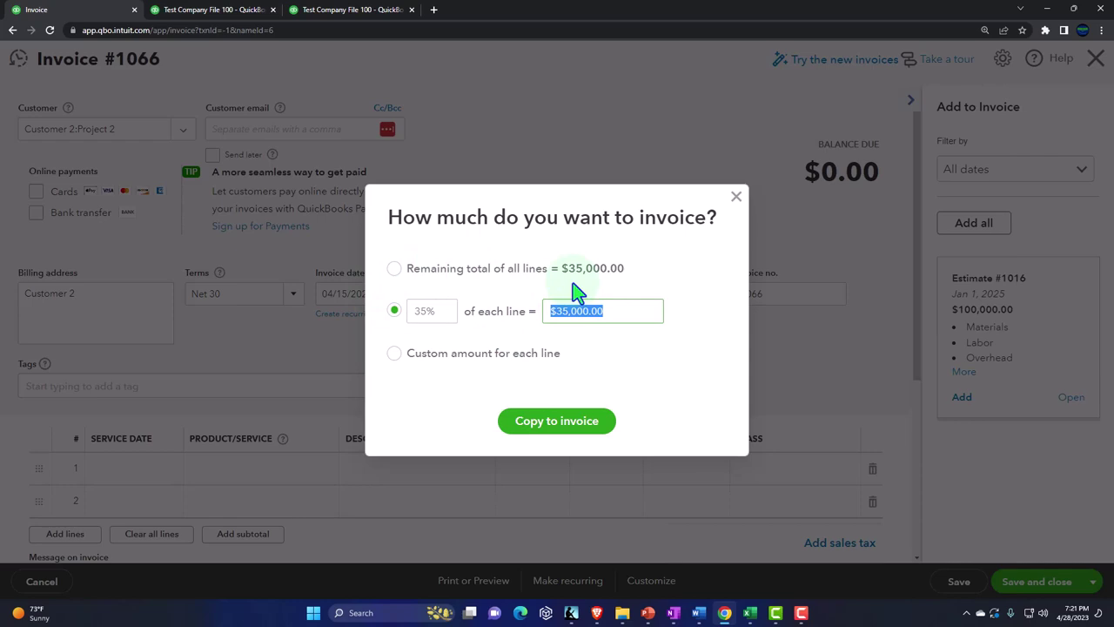
Copy the remaining total of all estimate lines, $35,000.00, to the invoice and collapse the list of addable transactions.
left_click(394, 268)
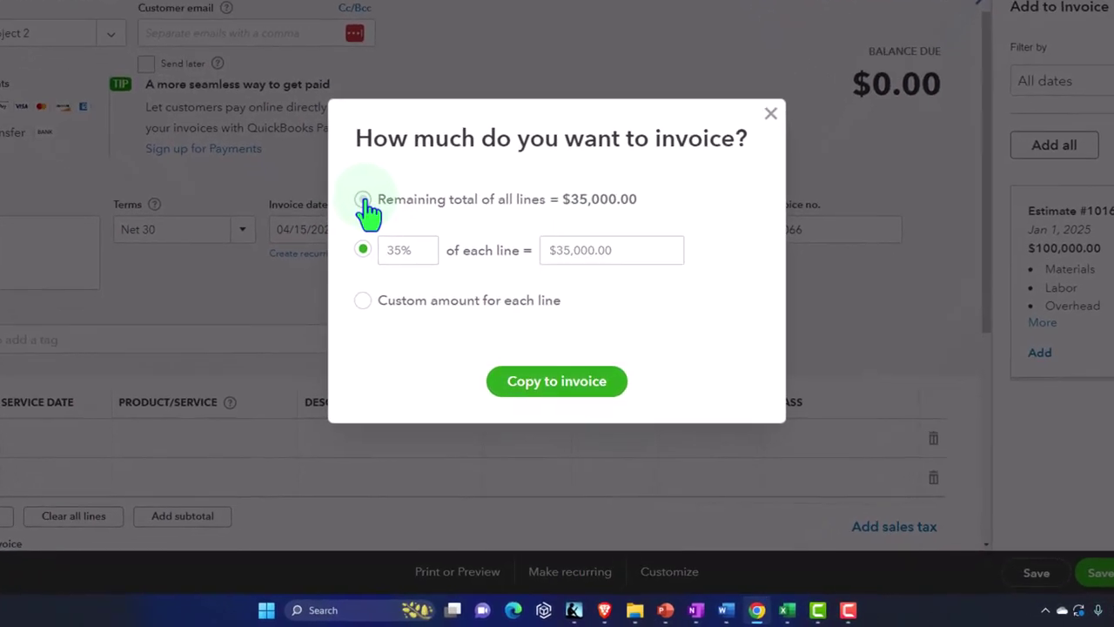
left_click(362, 200)
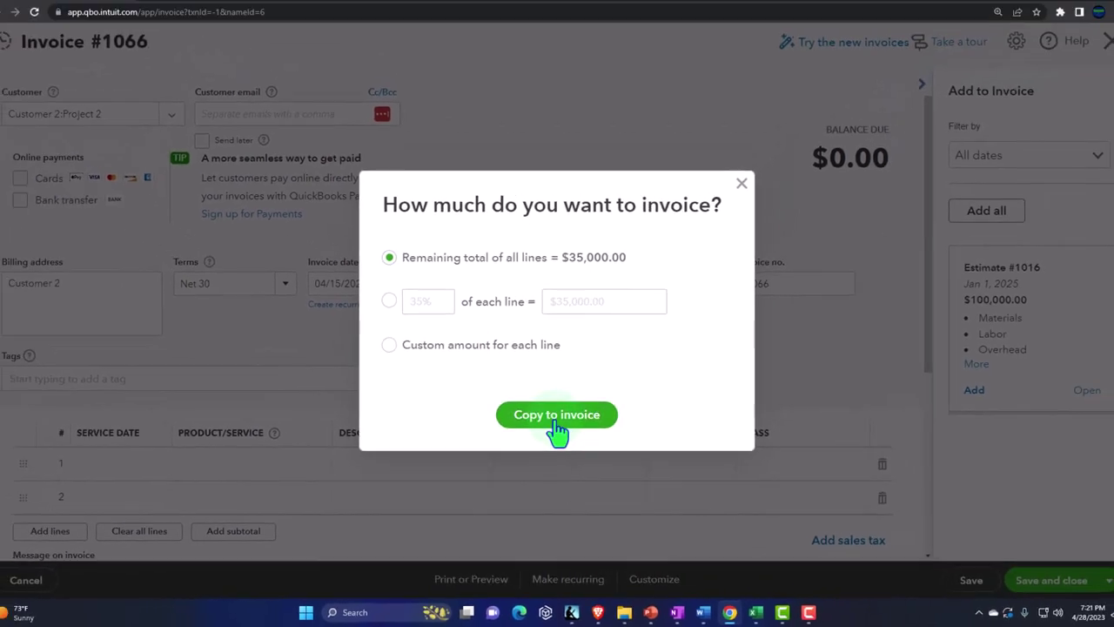
left_click(554, 419)
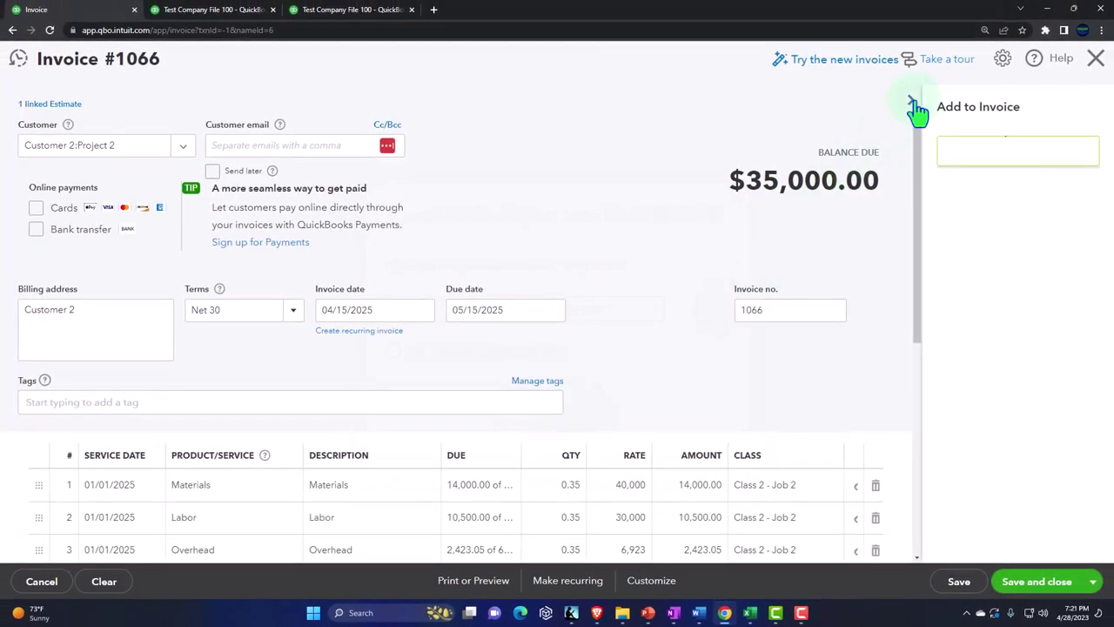
left_click(914, 105)
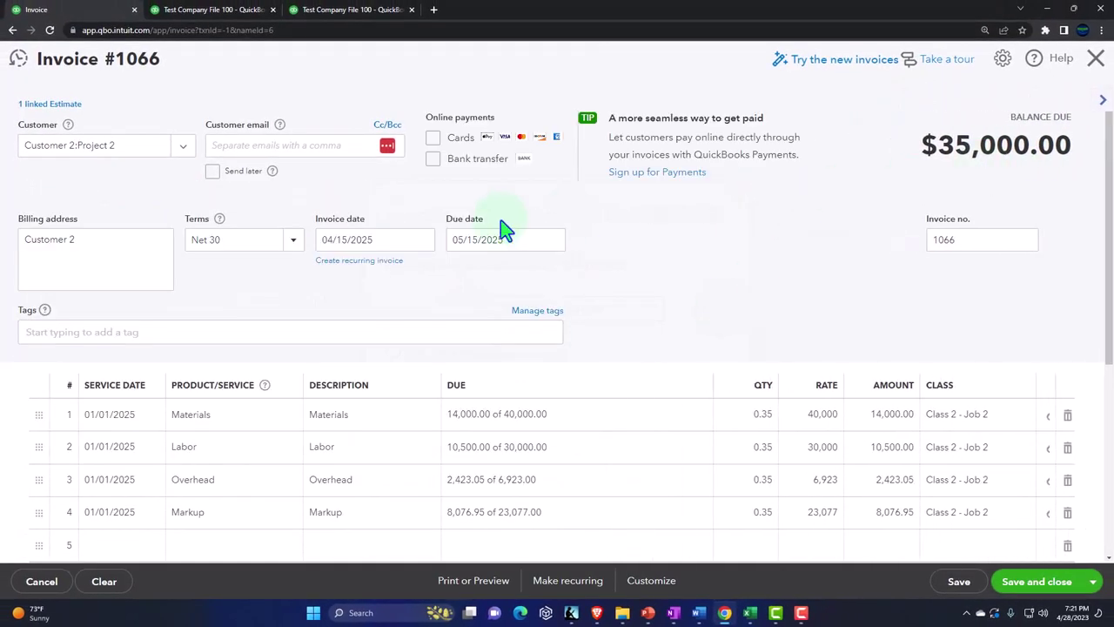
Set the invoice date to 05/01/2025, keeping Customer 2:Project 2 as the customer.
left_click(141, 149)
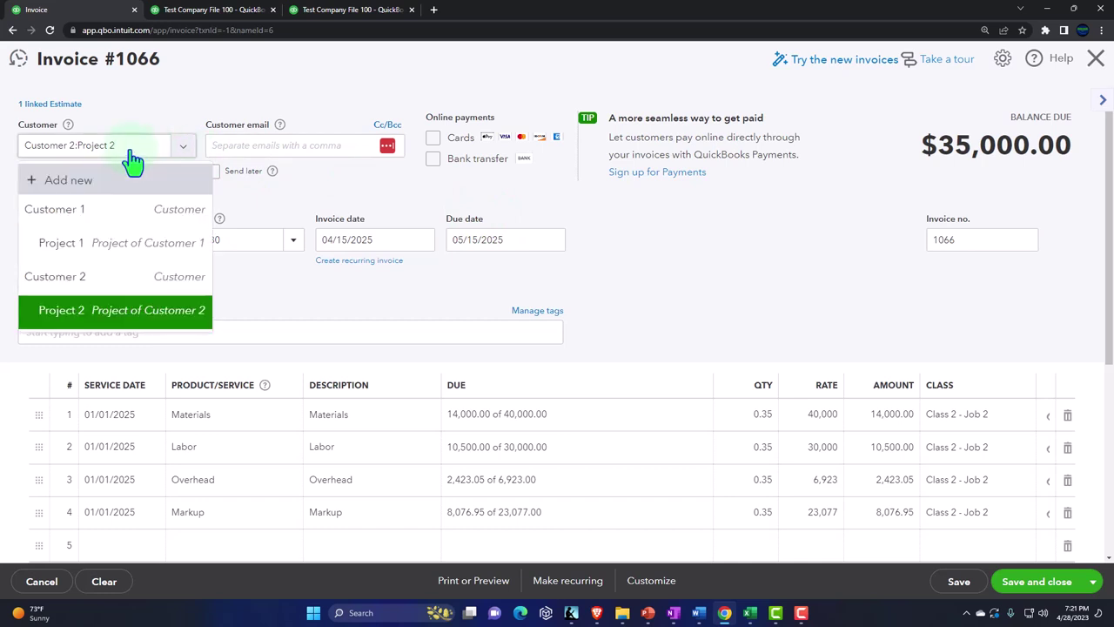
left_click(133, 161)
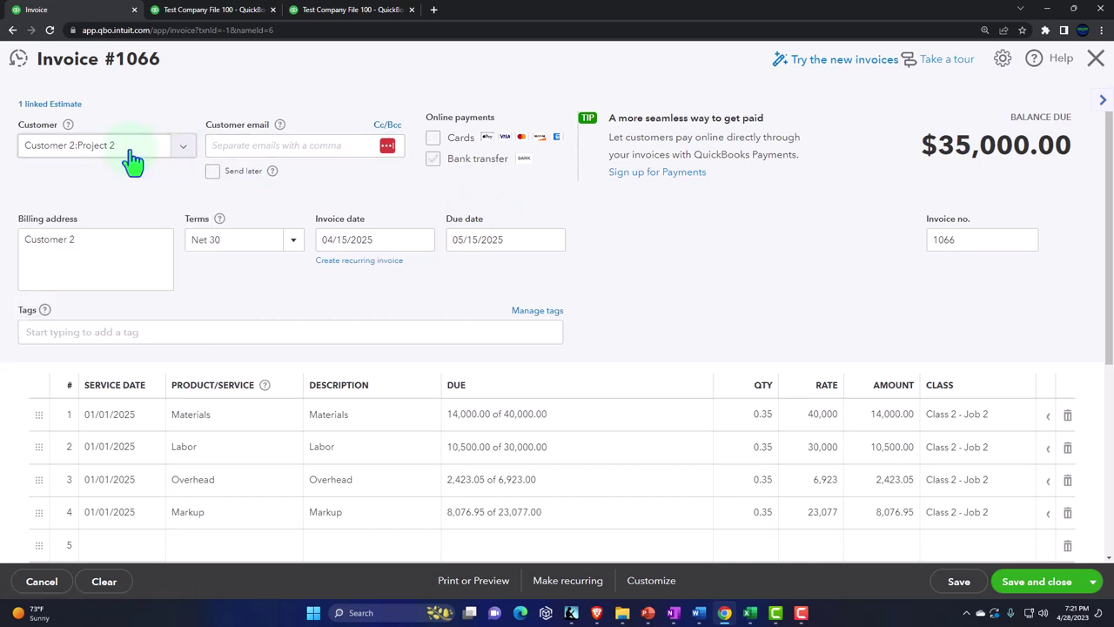
key("Tab")
key("Tab")
key("plus")
key("plus")
key("plus")
key("plus")
key("plus")
key("plus")
key("plus")
key("plus")
key("plus")
key("plus")
key("plus")
key("plus")
key("plus")
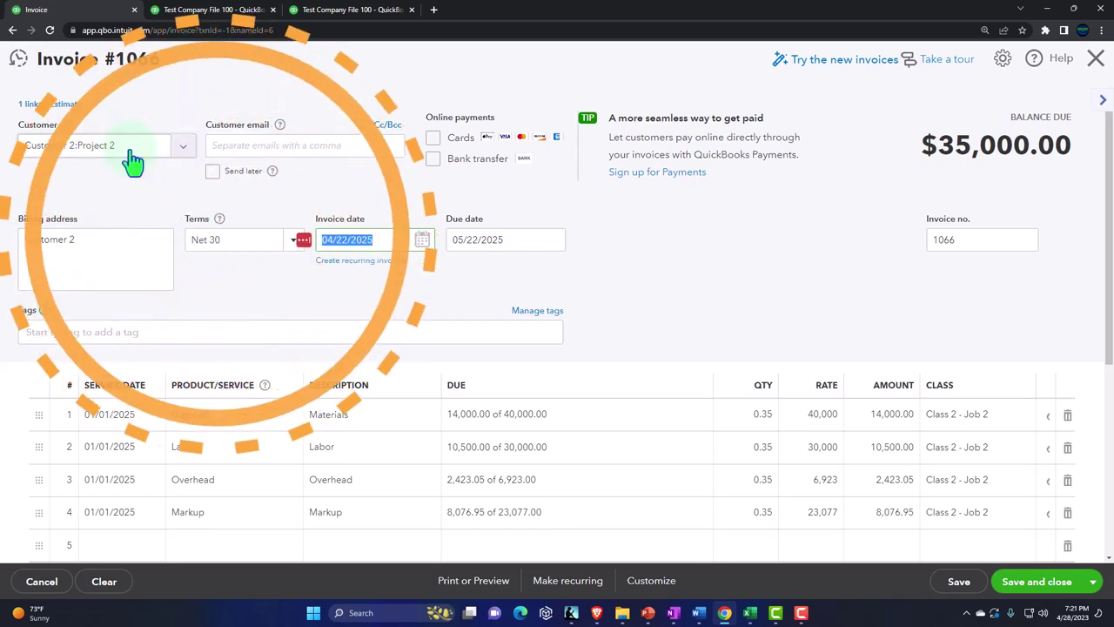
key("plus")
key("plus")
key("plus")
key("Tab")
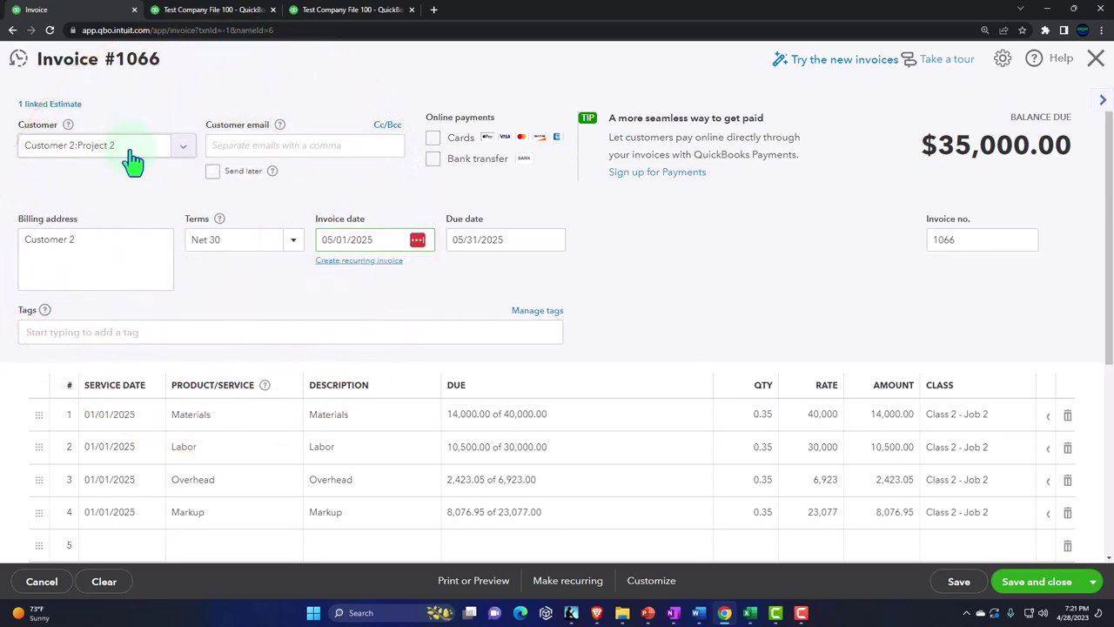
key("Tab")
key("Tab")
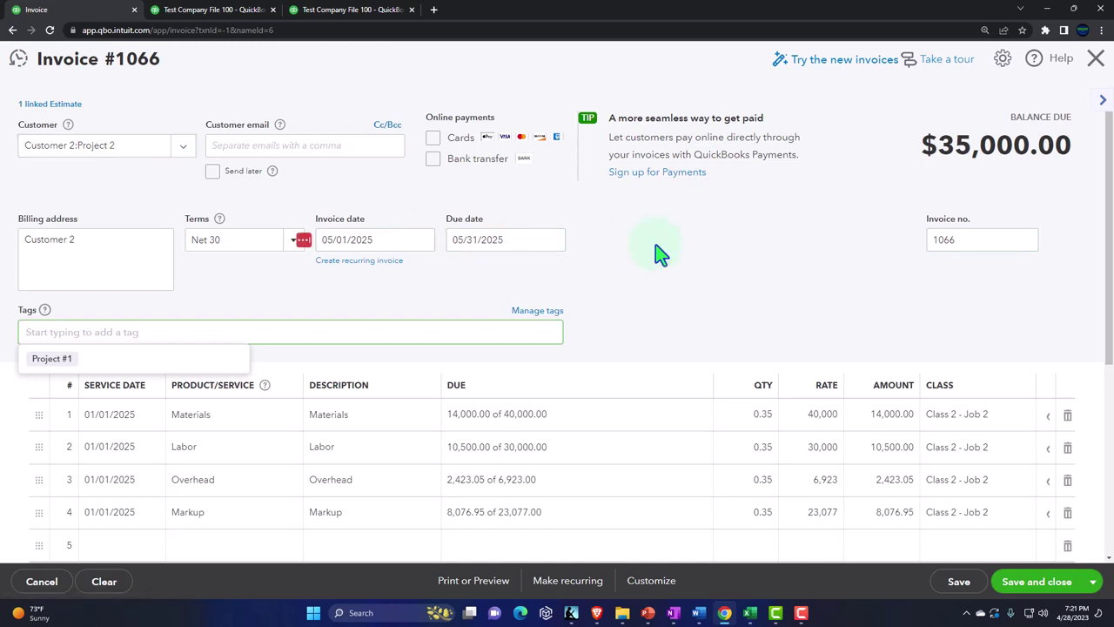
Review the Materials, Labor, Overhead and Markup lines of the invoice, leaving its tags empty.
scroll(722, 256, "down", 2)
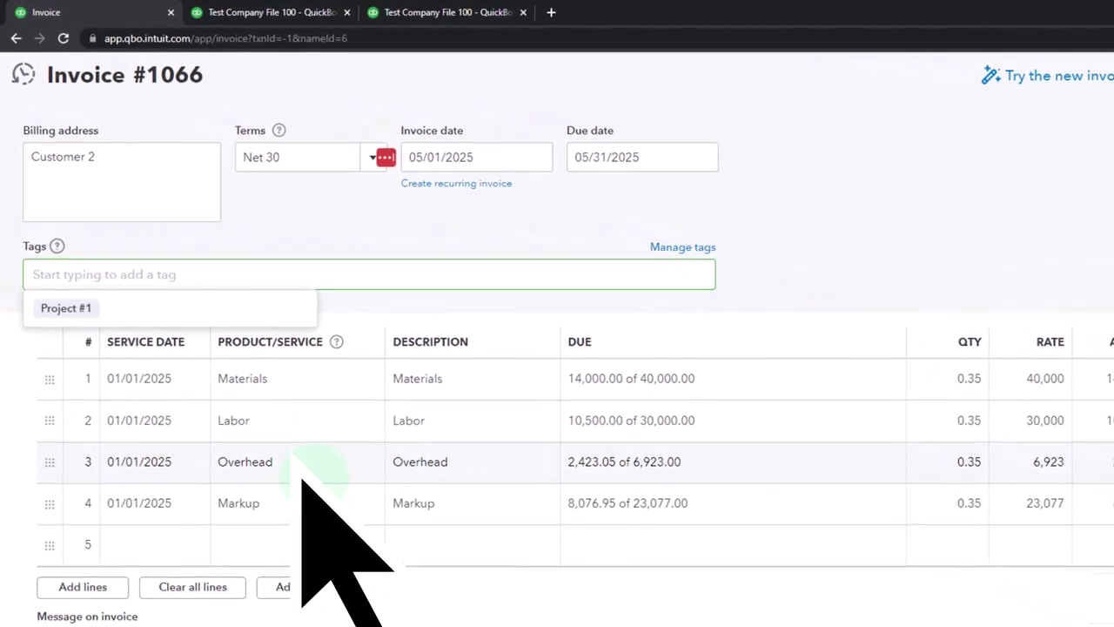
left_click(300, 475)
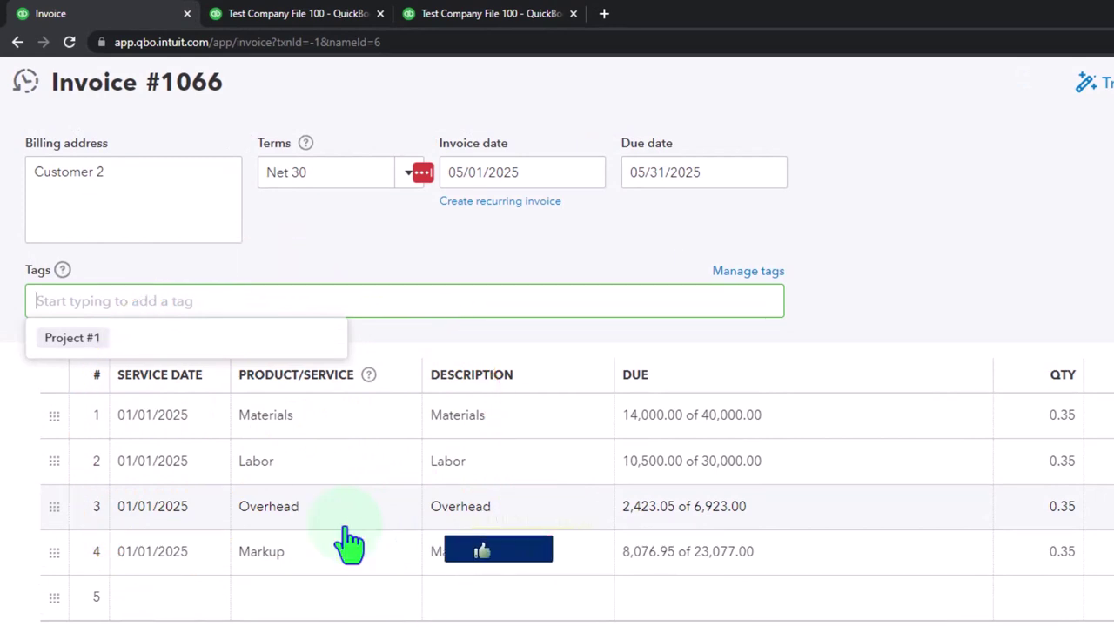
scroll(346, 531, "down", 1)
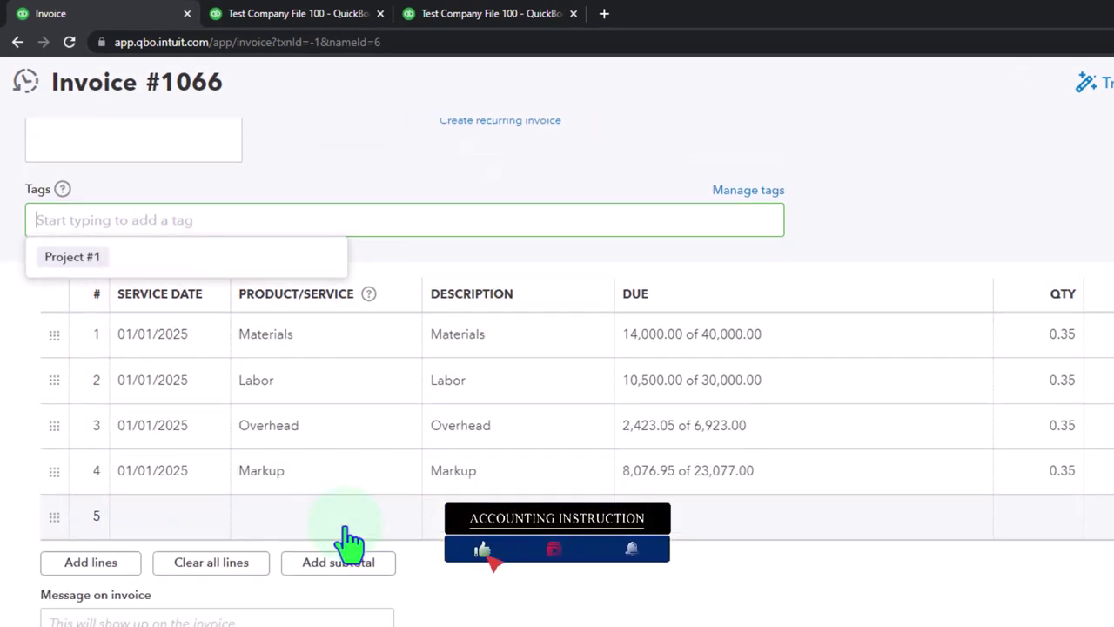
left_click(291, 528)
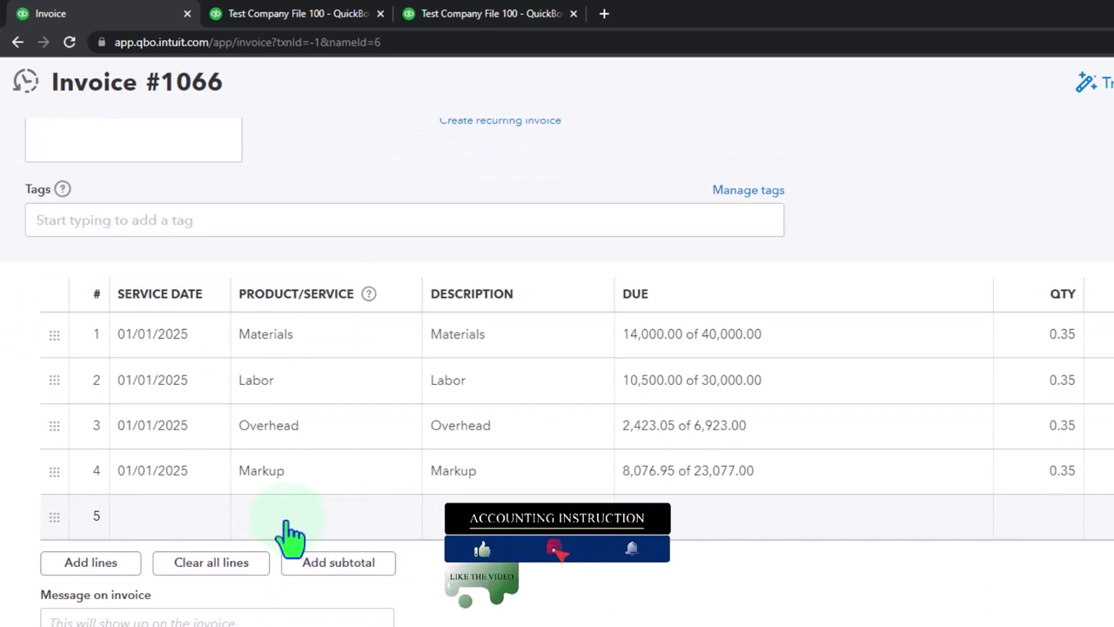
Add a Reduce Revenue Account line to the invoice with an amount of -35,000 and class Class 2 - Job 2.
left_click(291, 523)
type("re")
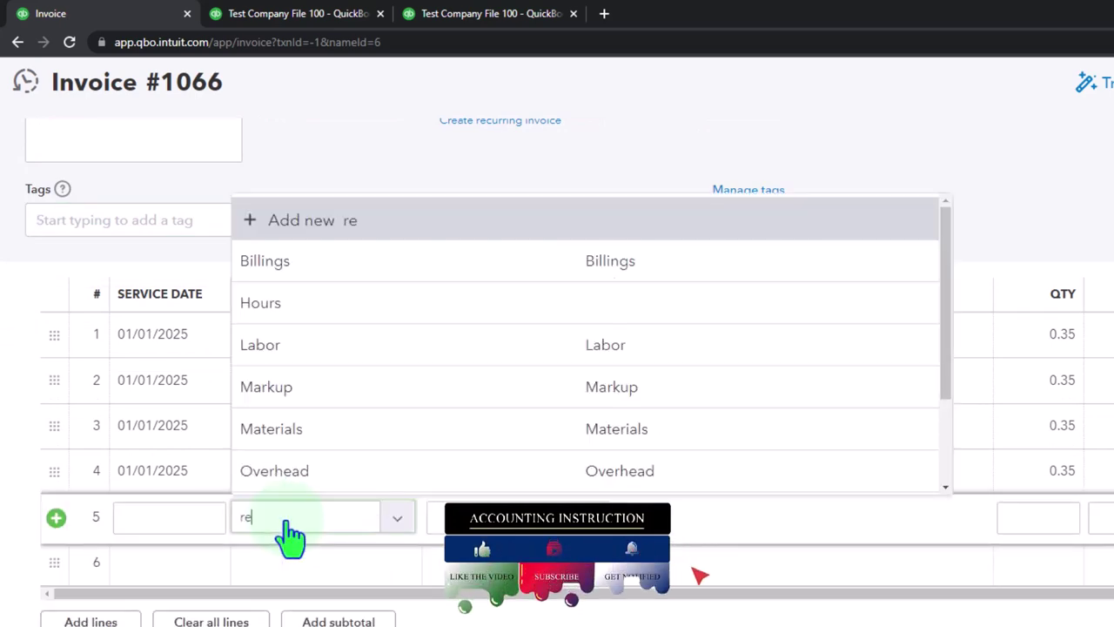
key("Down")
key("Return")
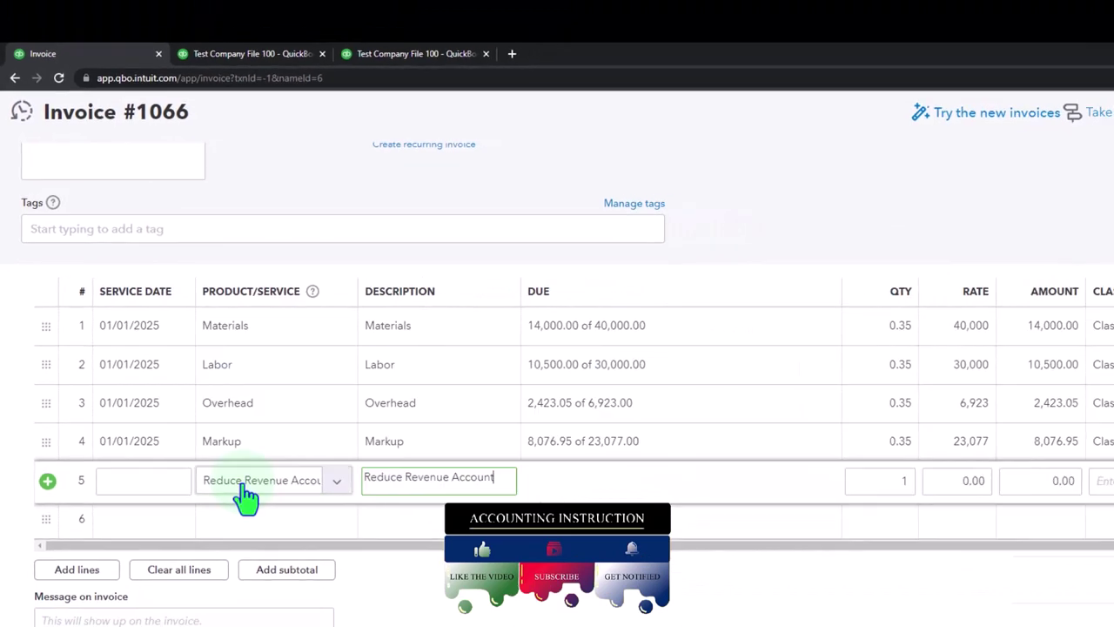
key("Tab")
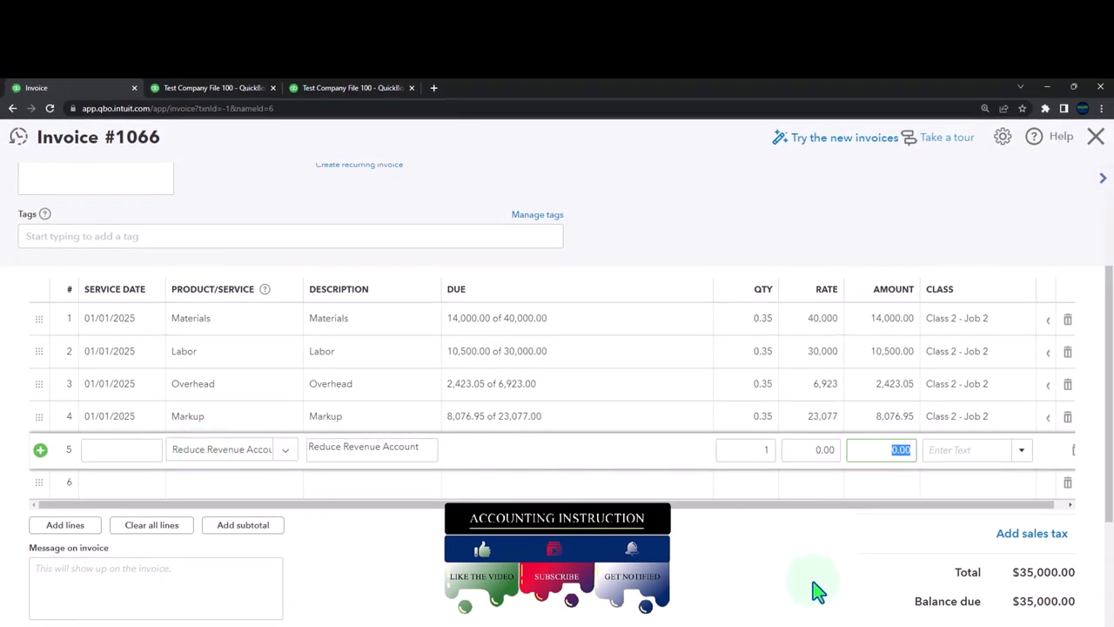
type("-35,")
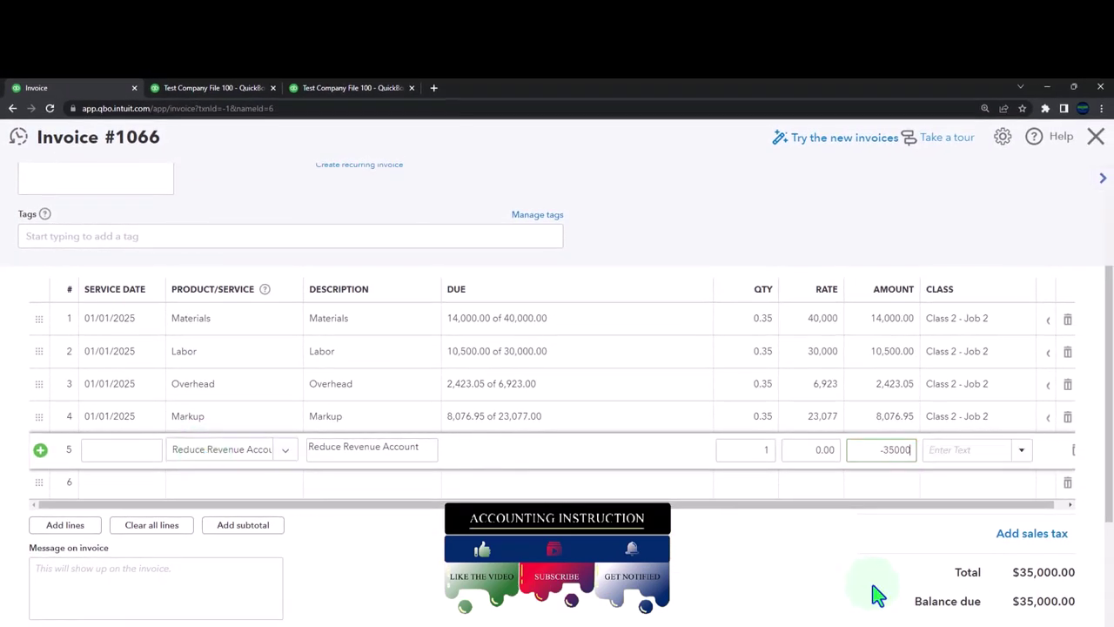
type("000")
key("Tab")
type("c")
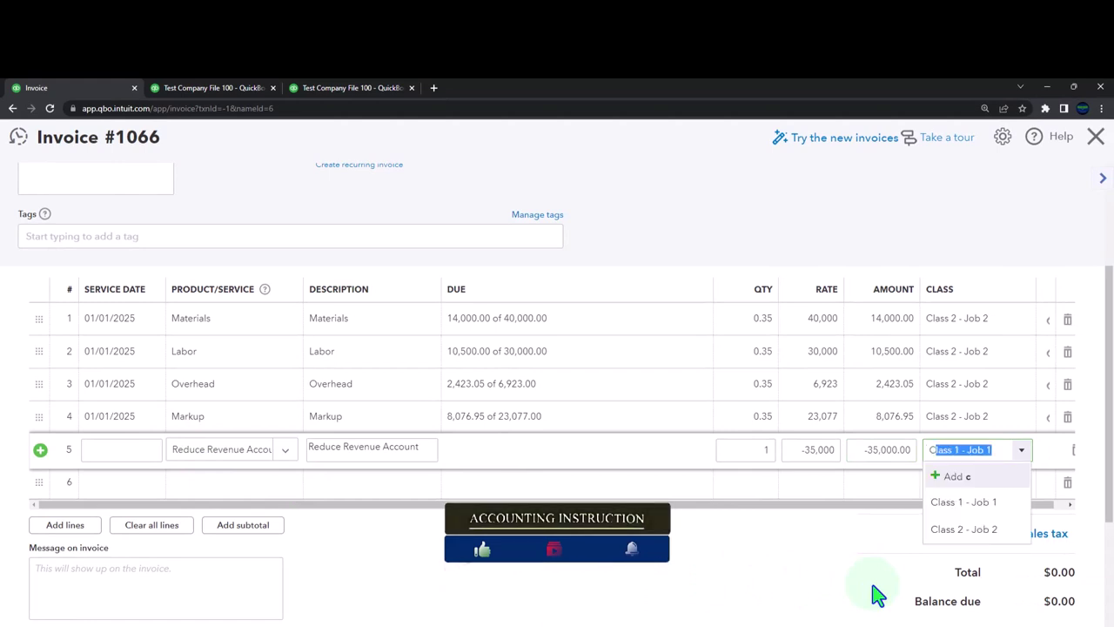
key("Return")
key("Tab")
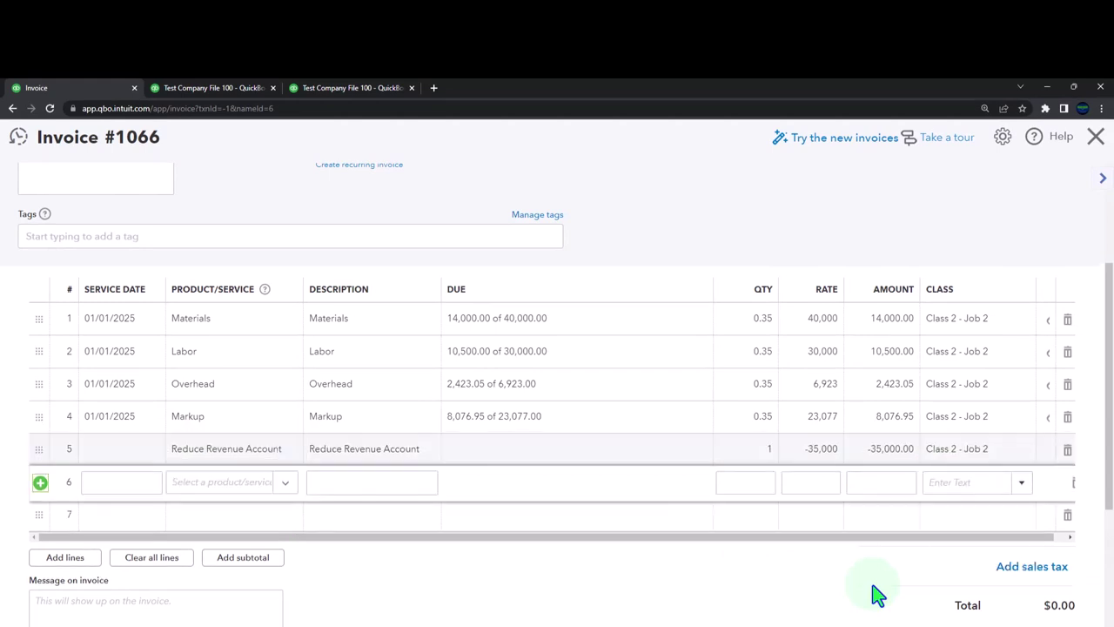
Add a Billings line of 35,000 with class Class 2 - Job 2, and save and close the invoice.
type("bill")
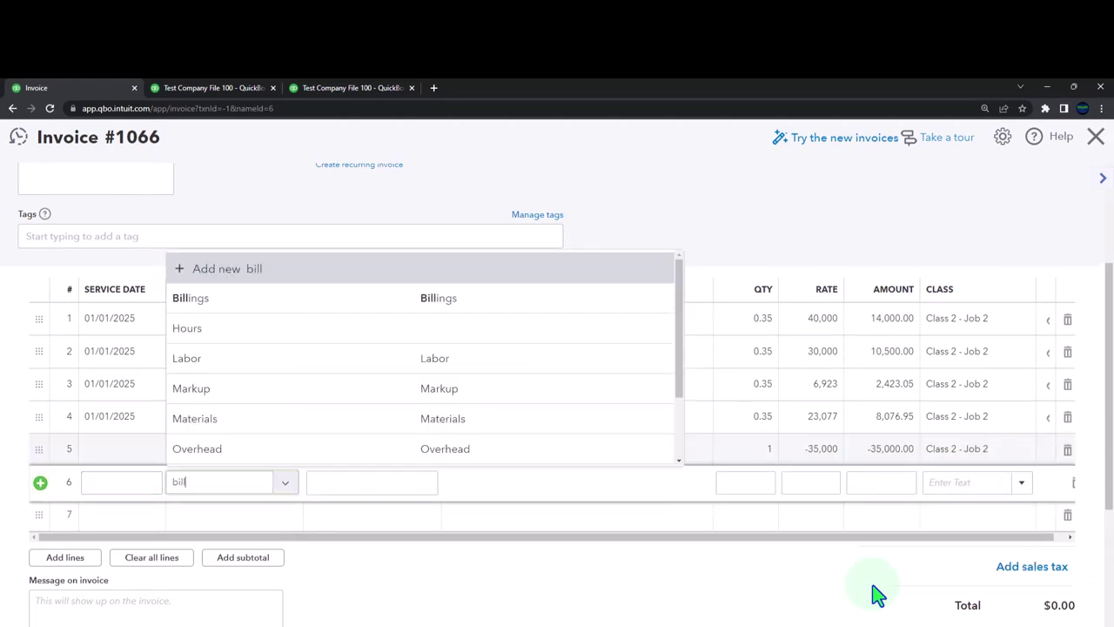
key("Down")
key("Return")
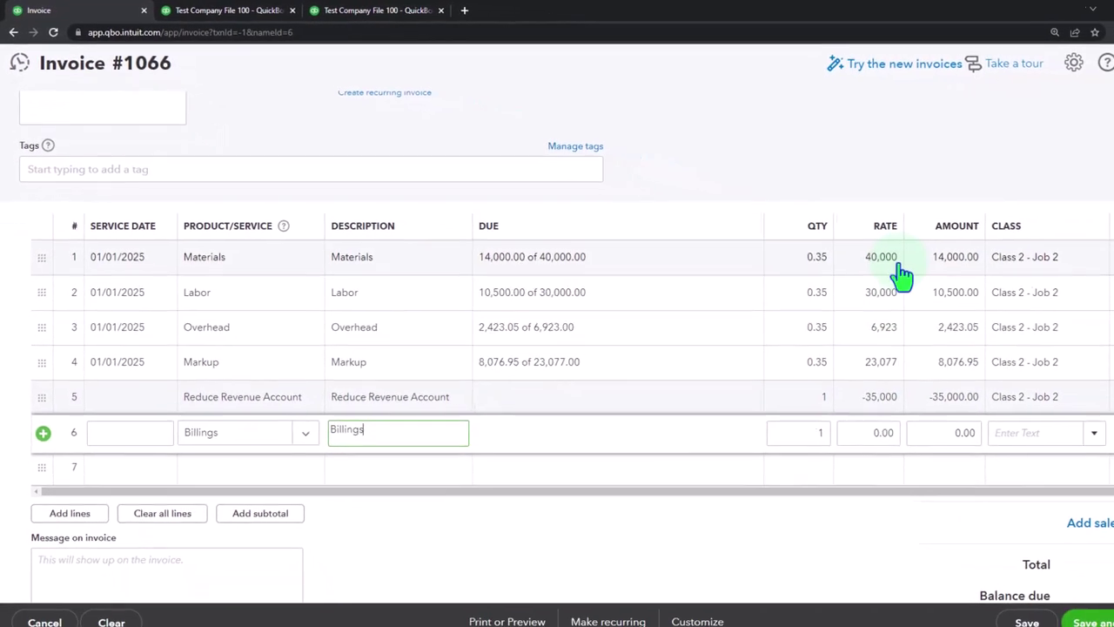
key("Tab")
key("Tab")
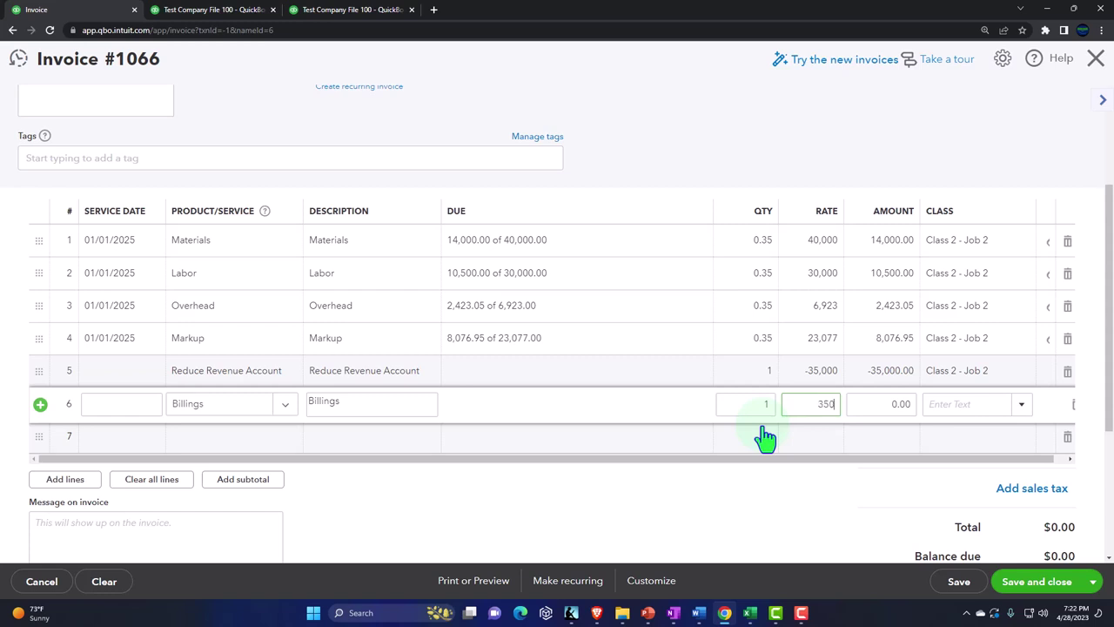
key("Tab")
type("Cl")
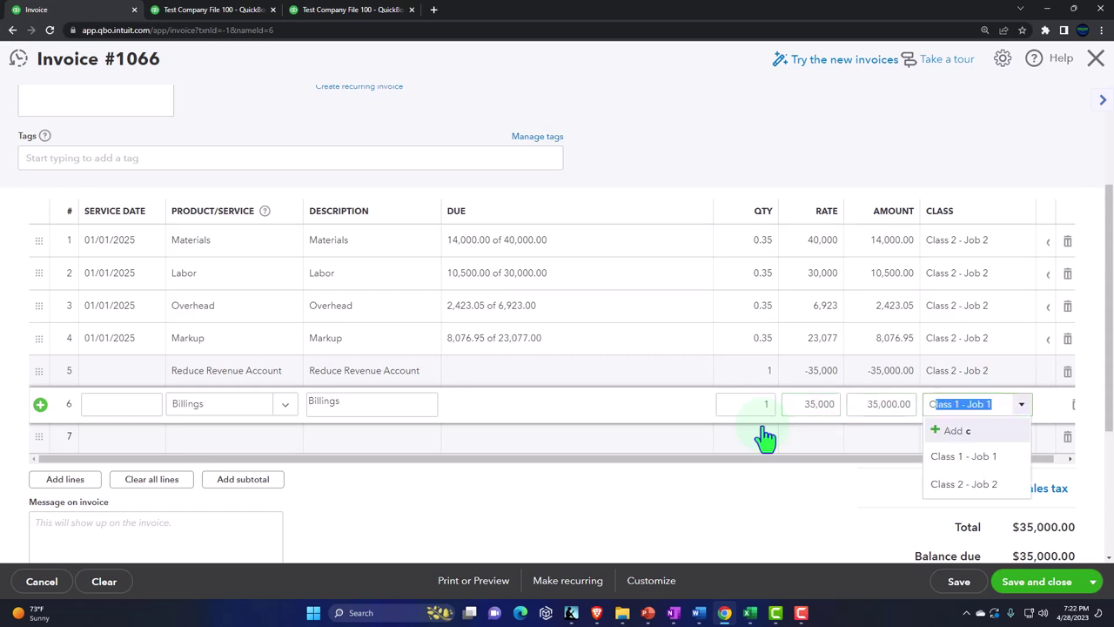
key("Tab")
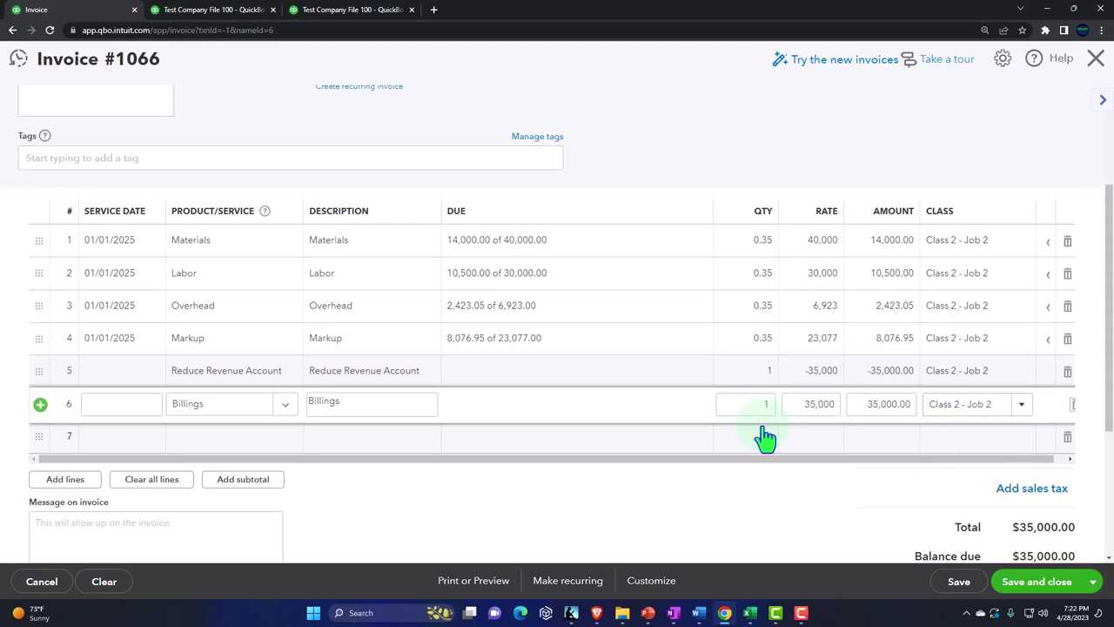
left_click(710, 533)
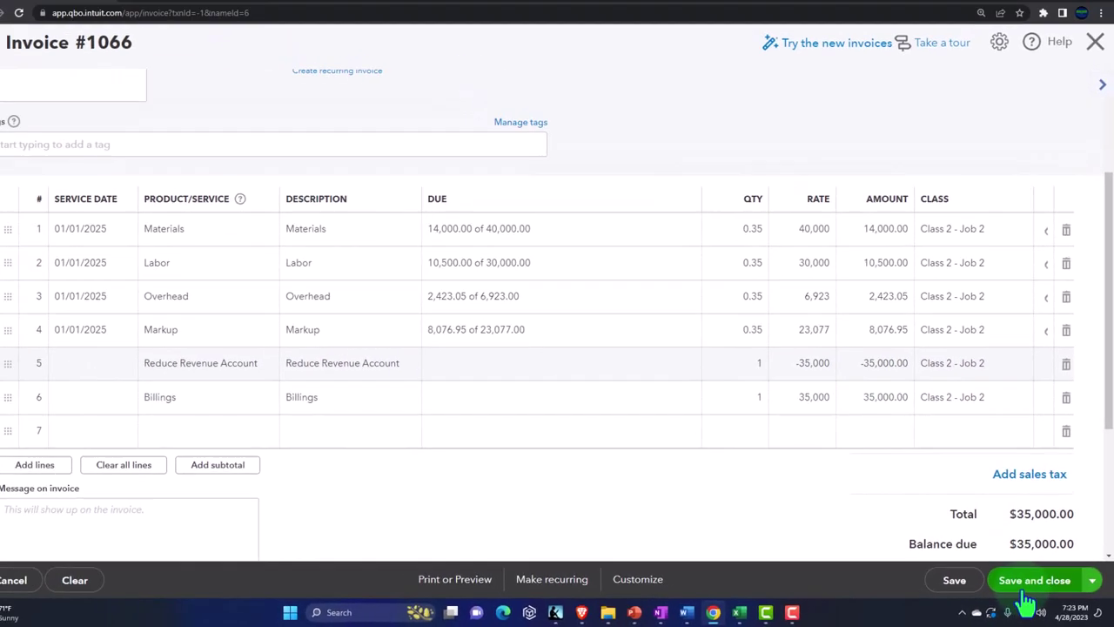
key("ctrl+alt+d")
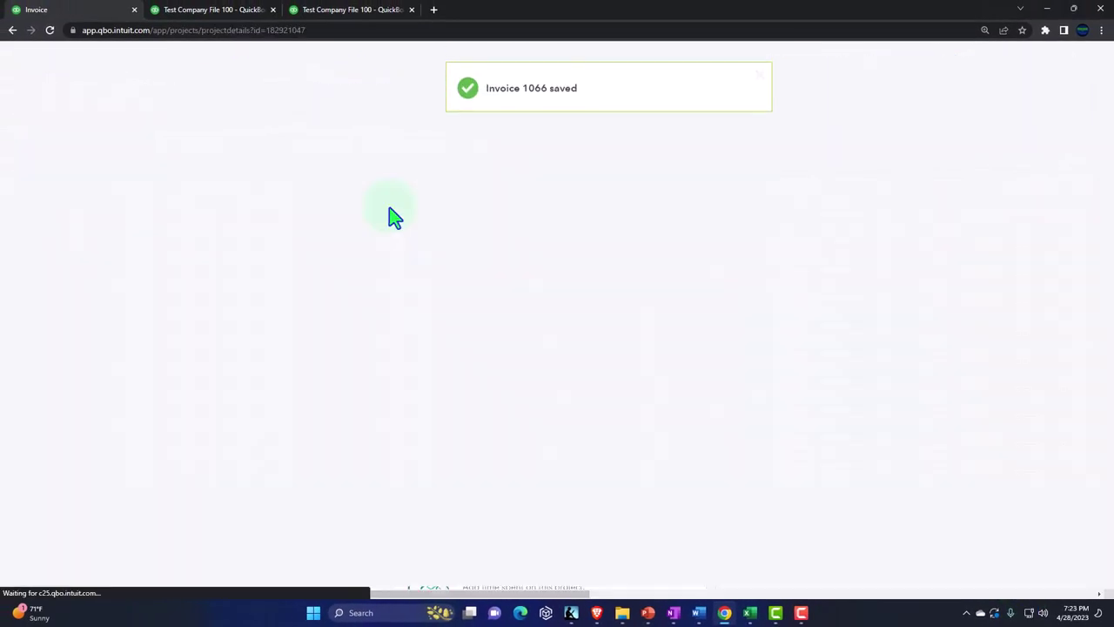
Rerun the balance sheet by class and check the Accounts Receivable, Work In Progress and Billings balances.
left_click(215, 10)
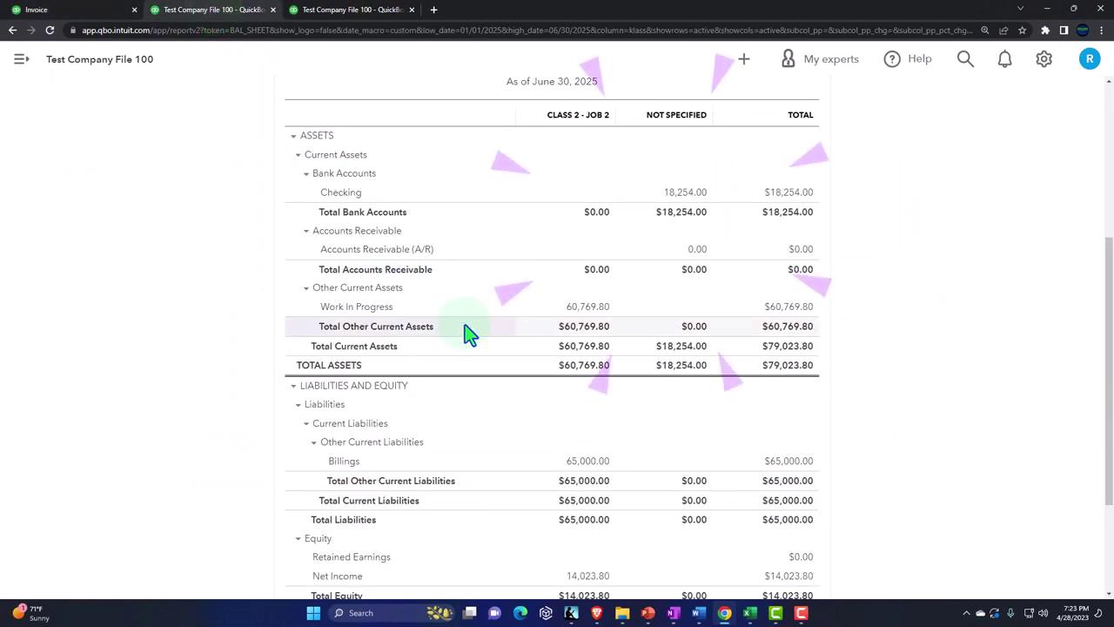
scroll(462, 330, "up", 4)
left_click(653, 217)
scroll(654, 222, "down", 2)
left_click(655, 223)
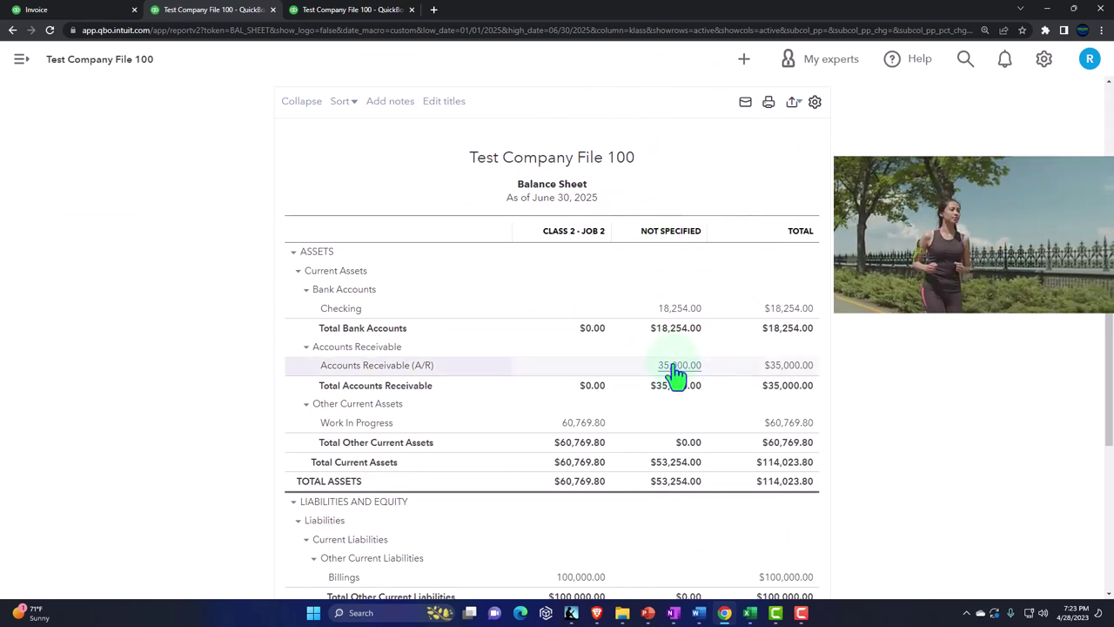
scroll(677, 374, "down", 1)
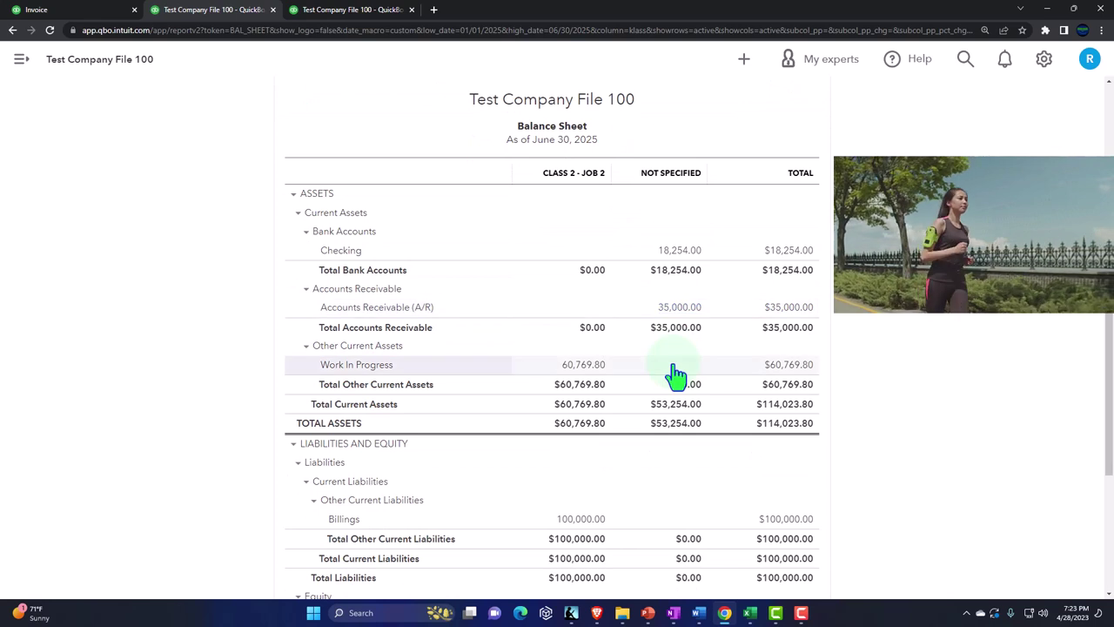
scroll(678, 374, "down", 1)
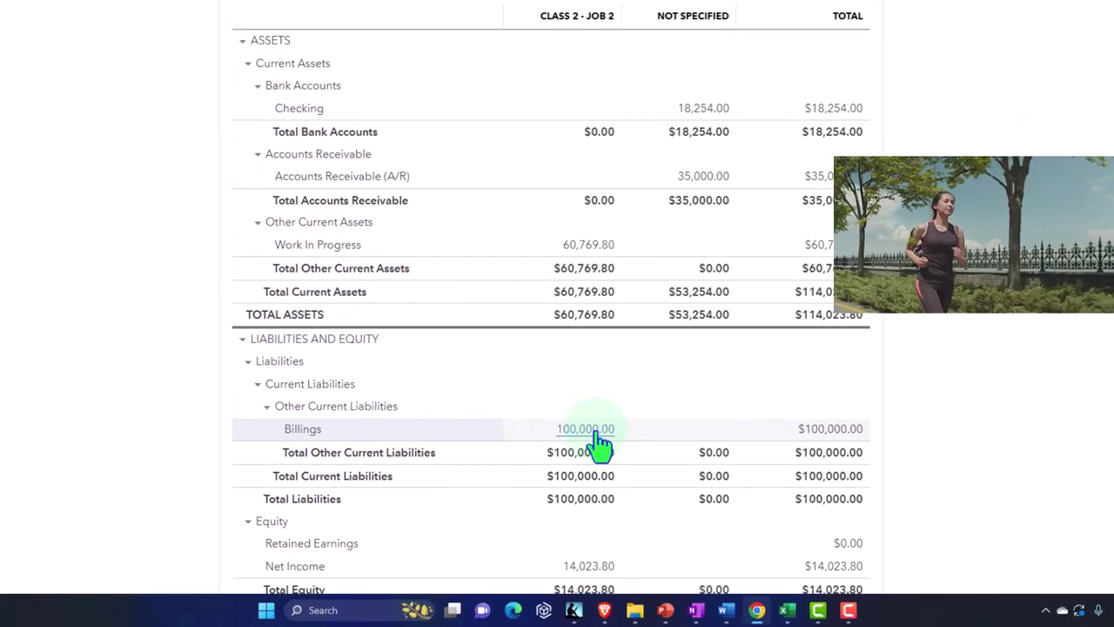
scroll(600, 446, "up", 1)
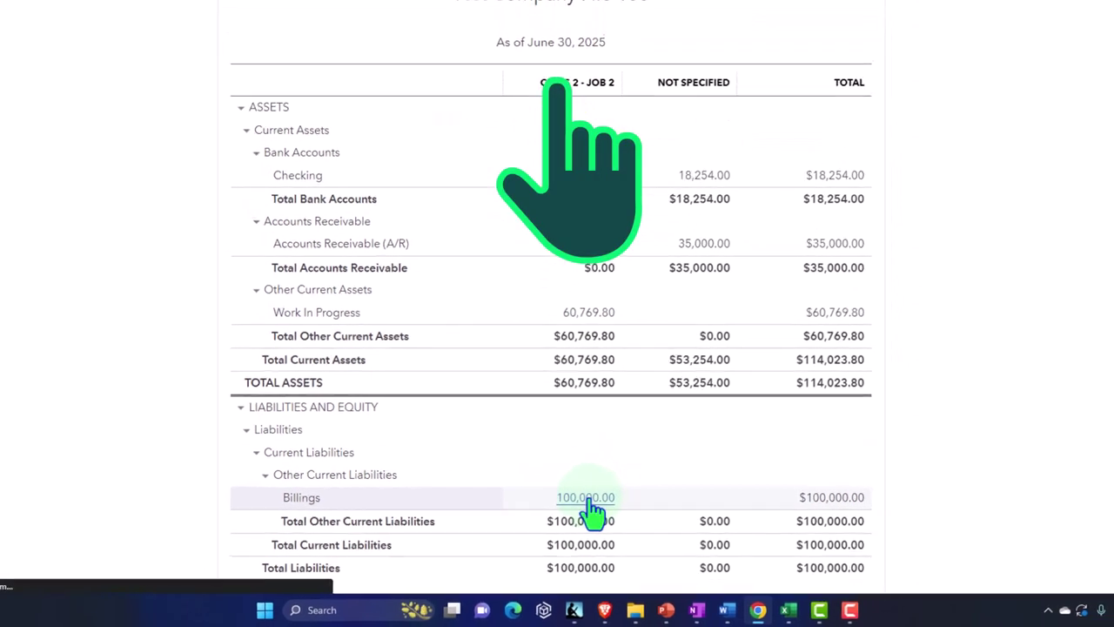
Inspect the transactions behind the Class 2 - Job 2 Billings balance, set their grouping to Customer, and return to the balance sheet.
left_click(586, 500)
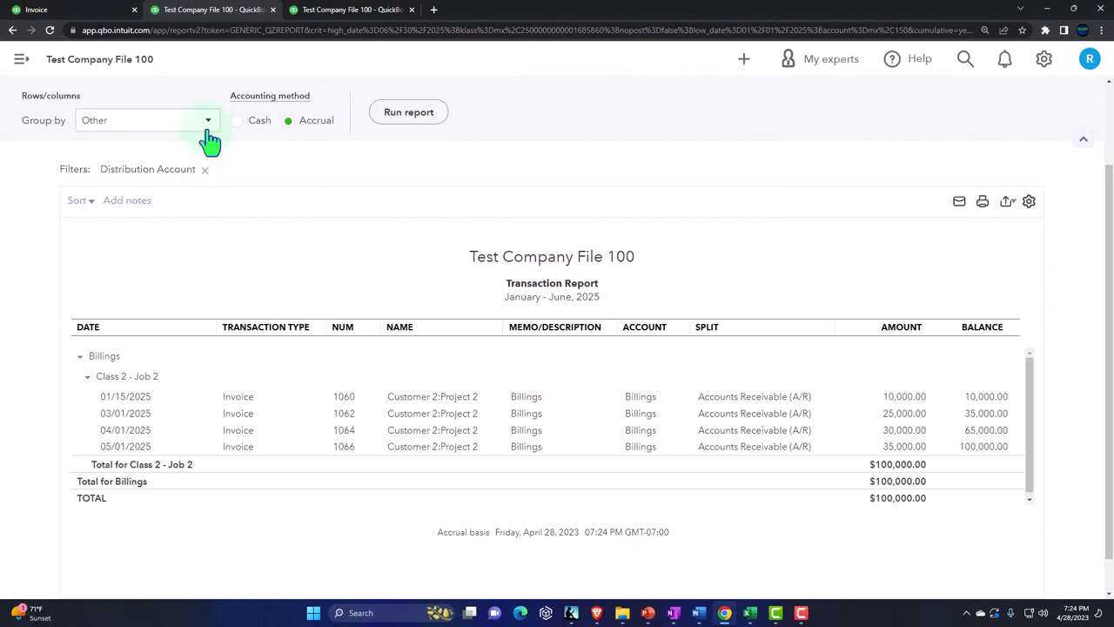
left_click(209, 130)
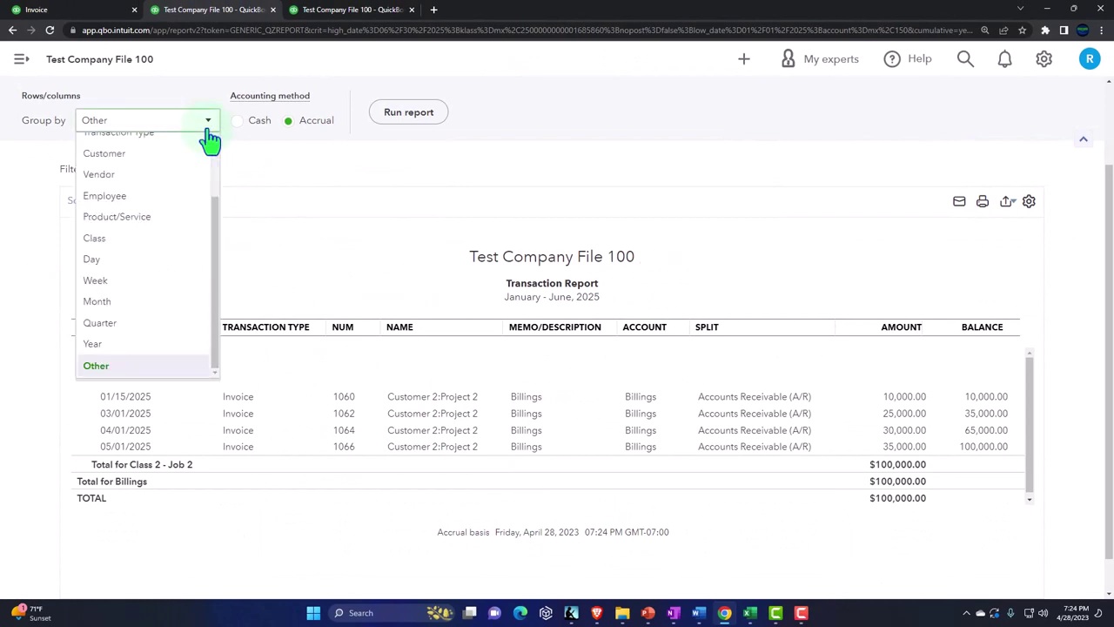
left_click(125, 160)
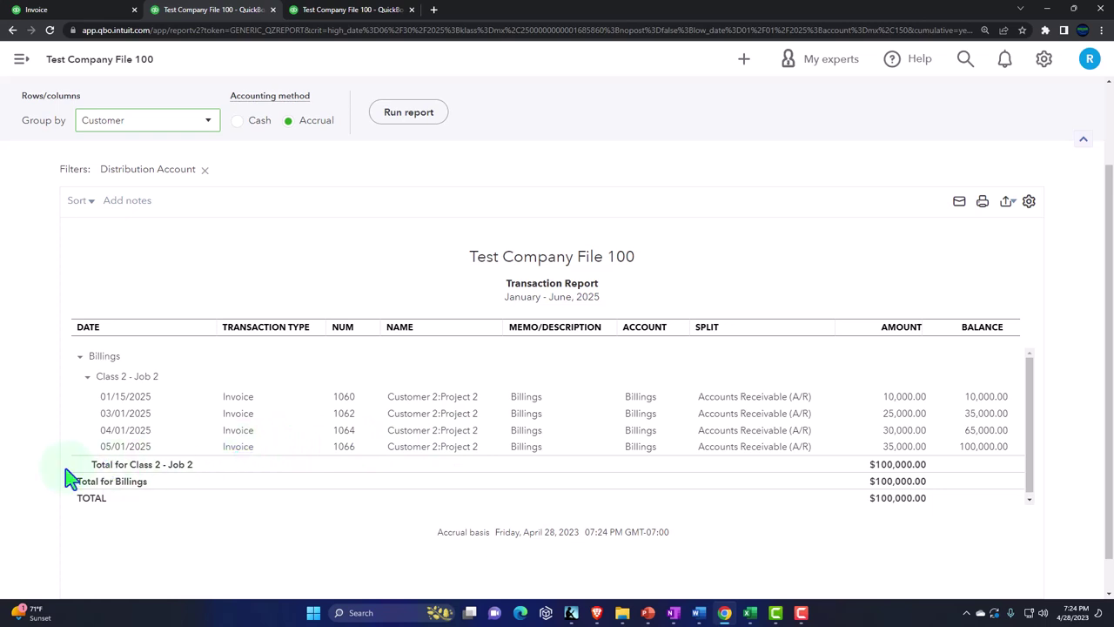
scroll(70, 477, "up", 2)
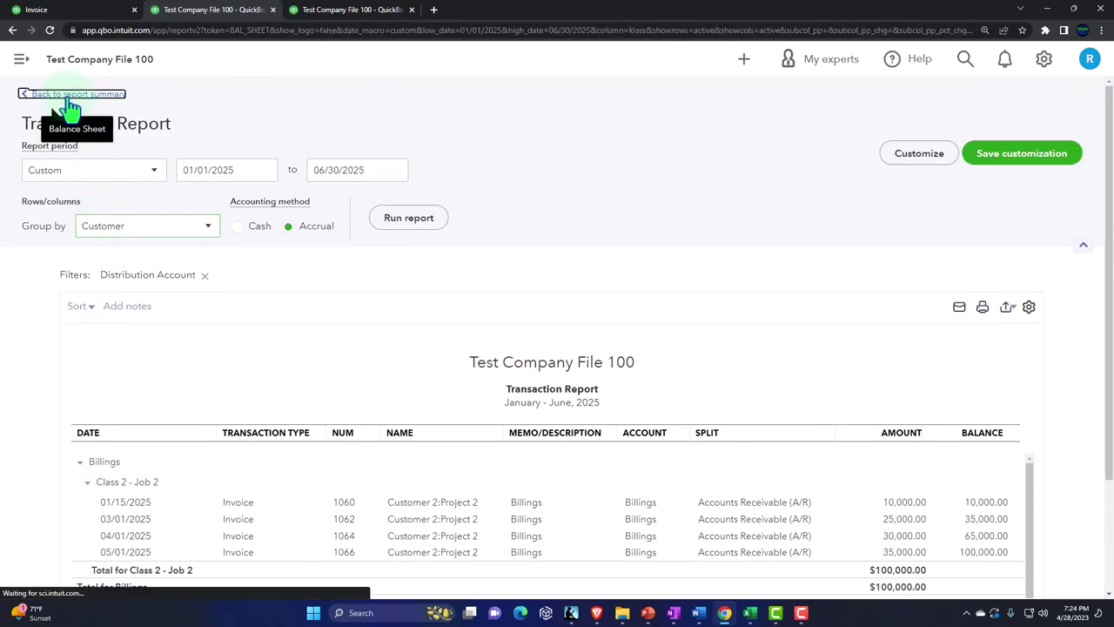
left_click(70, 95)
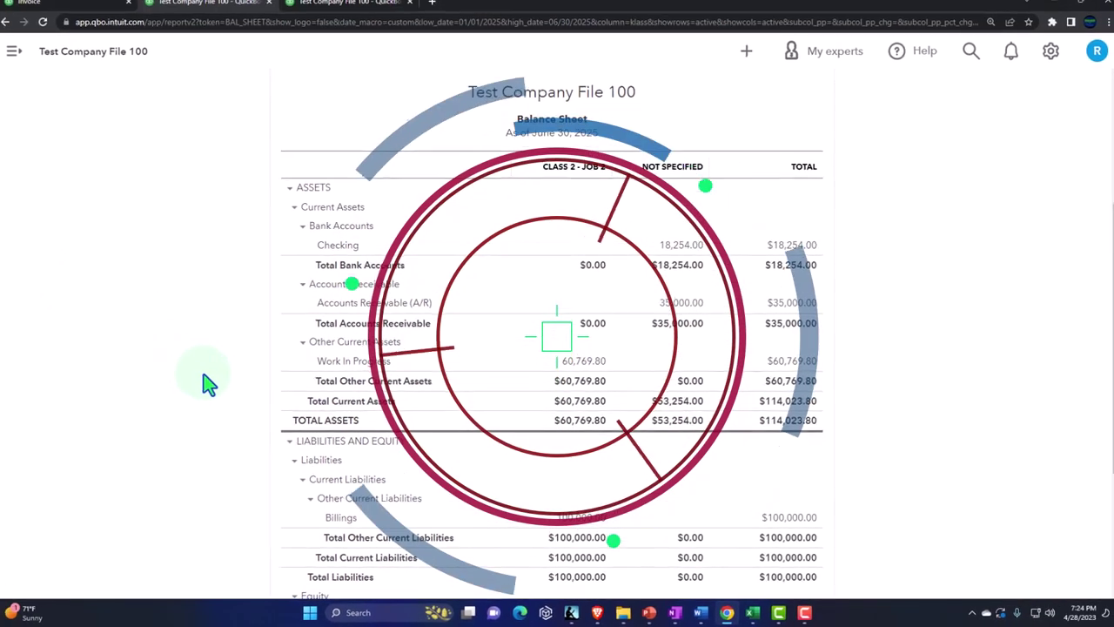
Open Customer 2 from the sales customer list and examine Project 2's invoices, payments, billable expense charges and estimate.
left_click(98, 2)
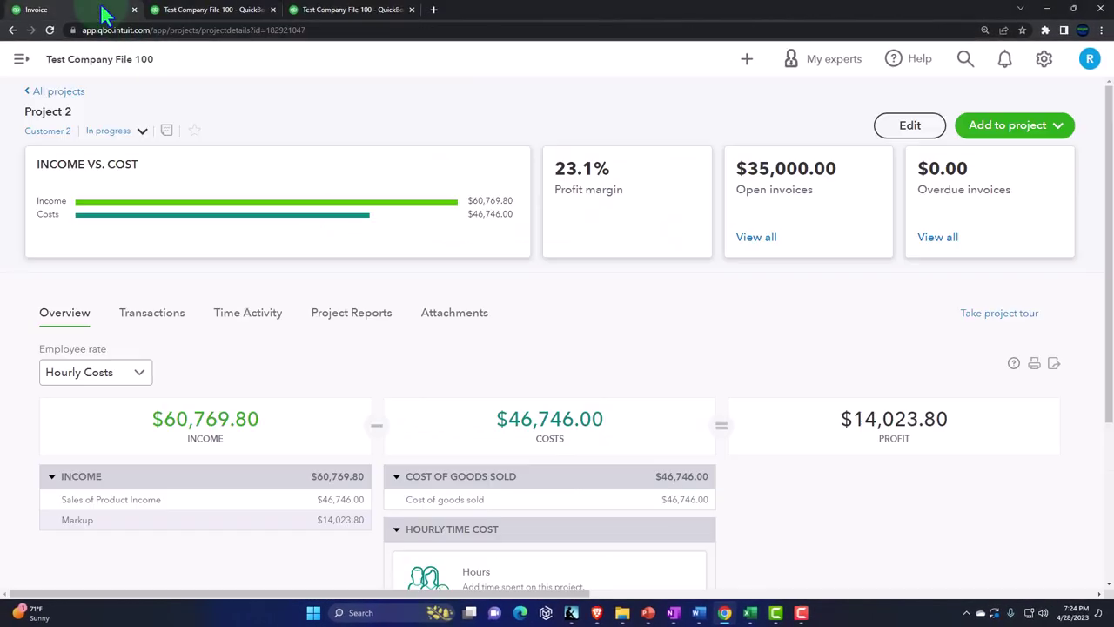
left_click(21, 61)
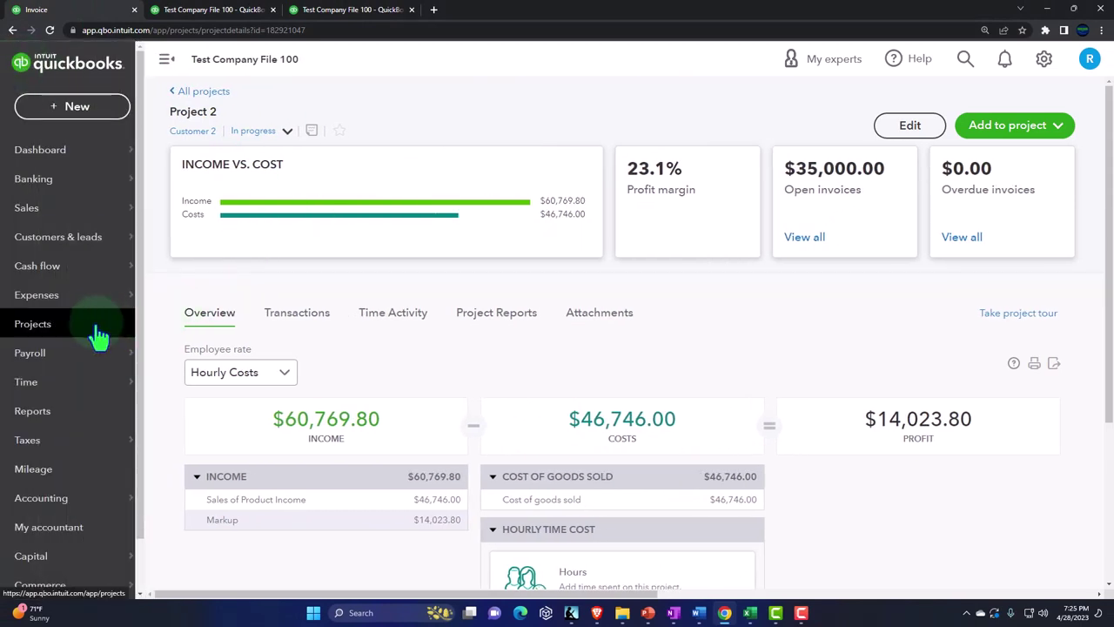
mouse_move(57, 252)
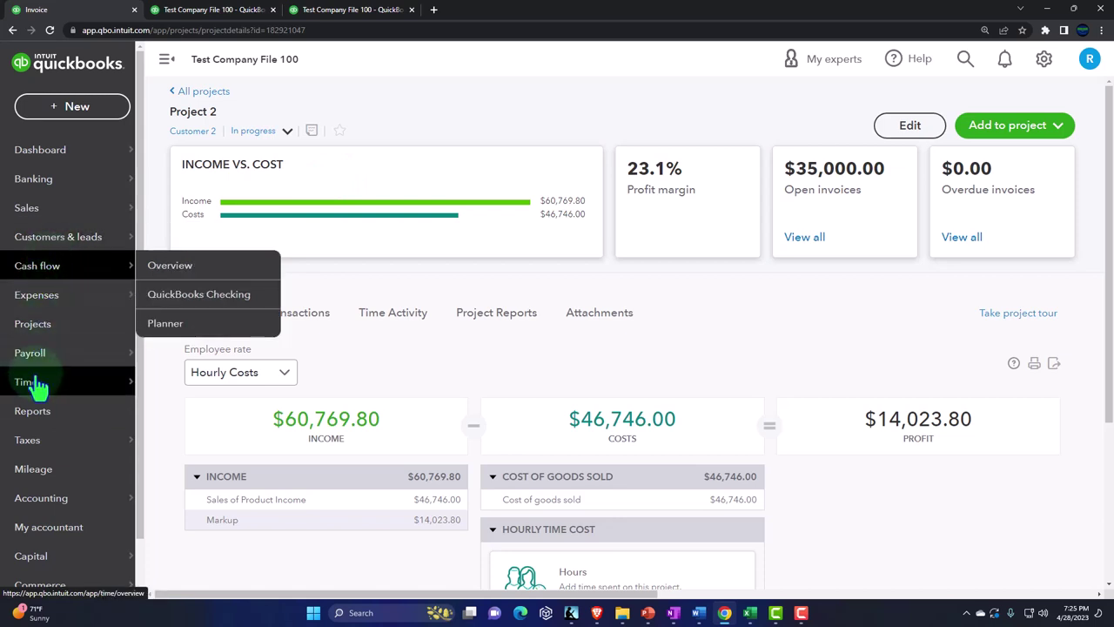
mouse_move(37, 390)
left_click(28, 210)
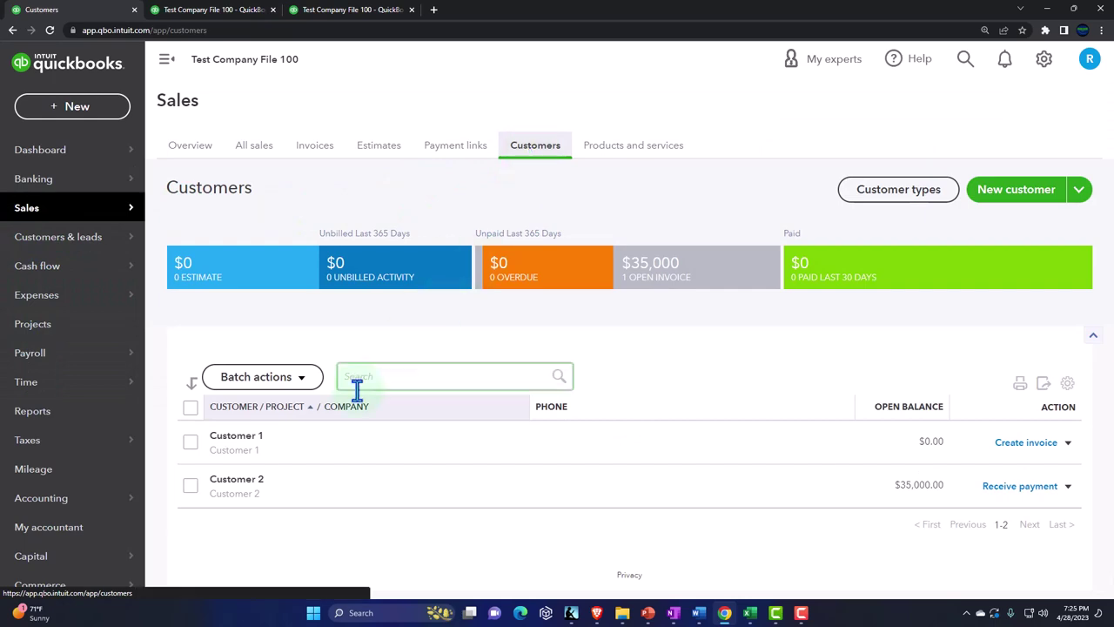
left_click(236, 482)
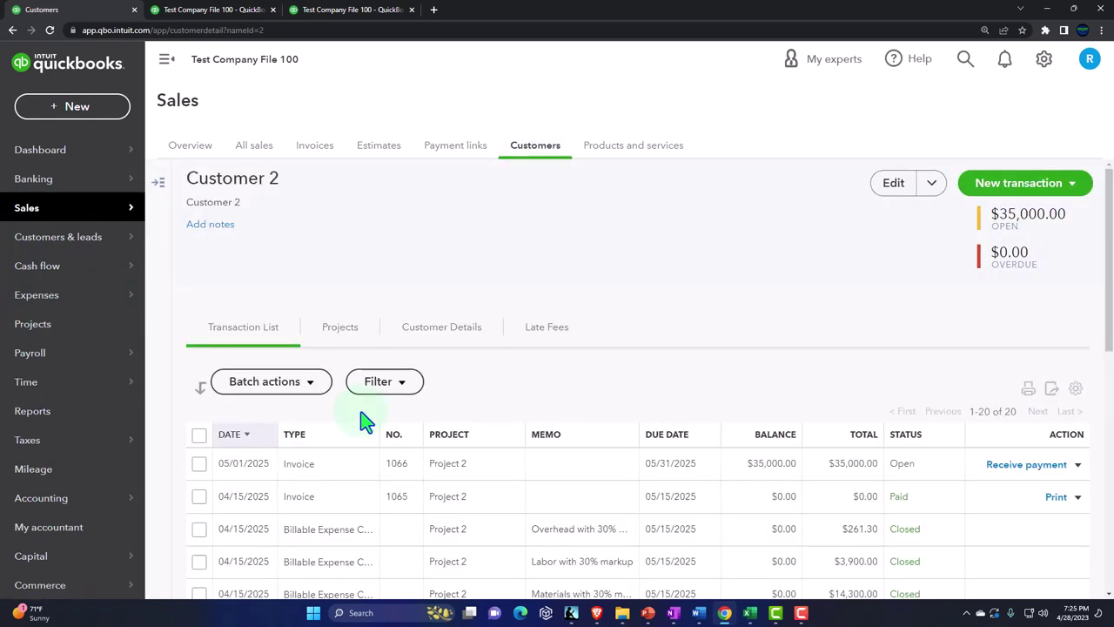
scroll(364, 413, "down", 3)
scroll(409, 396, "down", 1)
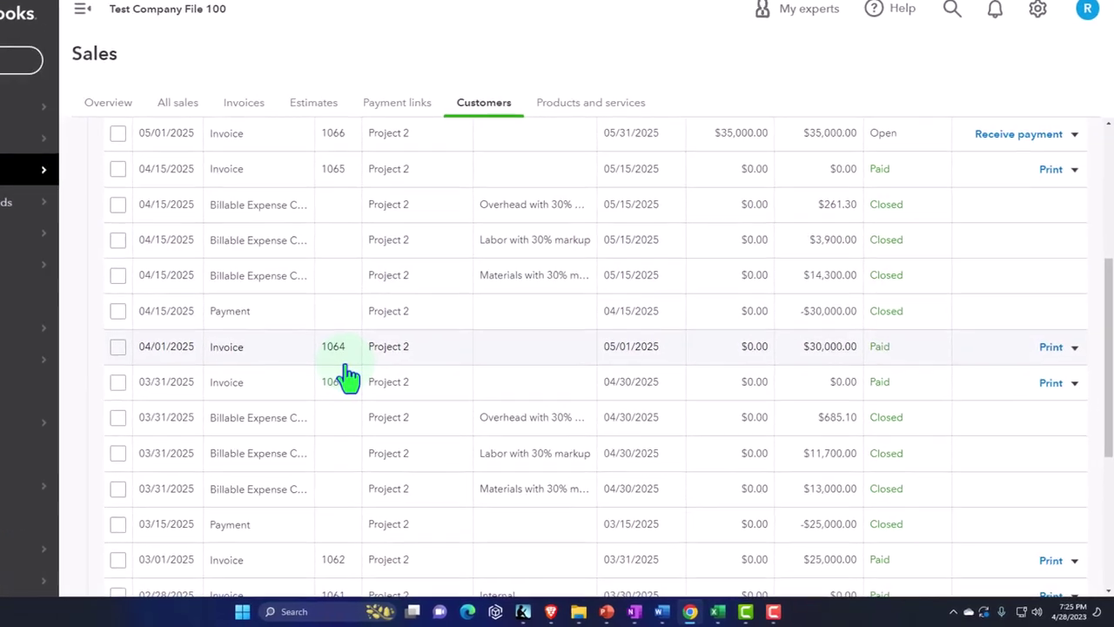
scroll(349, 376, "down", 2)
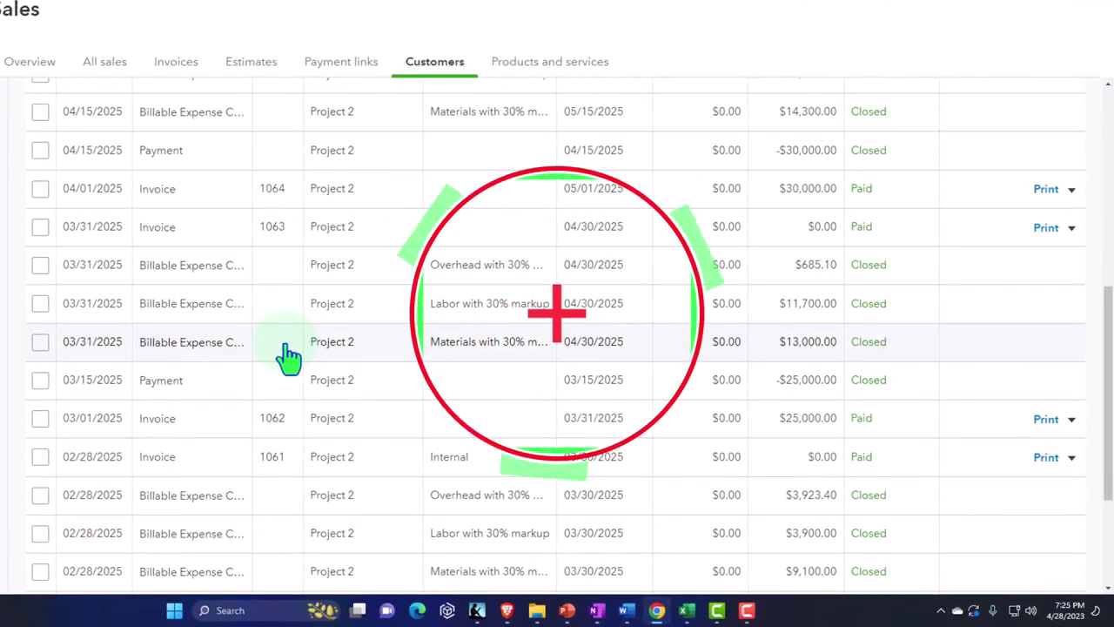
scroll(287, 355, "down", 2)
scroll(288, 355, "down", 3)
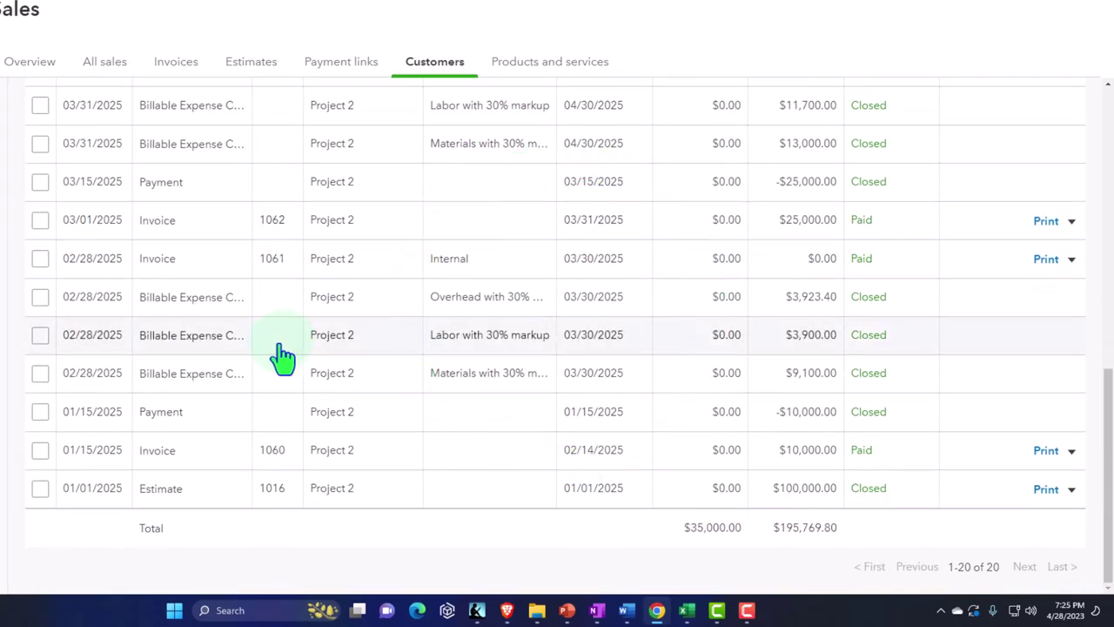
scroll(280, 358, "up", 5)
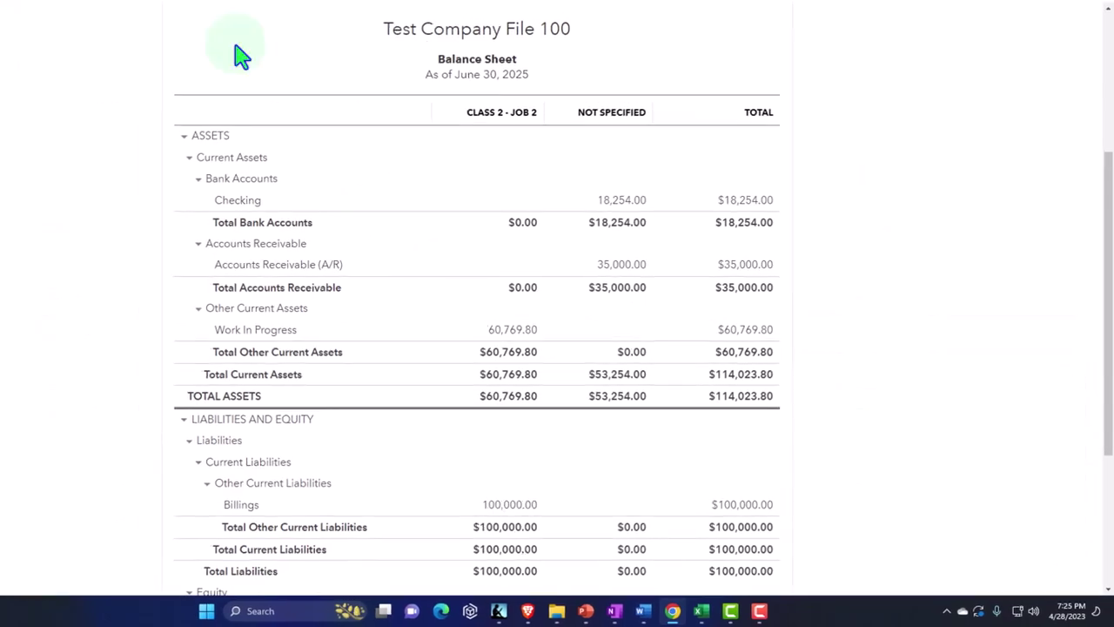
Switch to the Worksheet Project Sheet in Excel to check the ending trial balance against the balance sheet, and return to QuickBooks Online.
mouse_move(716, 611)
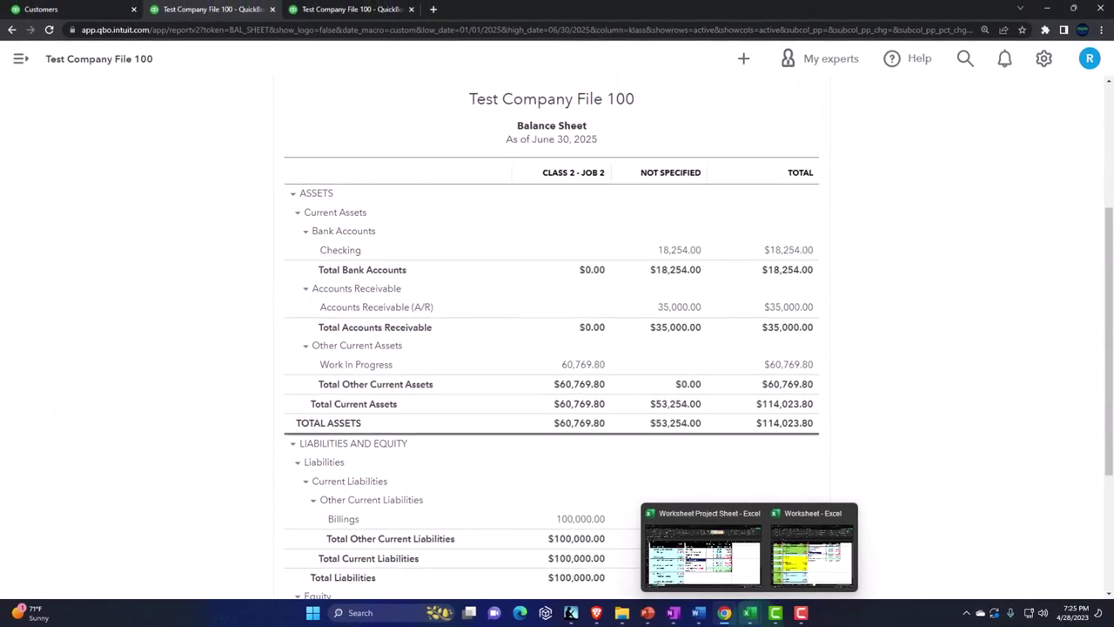
left_click(722, 533)
left_click(803, 233)
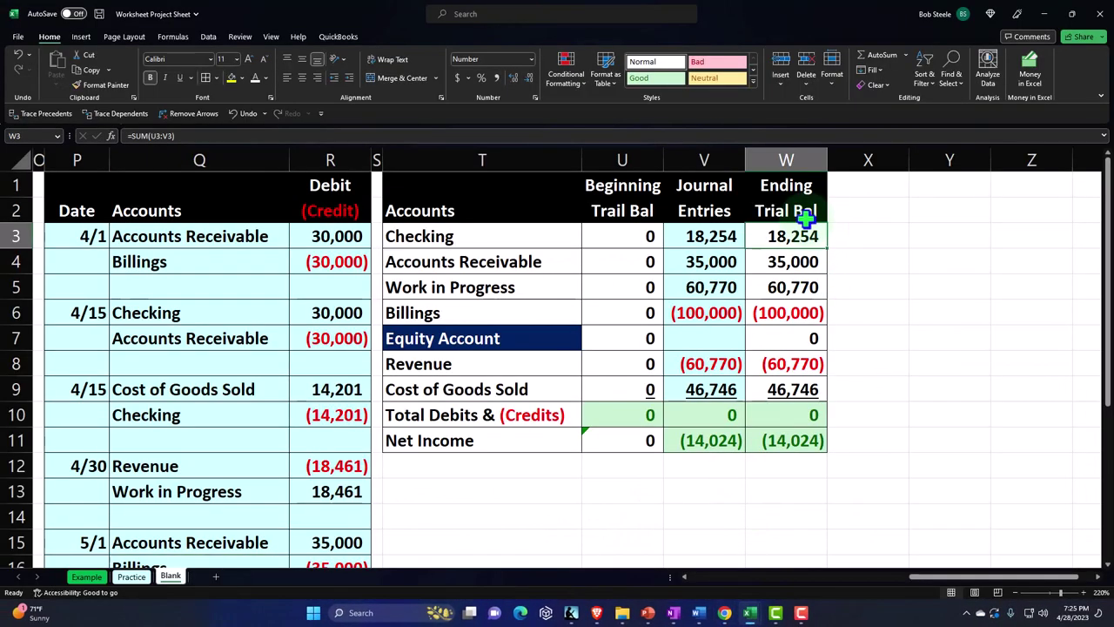
left_click(1042, 14)
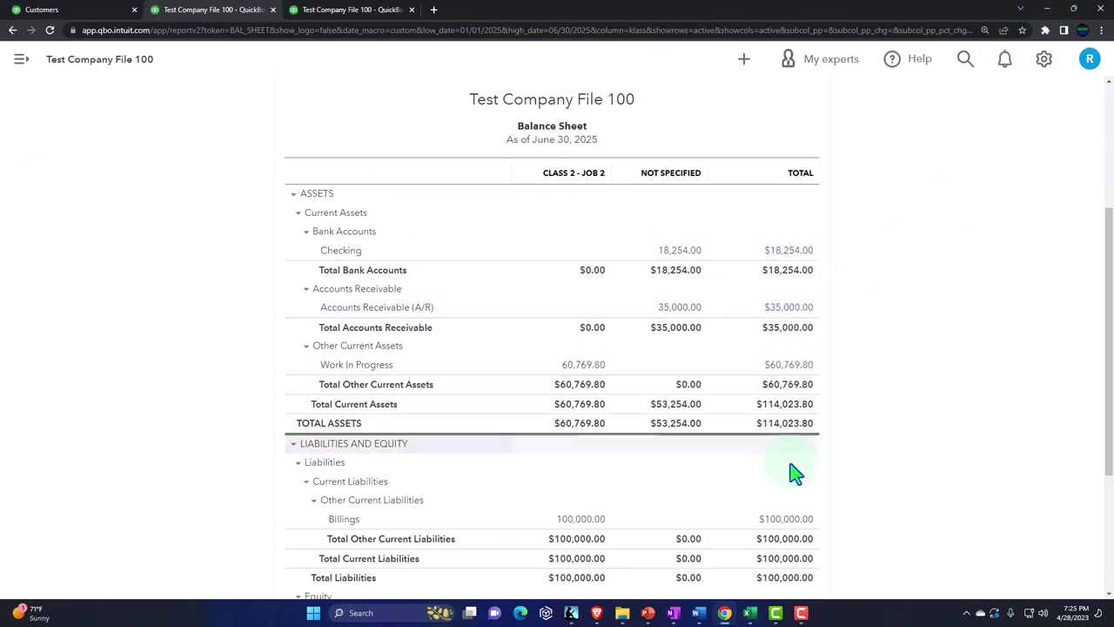
Compare the ending trial balances in the Excel Worksheet Project Sheet with the QuickBooks balance sheet, down to its equity section.
mouse_move(749, 612)
left_click(768, 523)
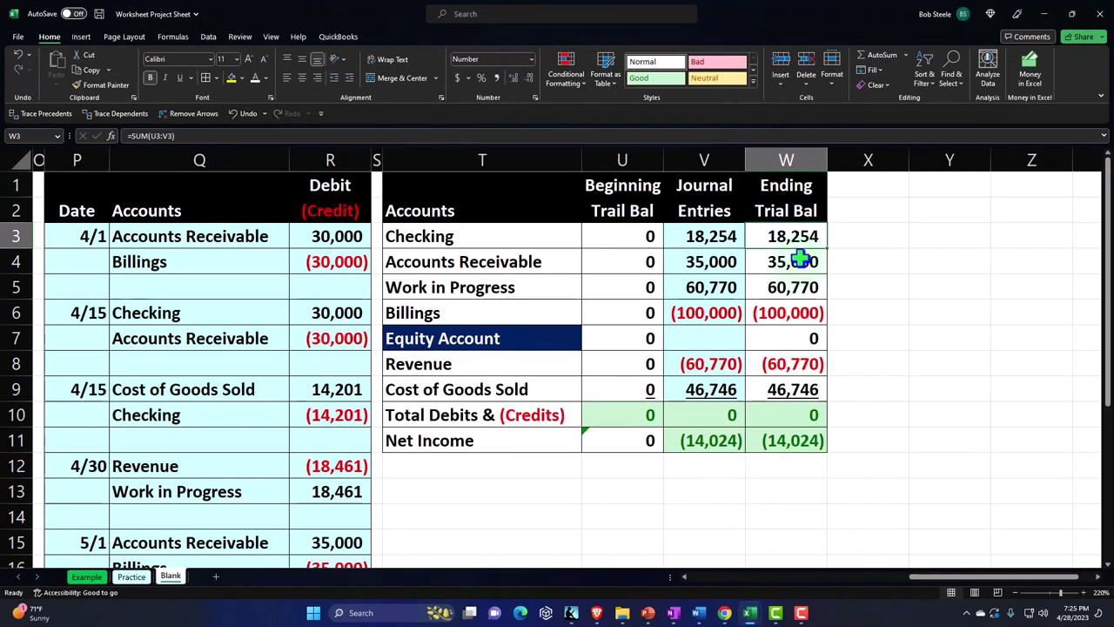
left_click(801, 288)
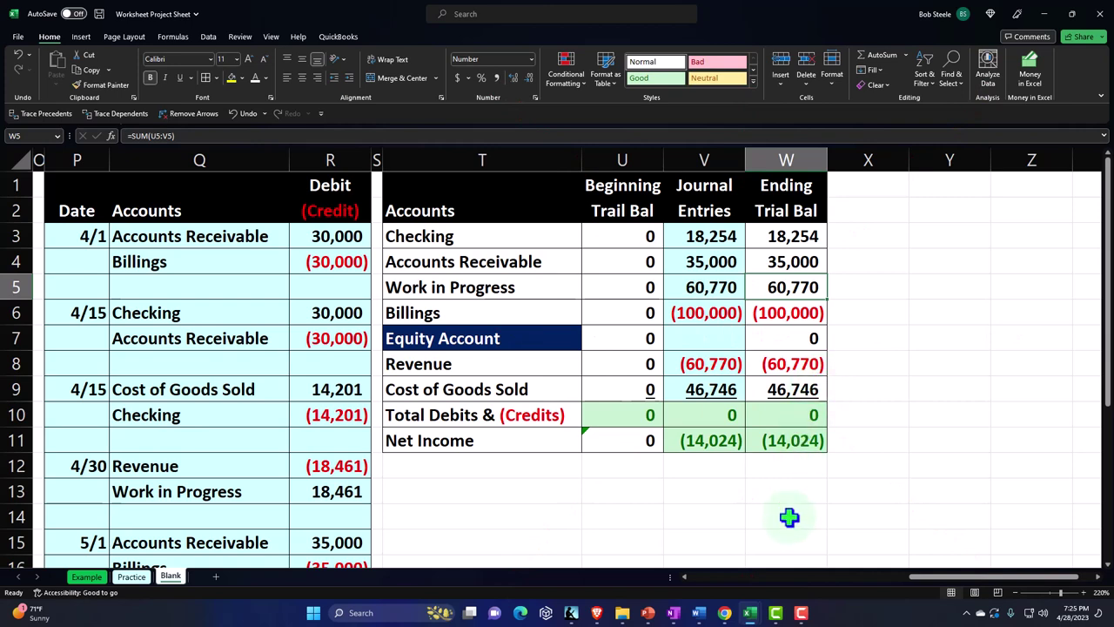
mouse_move(762, 616)
left_click(726, 614)
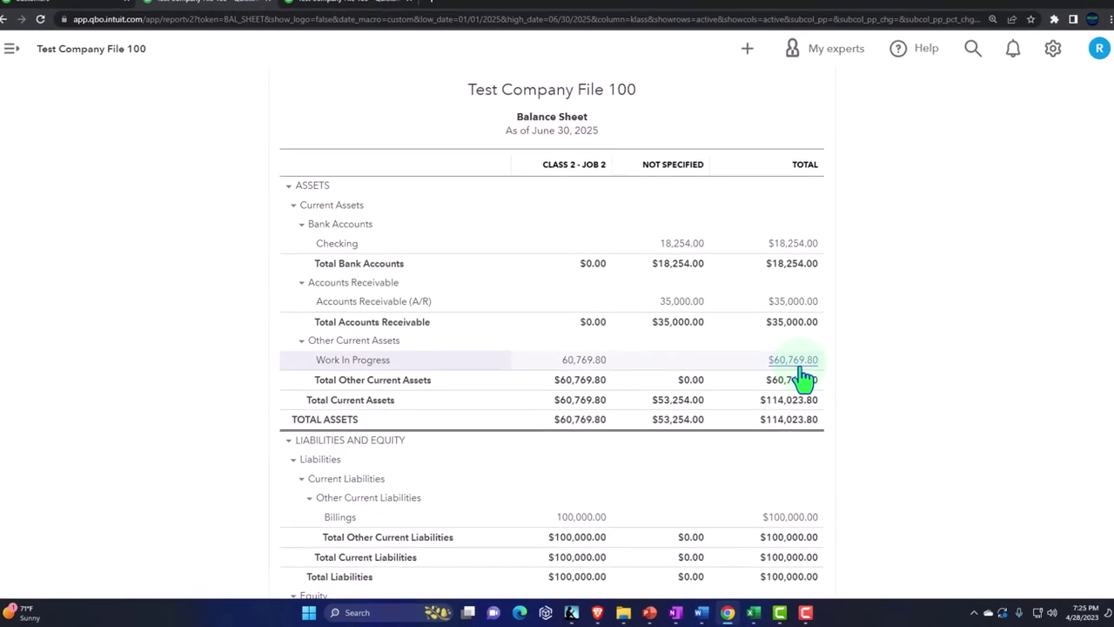
scroll(802, 381, "down", 3)
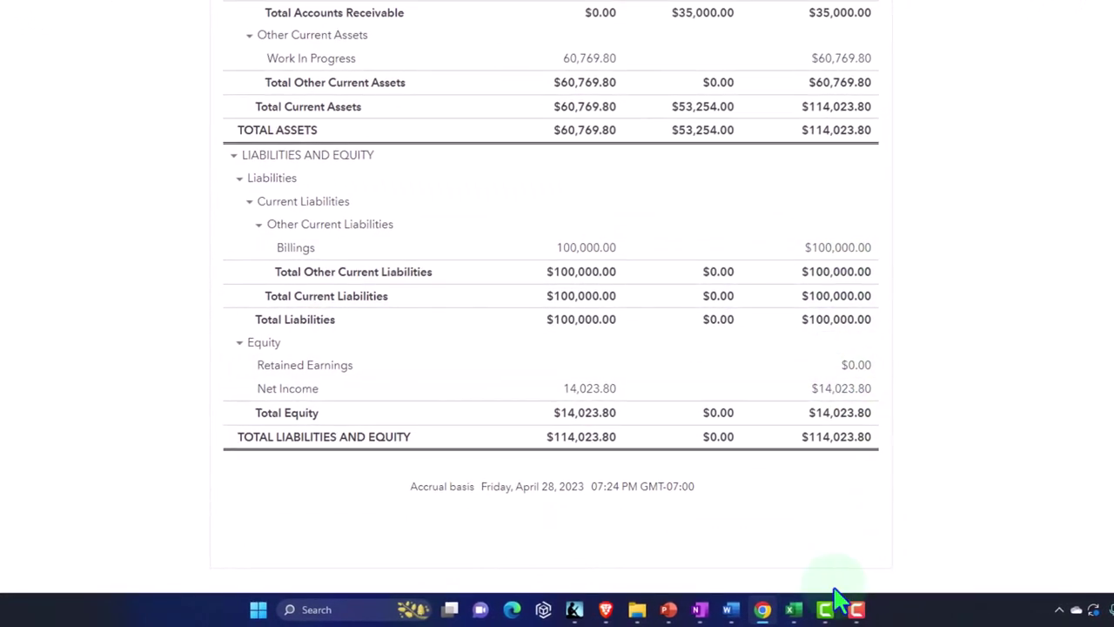
Check net income, revenue and cost of goods sold in the Excel trial balance against the QuickBooks Profit and Loss report.
mouse_move(794, 610)
left_click(735, 522)
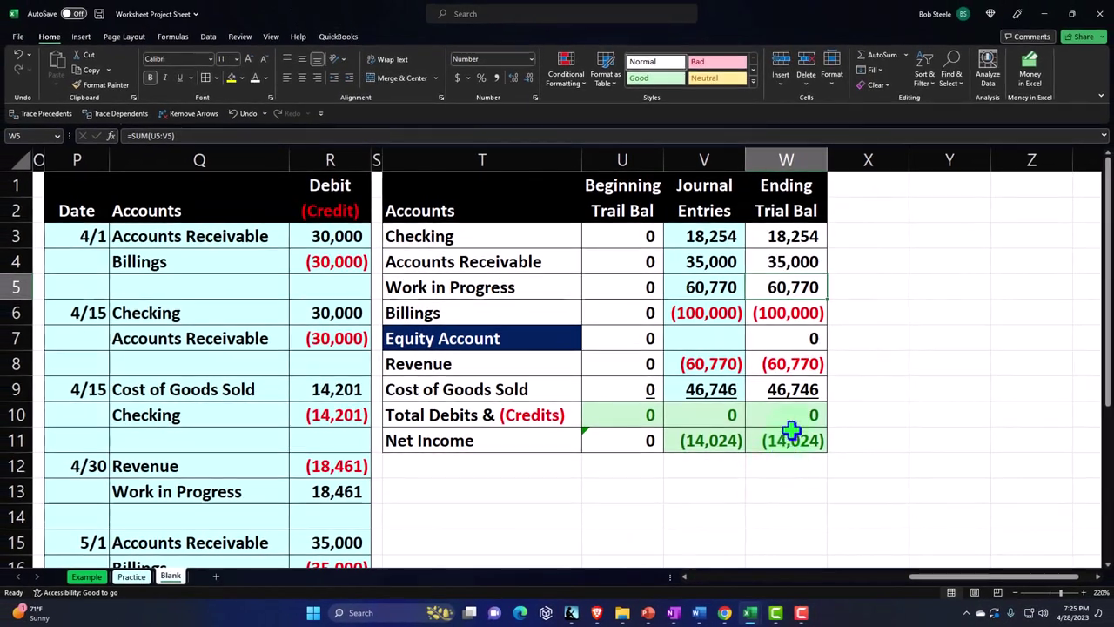
left_click(793, 448)
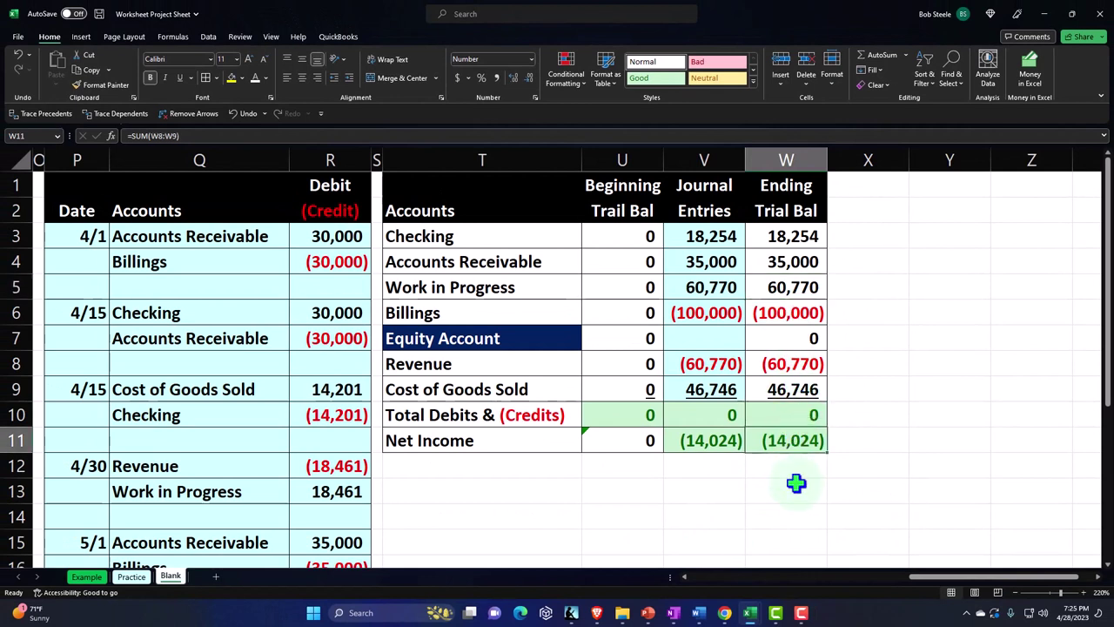
left_click_drag(792, 366, 788, 389)
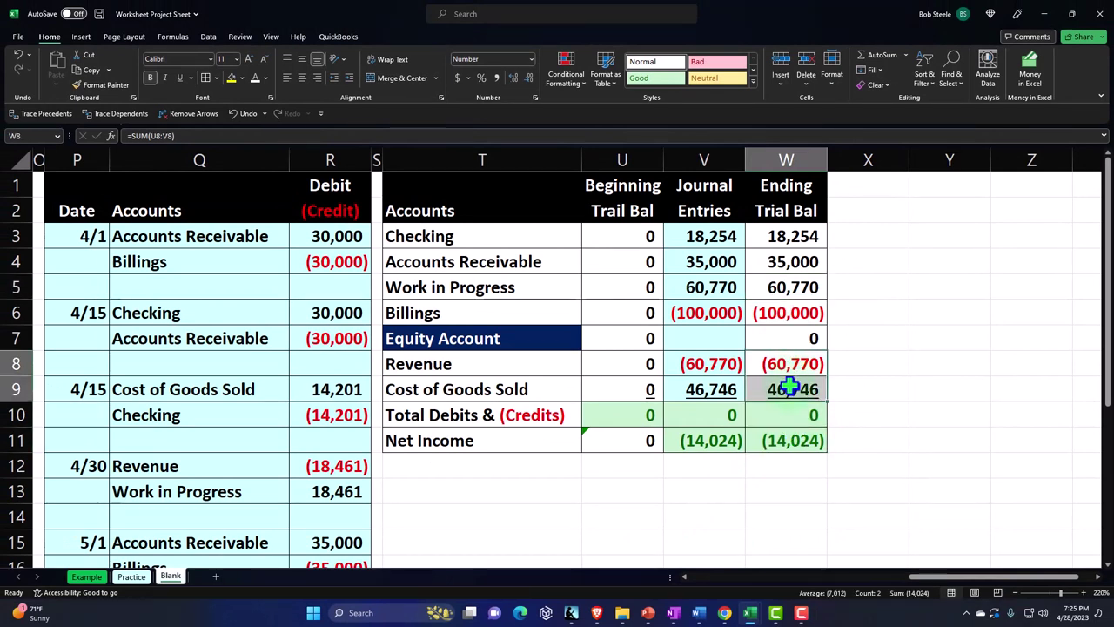
left_click(724, 612)
left_click(338, 10)
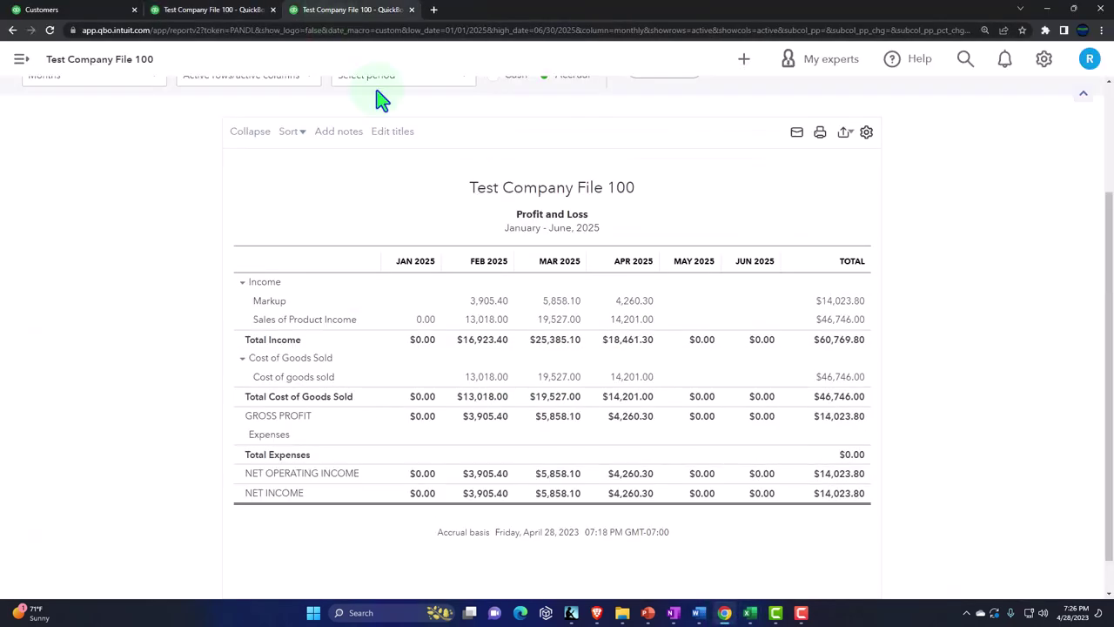
left_click(869, 352)
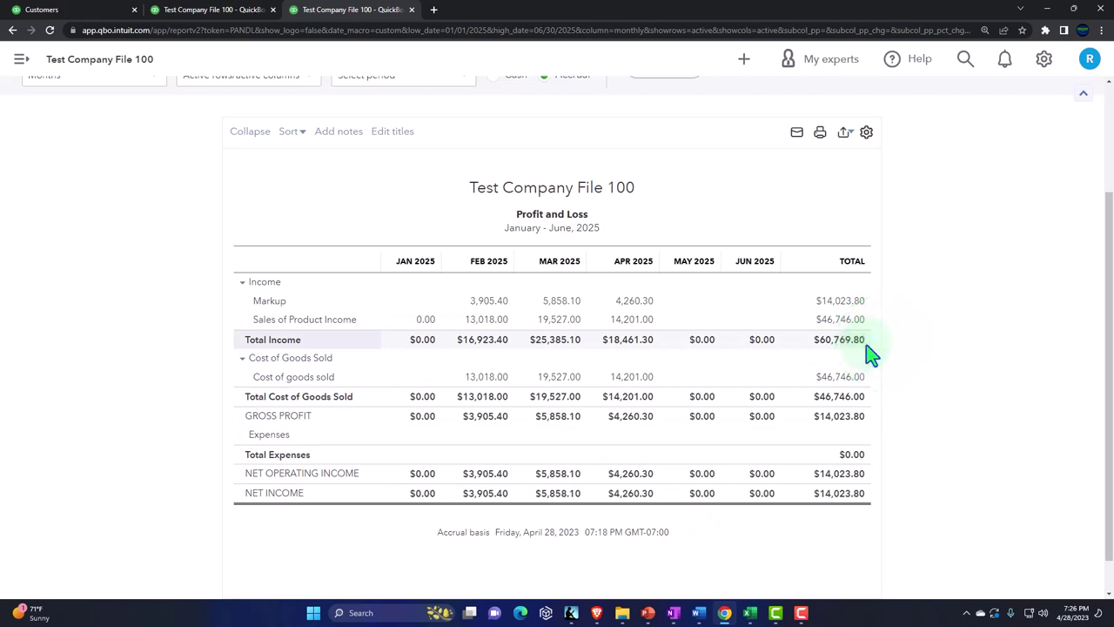
left_click(867, 366)
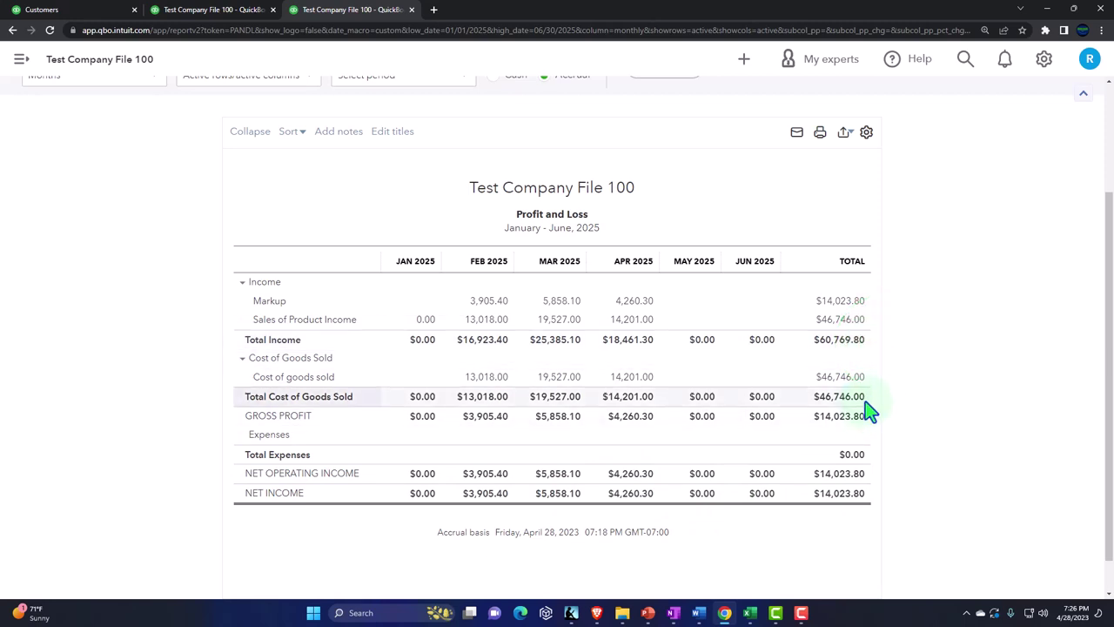
Switch to the Excel Worksheet Project Sheet to check the ending net income, and return to the Profit and Loss report.
mouse_move(749, 612)
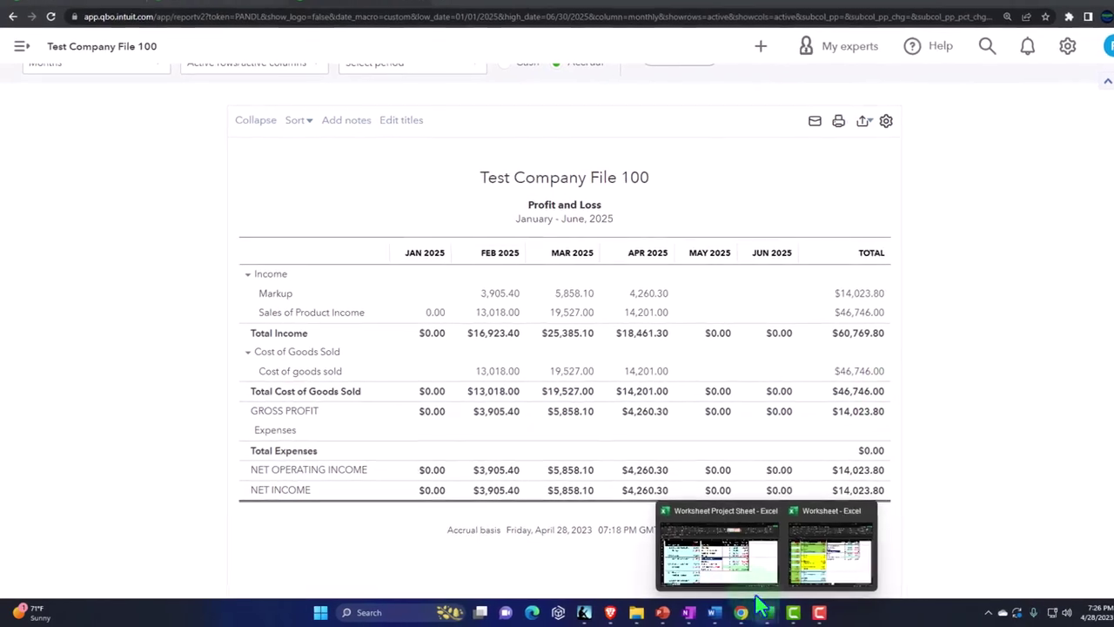
left_click(836, 549)
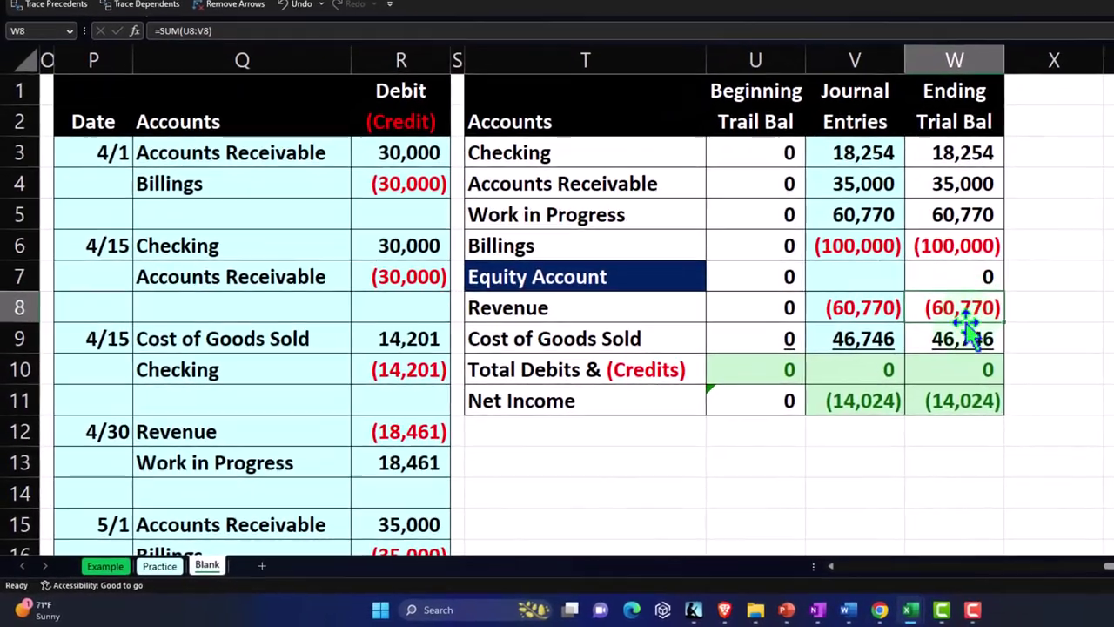
left_click(837, 375)
left_click(982, 396)
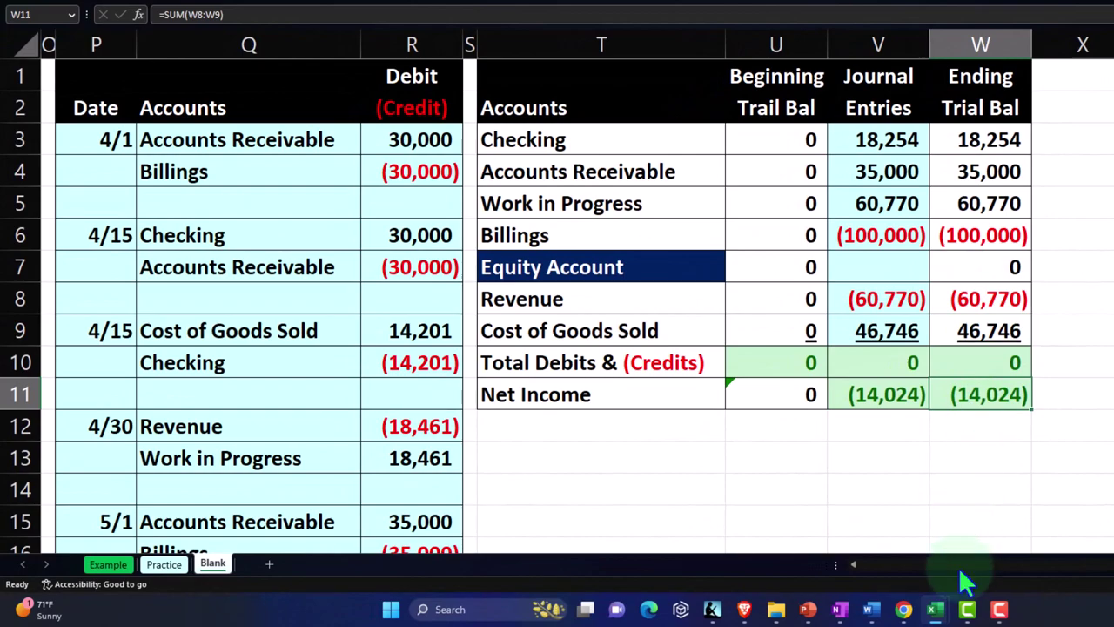
mouse_move(931, 617)
mouse_move(899, 609)
left_click(983, 554)
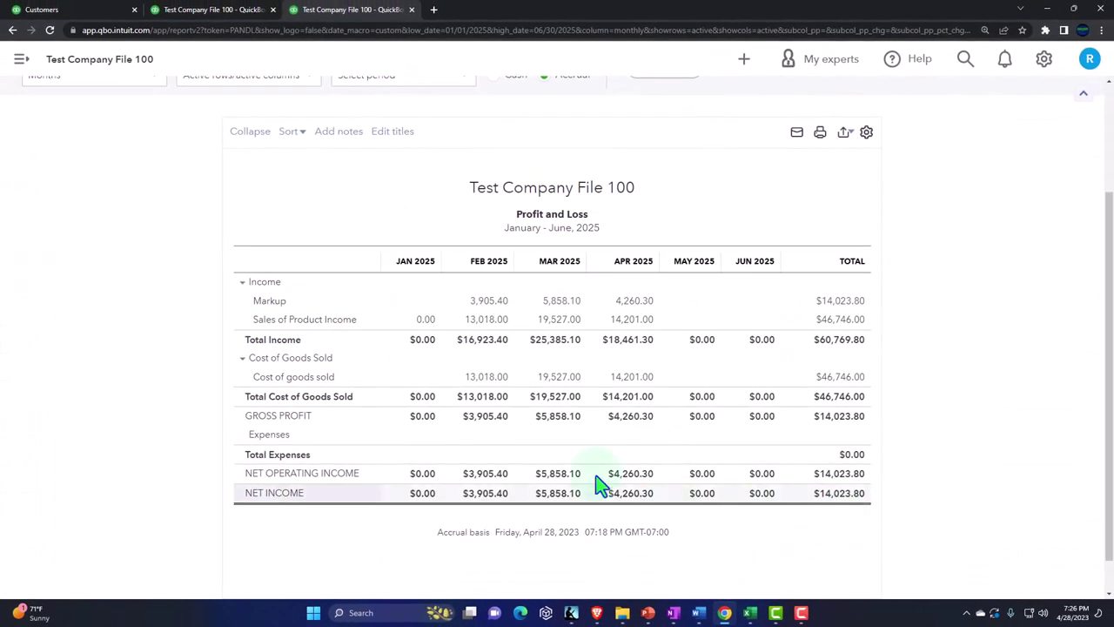
Duplicate the Profit and Loss report in a new browser tab and run the copy with columns displayed by Classes.
scroll(228, 411, "up", 2)
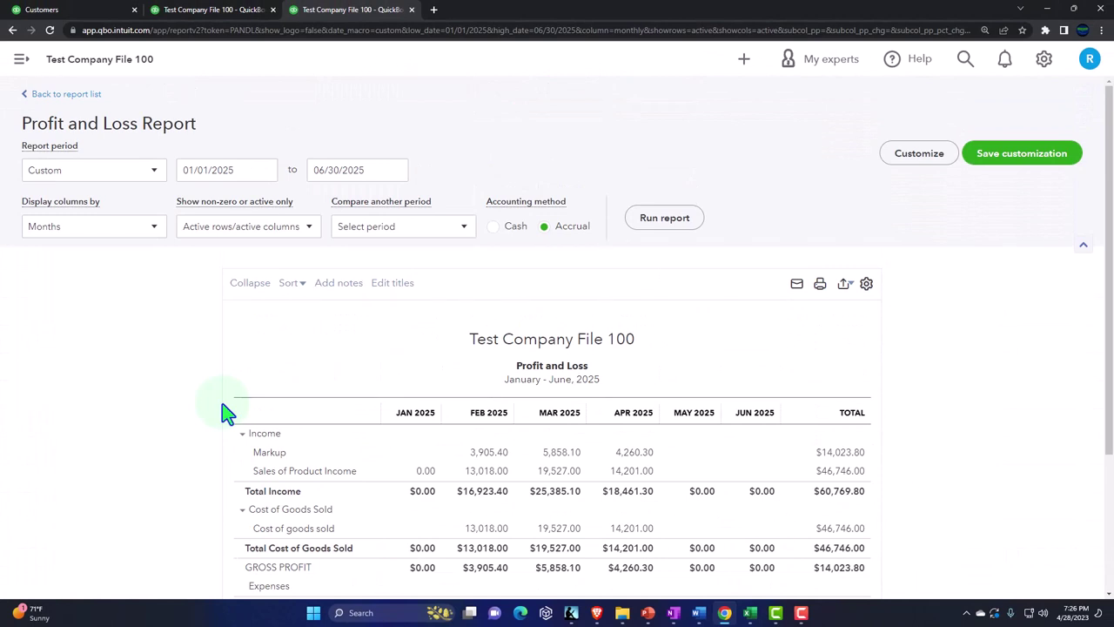
right_click(371, 15)
left_click(391, 101)
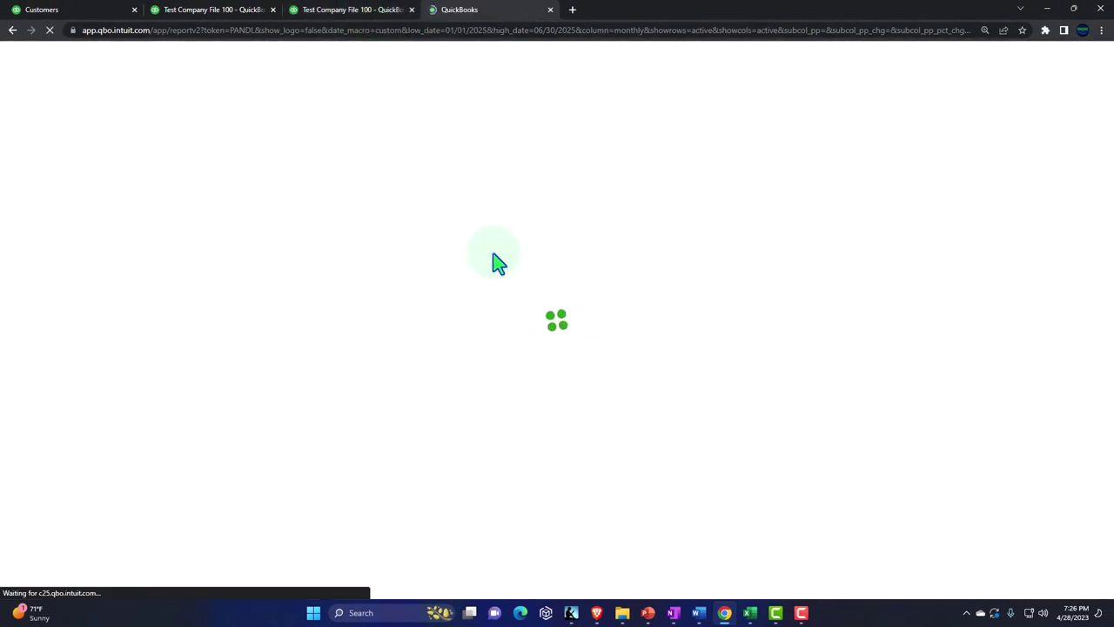
scroll(493, 261, "up", 3)
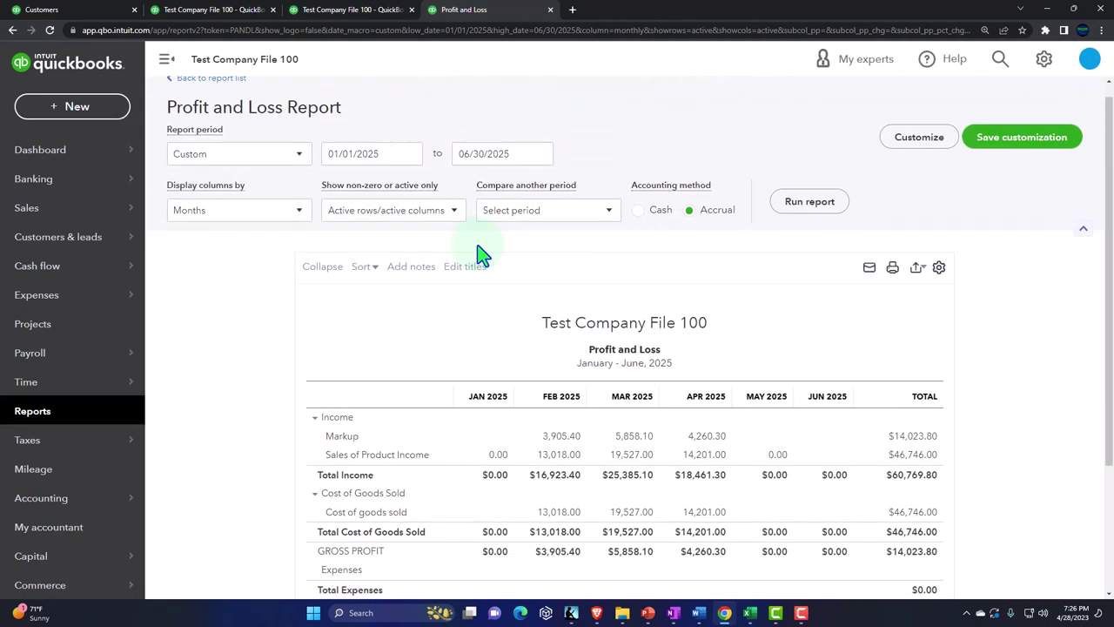
left_click(300, 227)
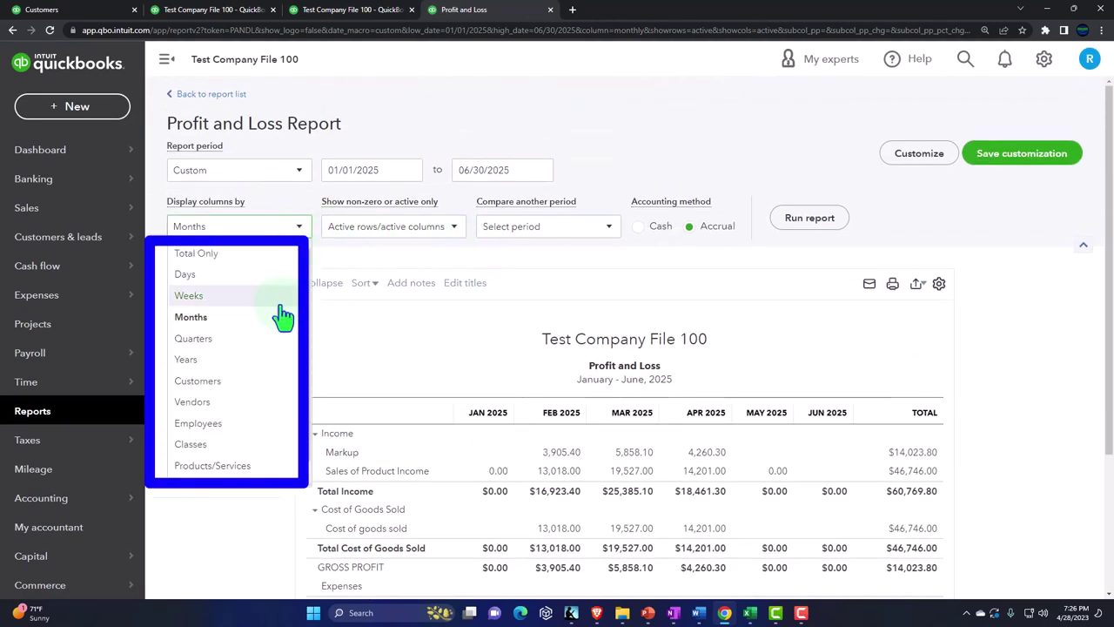
left_click(214, 446)
left_click(809, 218)
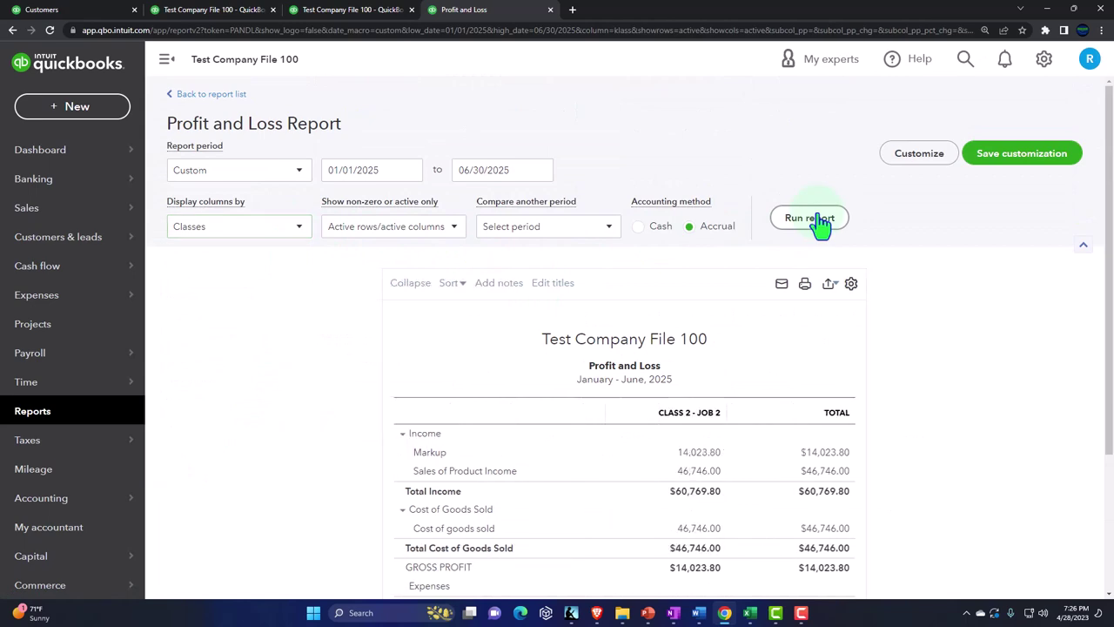
scroll(822, 223, "down", 2)
scroll(370, 87, "up", 2)
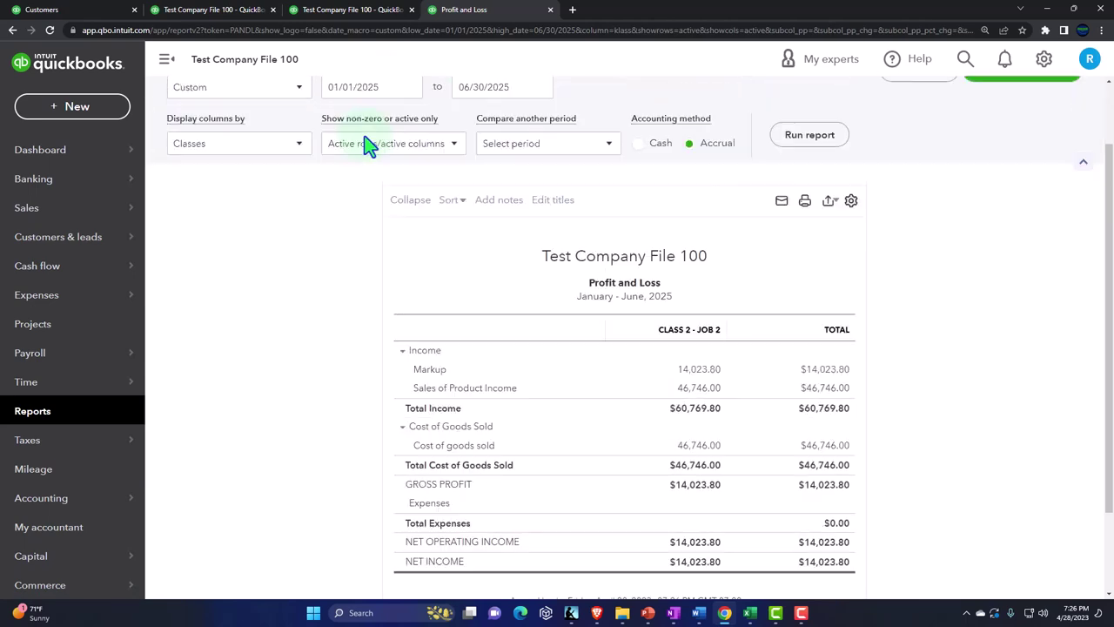
Extend the Profit and Loss by class report's end date to 12/31/2025 and rerun it.
type("12/31/2025")
key("Tab")
left_click(809, 218)
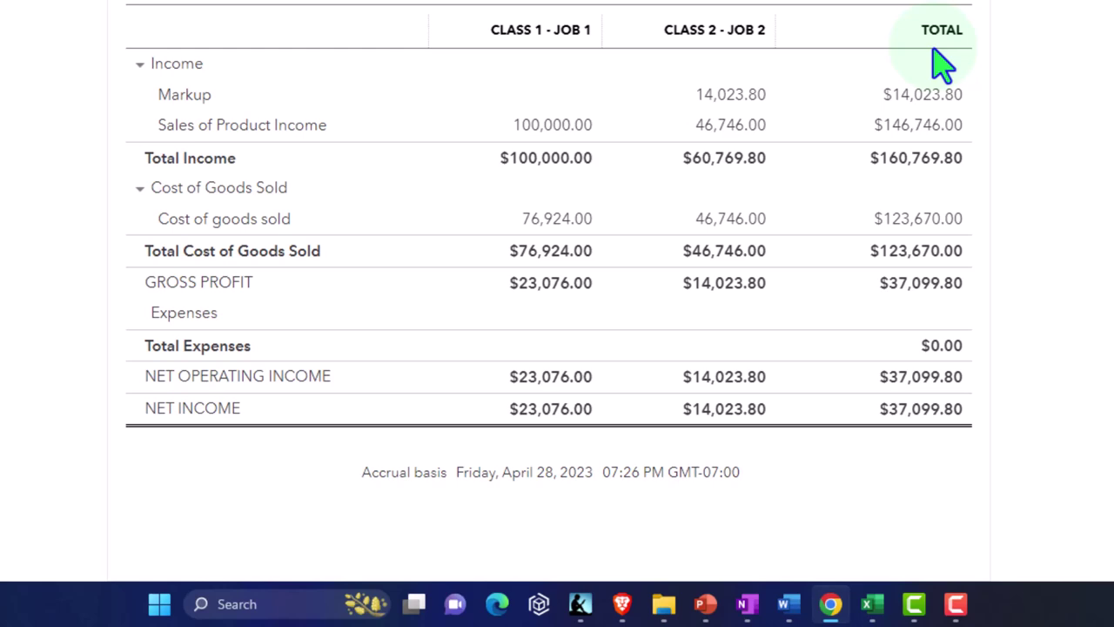
In another duplicate tab, open the Project Profitability Summary report, run it for 01/01/2025 to 12/31/2025, and collapse the navigation sidebar.
right_click(492, 4)
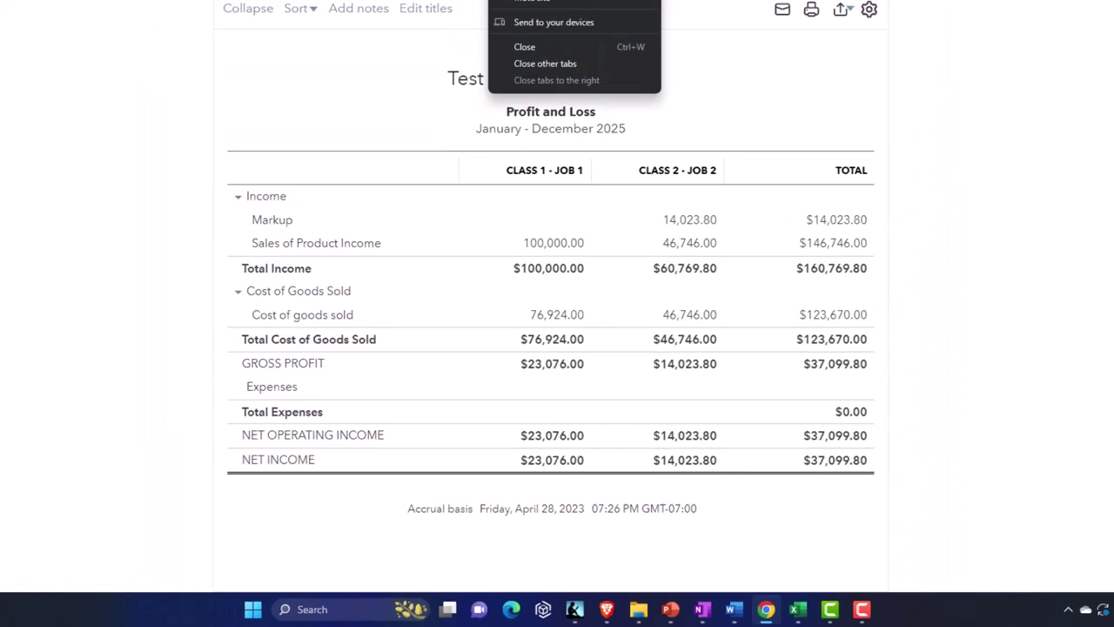
left_click(522, 41)
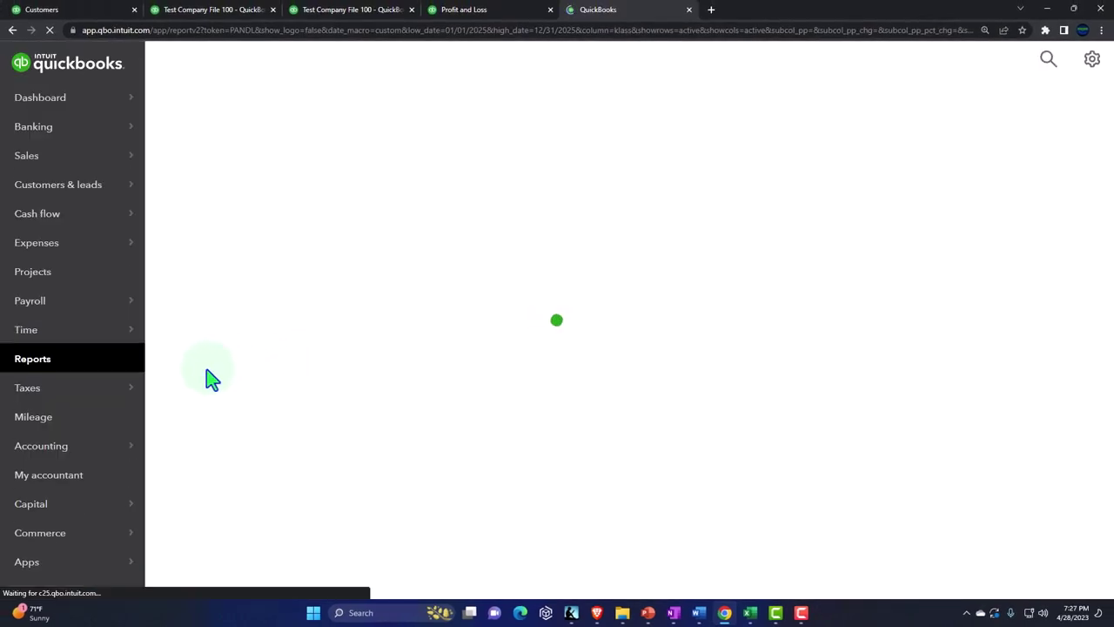
left_click(33, 422)
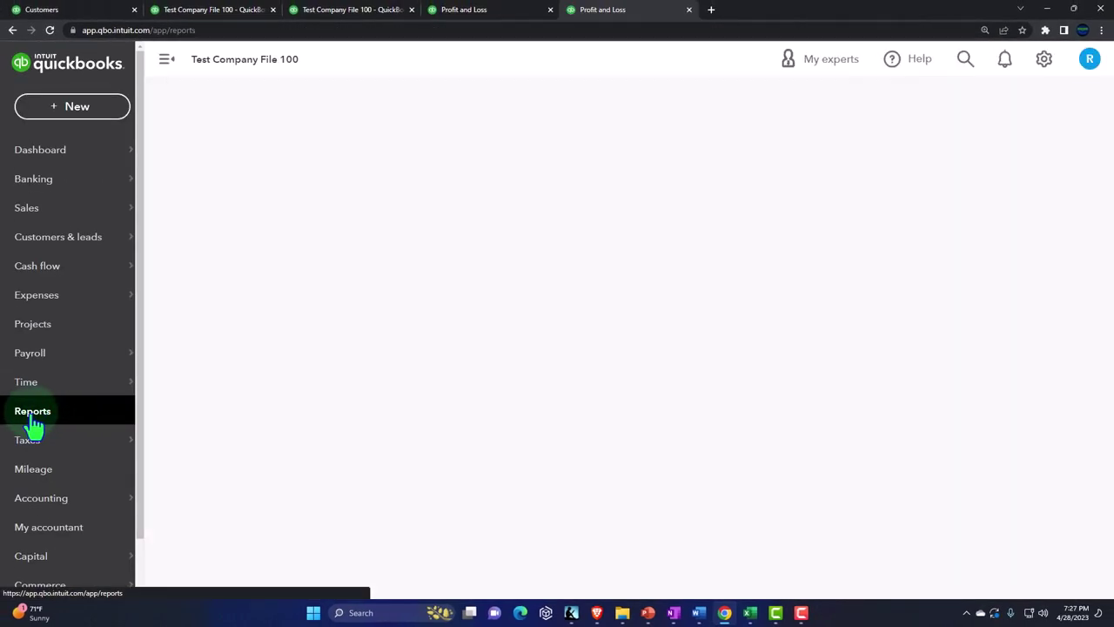
left_click(838, 165)
type("proj")
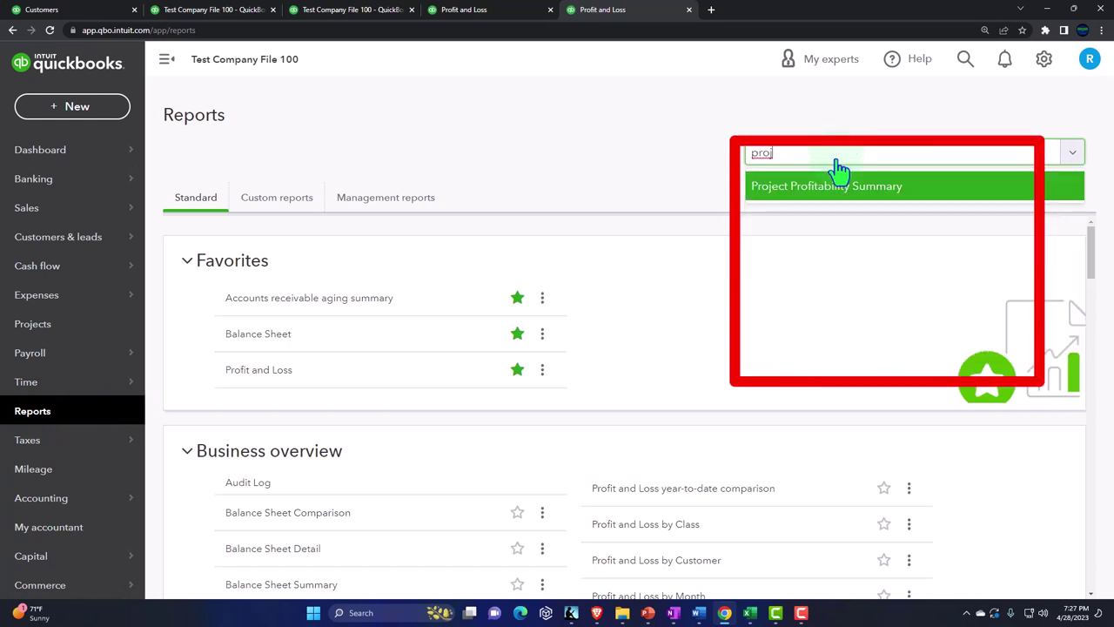
left_click(838, 183)
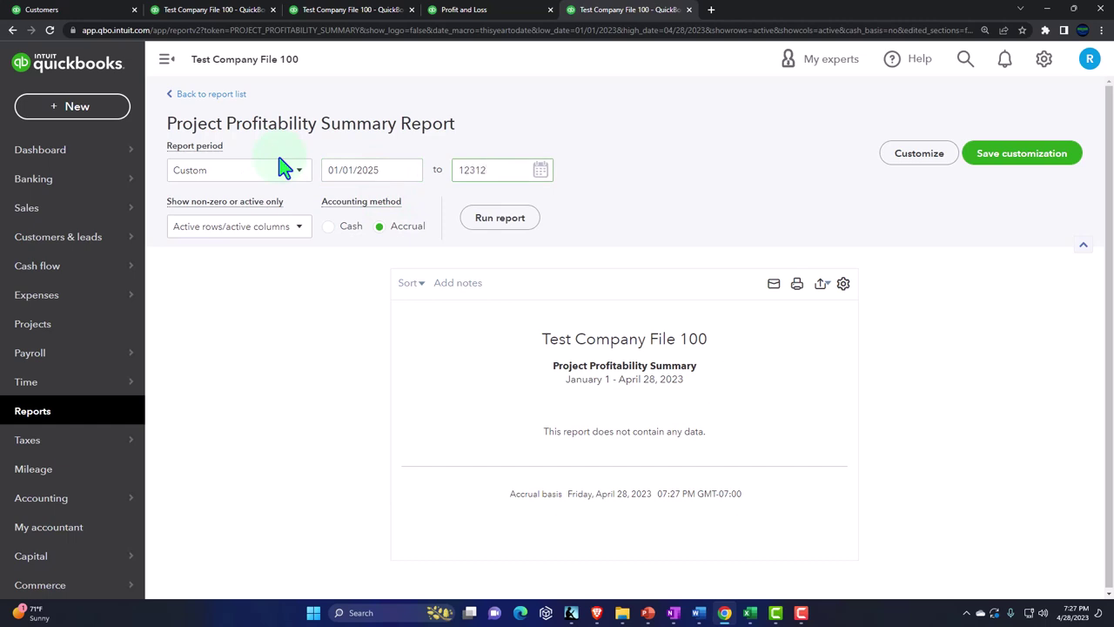
left_click(491, 219)
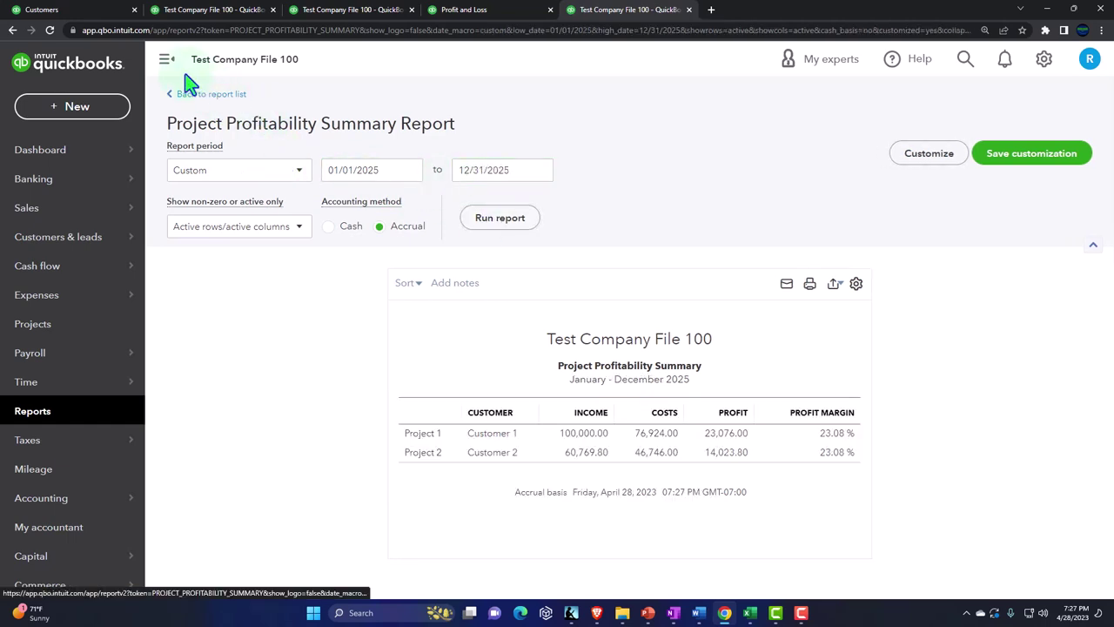
left_click(167, 60)
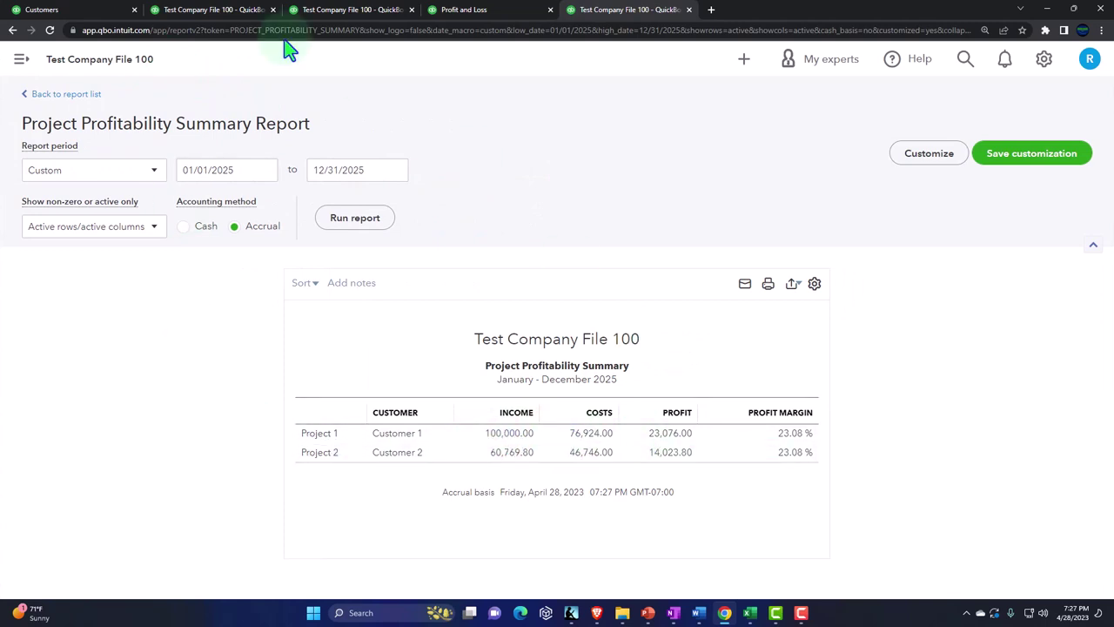
Open Project 2 from the projects list, examine its income, costs and profit, and return to the Project Profitability Summary.
left_click(94, 10)
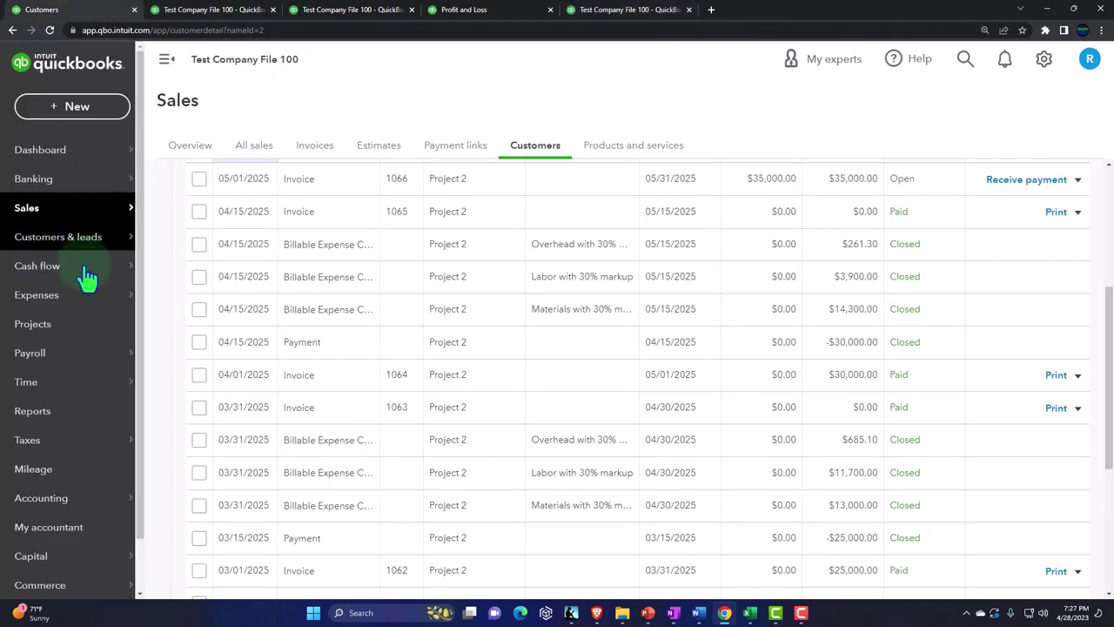
left_click(28, 328)
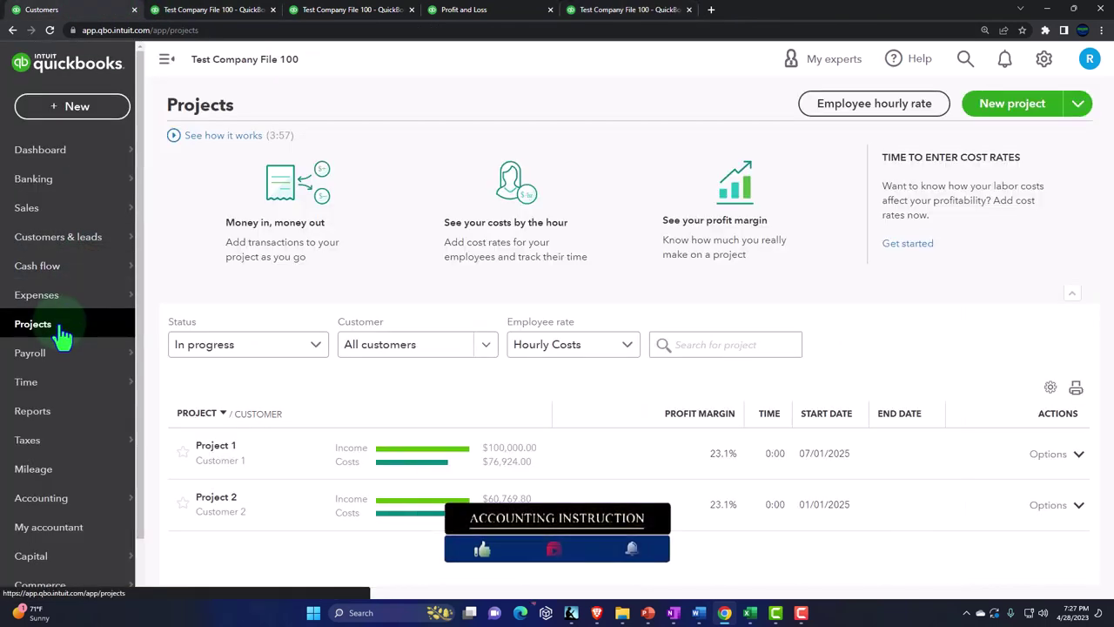
left_click(214, 498)
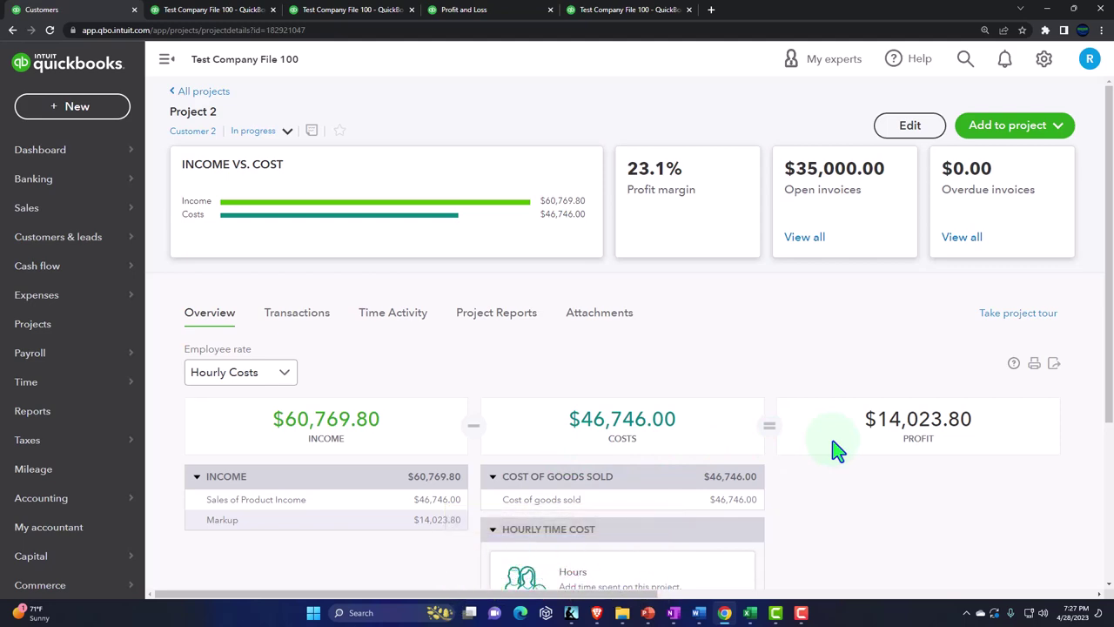
left_click(627, 9)
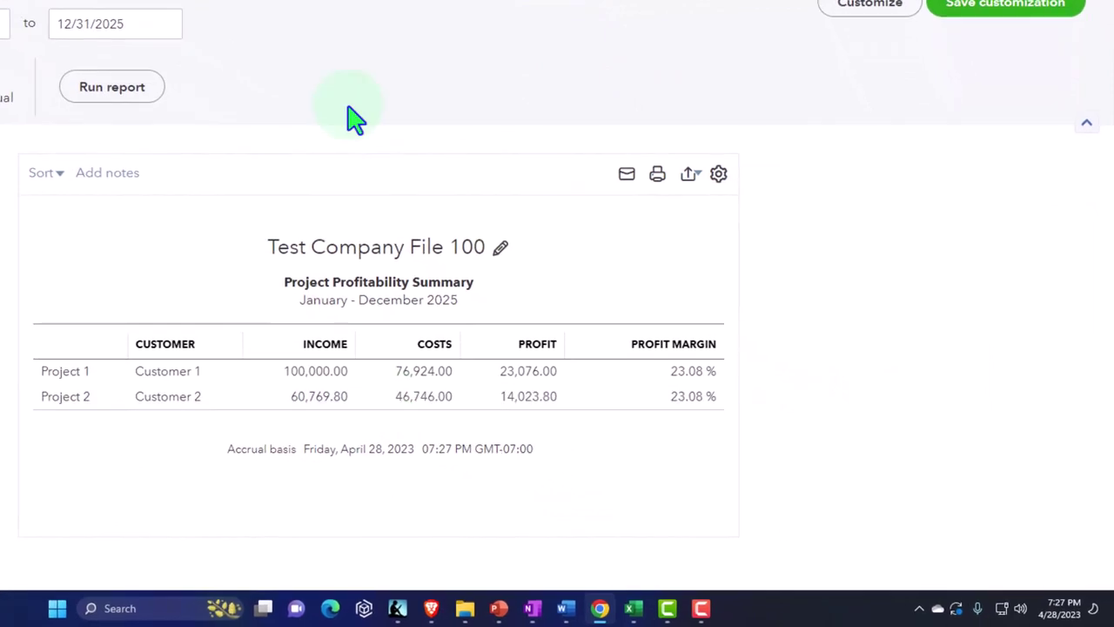
Return to the balance sheet by class and review the Accounts Receivable, Work In Progress and Billings balances.
left_click(311, 4)
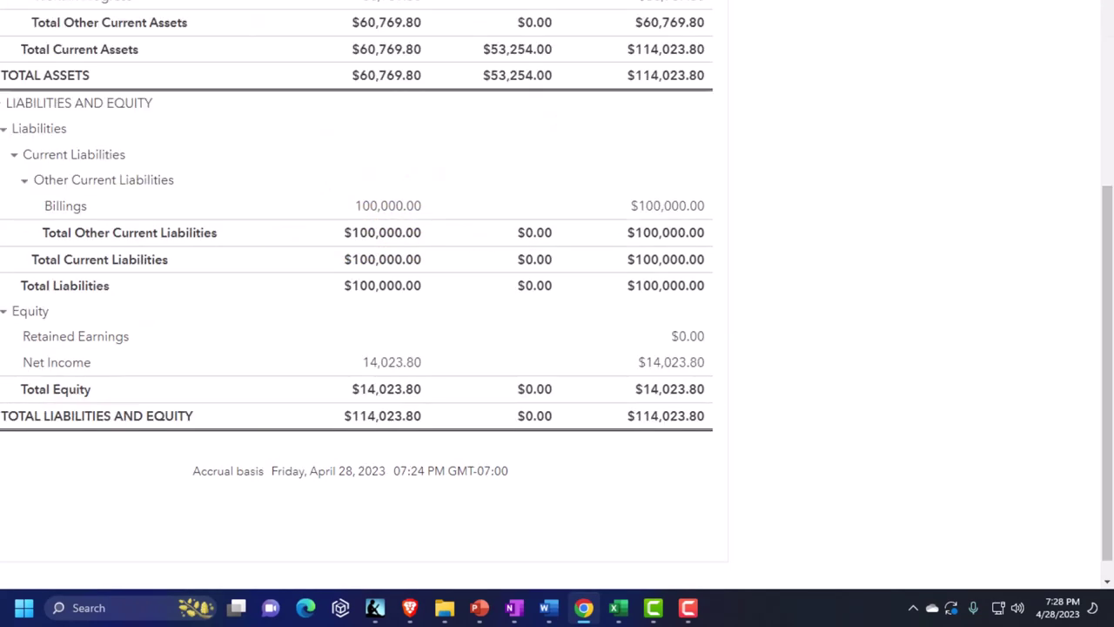
scroll(357, 288, "up", 2)
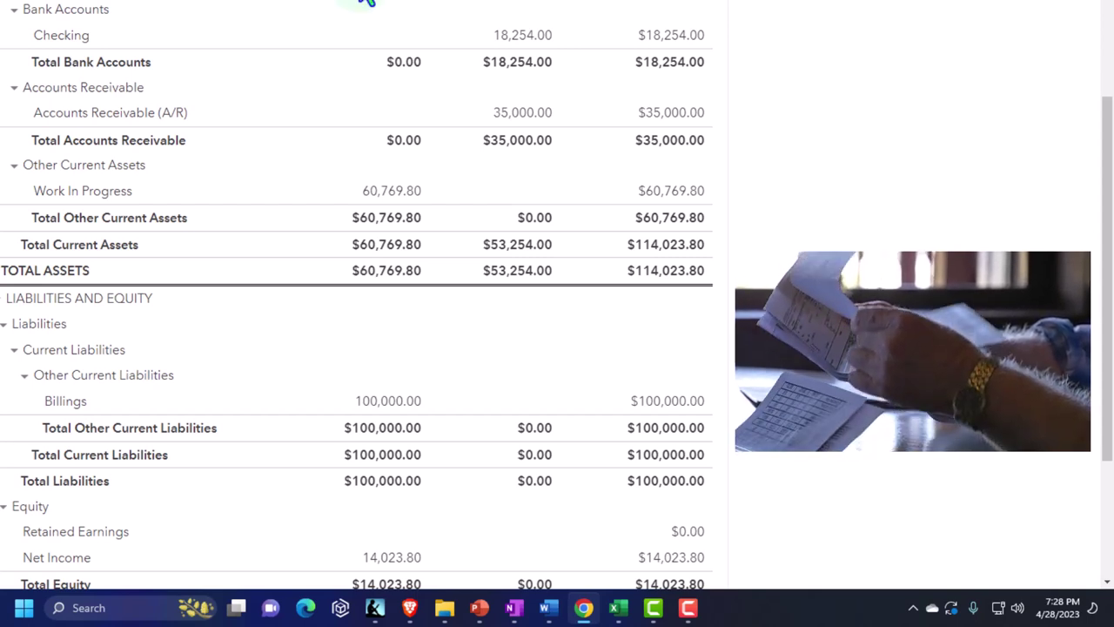
left_click(403, 405)
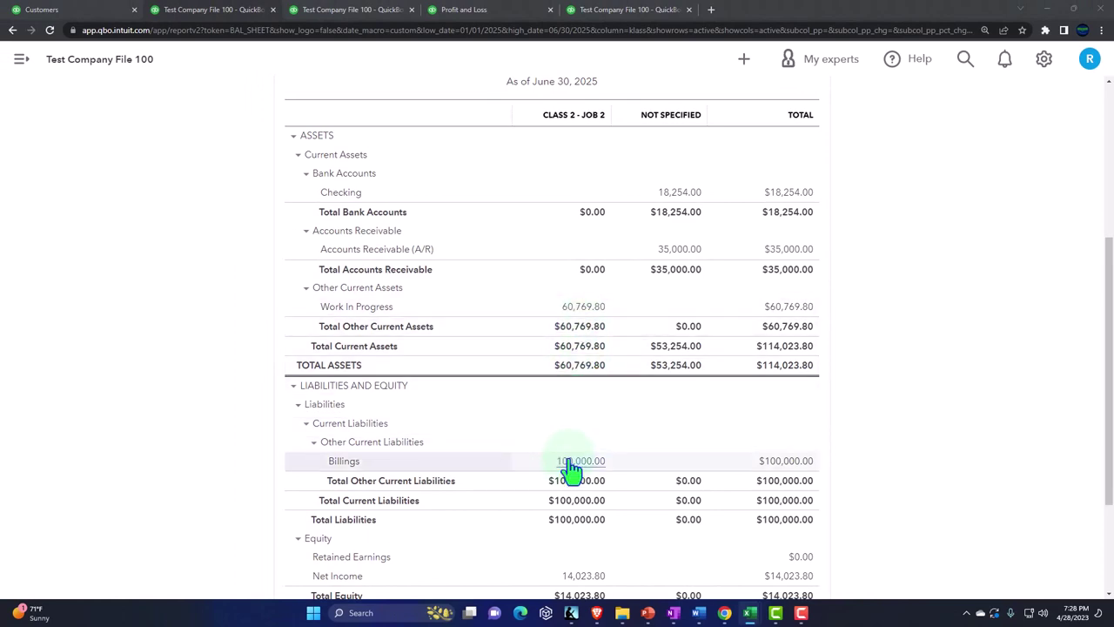
scroll(223, 416, "up", 5)
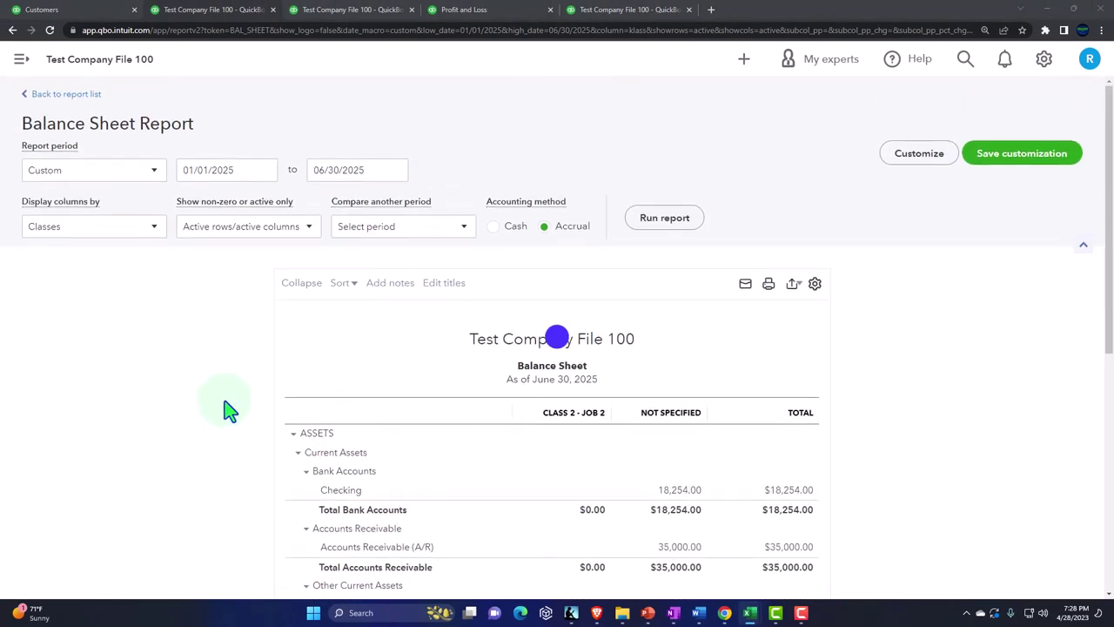